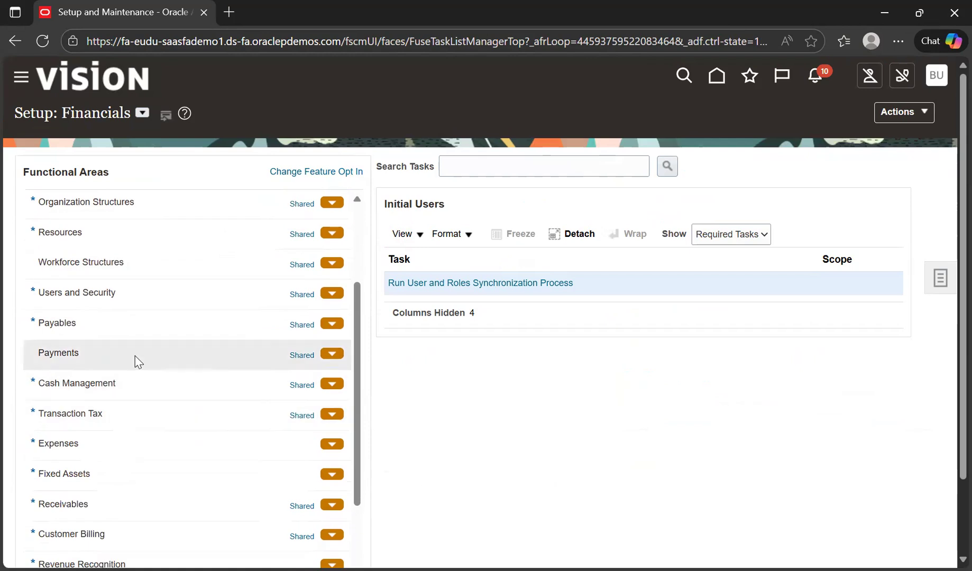
Open the Manage Bank Accounts task in Cash Management and search for the account name BUD.
click(135, 390)
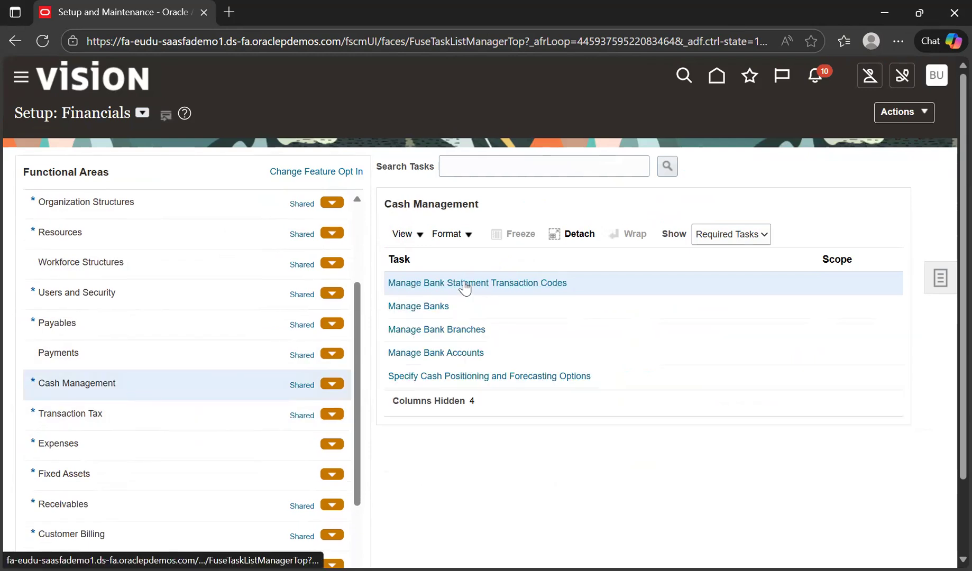
click(471, 352)
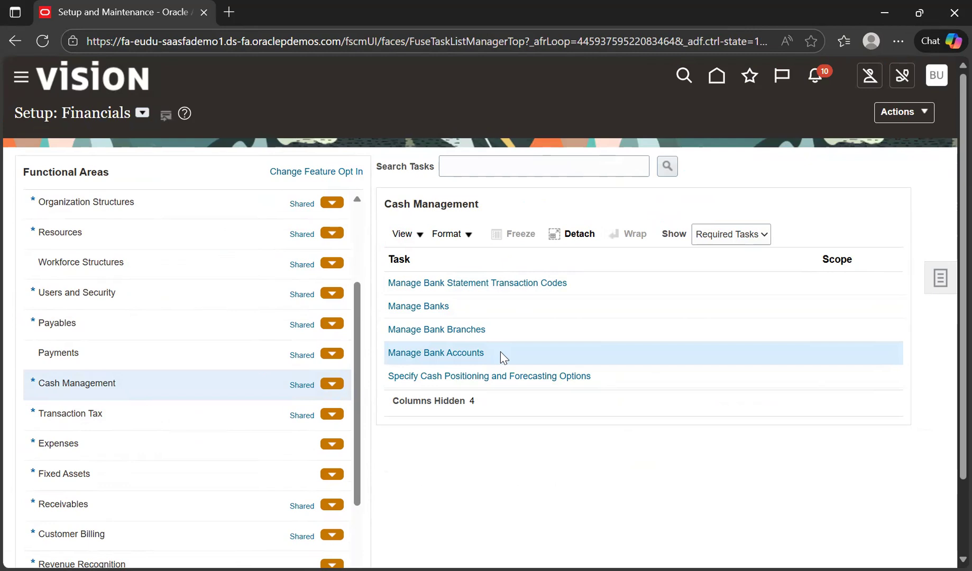
click(465, 357)
click(177, 207)
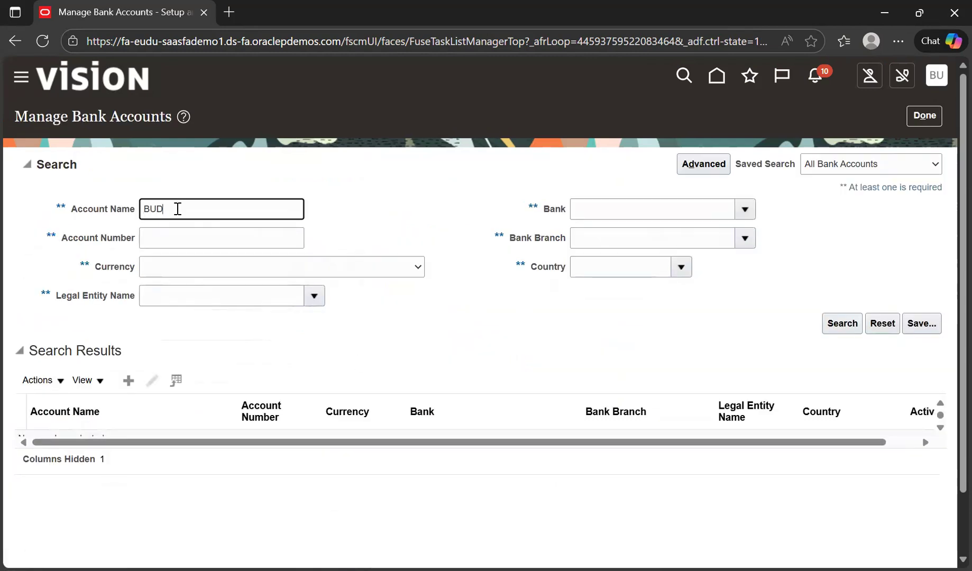
key(Return)
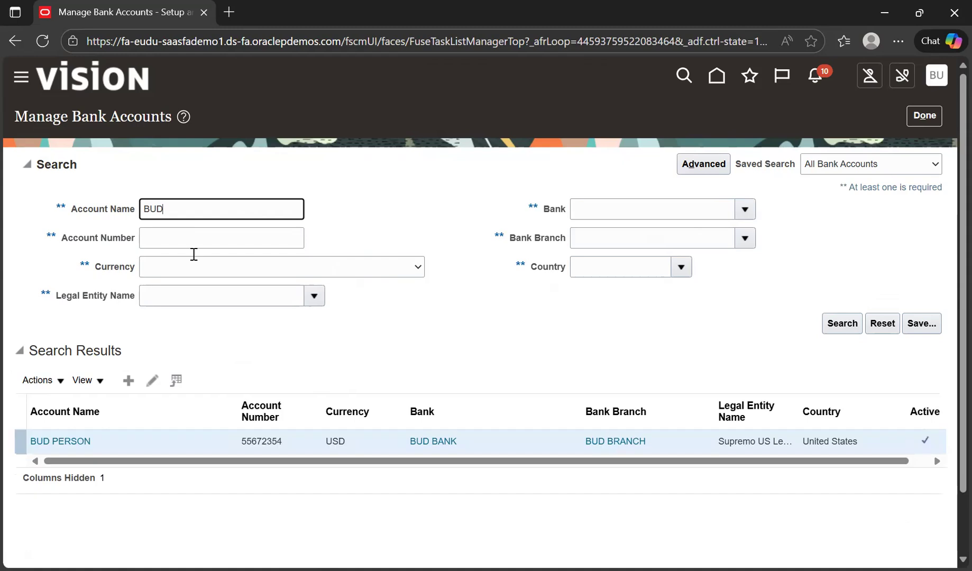
Open the found BUD bank account for editing and open its payment document BUD CHECK DOC for editing.
click(126, 442)
click(152, 381)
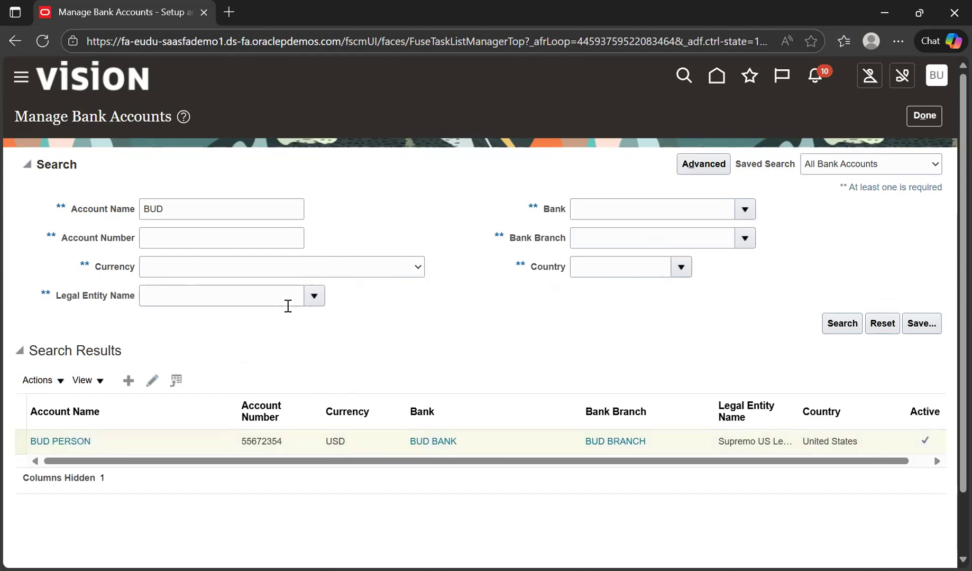
scroll(408, 315, down, 6)
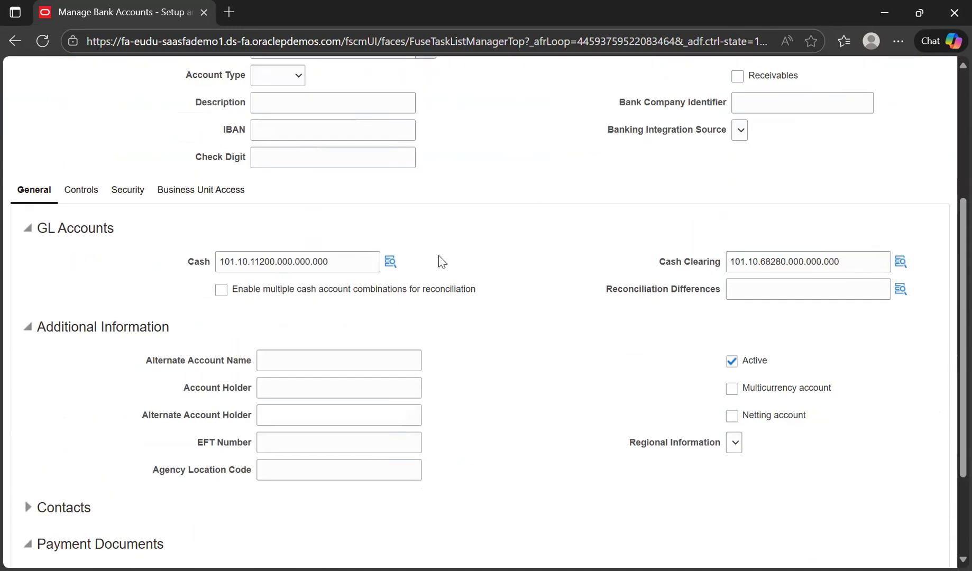
click(198, 507)
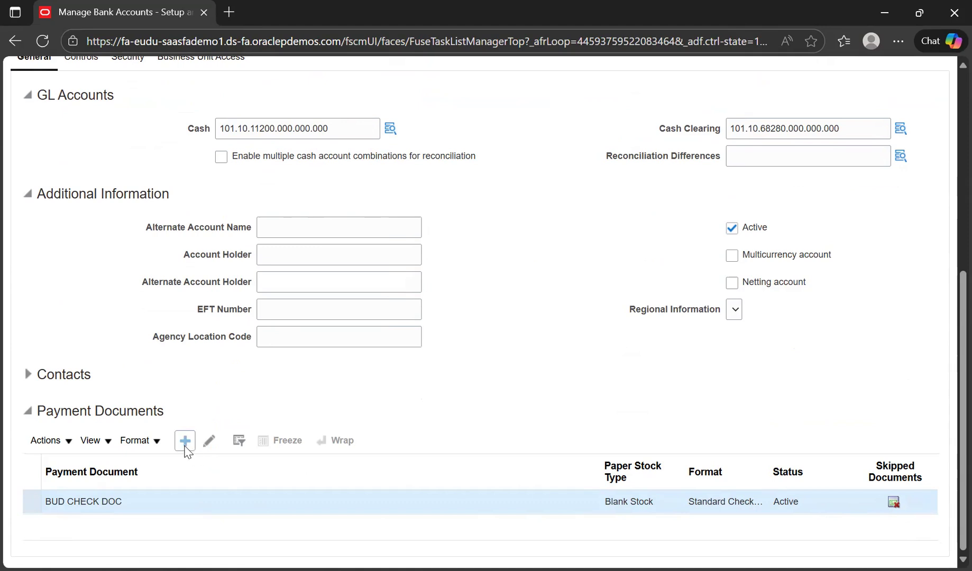
click(207, 442)
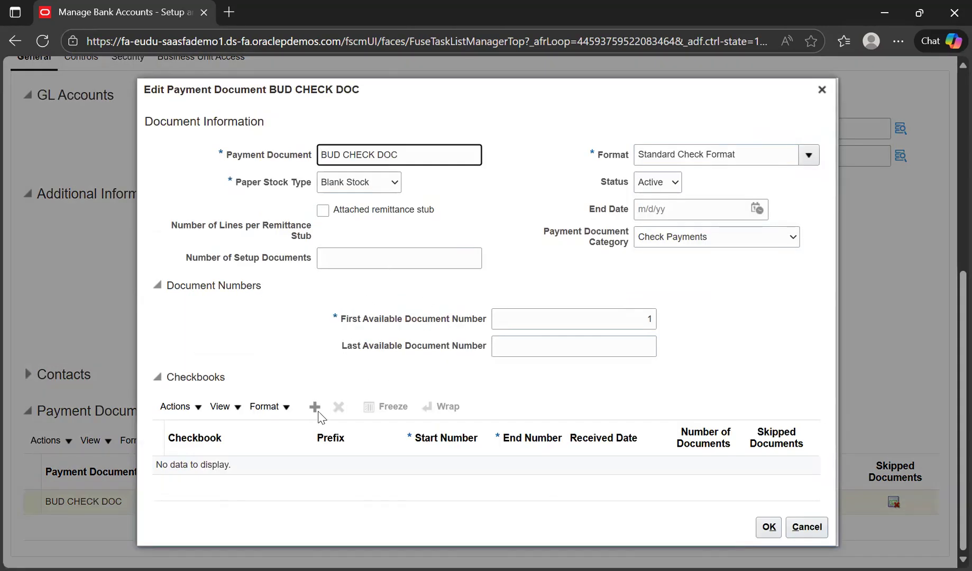
Add a checkbook named BUD CHECK to the payment document, with start number 1 and end number 1000, and accept the document.
click(315, 407)
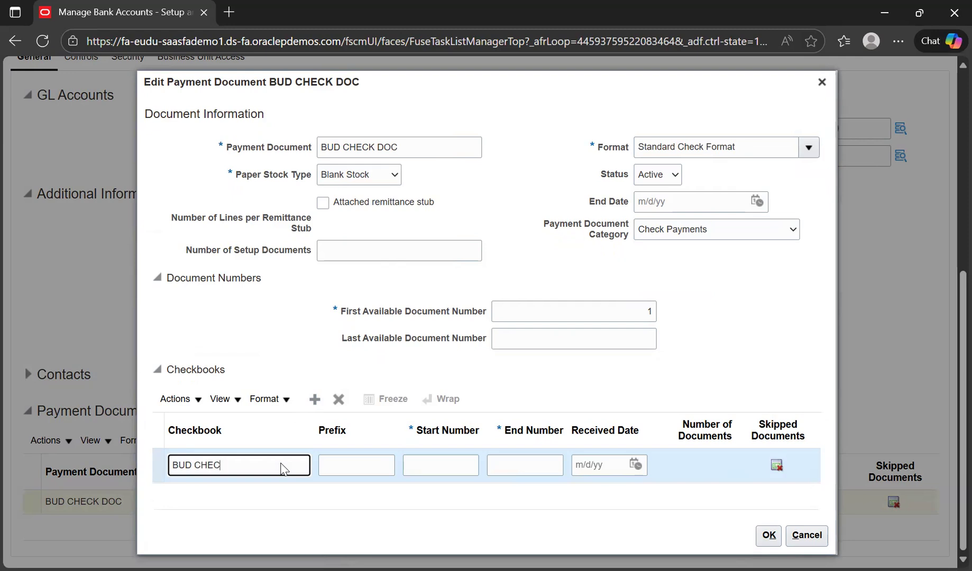
click(447, 457)
text(1)
key(Tab)
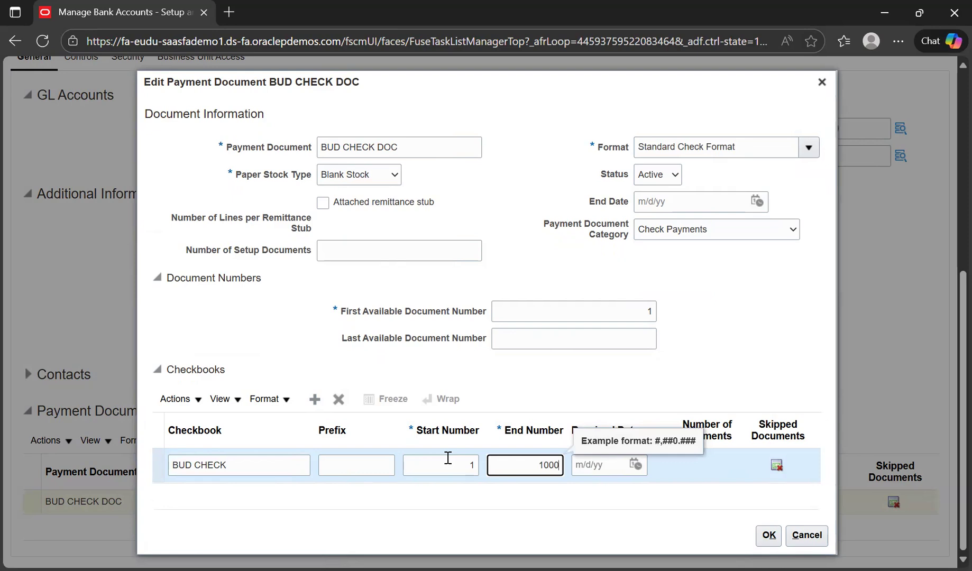
click(528, 520)
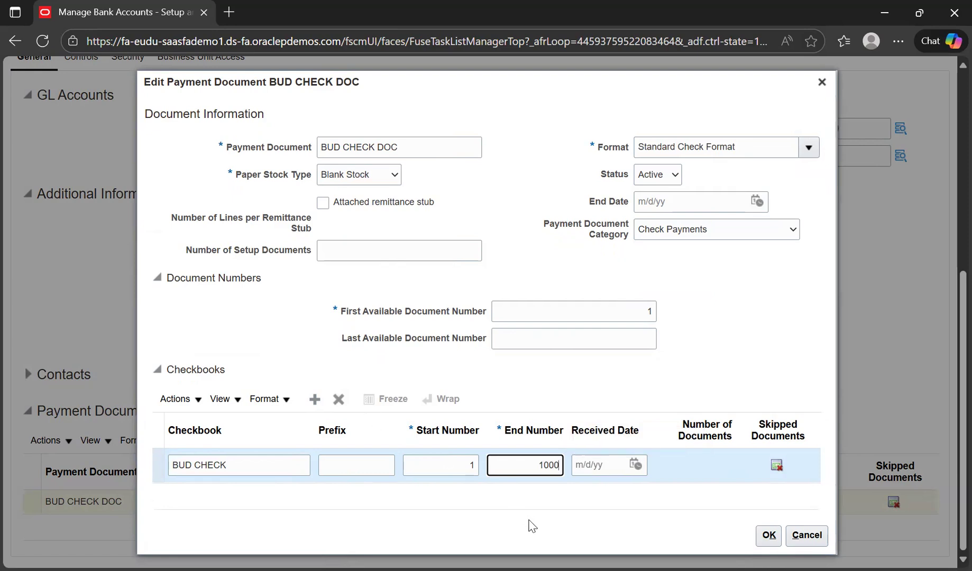
click(275, 464)
triple_click(186, 469)
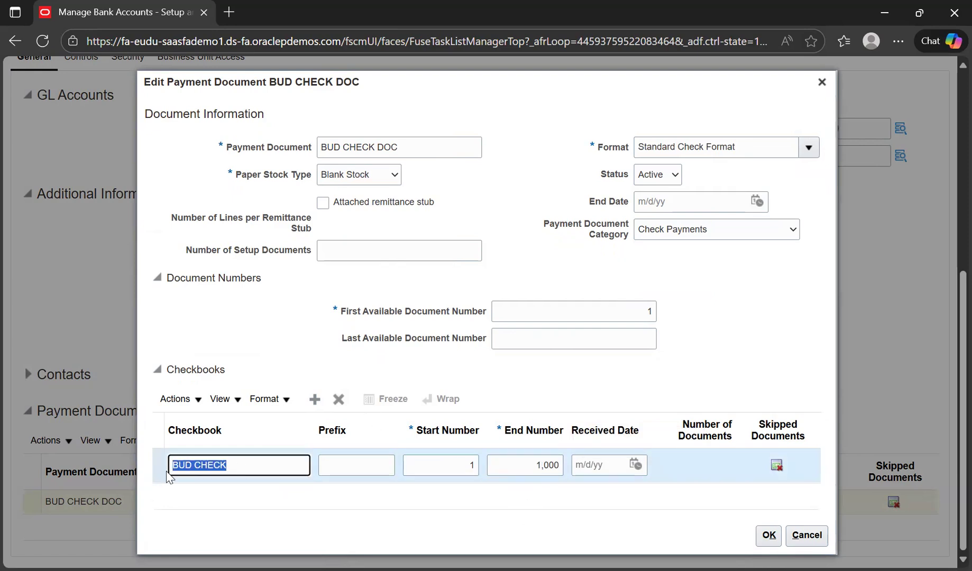
click(462, 463)
drag(502, 464, 582, 464)
click(545, 498)
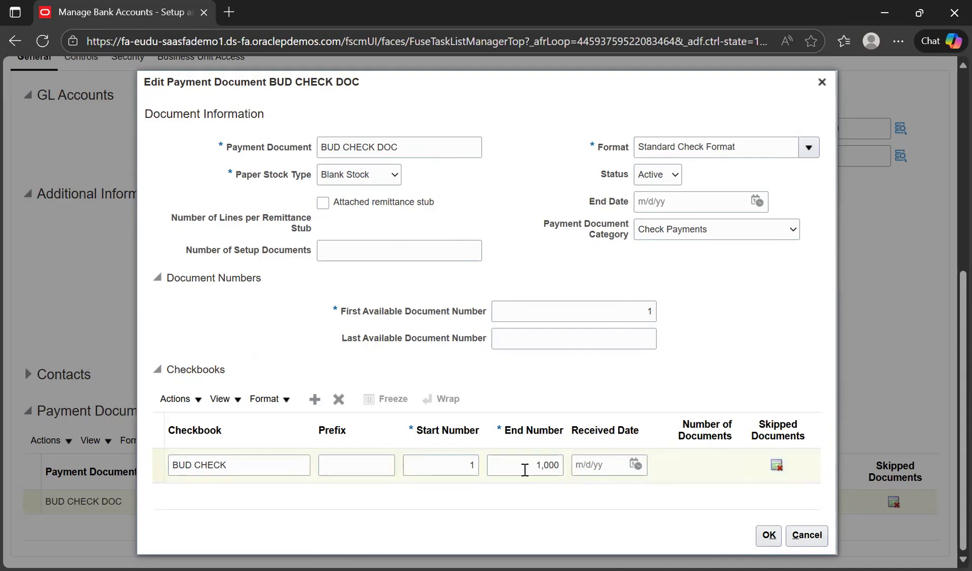
click(768, 535)
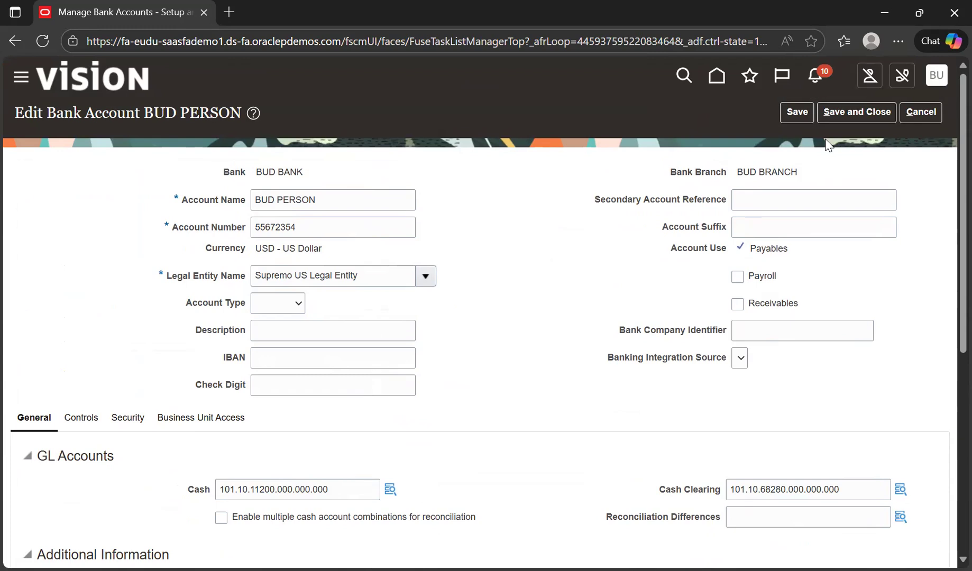
Save and close the bank account, and return to the Financials setup task list.
click(853, 112)
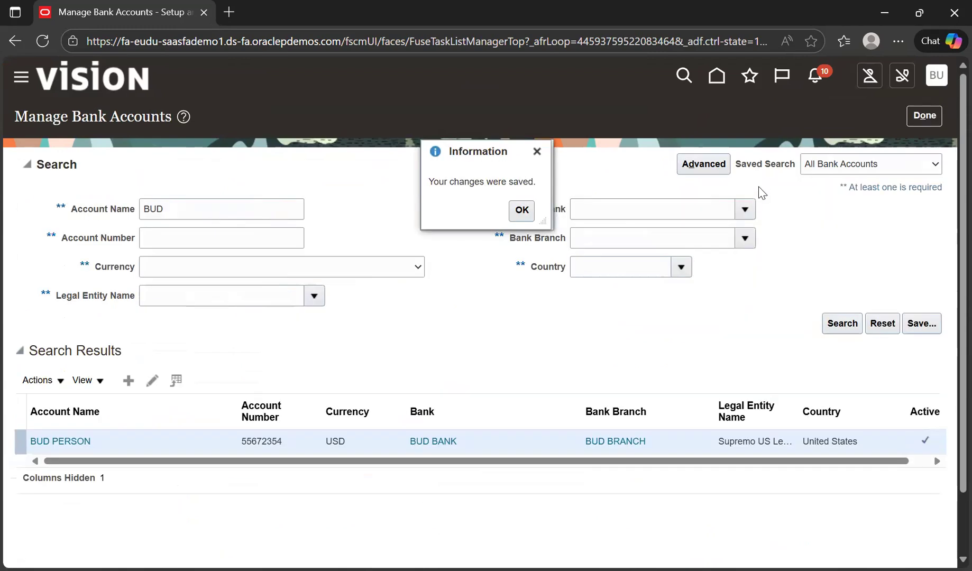
click(521, 212)
click(924, 117)
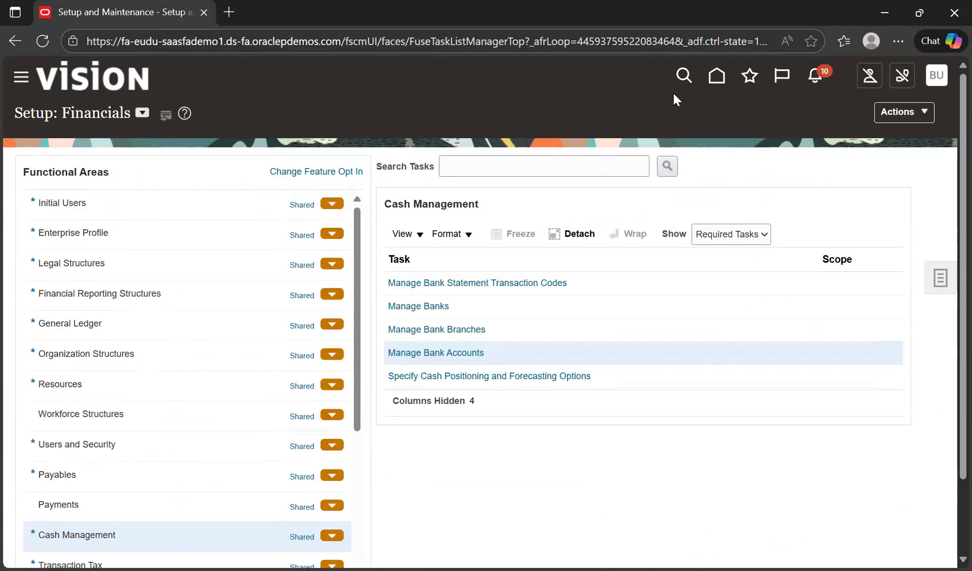
Go to the Invoices work area and open the recent ABC Bank invoice for 21,900.00 USD.
click(718, 78)
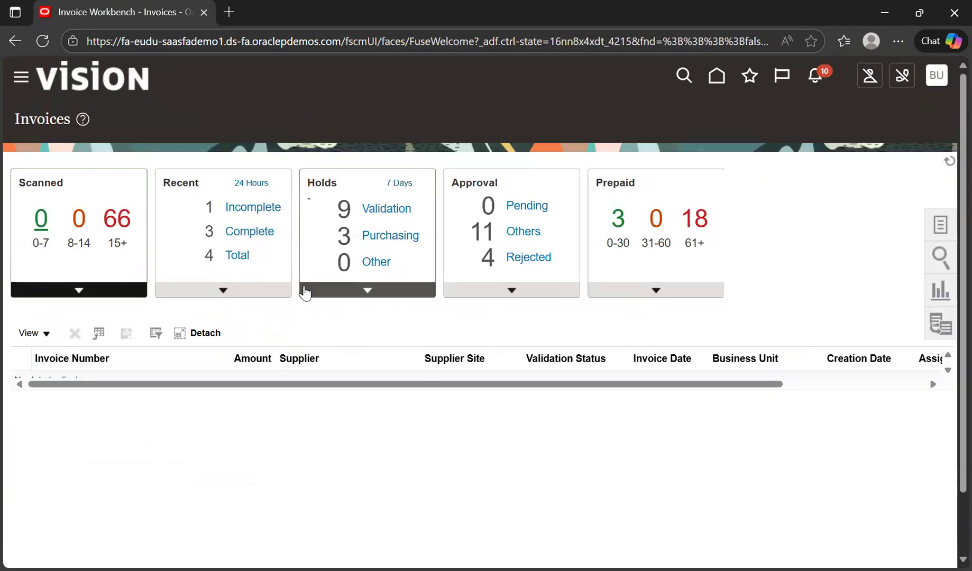
click(274, 291)
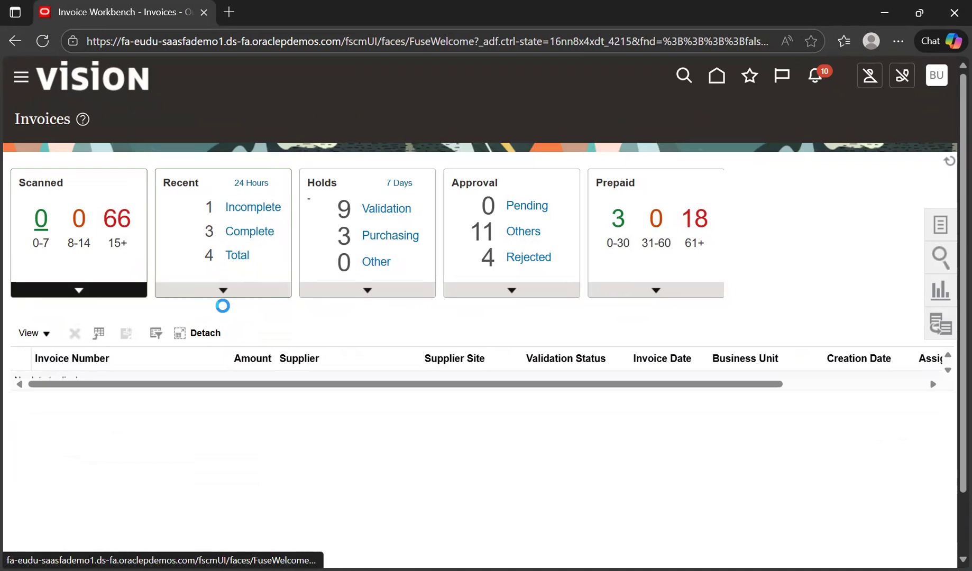
click(49, 408)
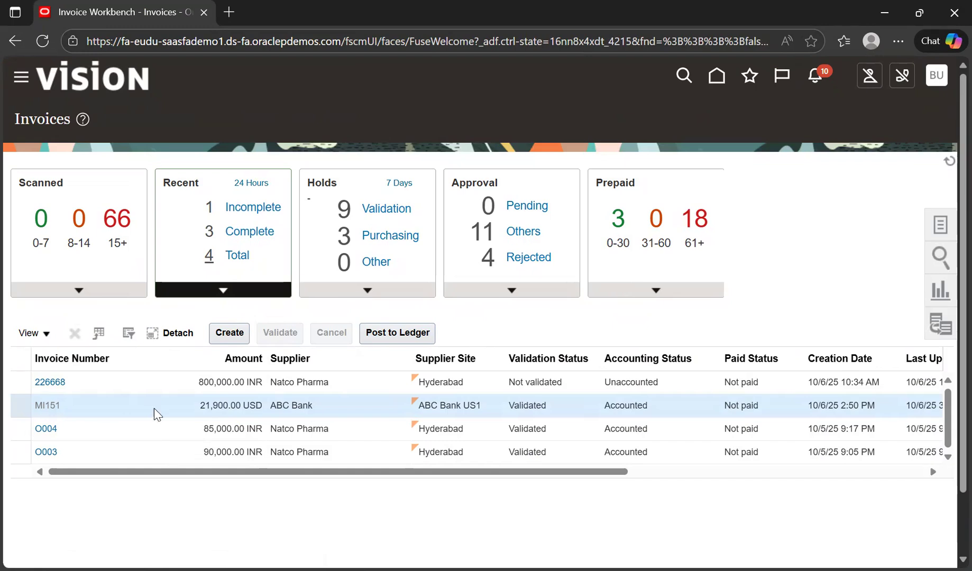
Start paying the invoice in full, using bank account BUD PERSON and payment process profile BUD_PPP.
click(761, 115)
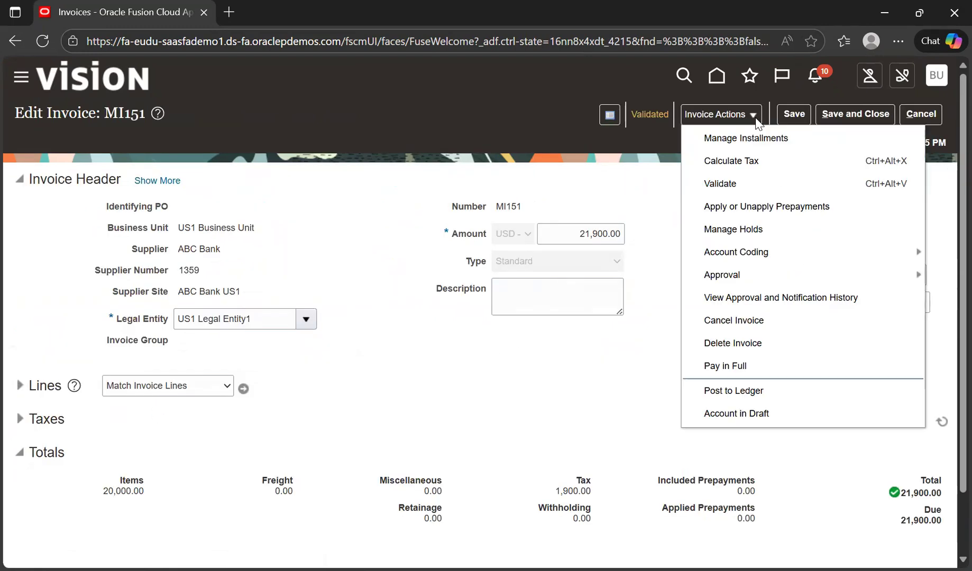
click(763, 365)
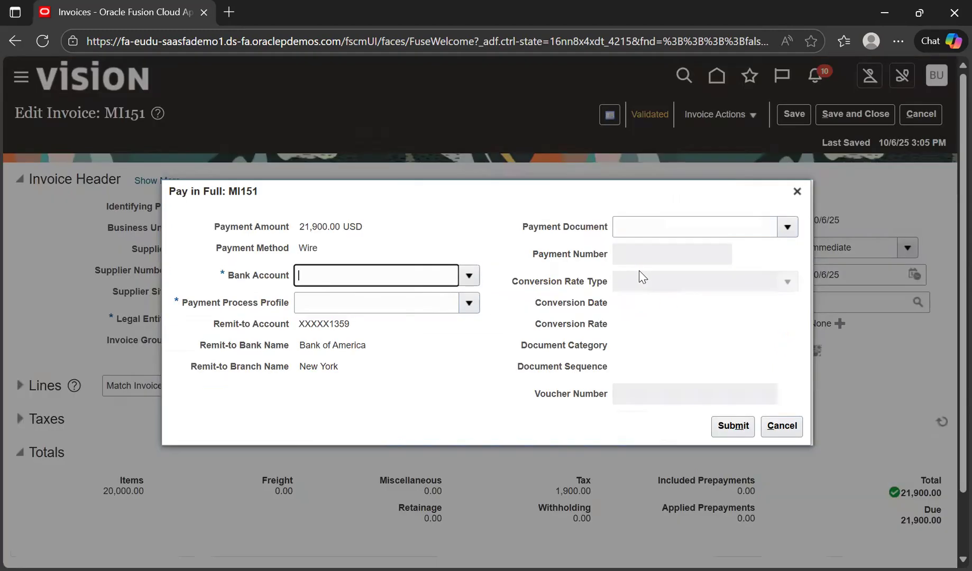
click(476, 275)
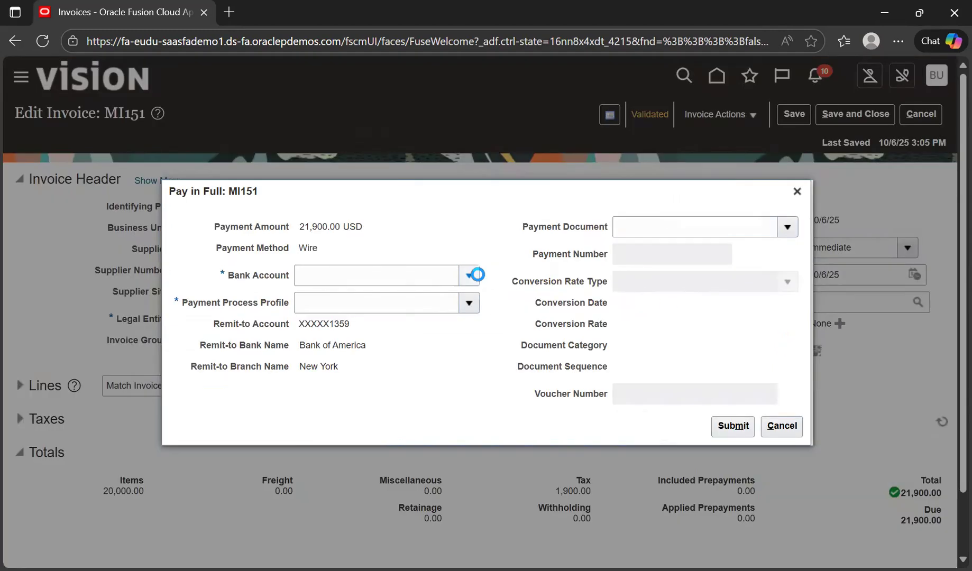
click(360, 305)
click(469, 305)
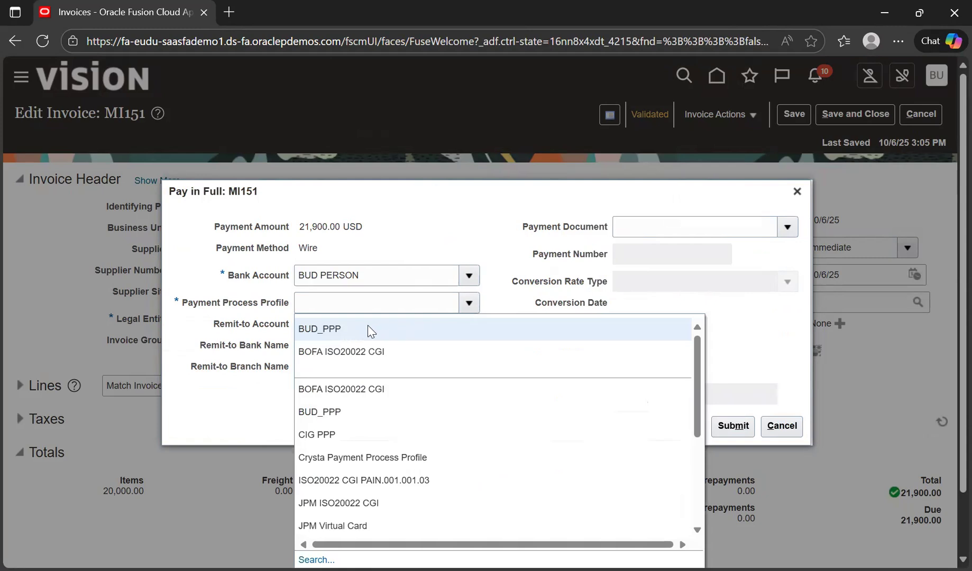
click(372, 332)
Try to find a payment document matching BUD and submit the full payment, and cancel the payment.
click(687, 226)
click(782, 226)
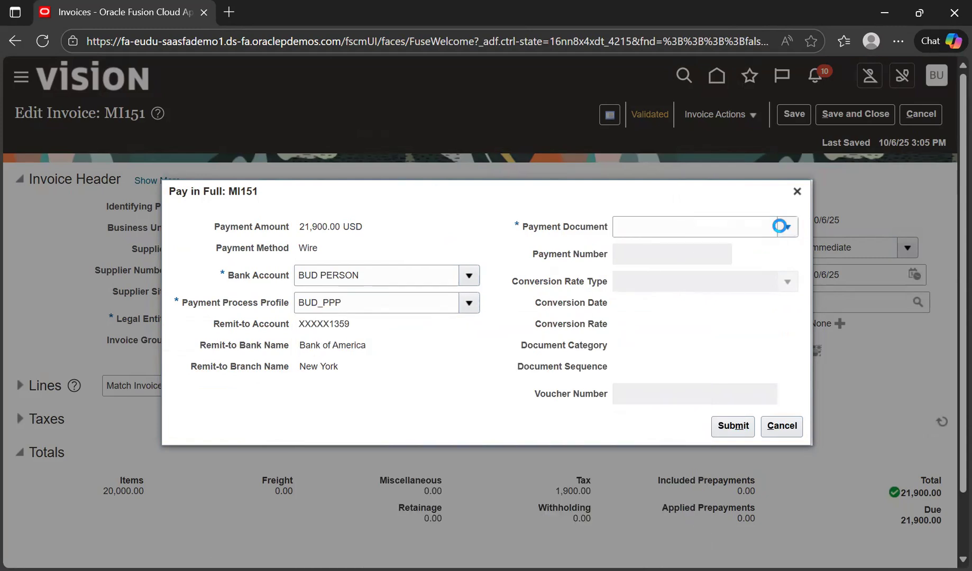
click(465, 270)
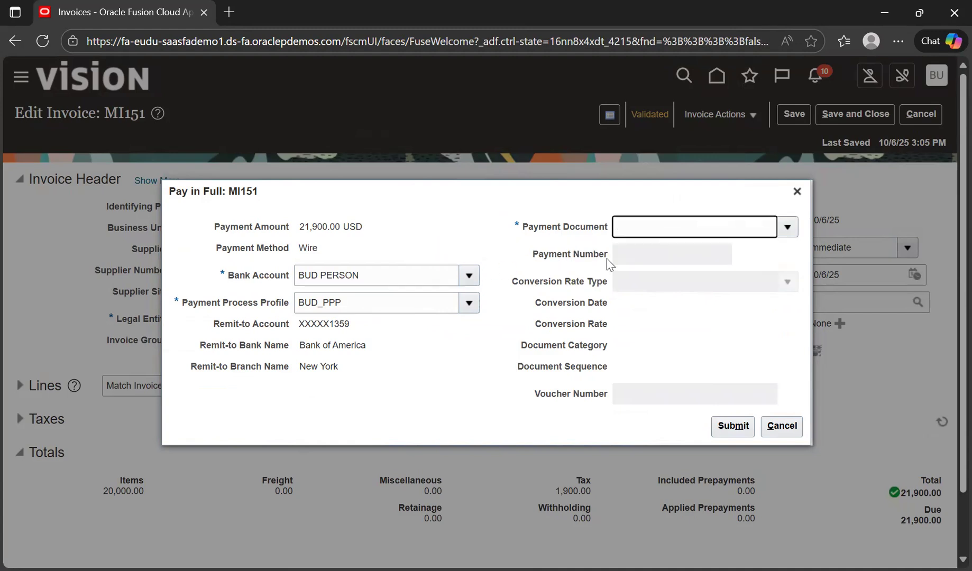
click(787, 227)
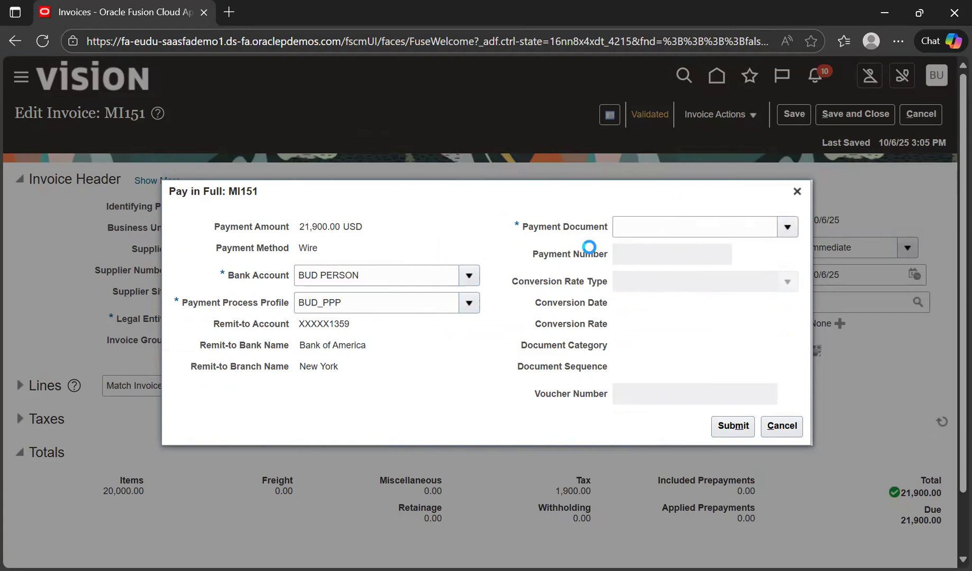
click(452, 273)
click(468, 280)
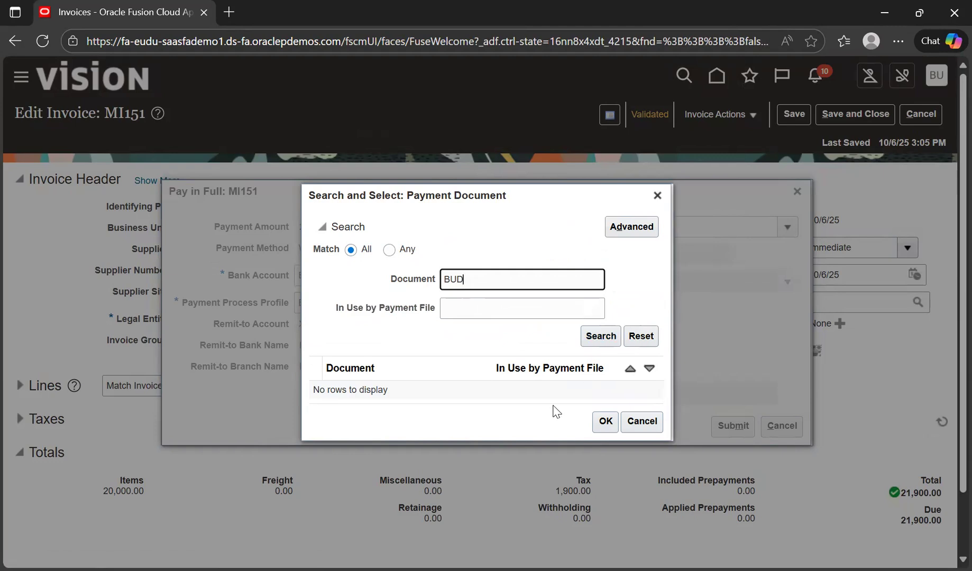
click(603, 419)
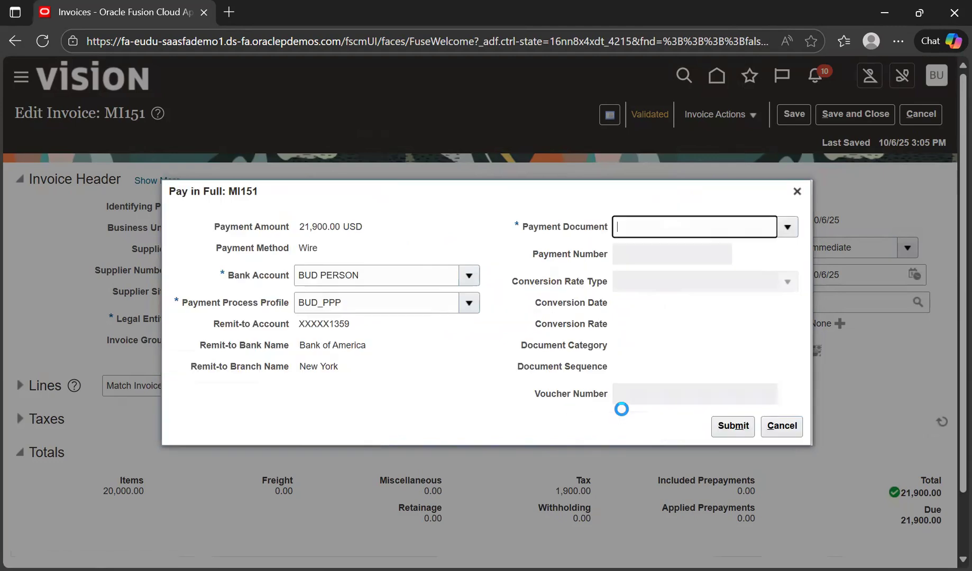
click(788, 227)
click(540, 267)
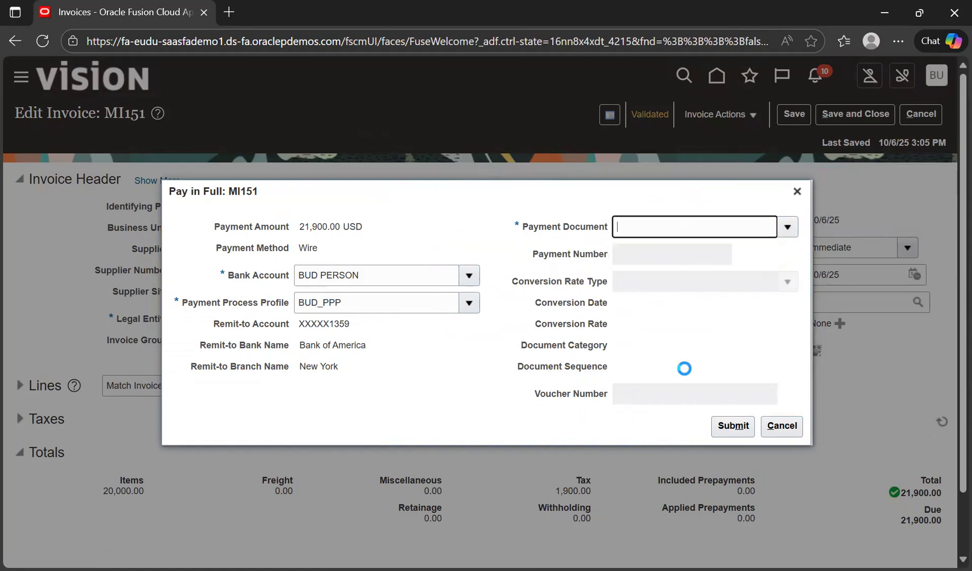
click(732, 426)
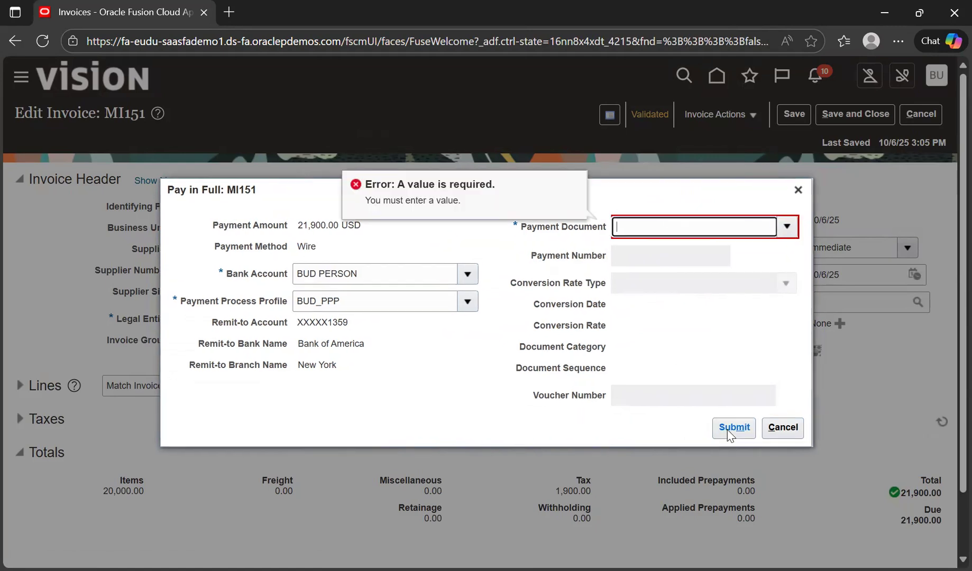
click(779, 428)
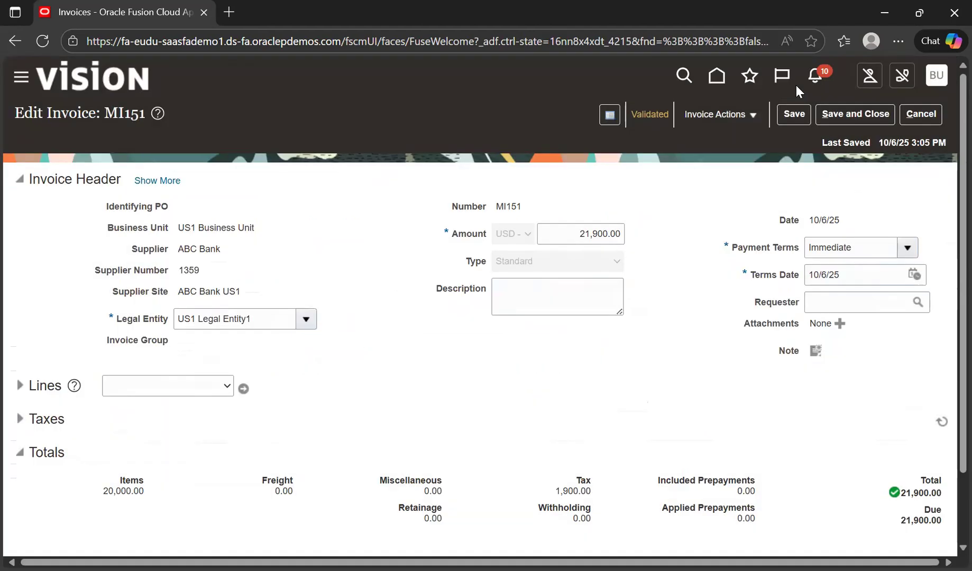
click(938, 77)
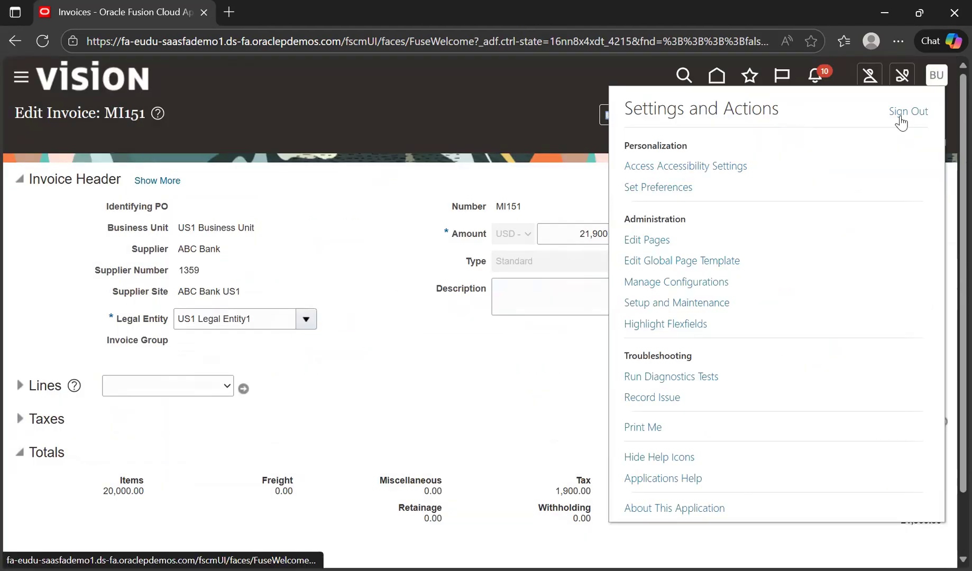
click(418, 189)
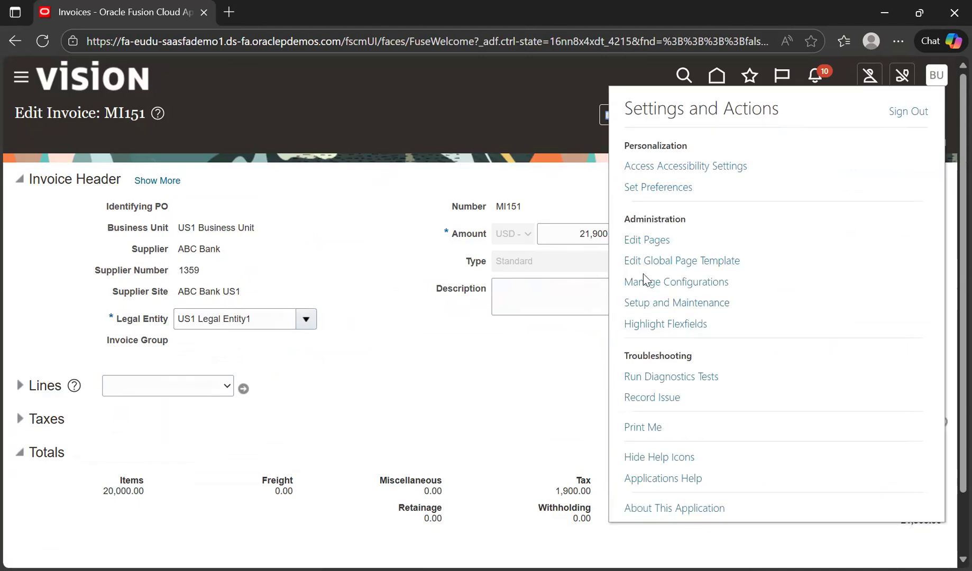
click(686, 306)
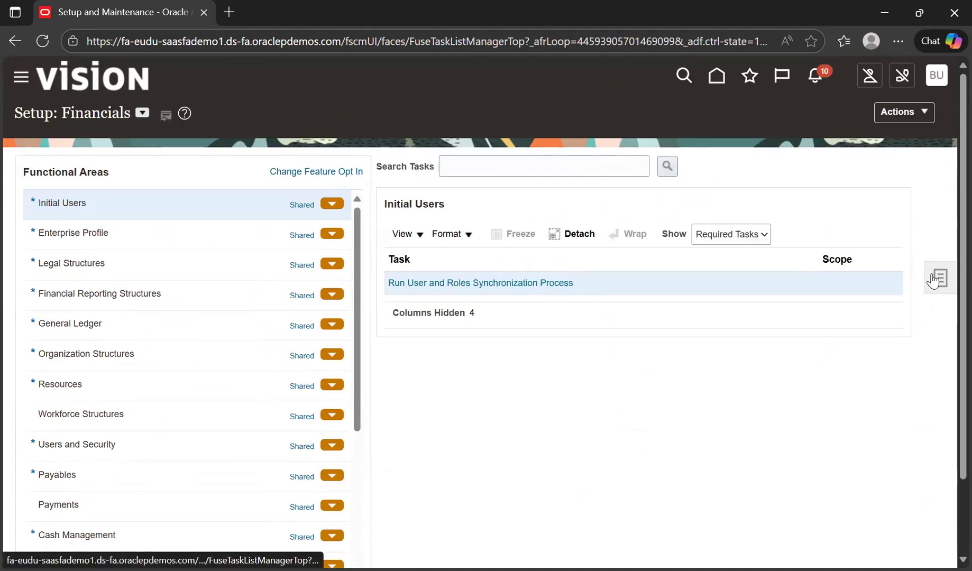
click(933, 279)
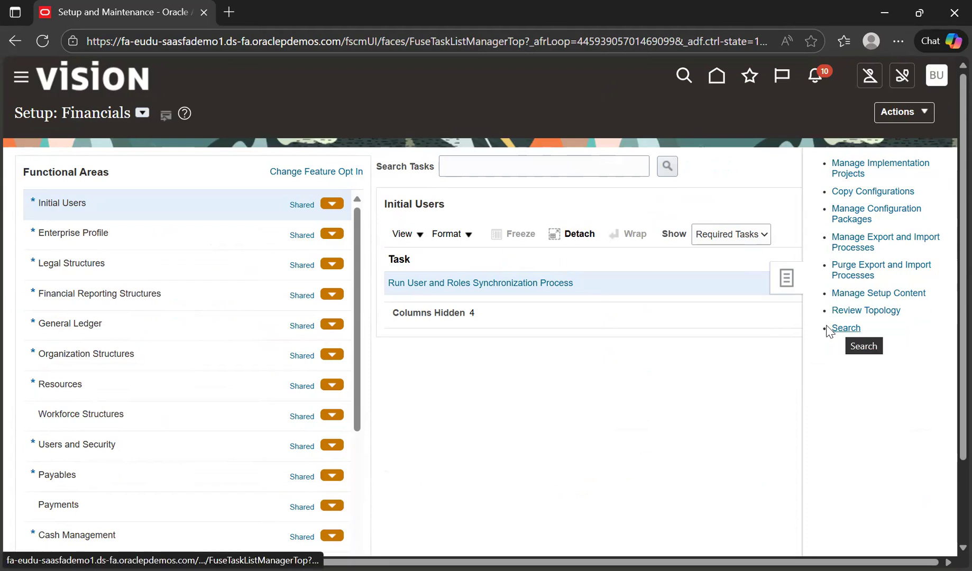
click(655, 336)
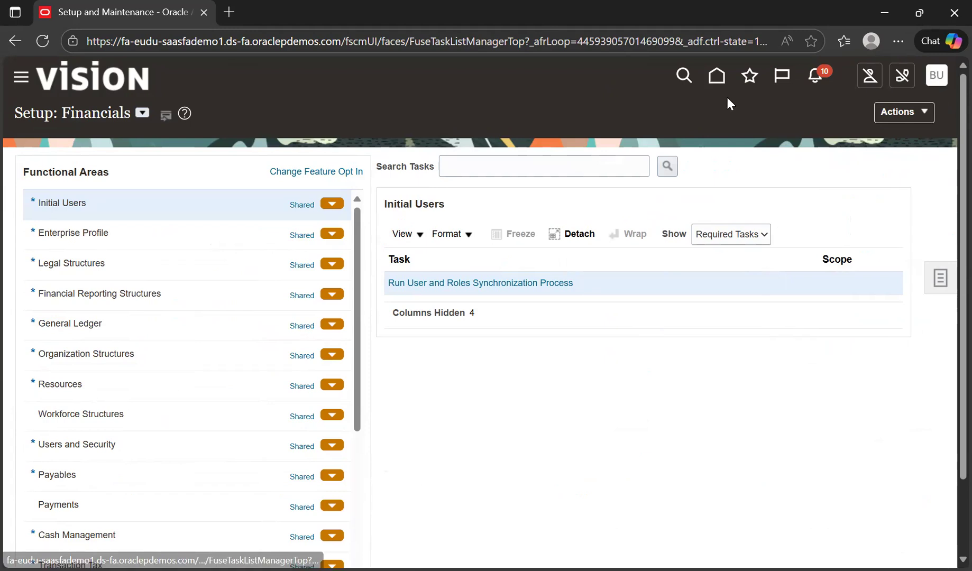
Return to the home page, go to the Invoices work area and reopen the ABC Bank invoice for 21,900.00 USD.
click(717, 74)
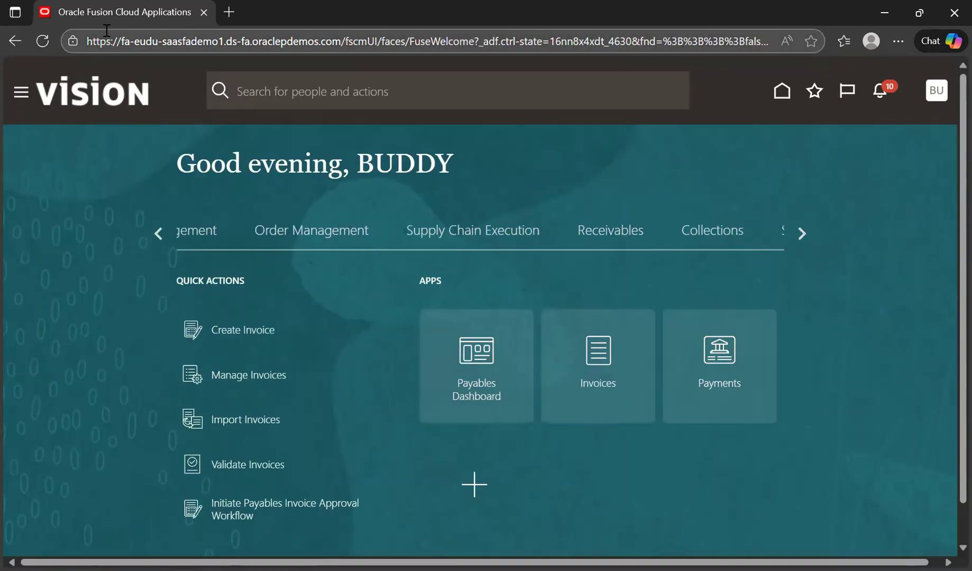
click(109, 39)
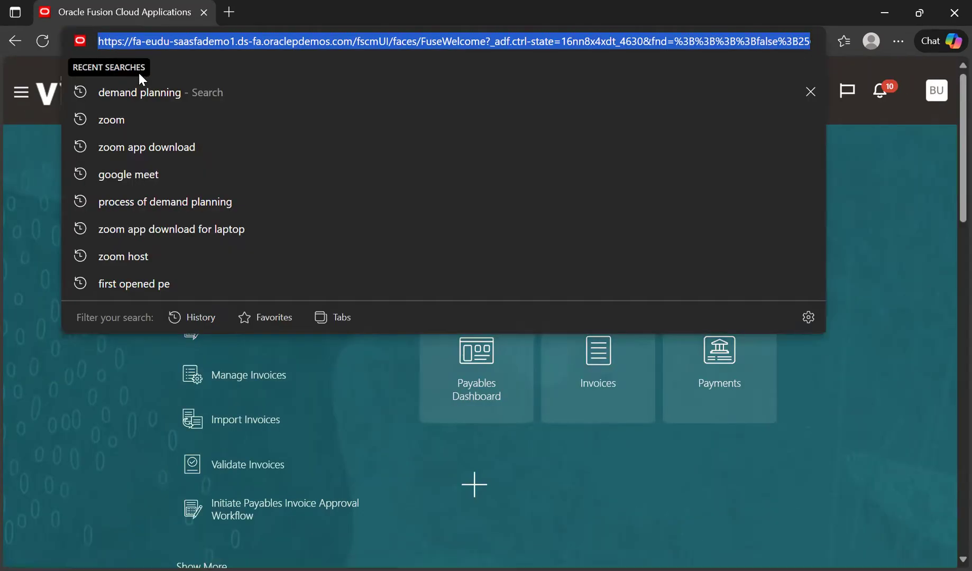
click(35, 163)
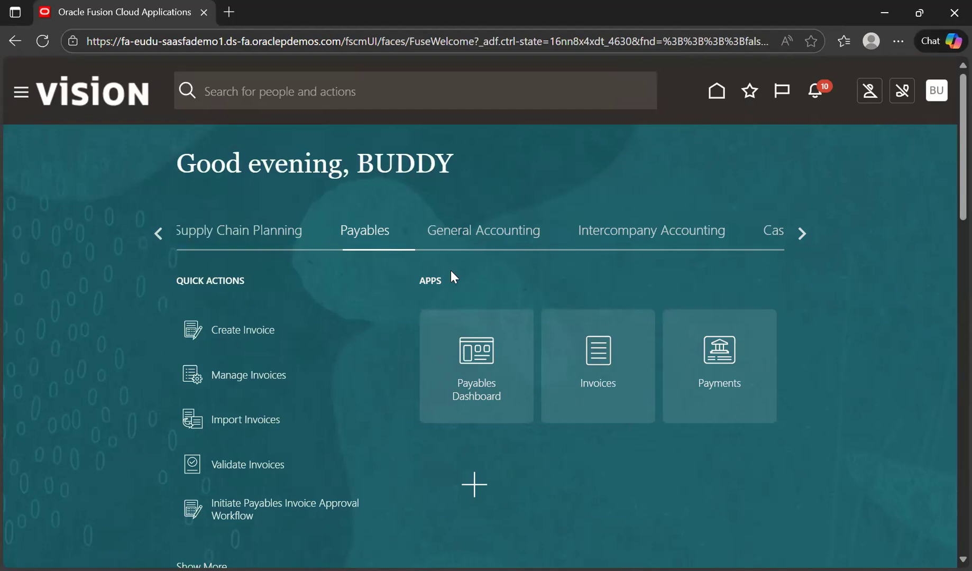
click(599, 360)
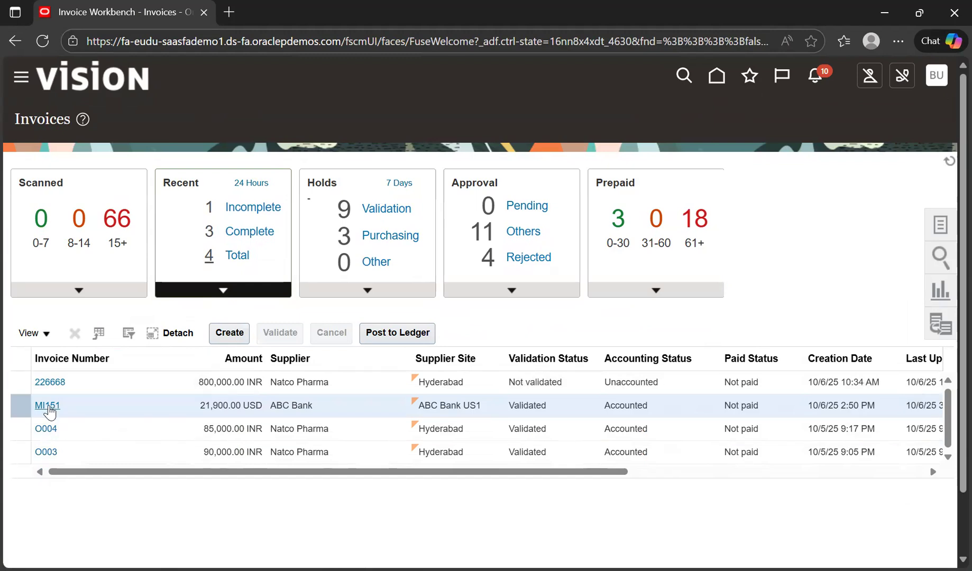
click(46, 405)
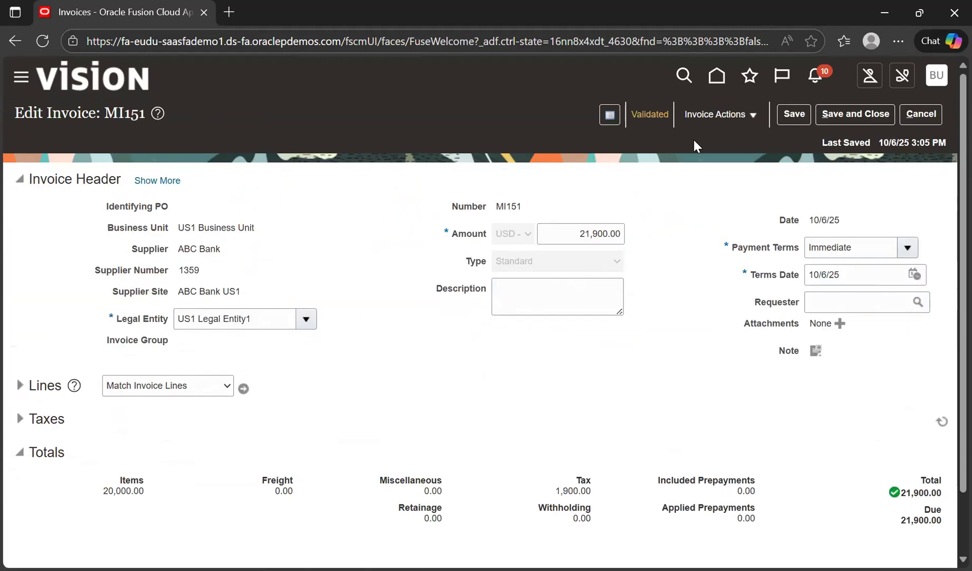
Start paying the invoice in full, check the payment method and available bank accounts, and cancel the payment.
click(745, 108)
click(758, 366)
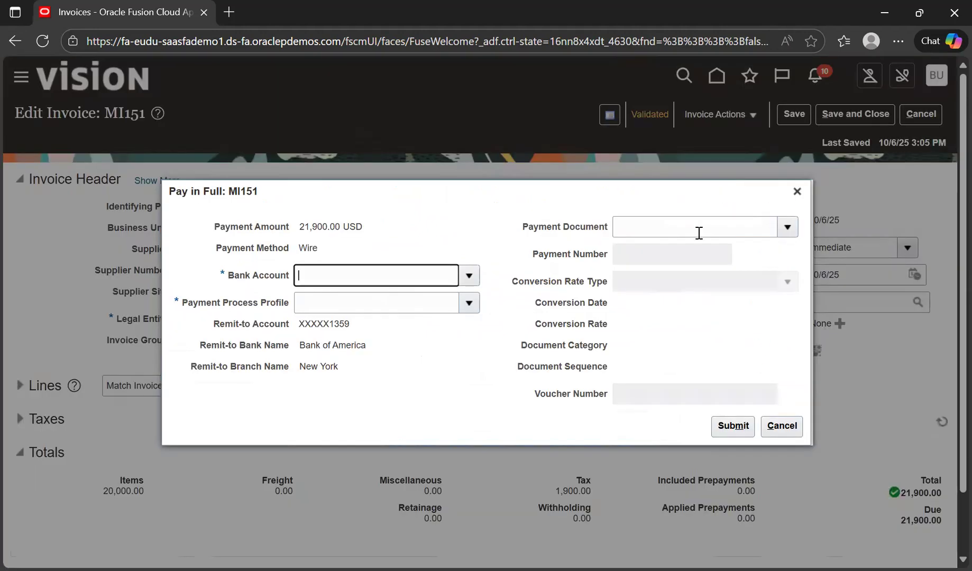
click(685, 222)
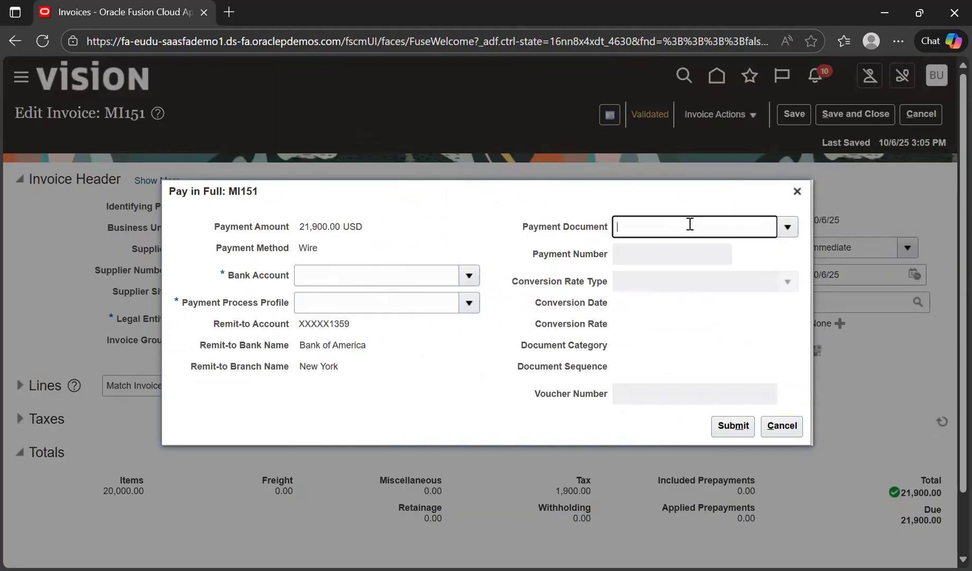
click(468, 275)
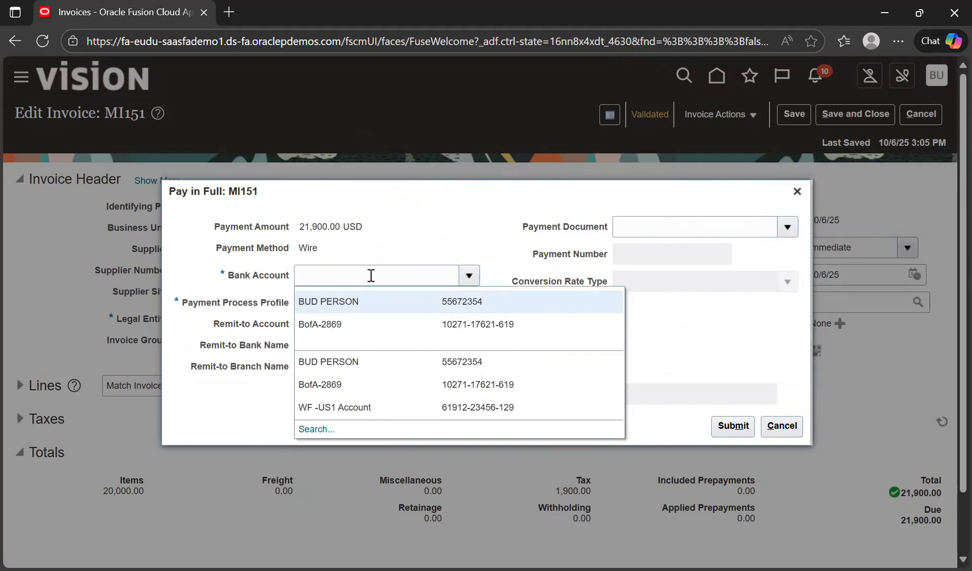
click(333, 255)
double_click(309, 248)
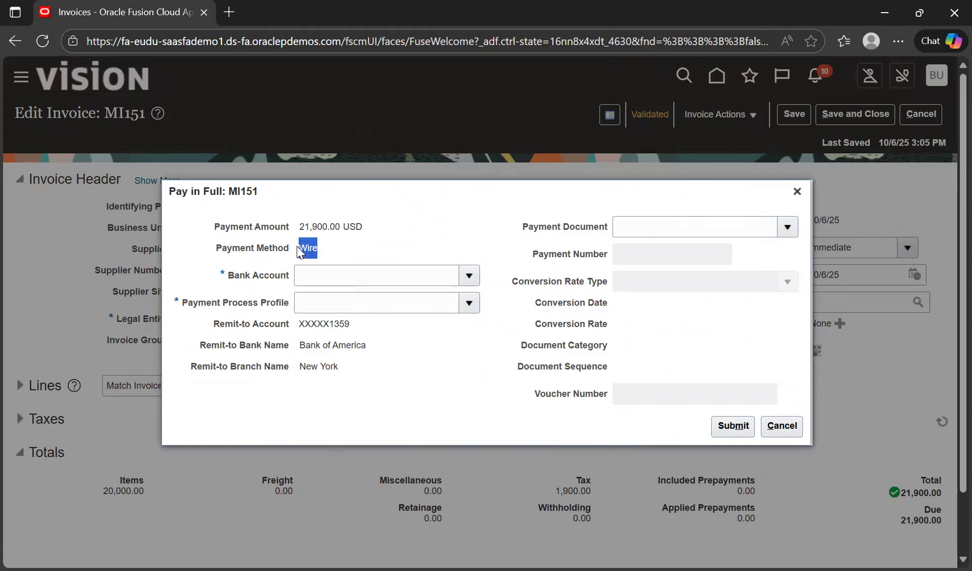
click(417, 335)
click(782, 427)
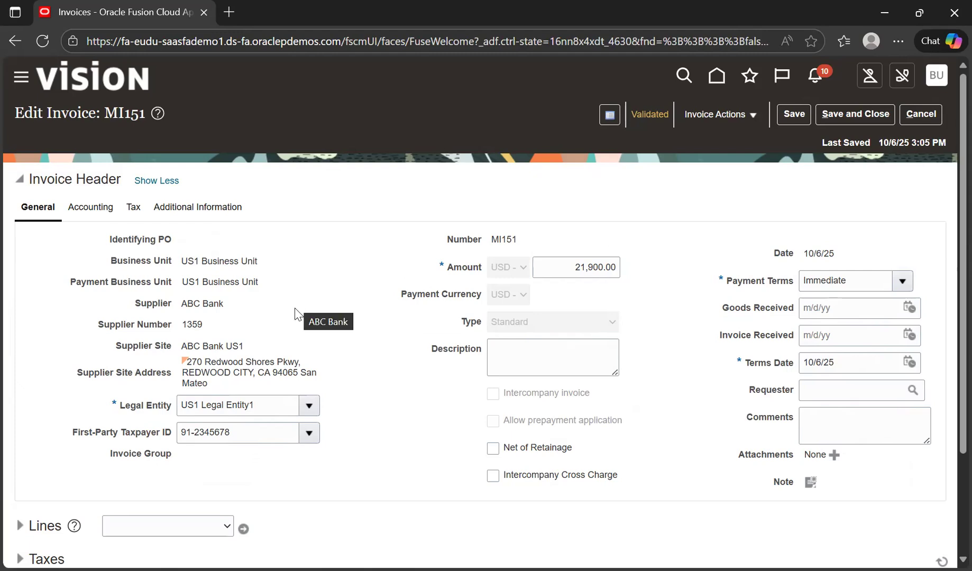
Examine the invoice's expanded header details, covering the General, Accounting and Tax information.
scroll(606, 325, down, 2)
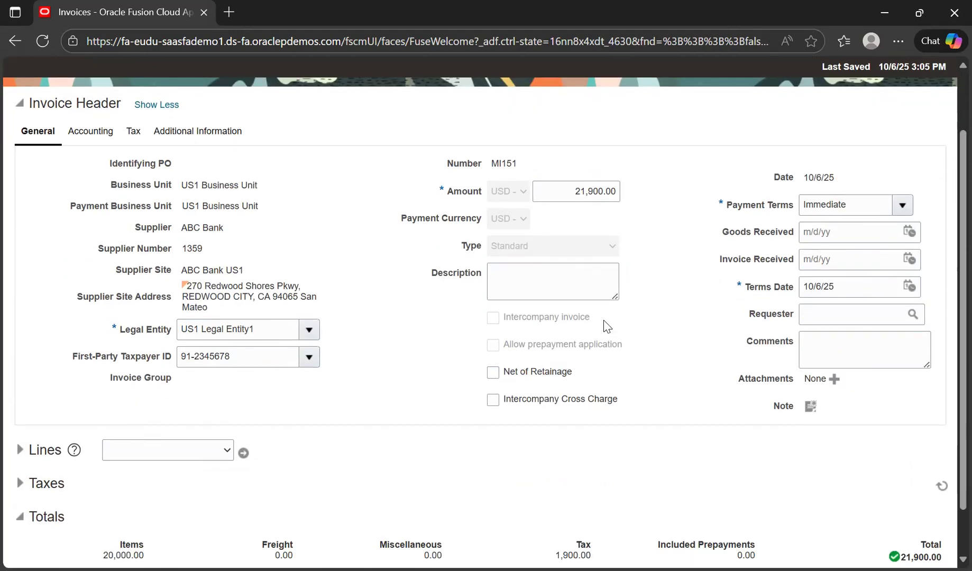
scroll(606, 324, down, 1)
scroll(536, 386, up, 2)
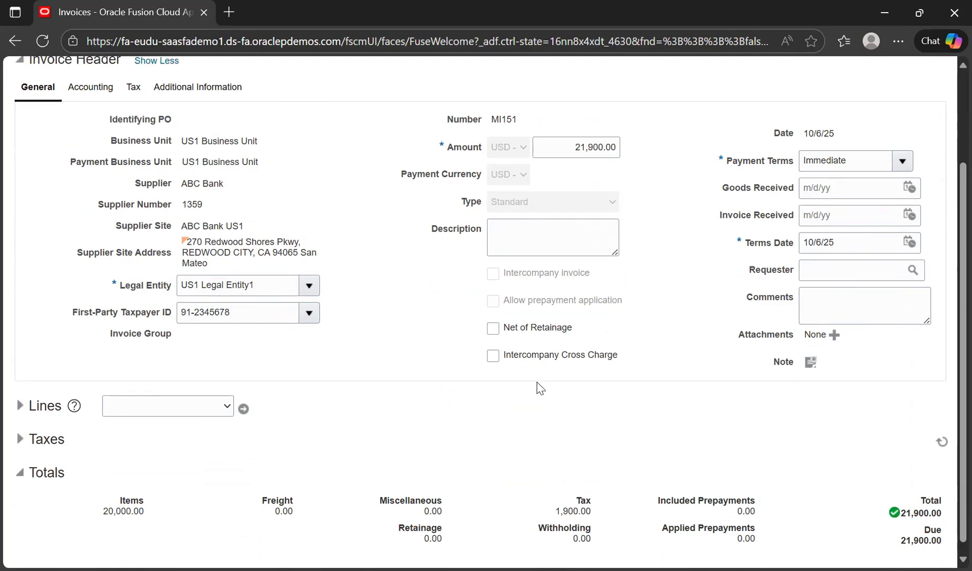
click(95, 209)
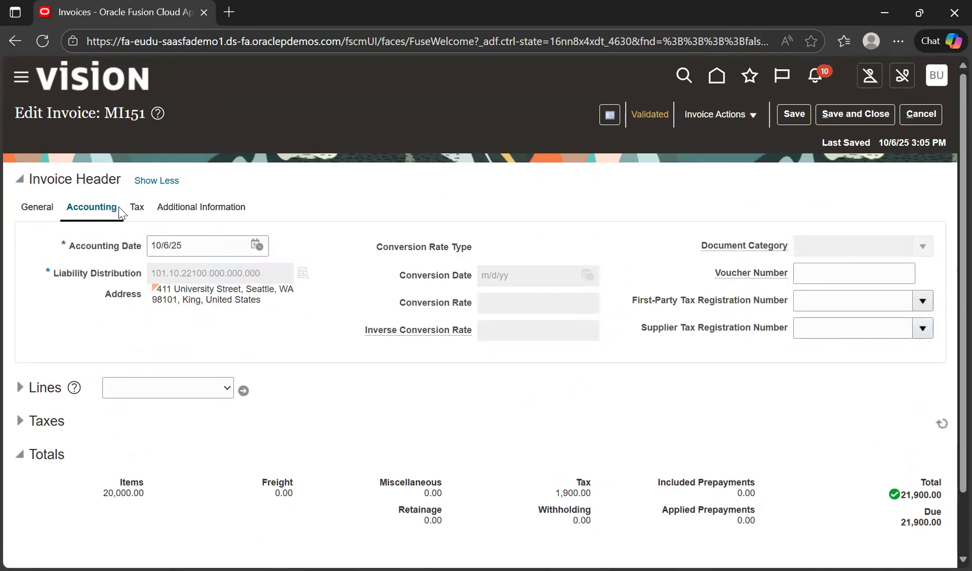
click(137, 207)
click(47, 208)
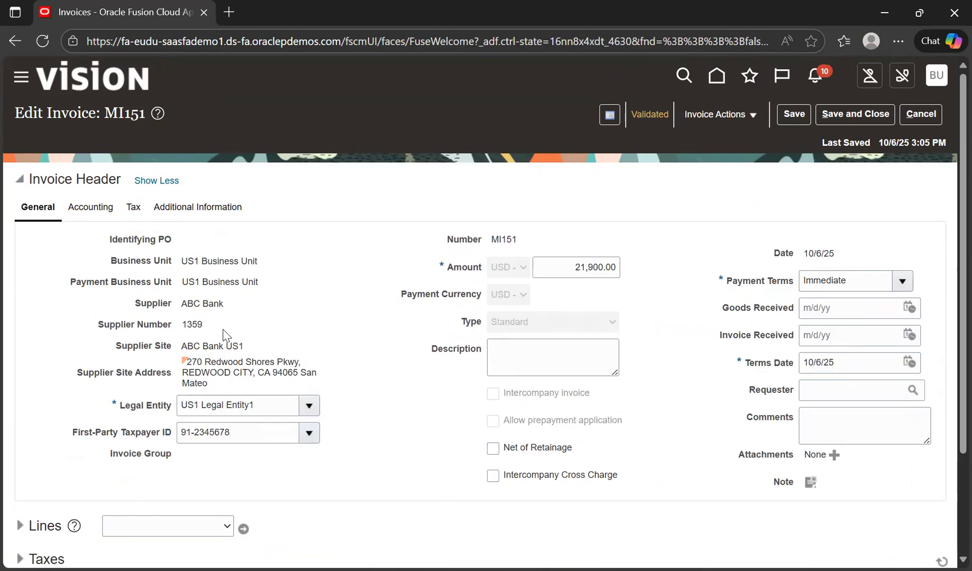
scroll(226, 335, down, 3)
scroll(226, 335, up, 3)
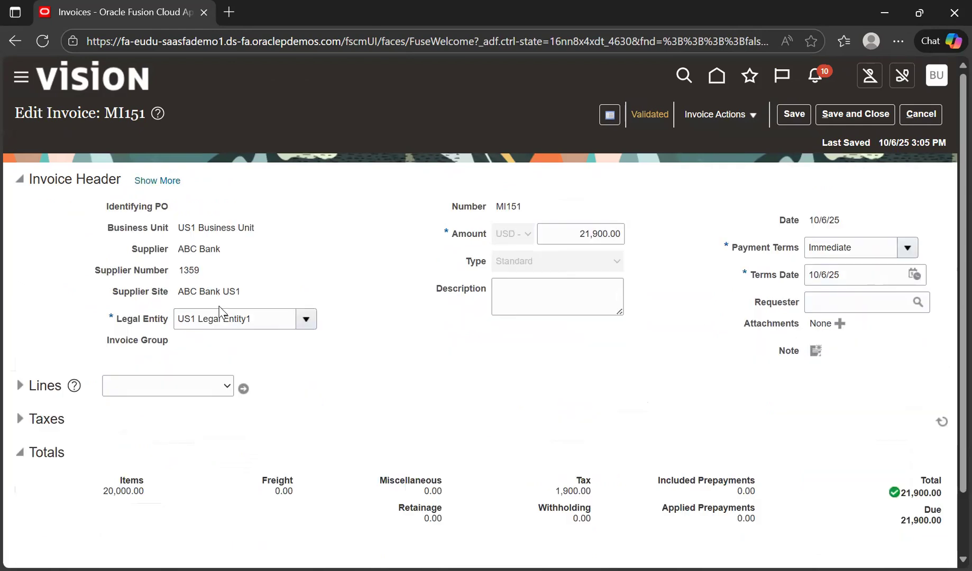
Check the invoice's supplier site and the payment method of its full payment, cancel the payment and leave the invoice.
drag(183, 293, 231, 298)
click(374, 280)
click(759, 115)
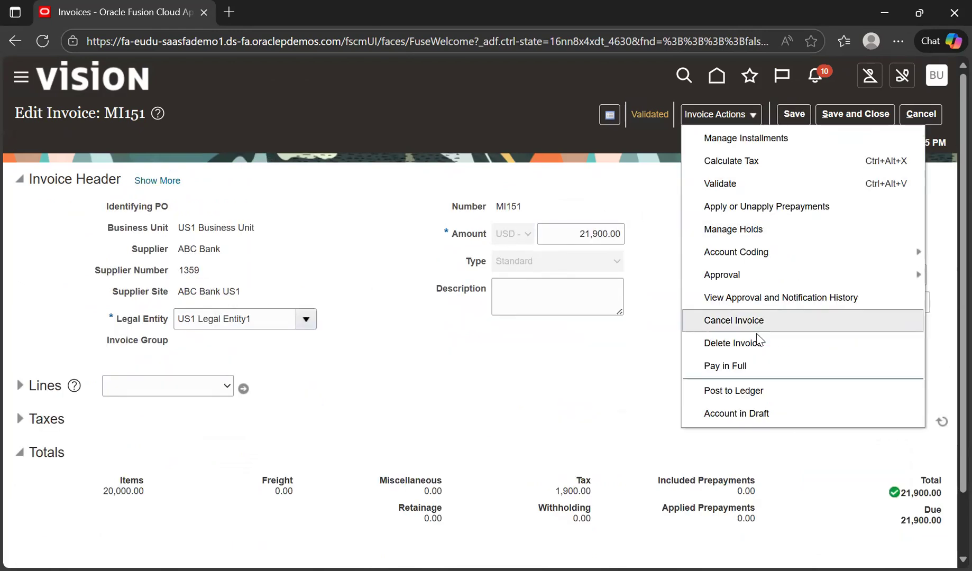
click(751, 365)
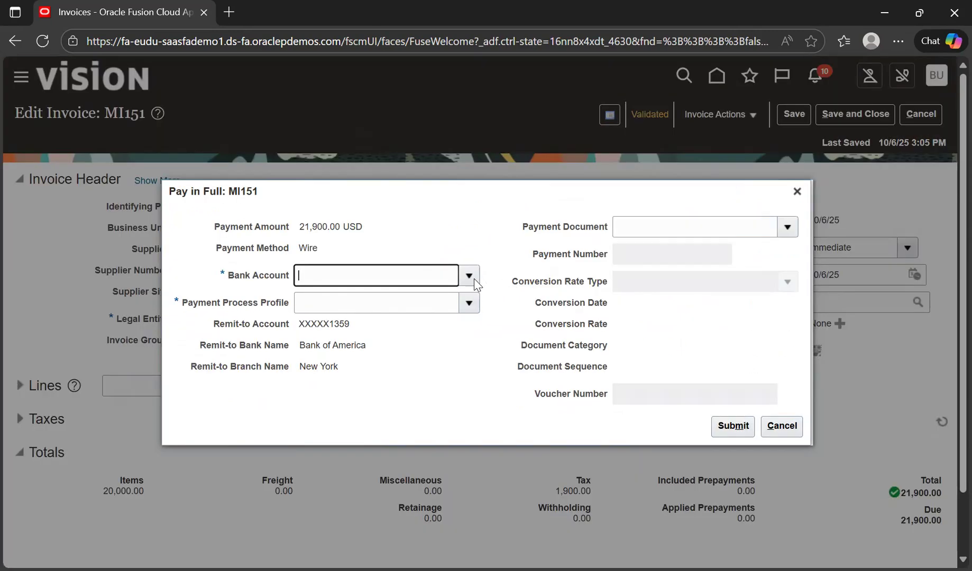
drag(291, 249, 321, 259)
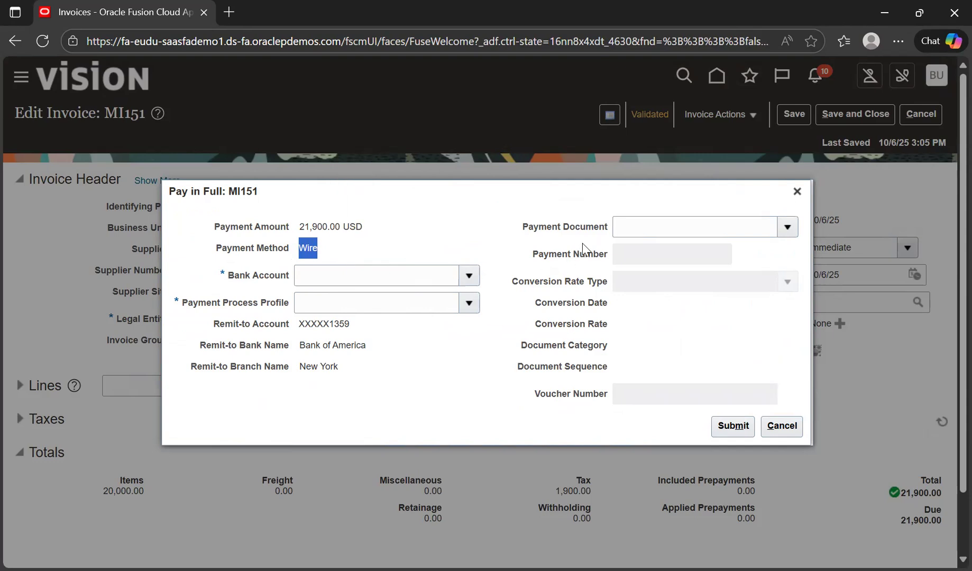
click(665, 227)
click(631, 259)
click(781, 426)
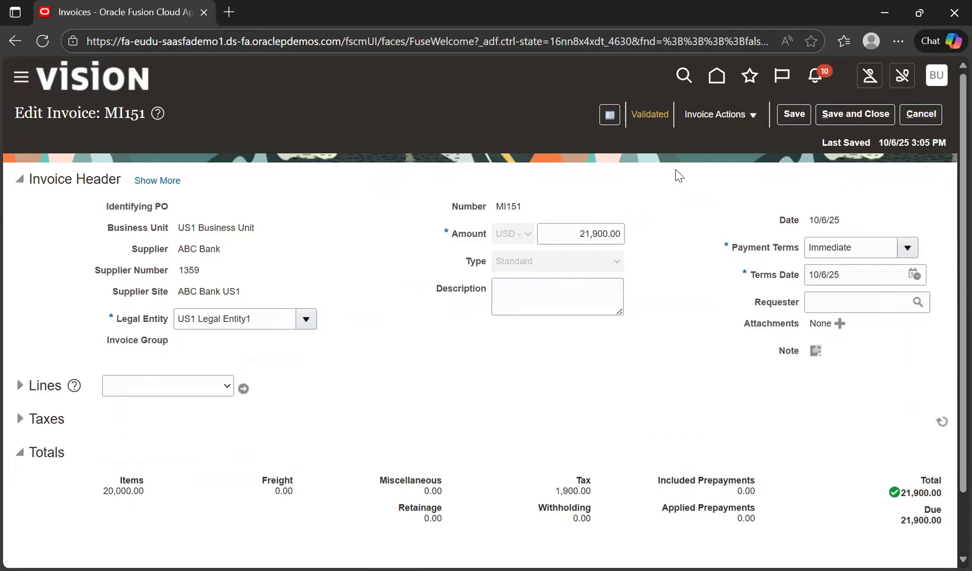
click(923, 114)
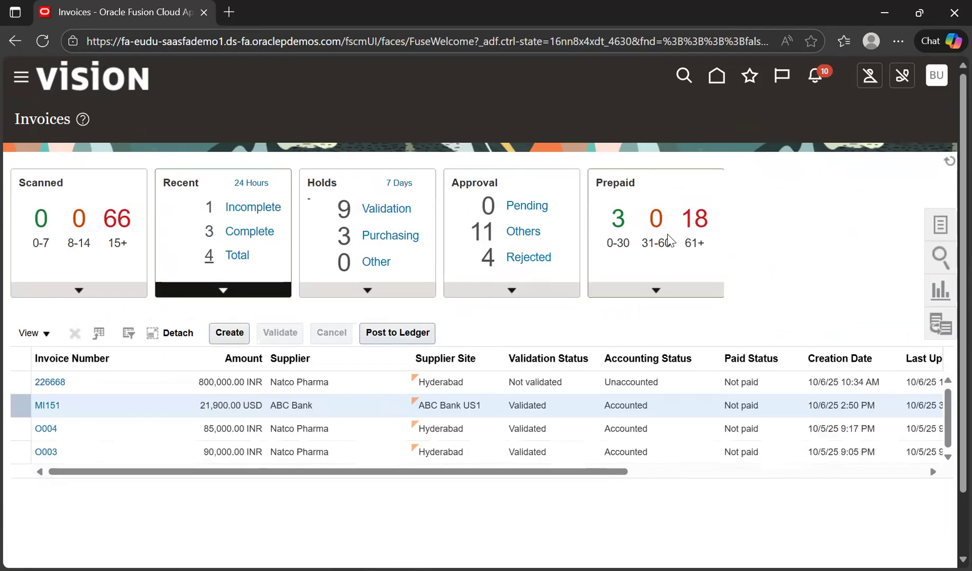
Start a new invoice for US1 Business Unit with Advanced Corp as the supplier.
click(232, 332)
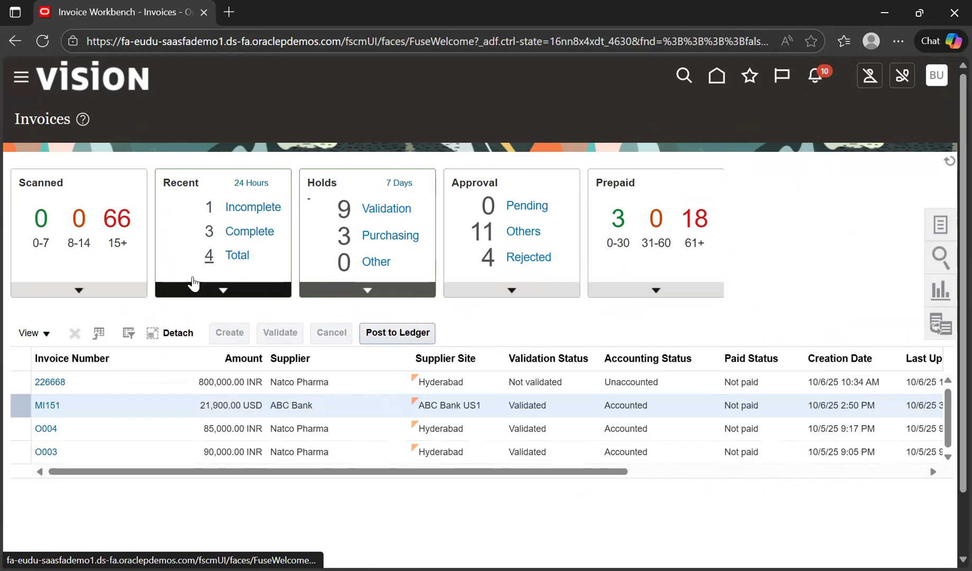
click(251, 243)
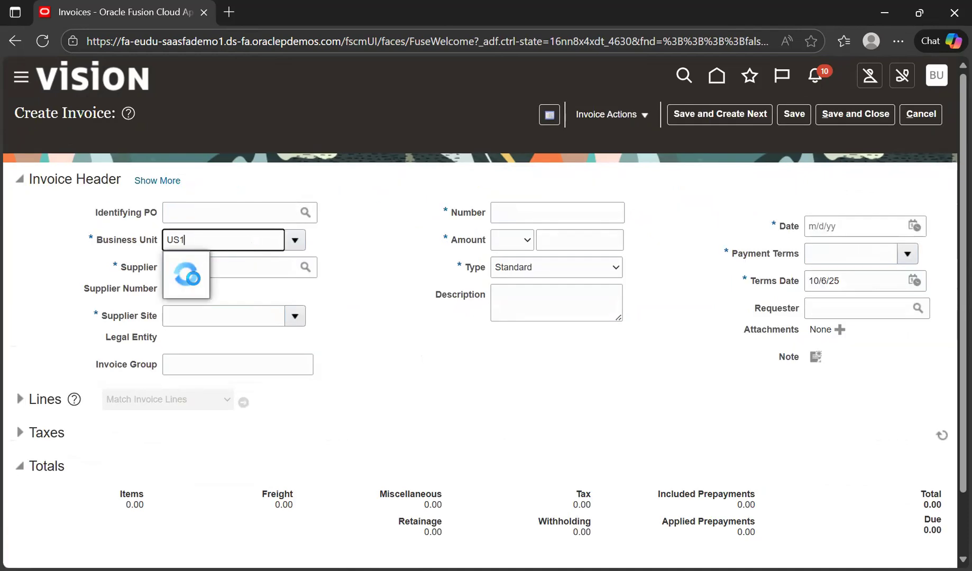
click(206, 263)
click(210, 266)
text(ADV)
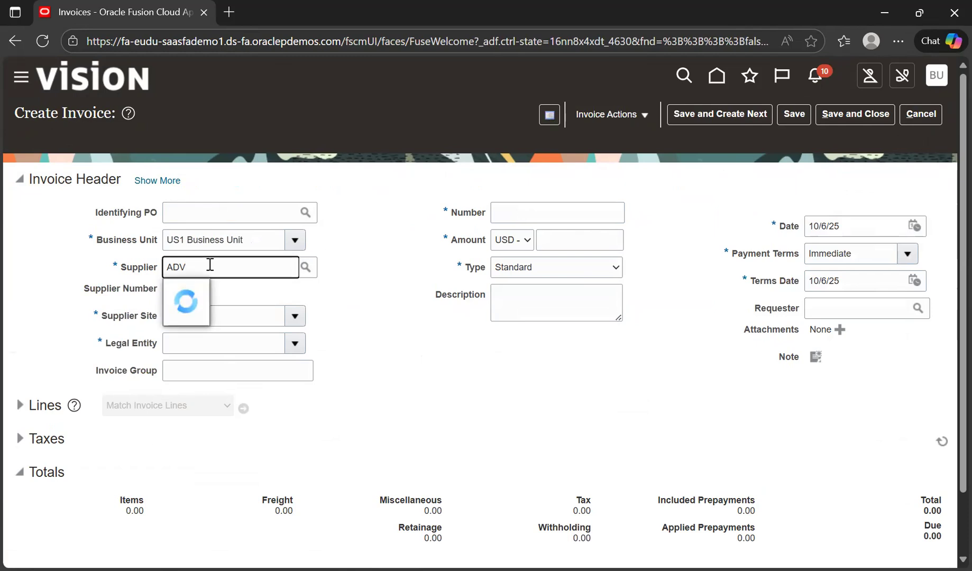
click(229, 292)
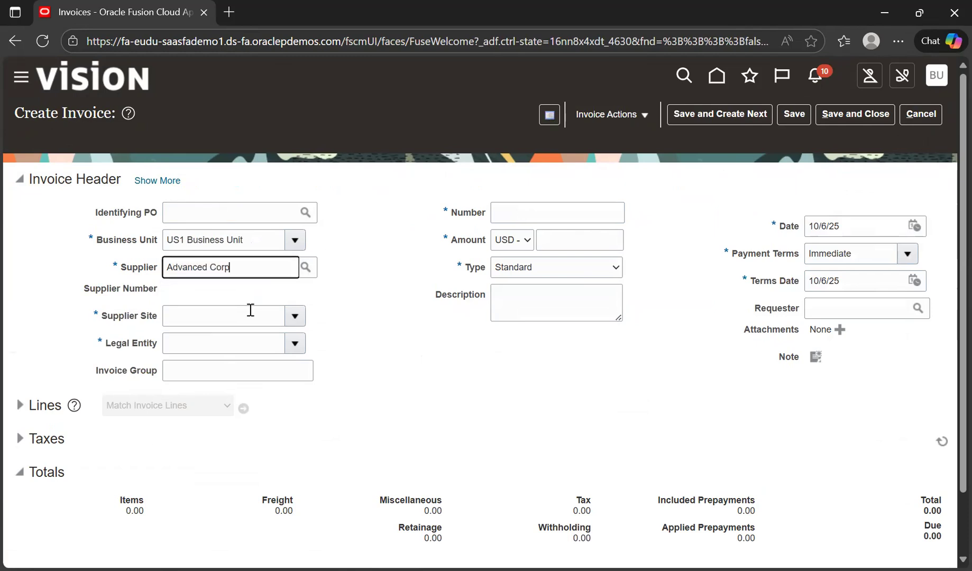
Set the new invoice's number to MI888 and its amount to 5,000.00 USD.
click(513, 211)
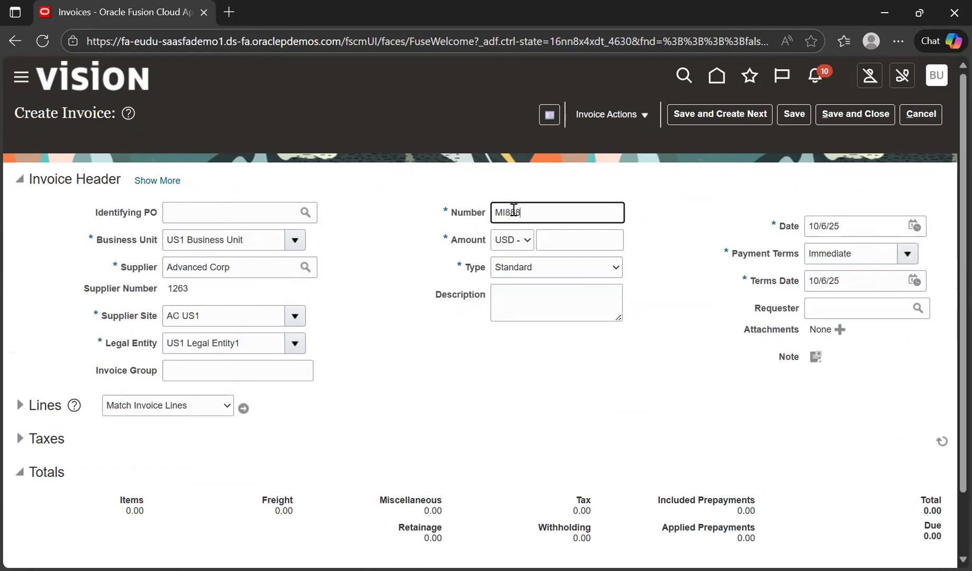
click(592, 249)
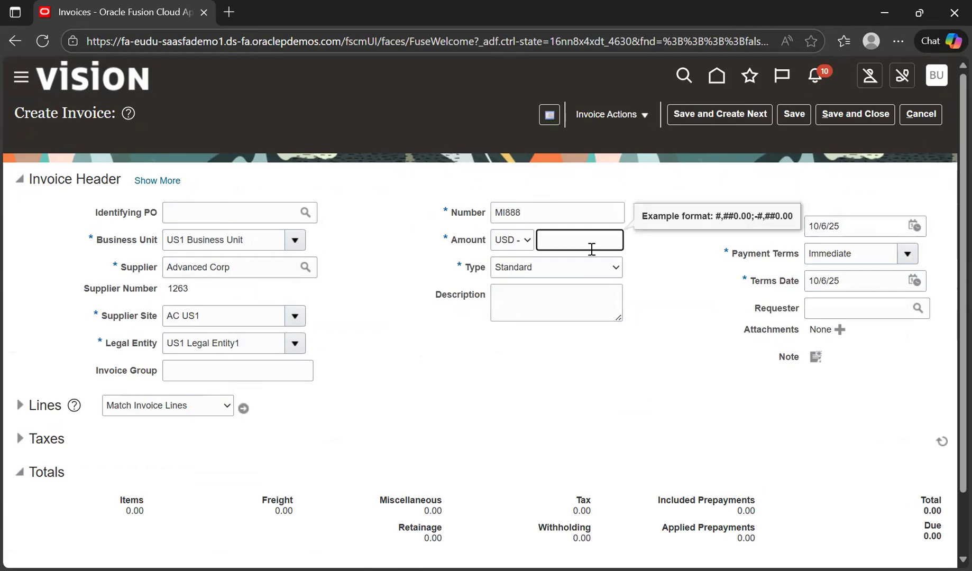
click(476, 414)
Expand the invoice lines and set the amount of the first item line to 5,000.00.
scroll(391, 354, down, 2)
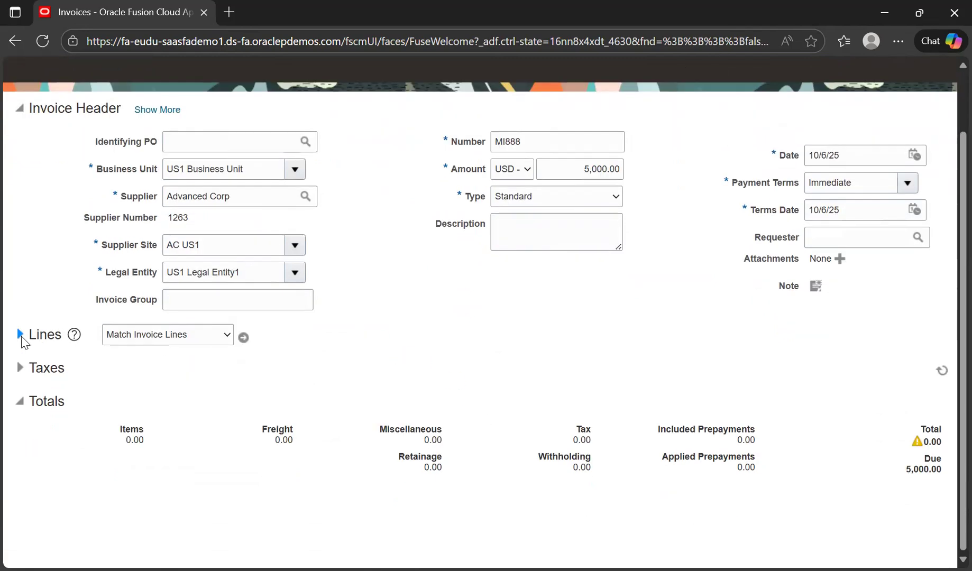
click(20, 338)
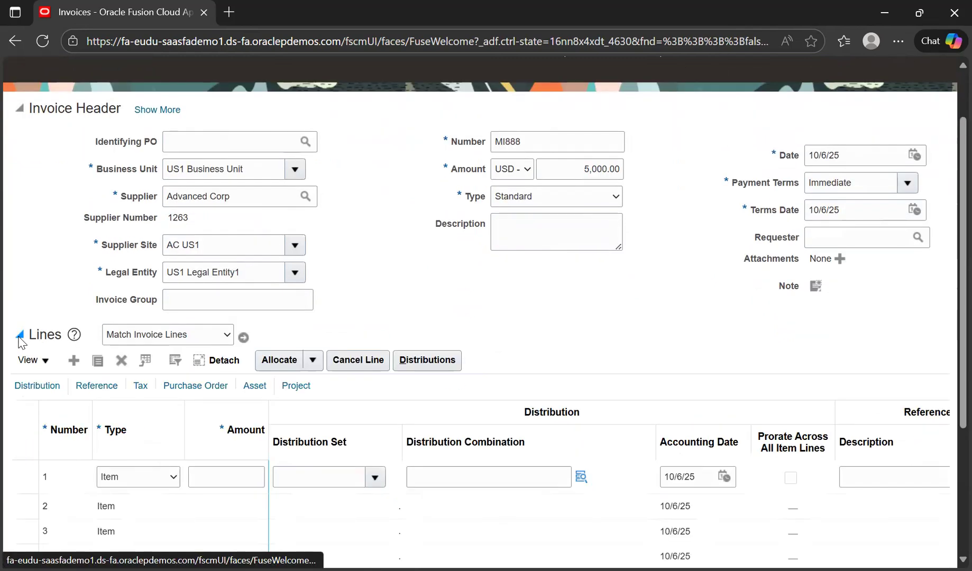
click(219, 474)
text(5000)
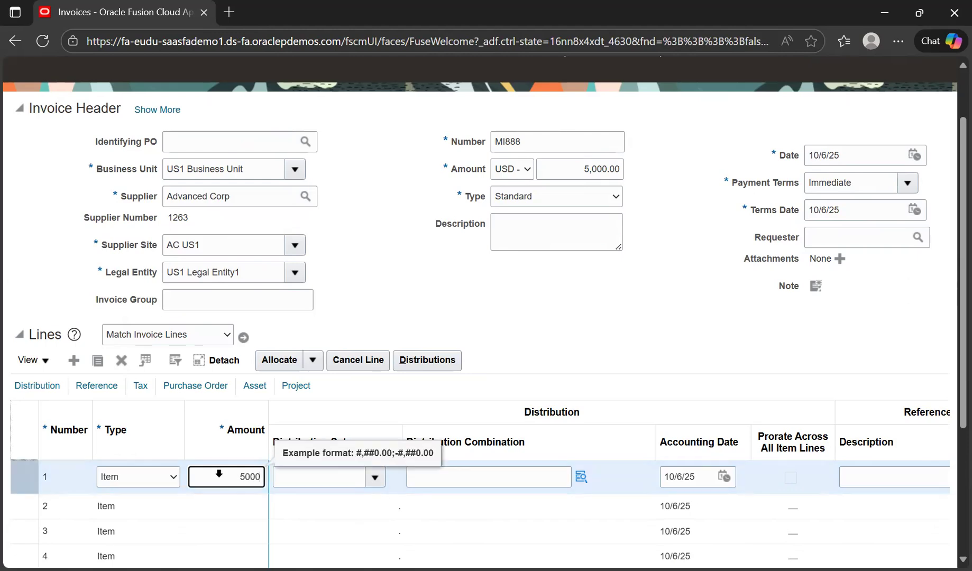
click(312, 472)
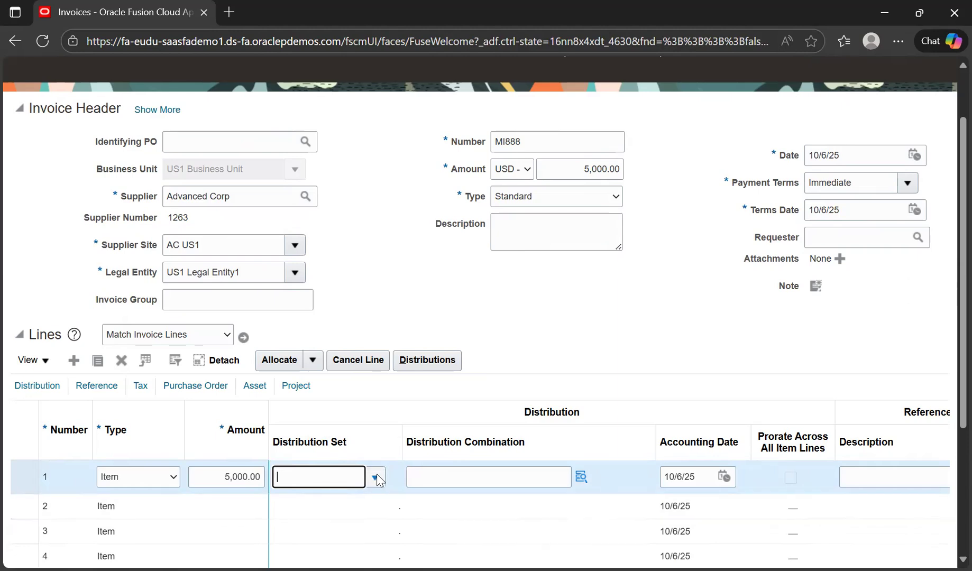
click(581, 476)
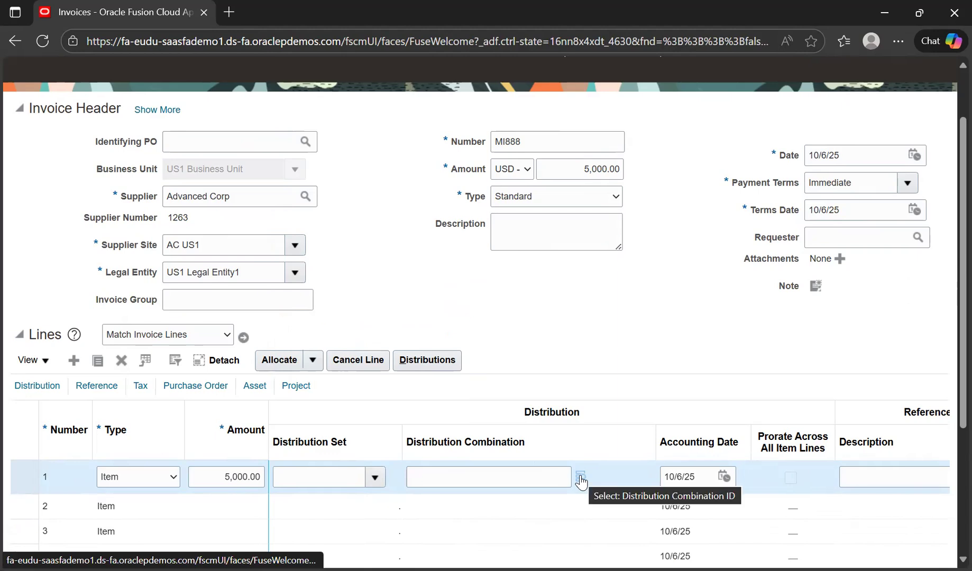
click(580, 476)
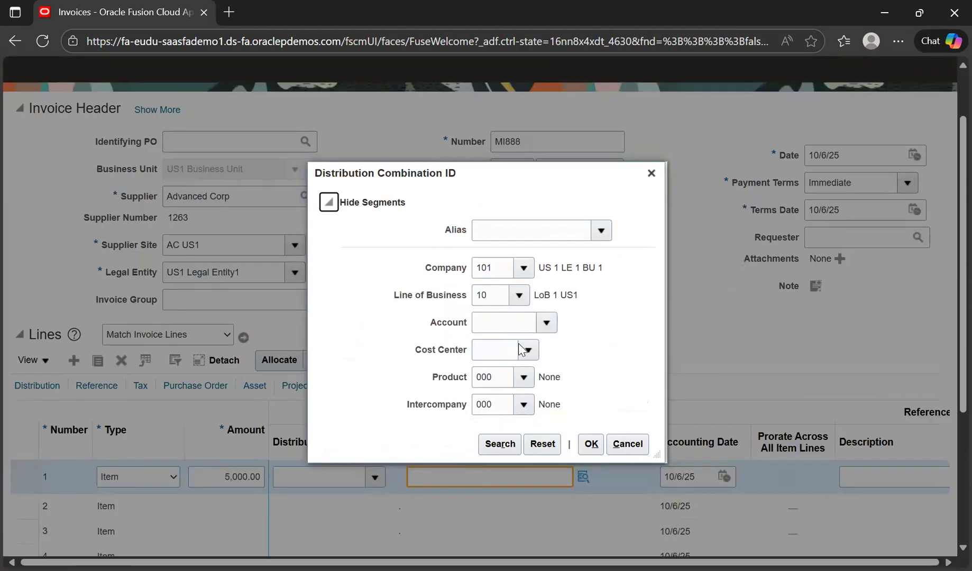
click(627, 443)
click(373, 478)
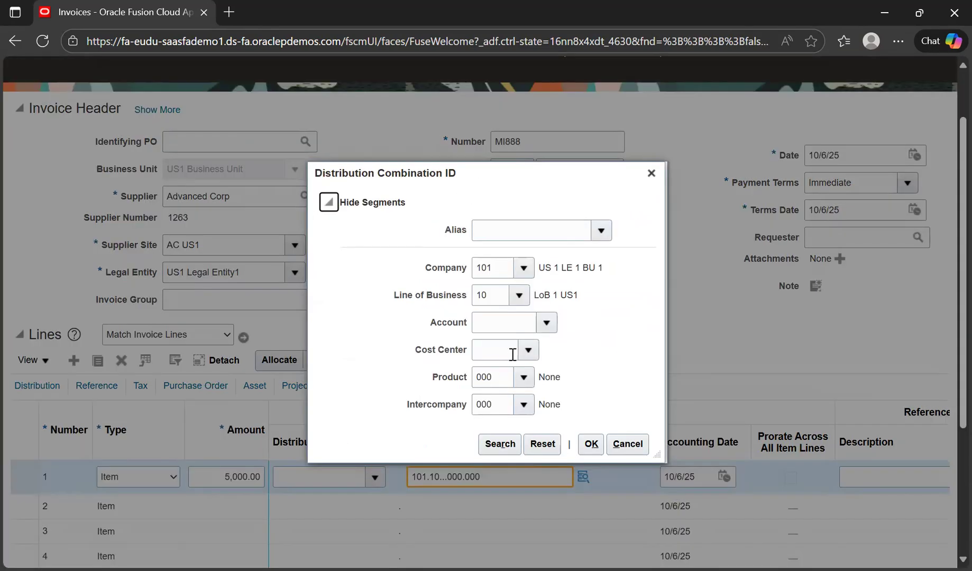
click(626, 444)
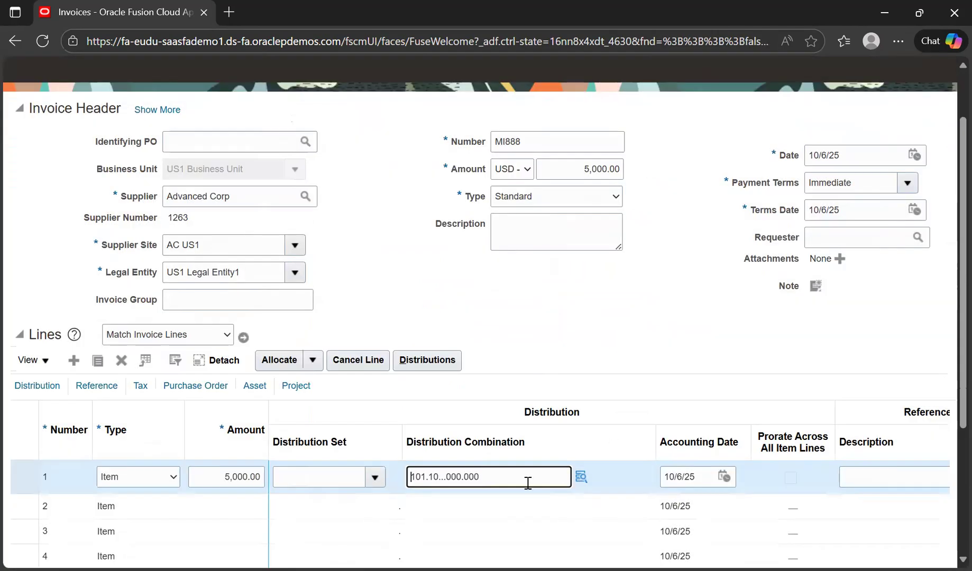
key(BackSpace)
Assign the BUD_DS distribution set to the first invoice line and validate the invoice.
click(332, 468)
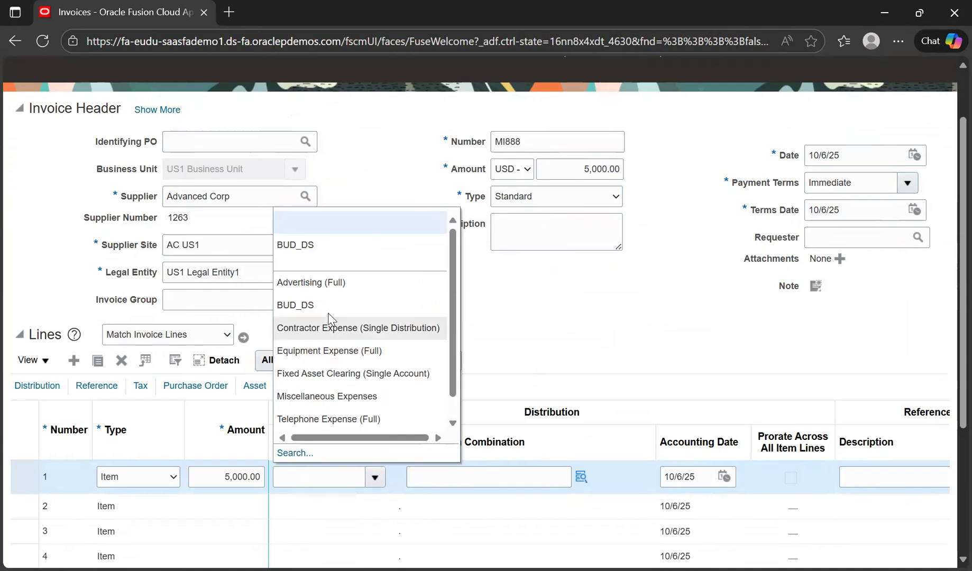
click(324, 305)
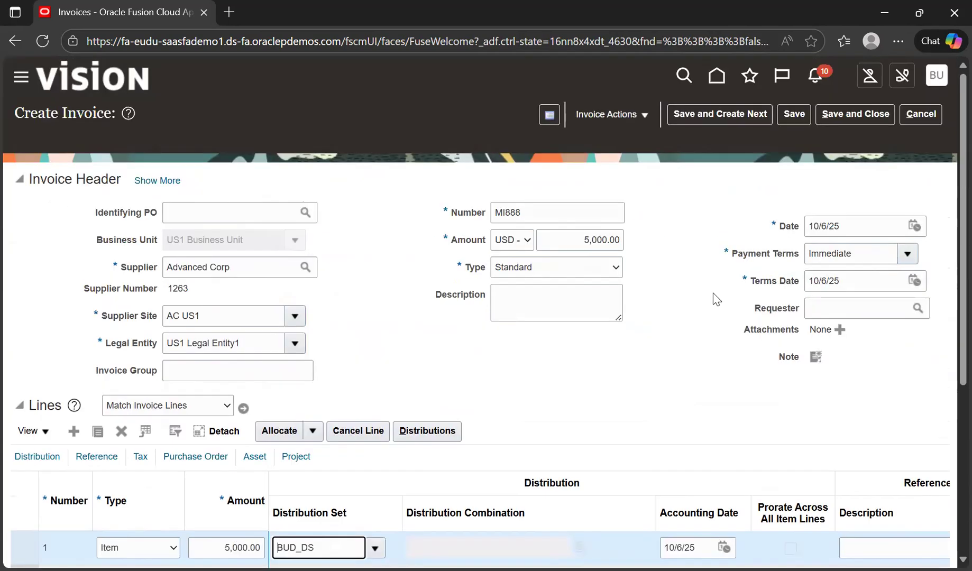
click(642, 114)
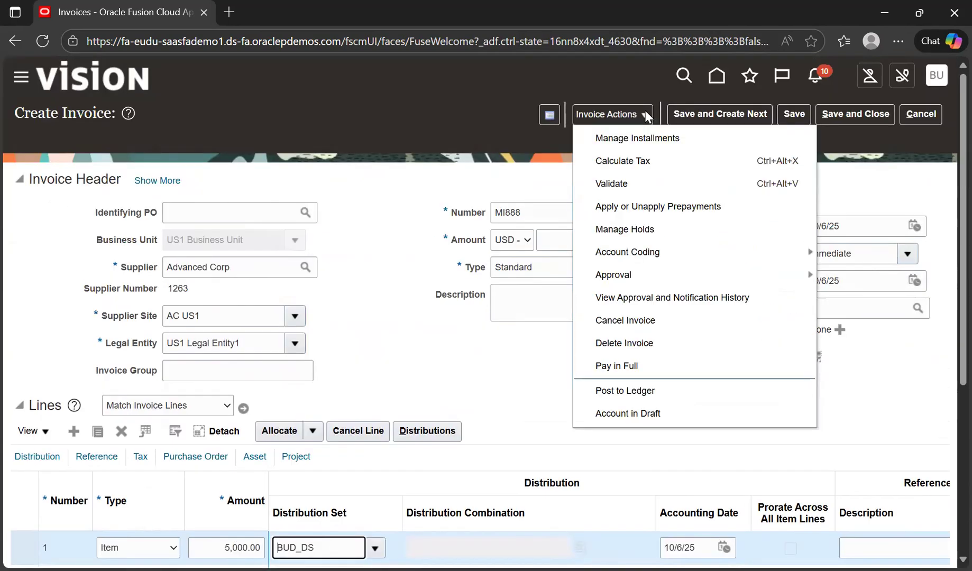
click(646, 183)
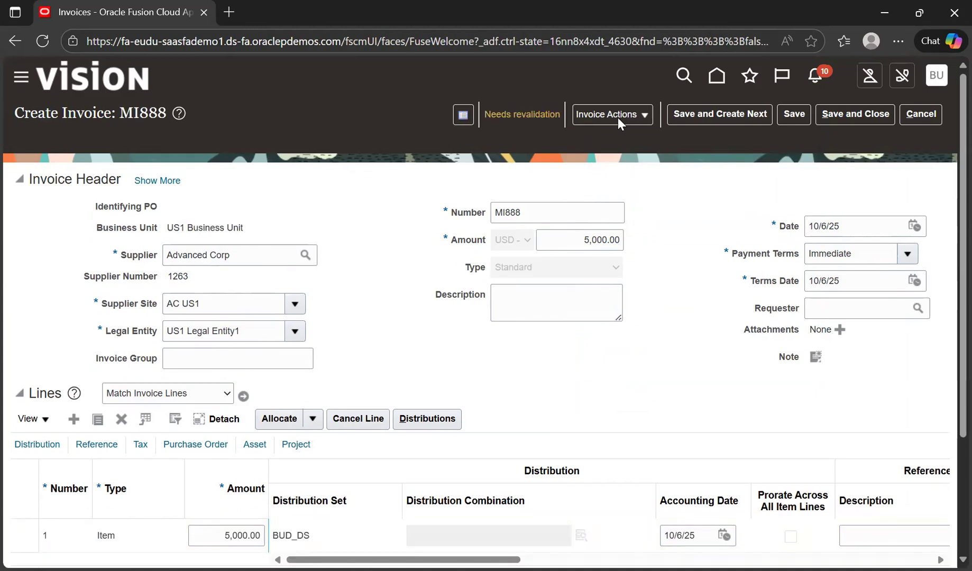
Check the invoice totals, set the header amount to 5,475.00 to include the tax, and validate the invoice again.
scroll(745, 301, down, 3)
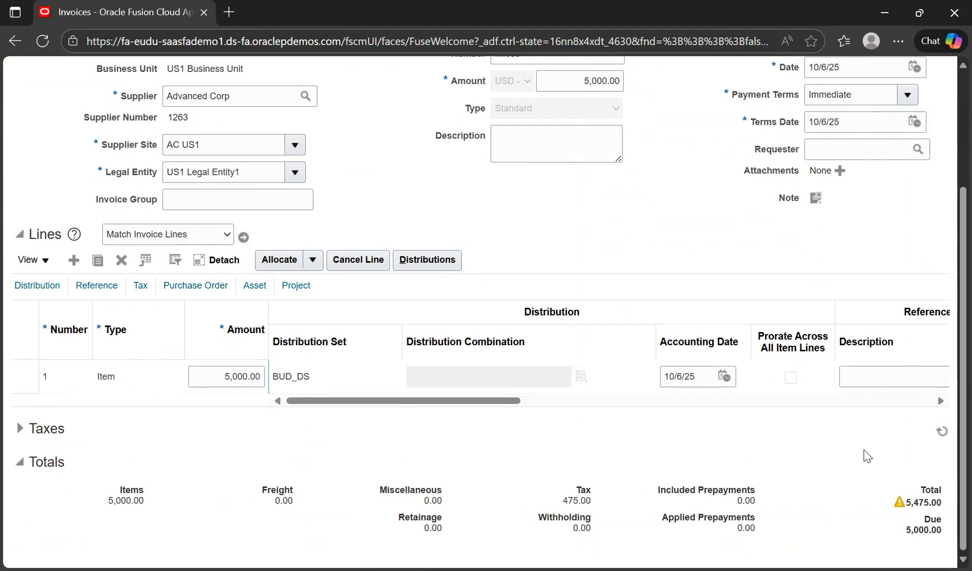
scroll(825, 423, up, 5)
click(596, 239)
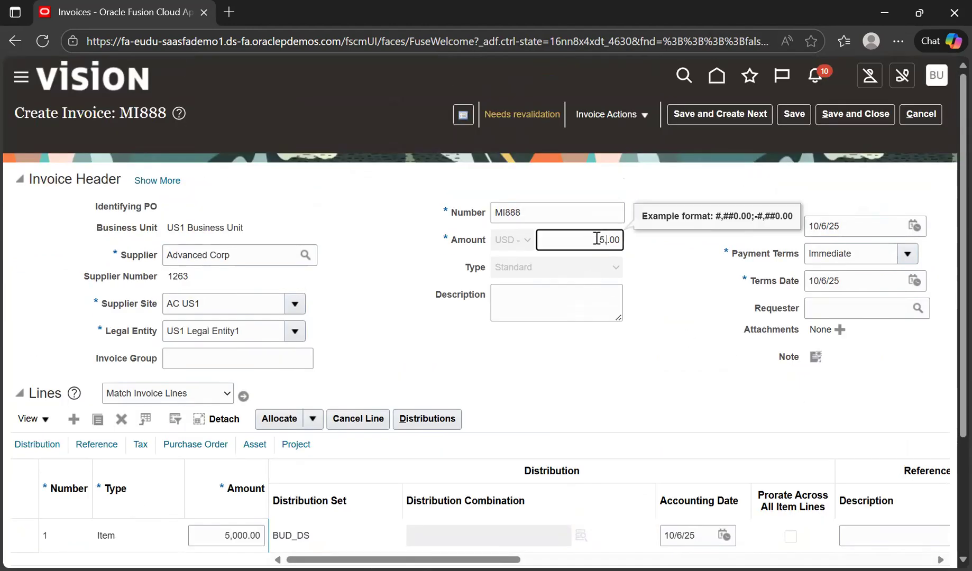
text(475)
scroll(677, 346, down, 3)
scroll(635, 136, up, 3)
click(613, 115)
click(634, 183)
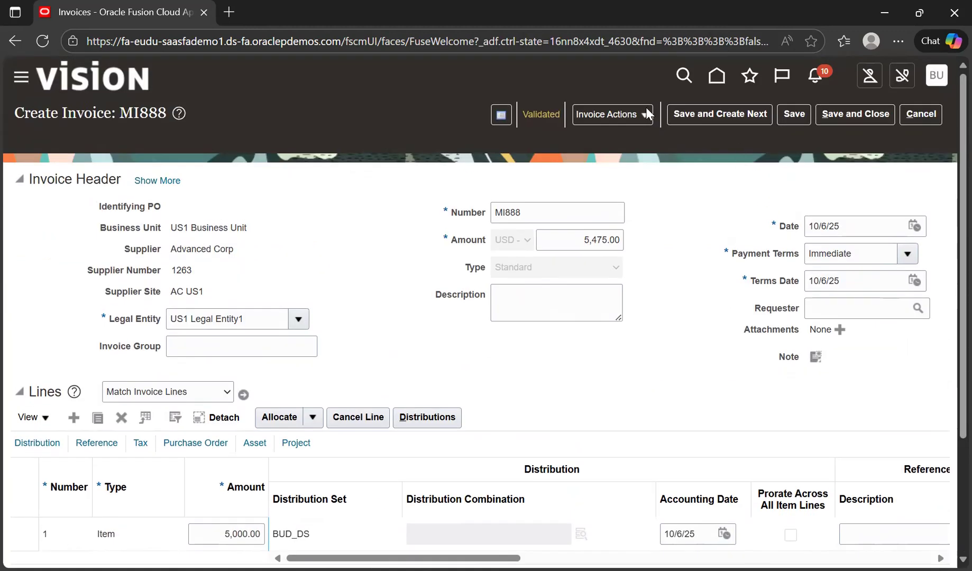
Post the validated invoice to the ledger and dismiss the accounting confirmation.
click(646, 111)
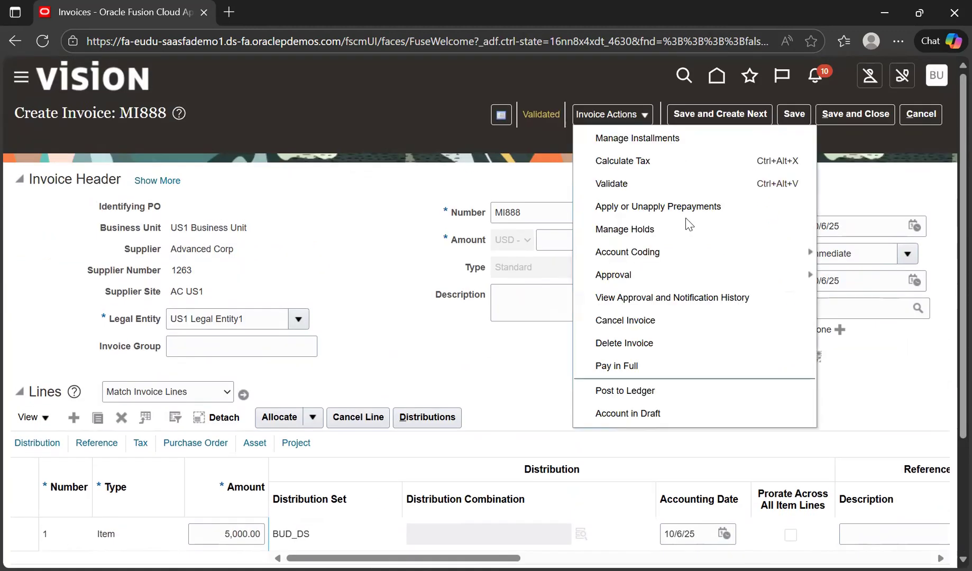
click(658, 398)
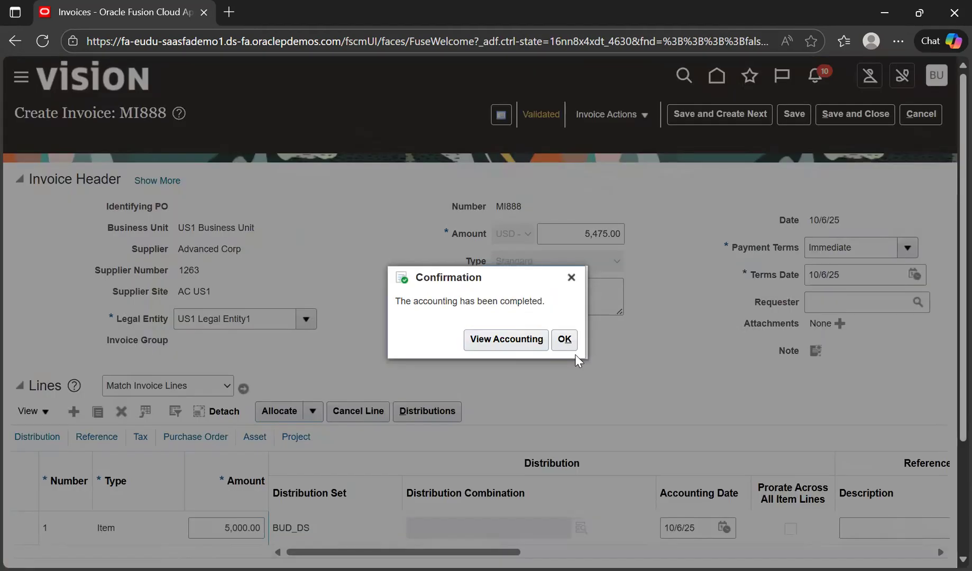
click(564, 341)
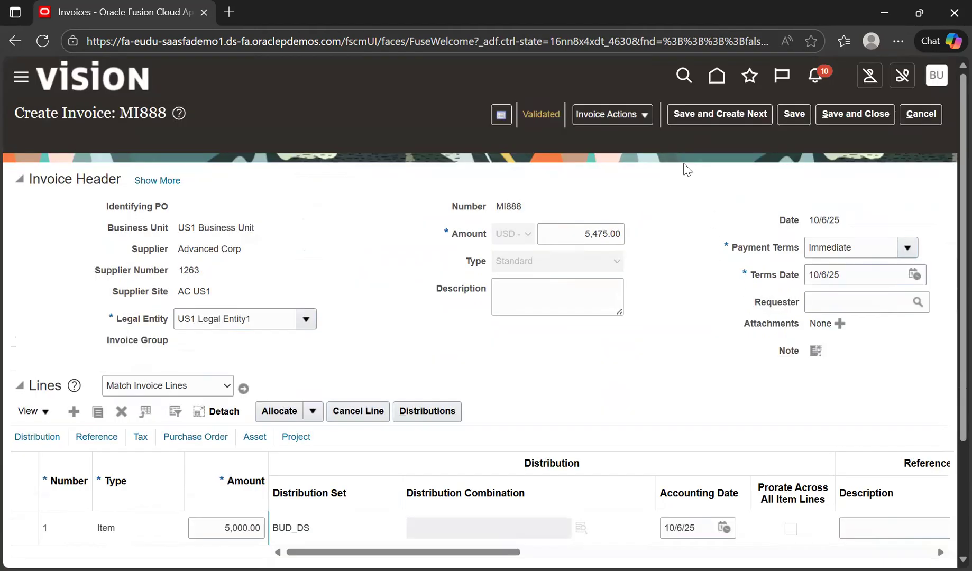
Try to pay the invoice in full from the BUD PERSON bank account with the BUD_PPP payment process profile, and cancel the payment.
click(641, 118)
click(683, 369)
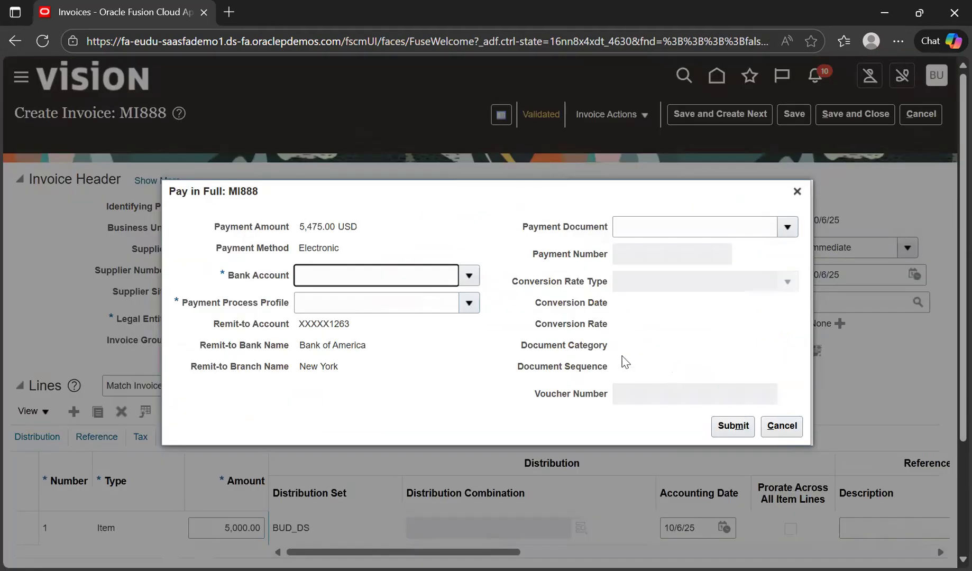
click(467, 275)
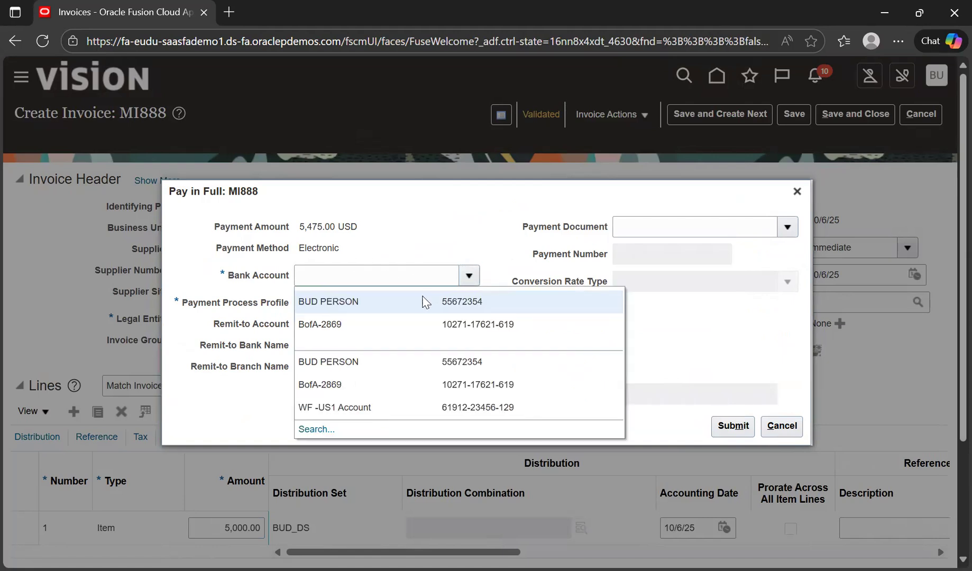
click(358, 302)
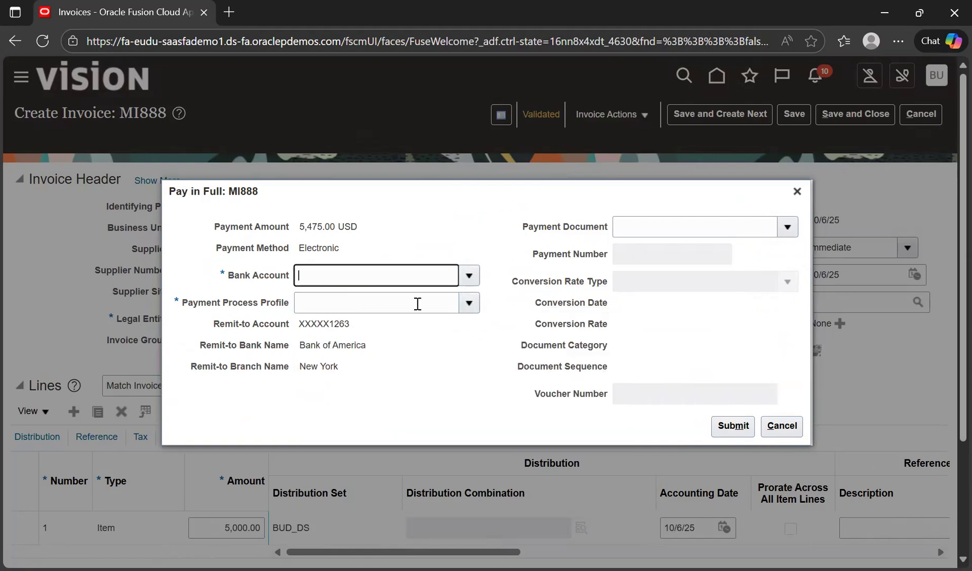
click(465, 306)
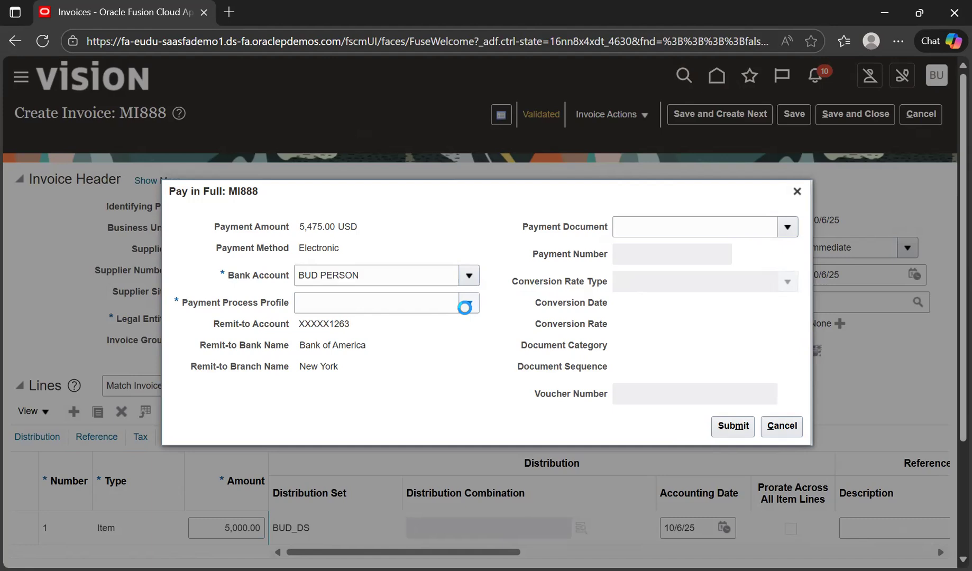
click(378, 330)
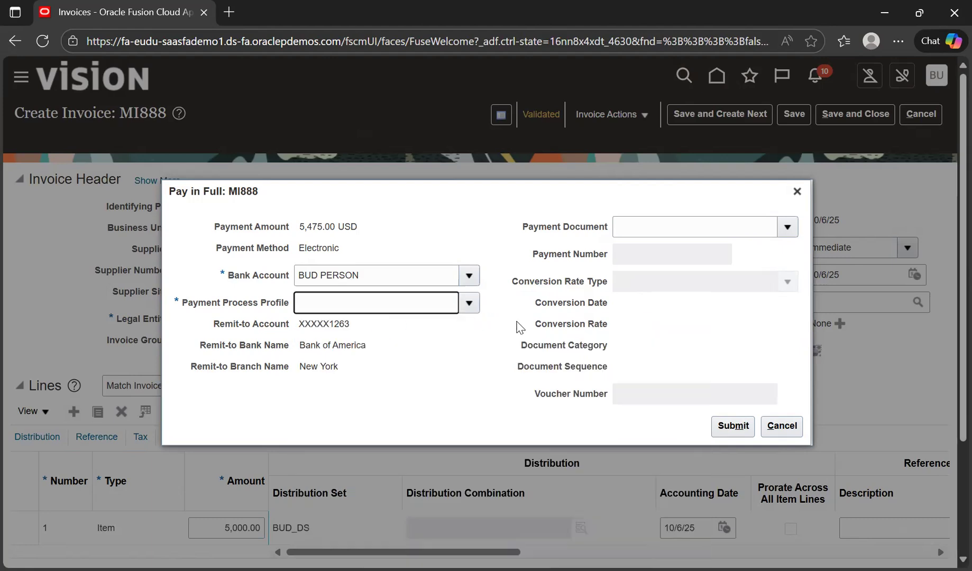
click(786, 228)
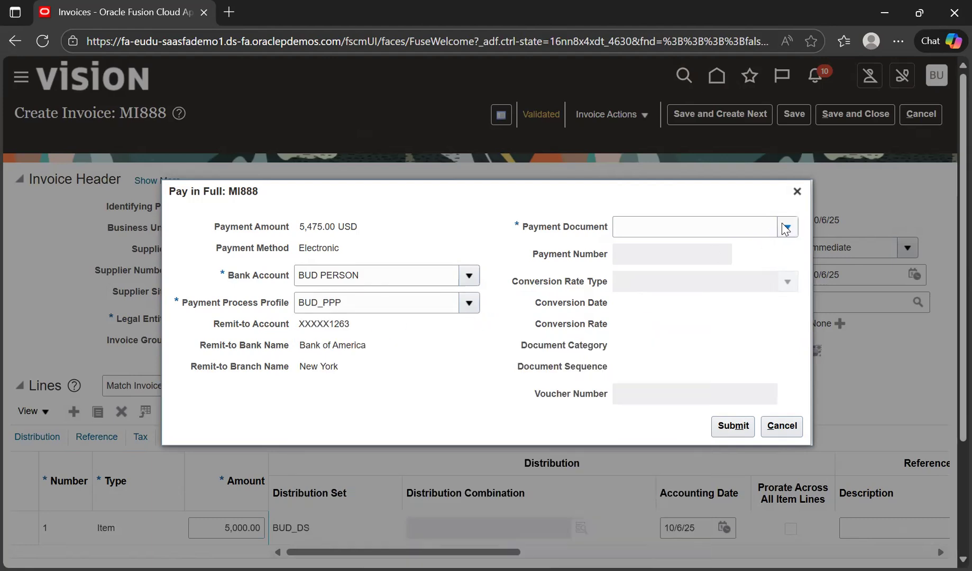
click(555, 262)
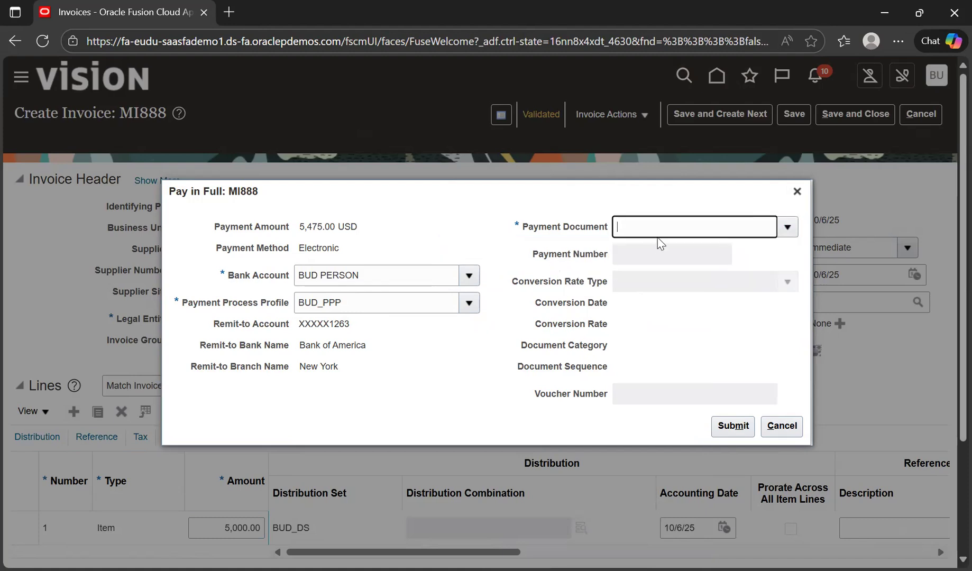
drag(350, 256, 294, 259)
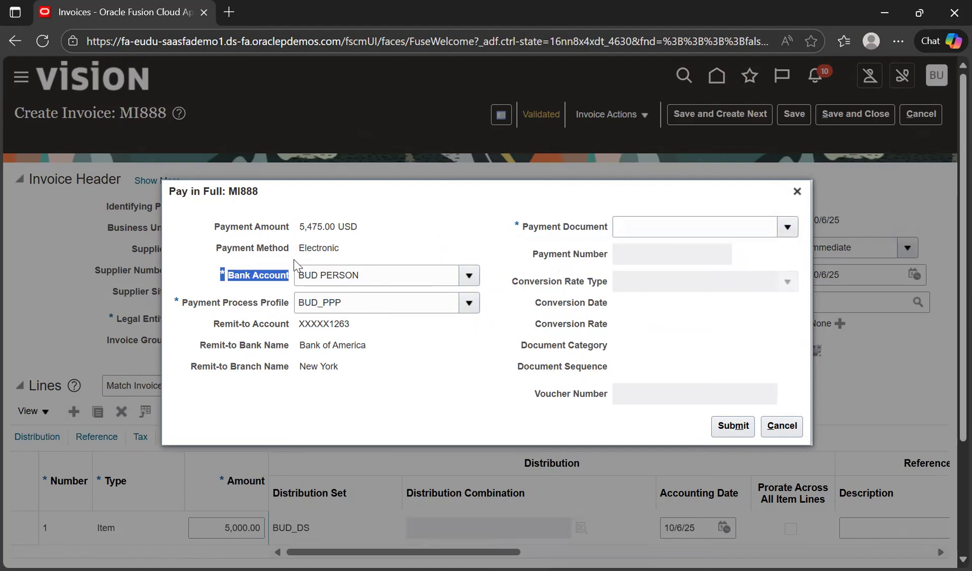
click(776, 426)
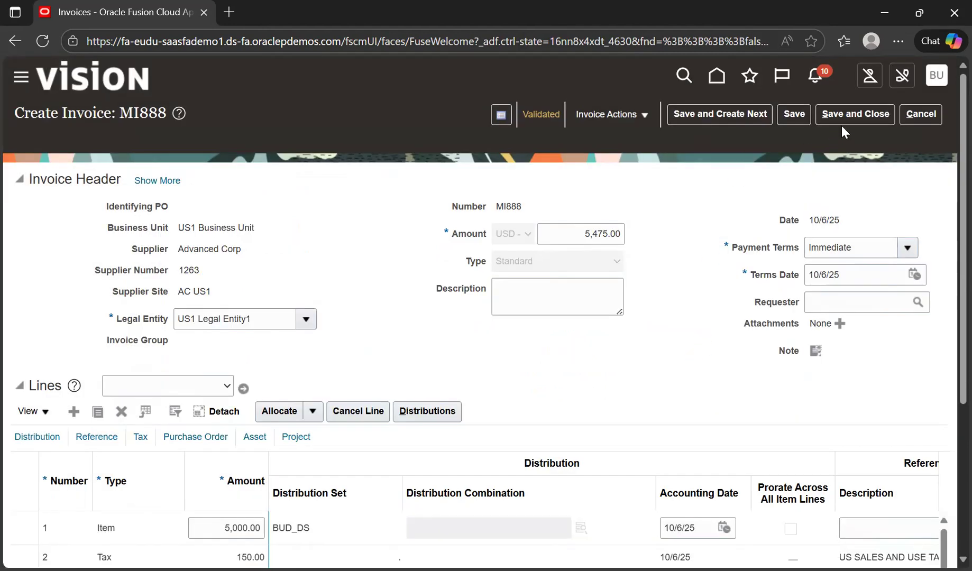
Pay the invoice in full from the BofA-2869 bank account using the SWIFT MT100 payment process profile, without a payment document.
click(611, 115)
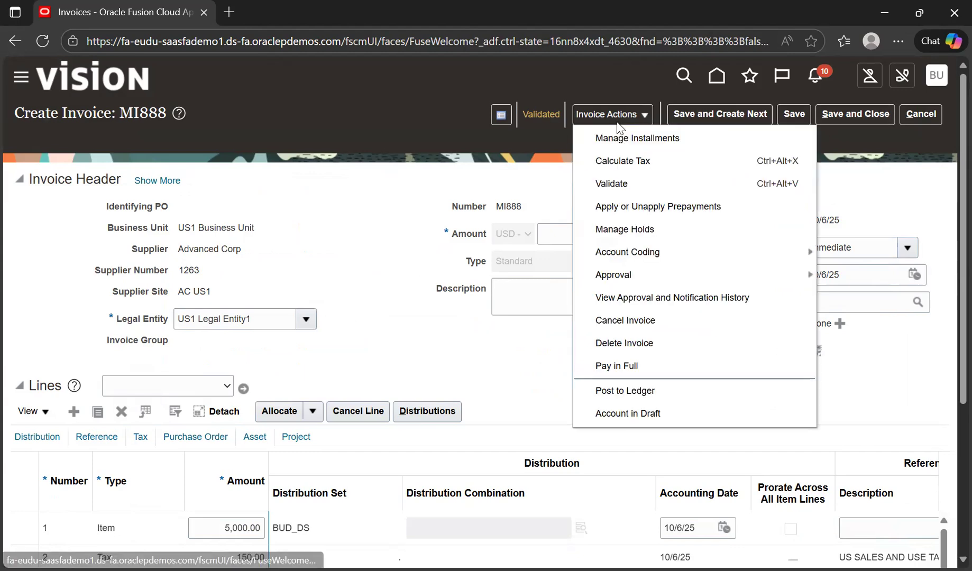
click(637, 366)
click(469, 276)
click(339, 321)
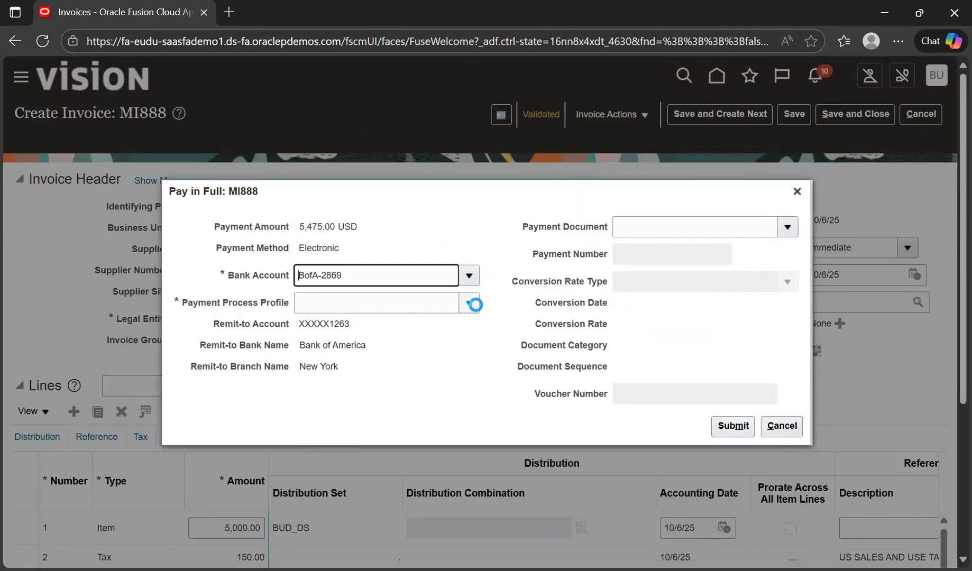
click(470, 303)
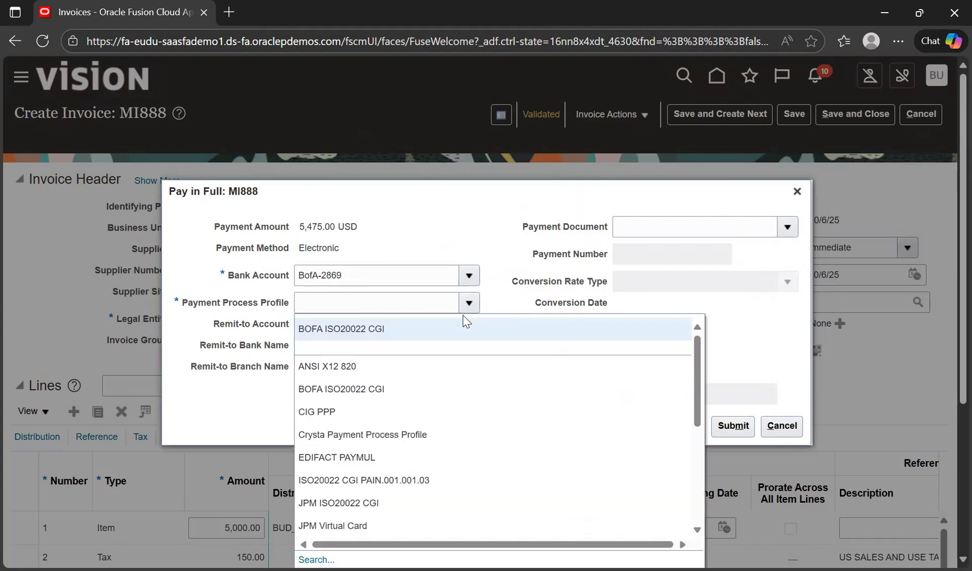
scroll(449, 460, down, 8)
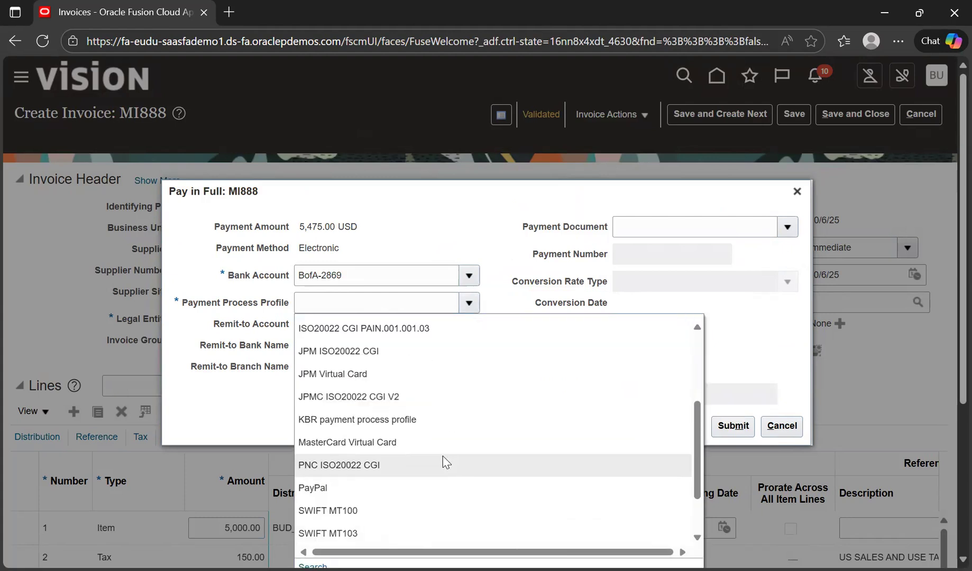
click(380, 293)
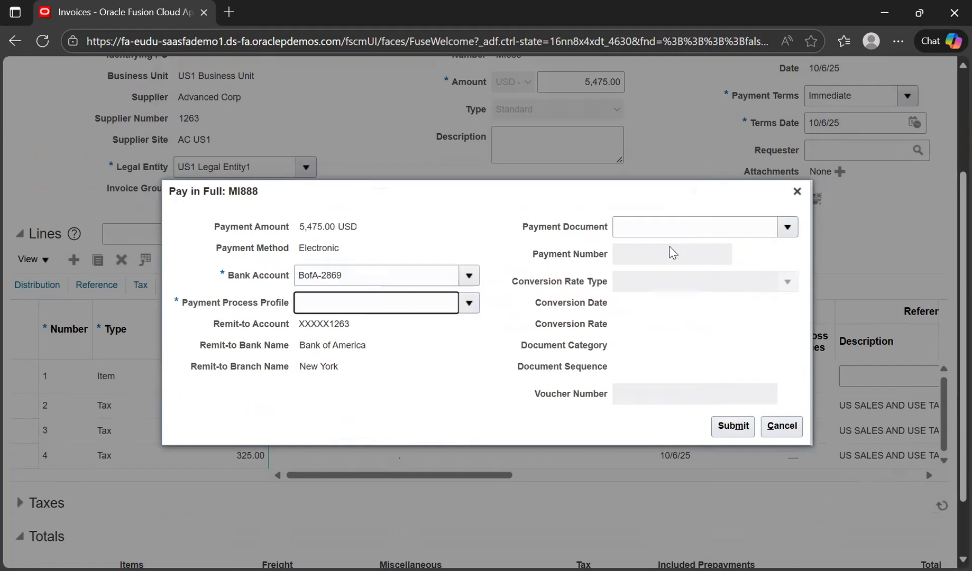
click(683, 228)
click(788, 227)
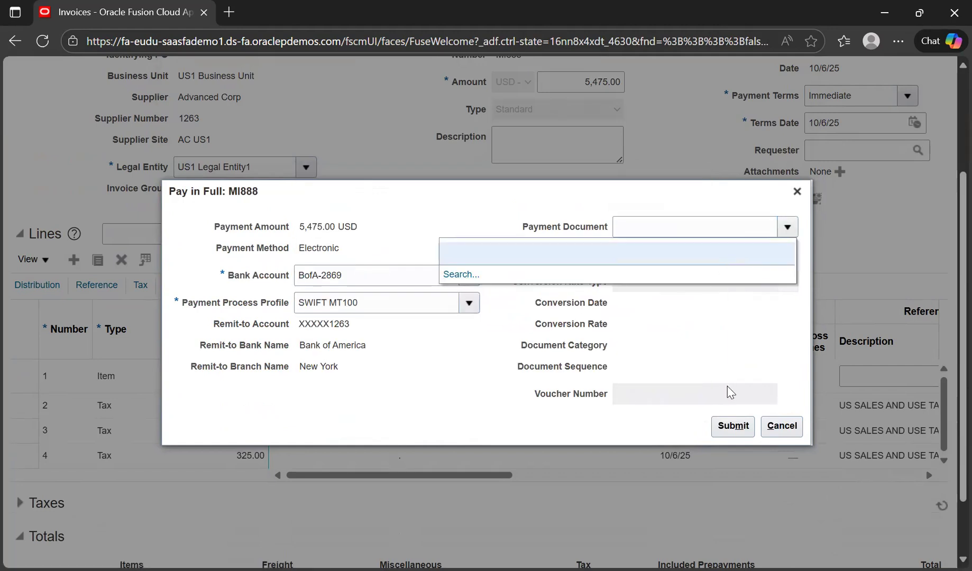
click(737, 428)
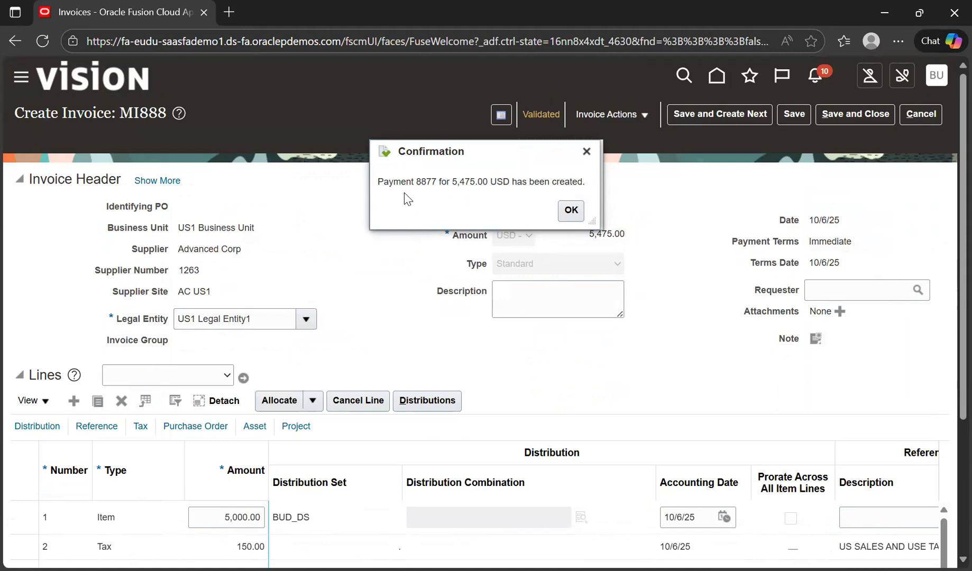
Read the payment confirmation message, dismiss it, and save and close the invoice.
drag(379, 184, 430, 185)
click(425, 186)
double_click(420, 183)
click(432, 204)
drag(450, 182, 586, 184)
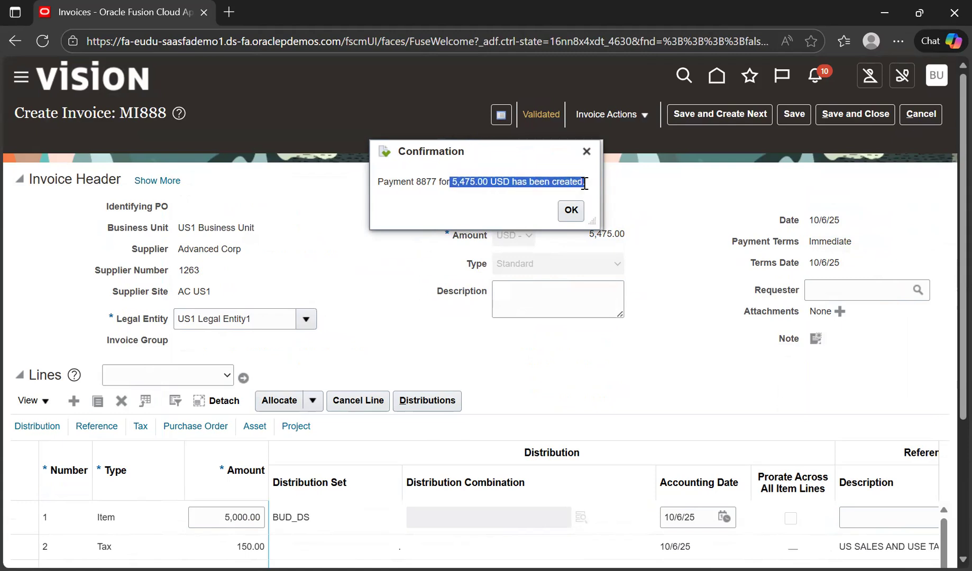
click(571, 210)
click(890, 117)
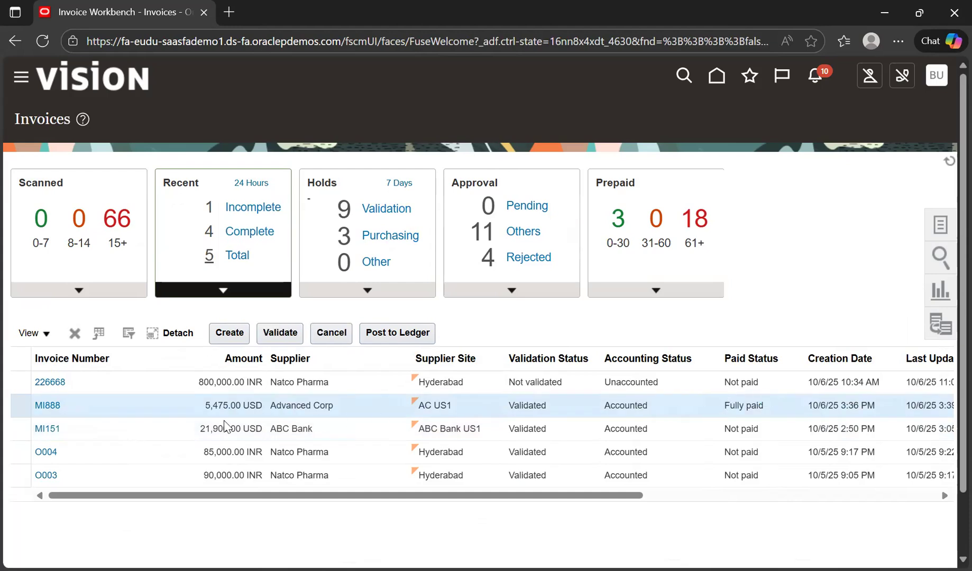
Check the paid status of invoice MI888 in the recent invoices list.
drag(57, 405, 35, 405)
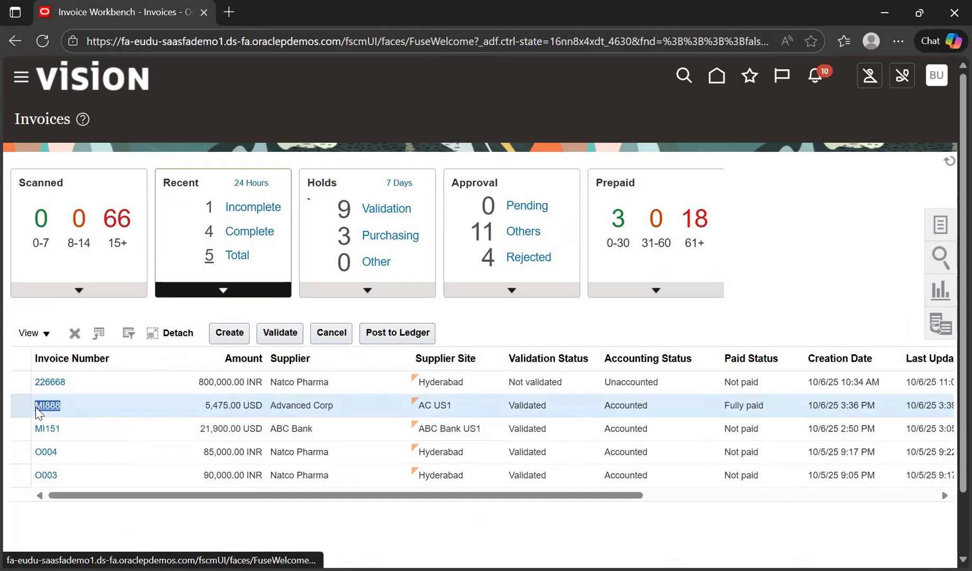
drag(723, 403, 764, 410)
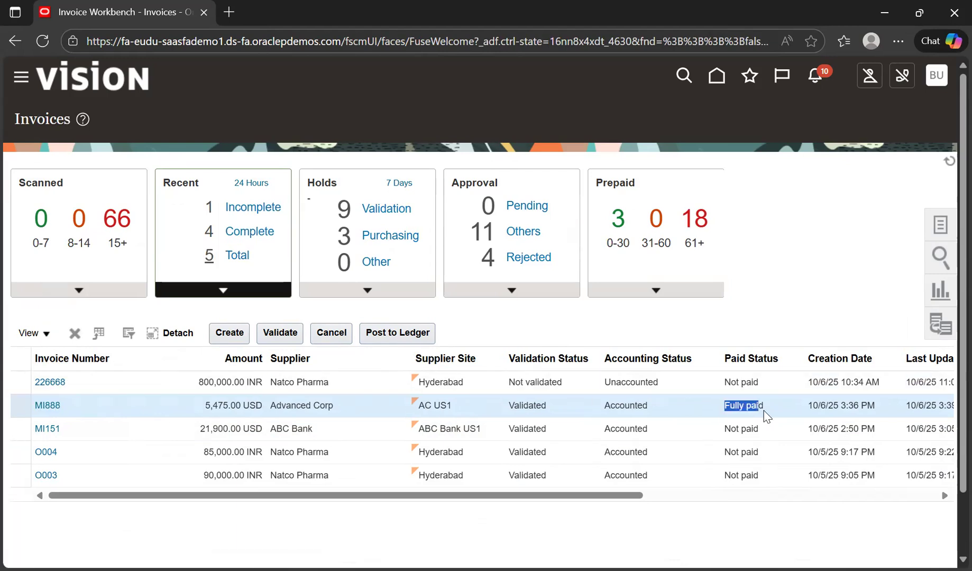
click(683, 418)
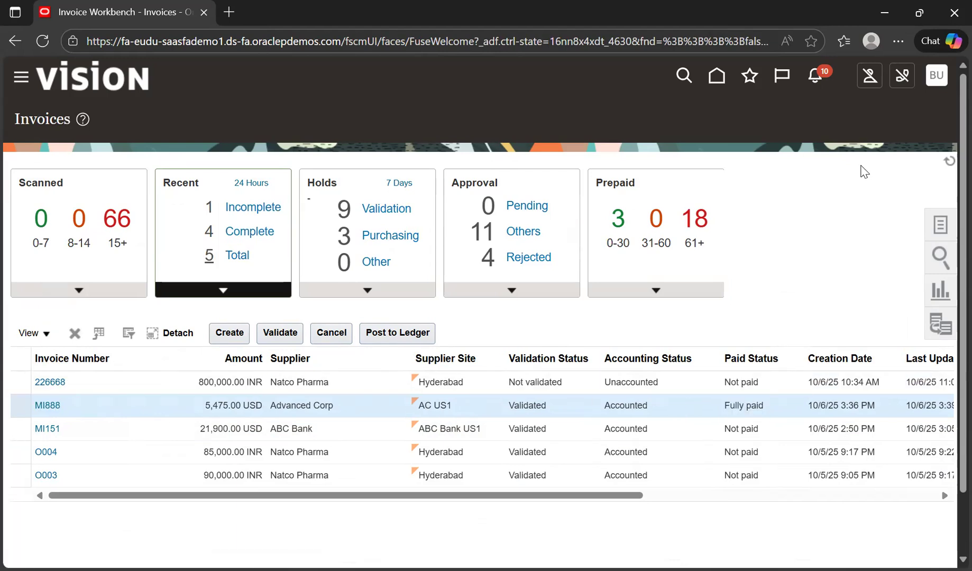
Leave the invoices and open the Manage Payments page from the Payables Payments work area.
click(716, 75)
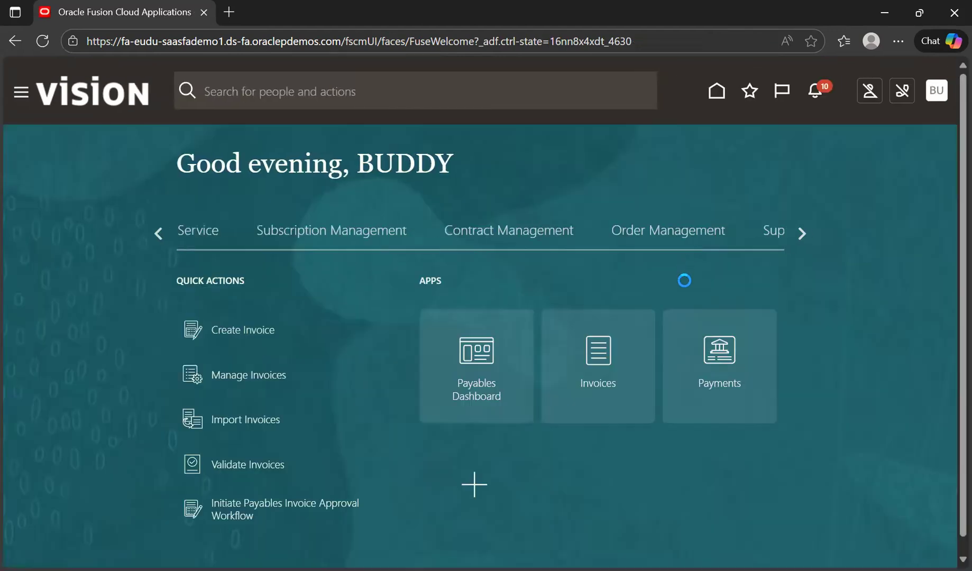
click(487, 242)
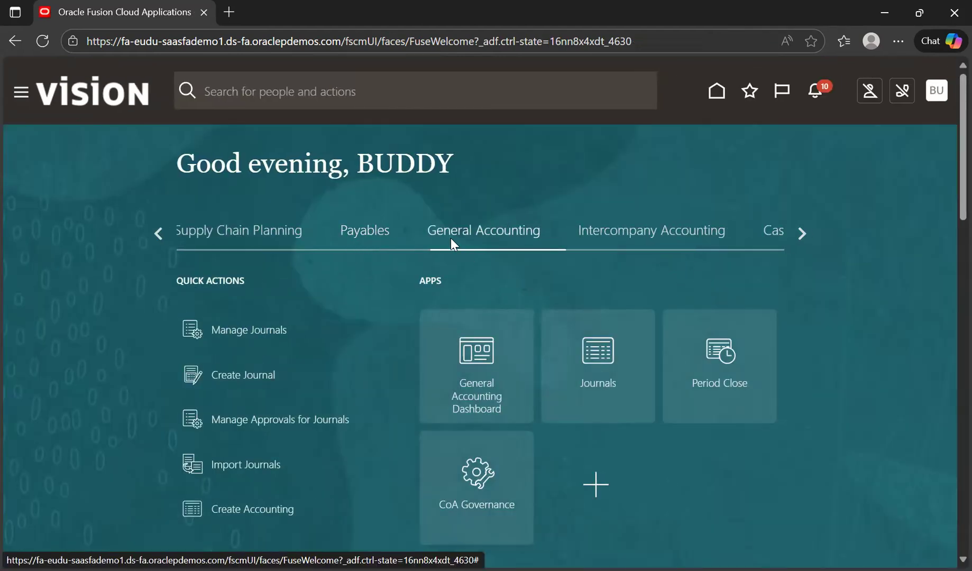
click(381, 233)
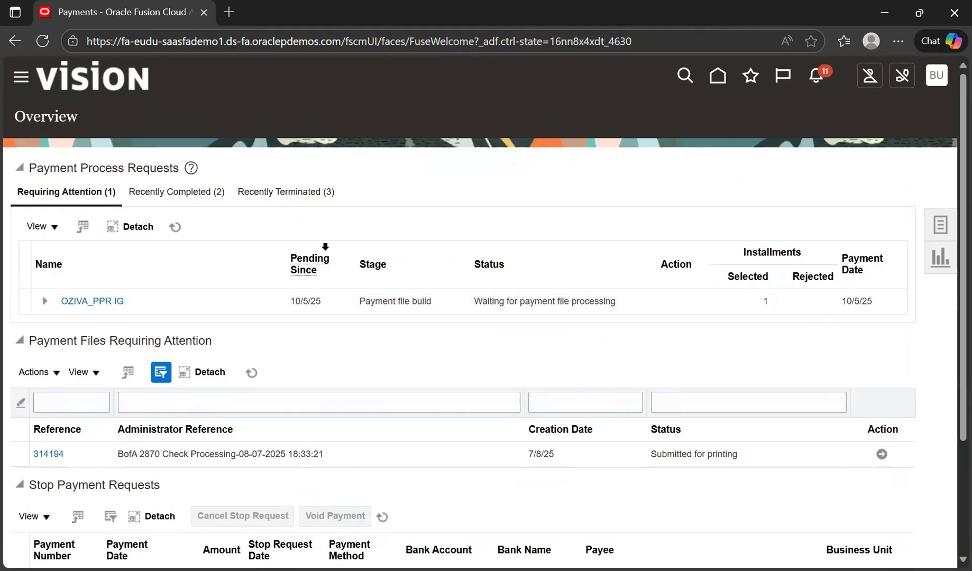
click(940, 226)
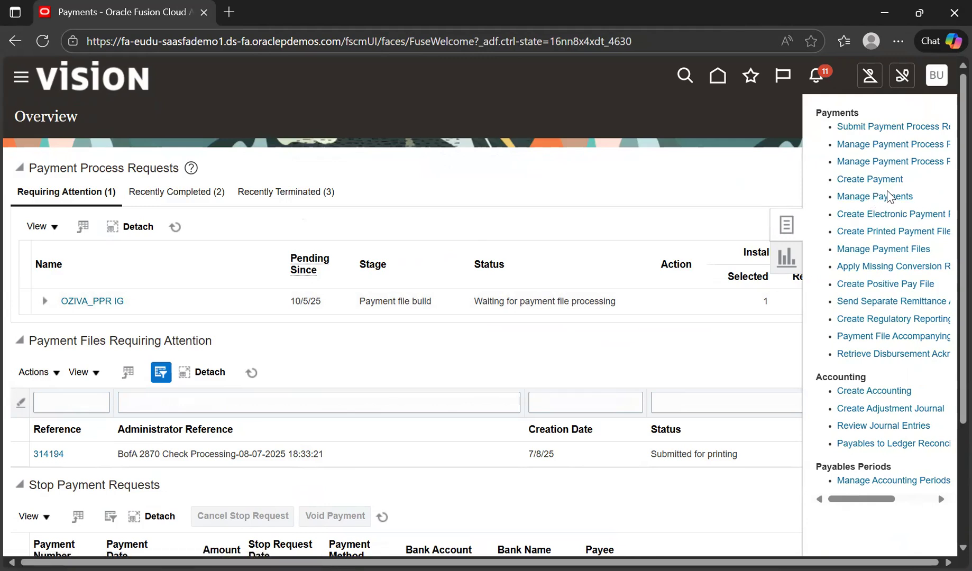
click(887, 195)
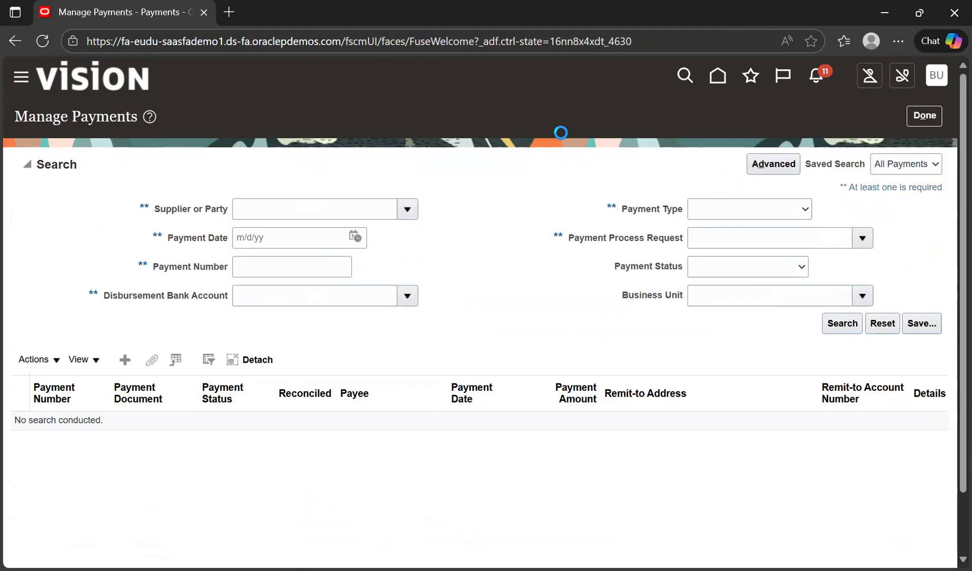
Search for payment number 8877 and open that payment.
click(296, 270)
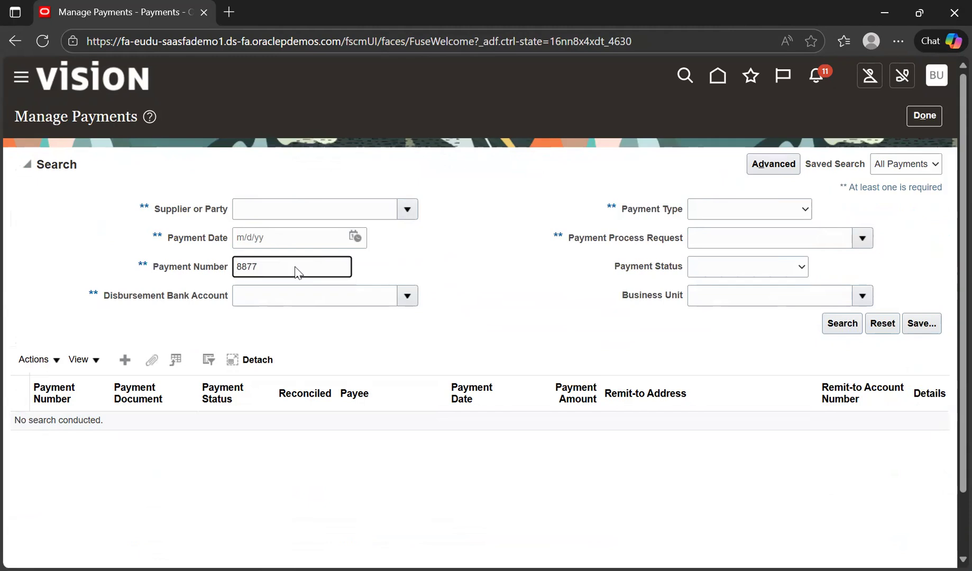
key(Return)
click(153, 275)
click(41, 267)
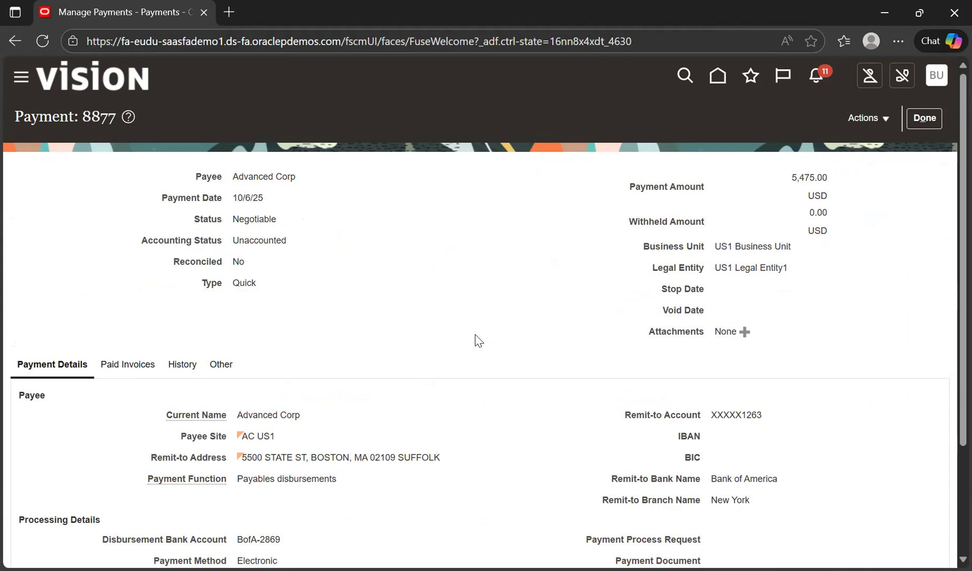
Review the payment's payee, status and processing details.
scroll(497, 299, down, 1)
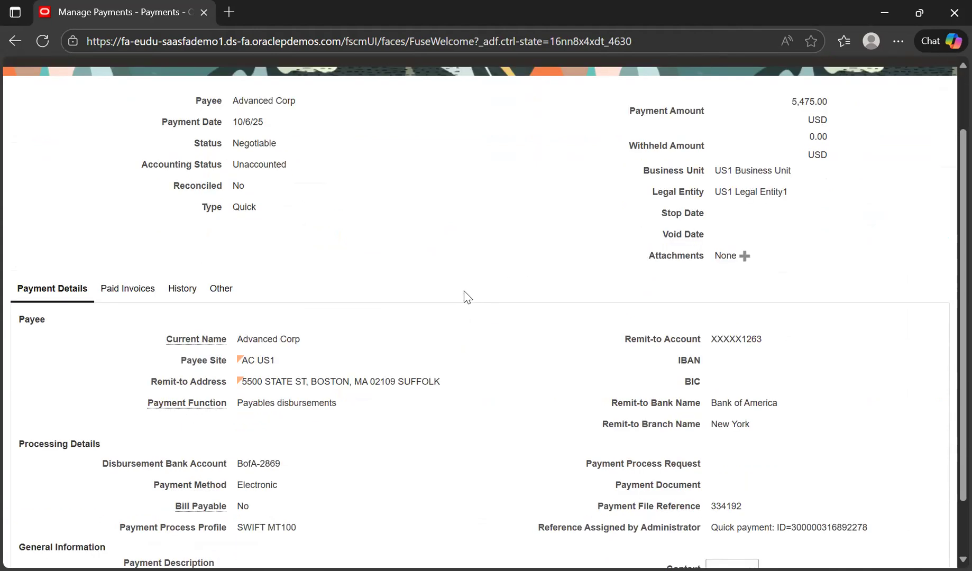
scroll(362, 299, down, 1)
scroll(336, 299, up, 3)
drag(232, 176, 310, 171)
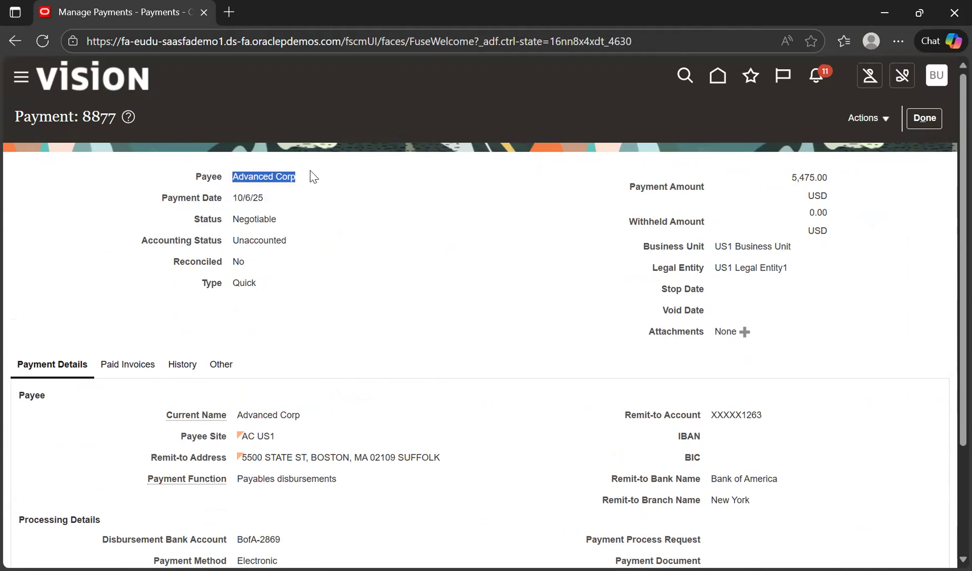
click(347, 241)
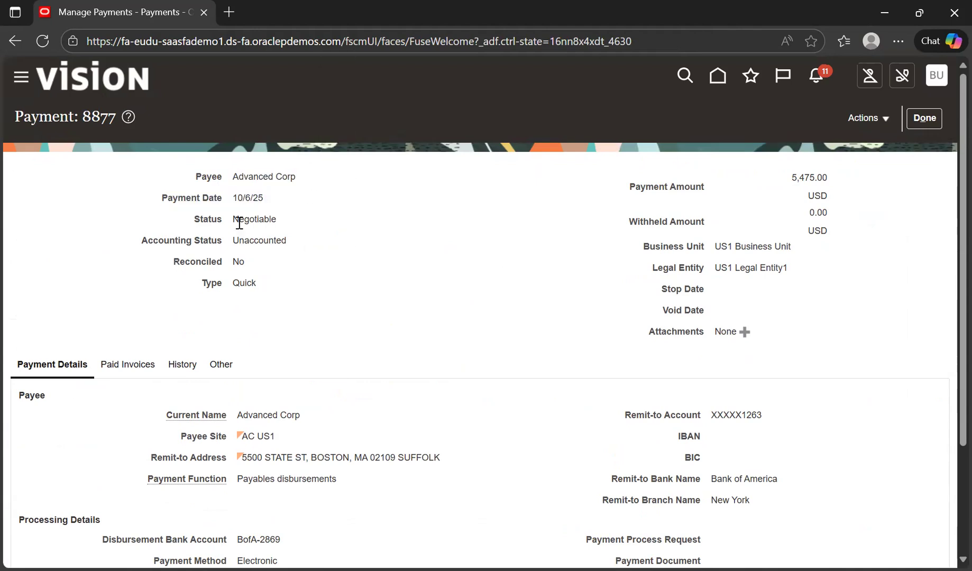
drag(233, 219, 289, 224)
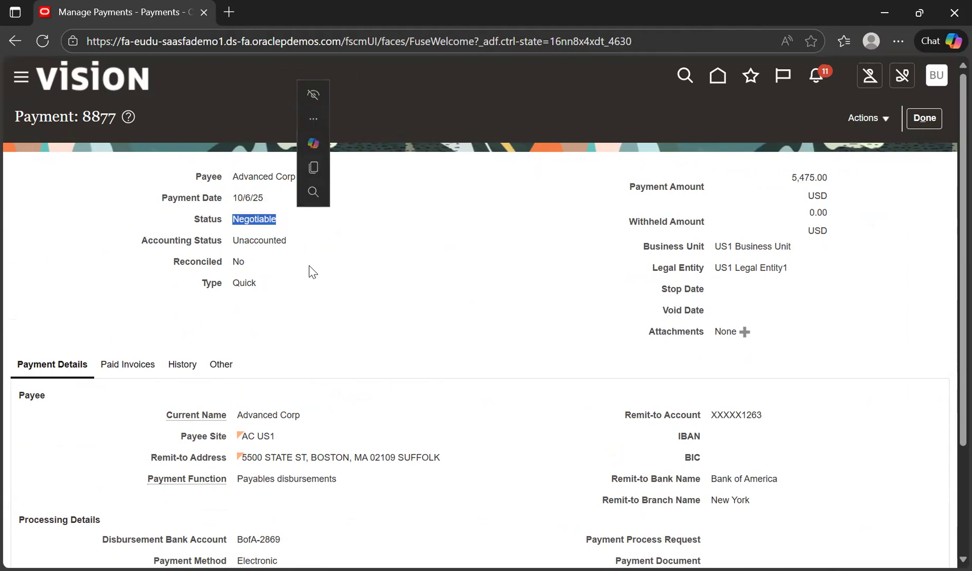
click(356, 301)
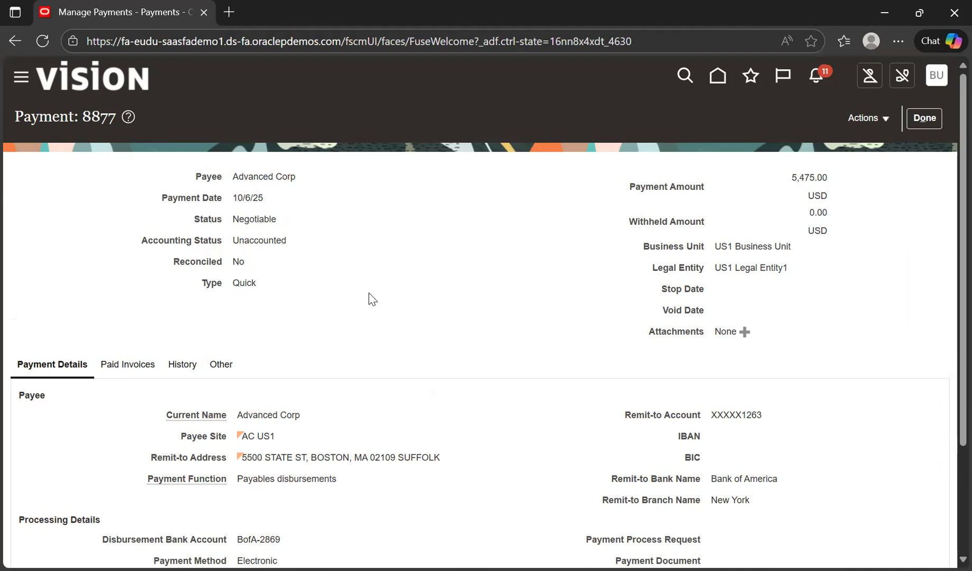
scroll(370, 300, down, 3)
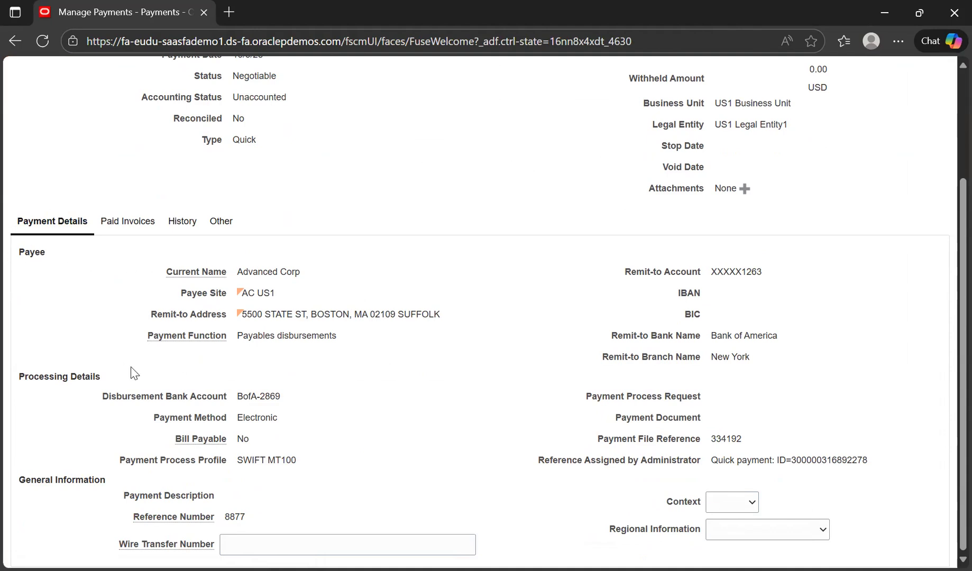
Check which invoice the payment covers in its paid invoices list.
click(124, 227)
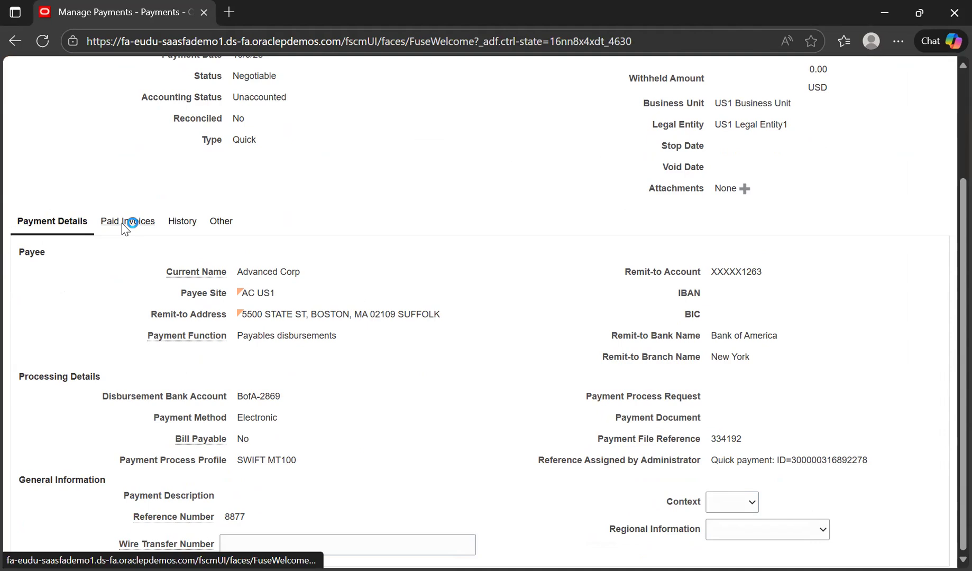
drag(91, 409, 44, 413)
scroll(564, 171, up, 2)
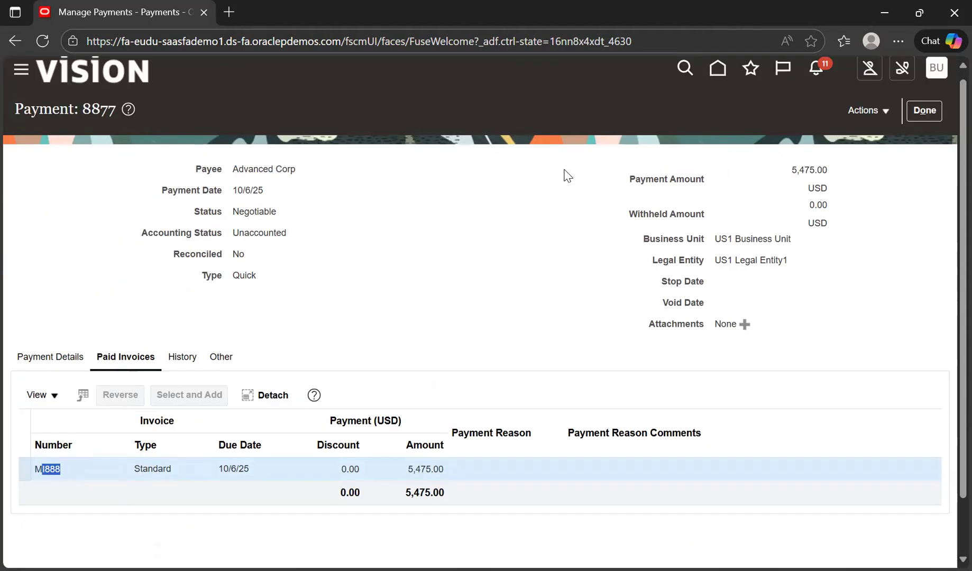
click(503, 232)
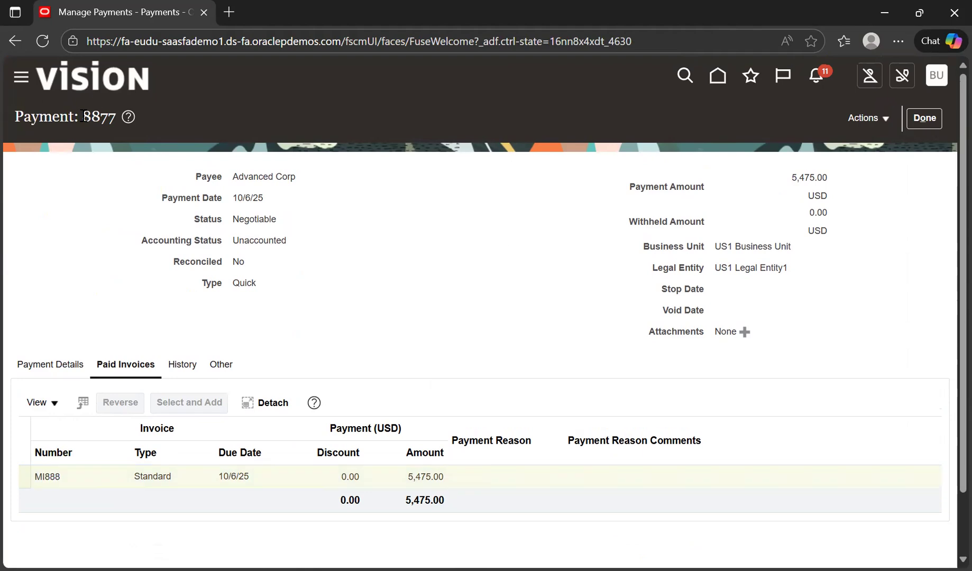
scroll(271, 411, down, 2)
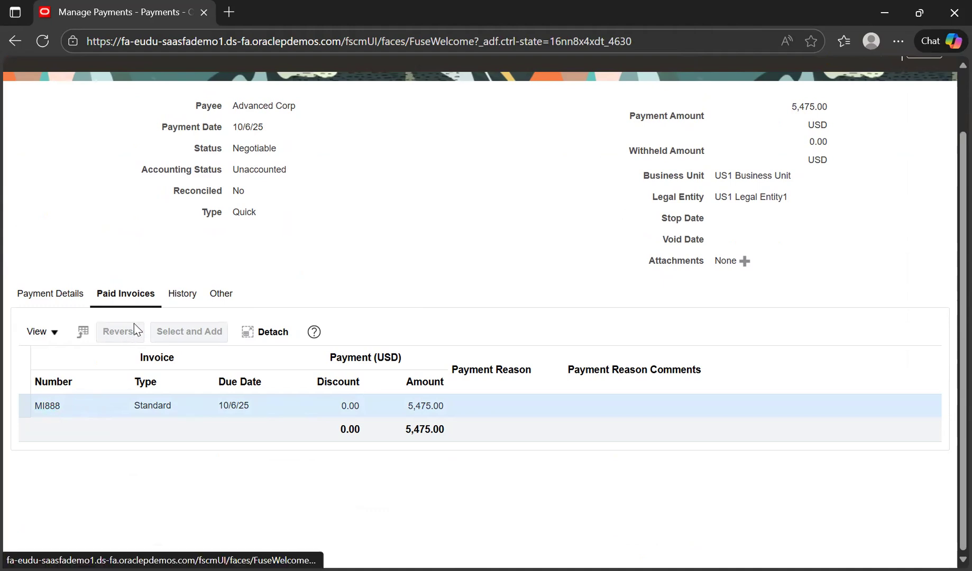
Look through the payment's history, paid invoices and other information, and return to its payment details.
click(191, 294)
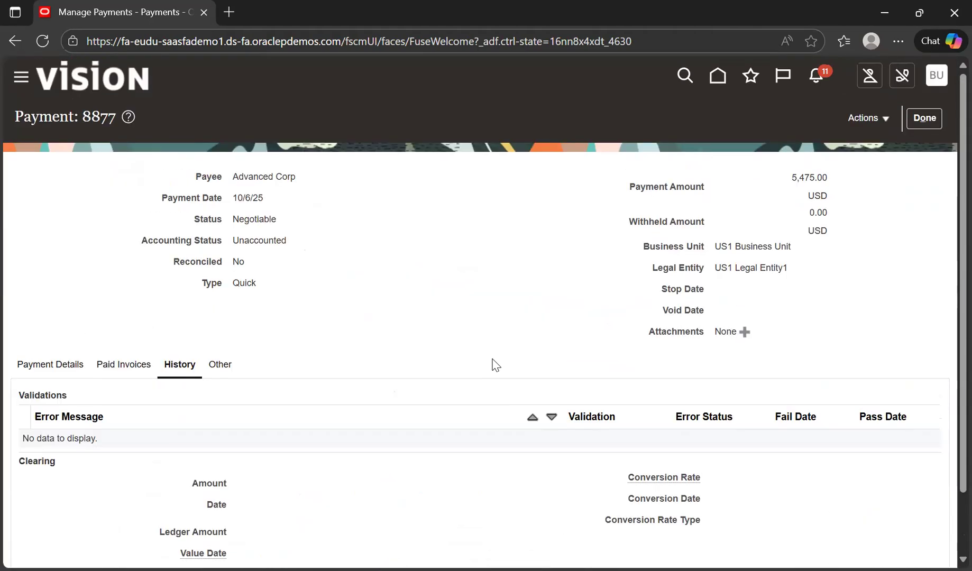
scroll(200, 385, down, 2)
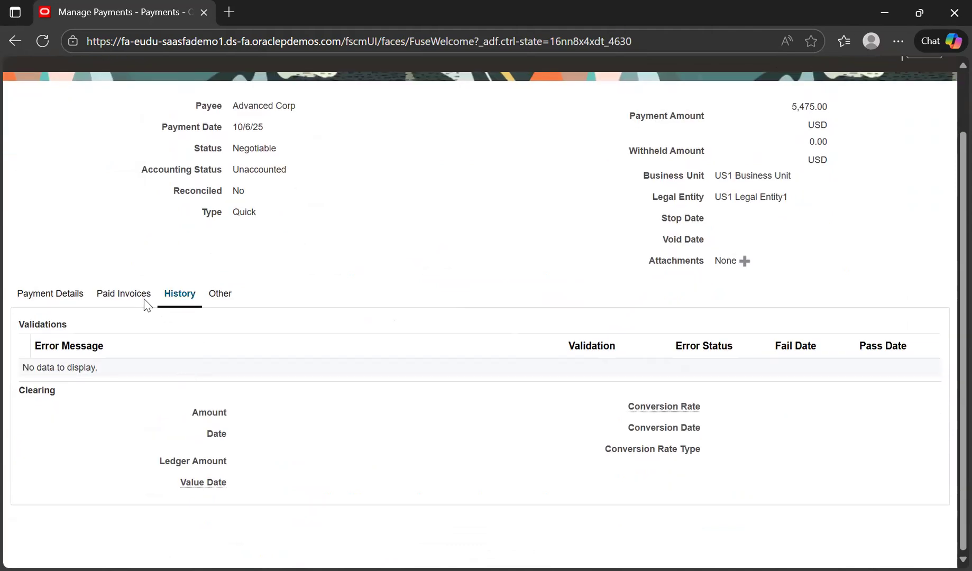
click(132, 292)
click(213, 405)
click(218, 300)
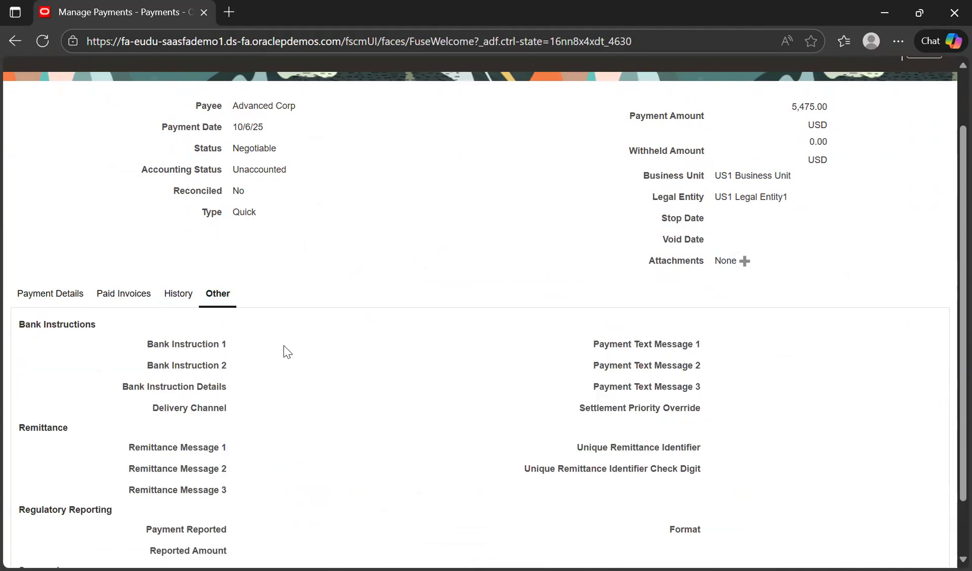
scroll(281, 351, down, 1)
click(50, 226)
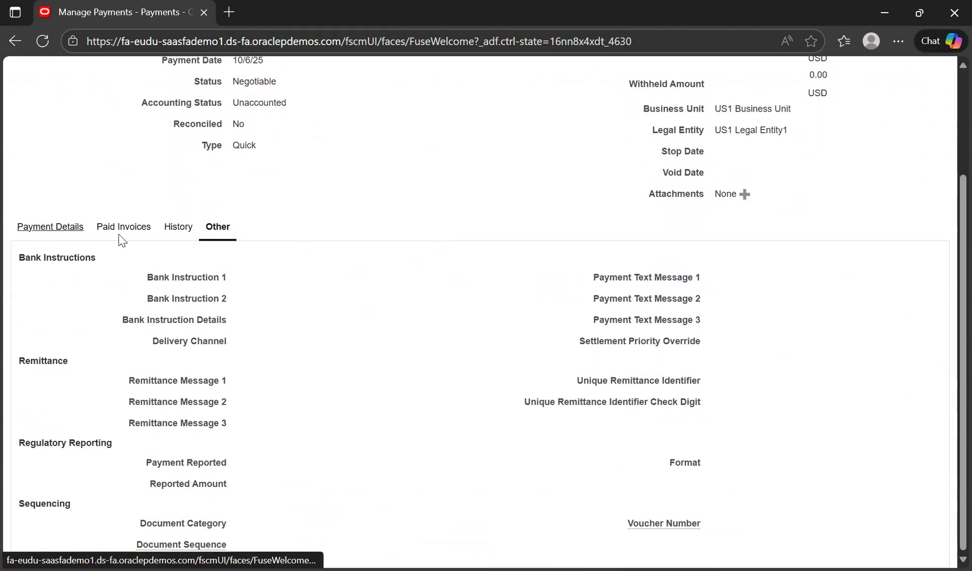
scroll(617, 304, up, 3)
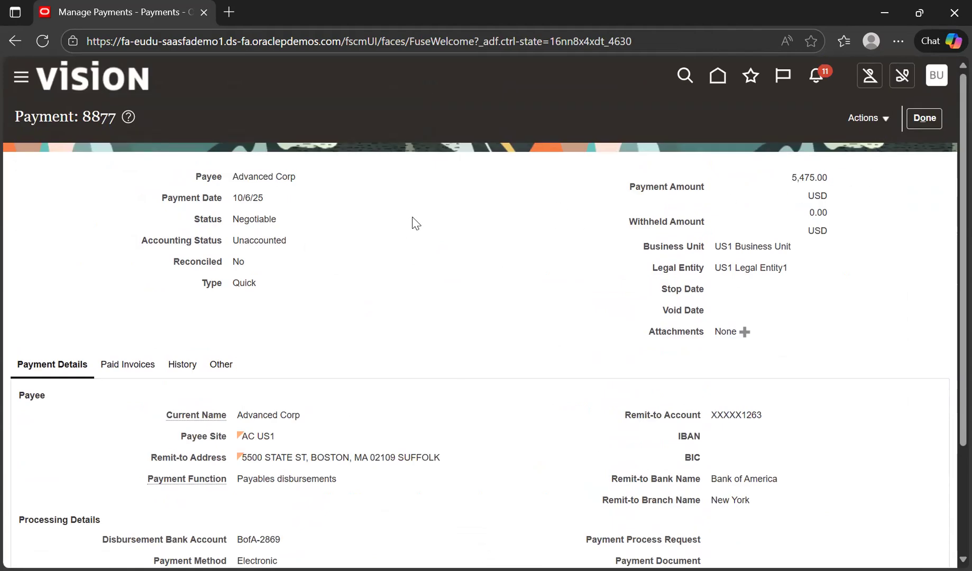
Post the payment to the ledger and open its accounting lines.
click(878, 121)
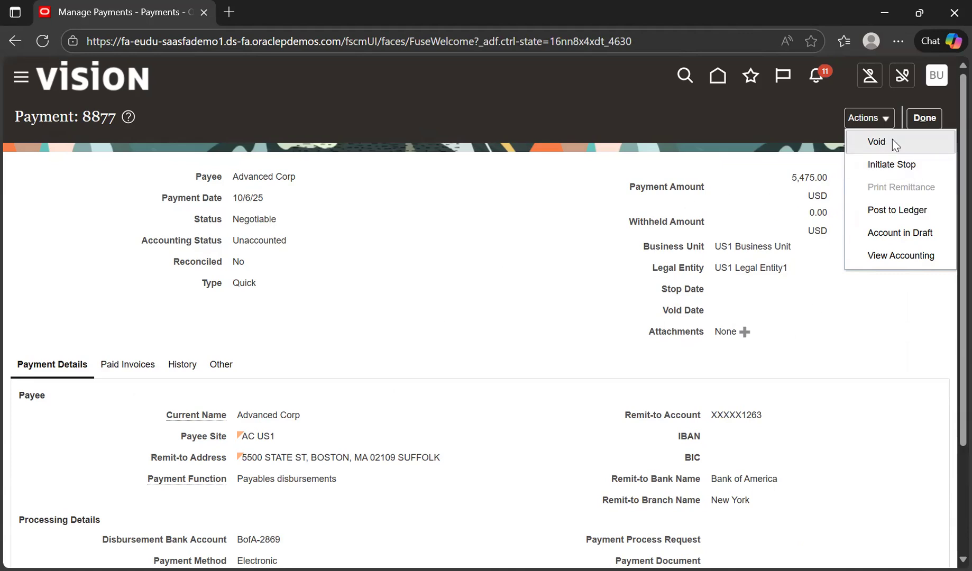
click(895, 213)
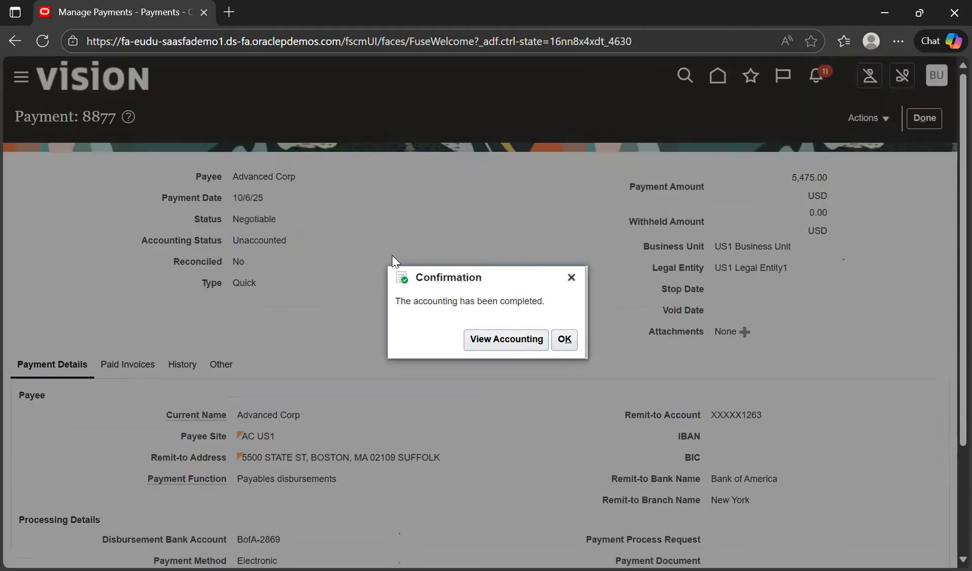
click(521, 344)
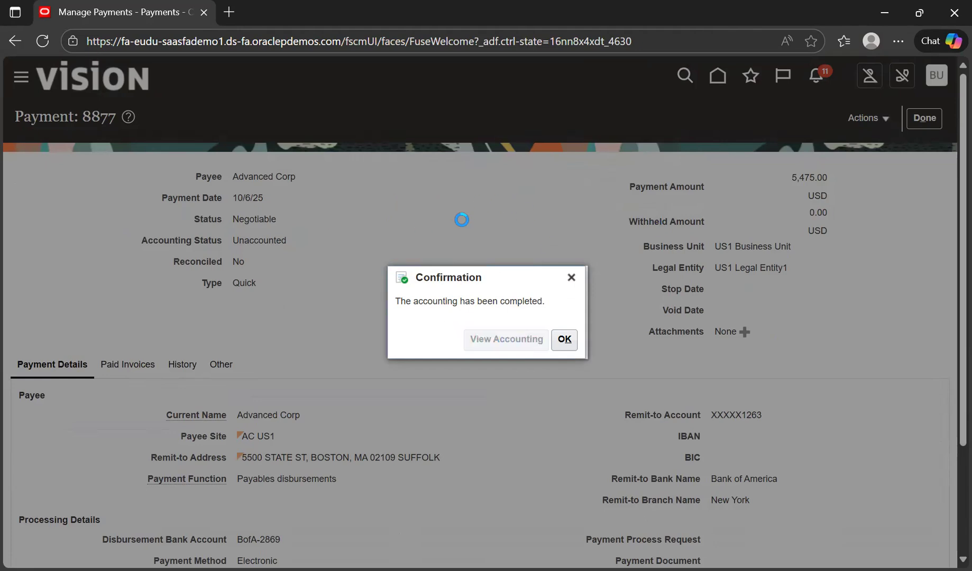
click(516, 343)
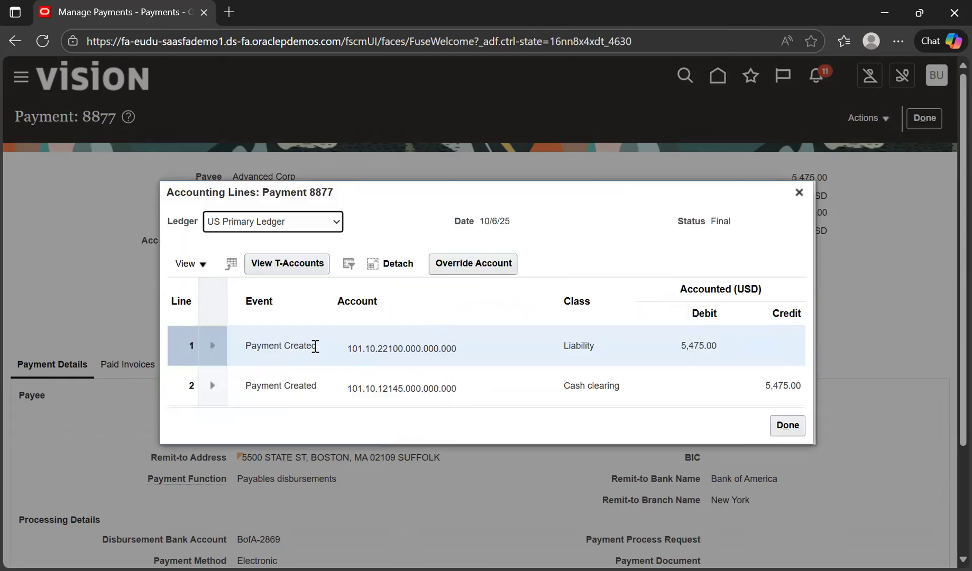
Examine the account, class and amount on the liability and cash clearing lines of the payment's accounting.
drag(347, 349, 401, 350)
click(558, 347)
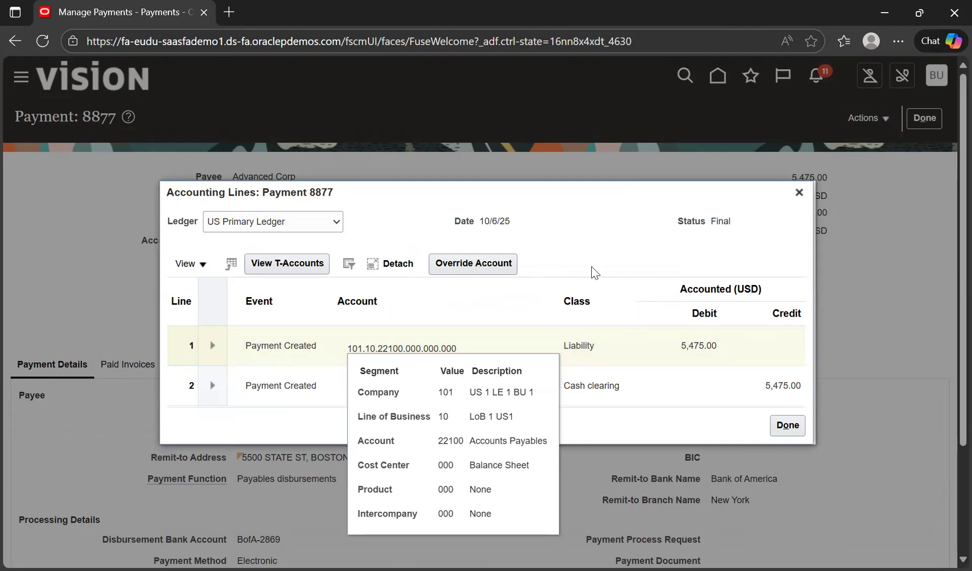
drag(680, 346, 718, 351)
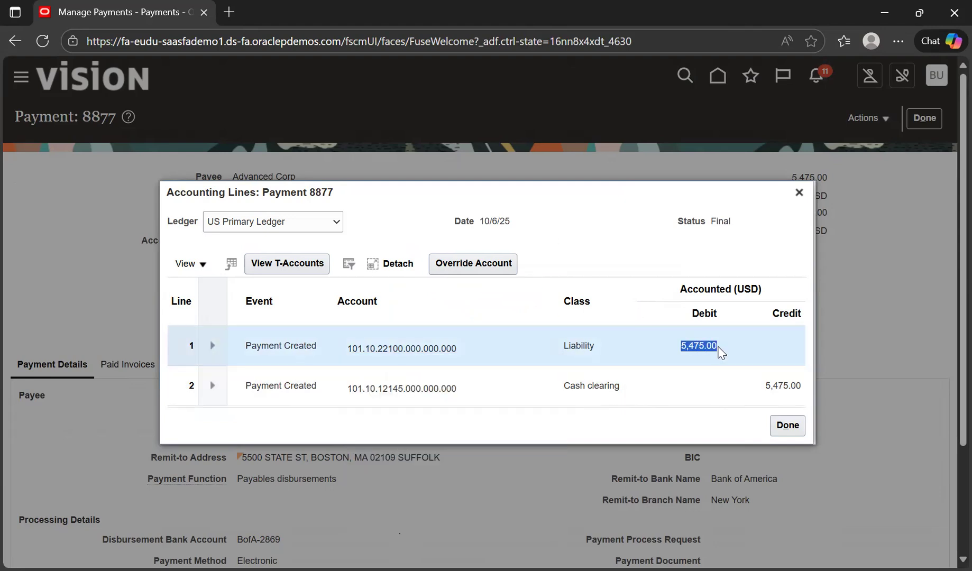
click(547, 346)
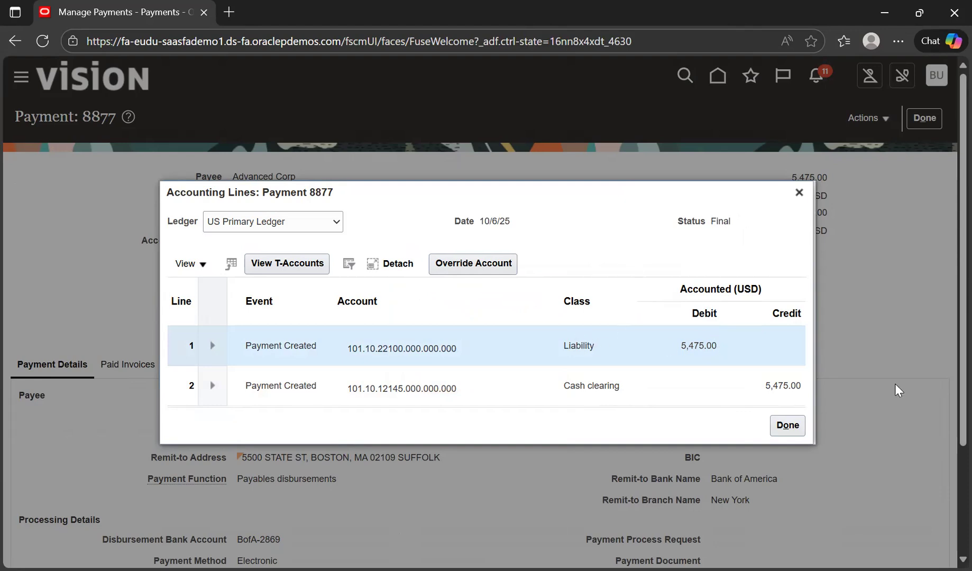
drag(562, 343, 601, 348)
click(700, 345)
double_click(698, 345)
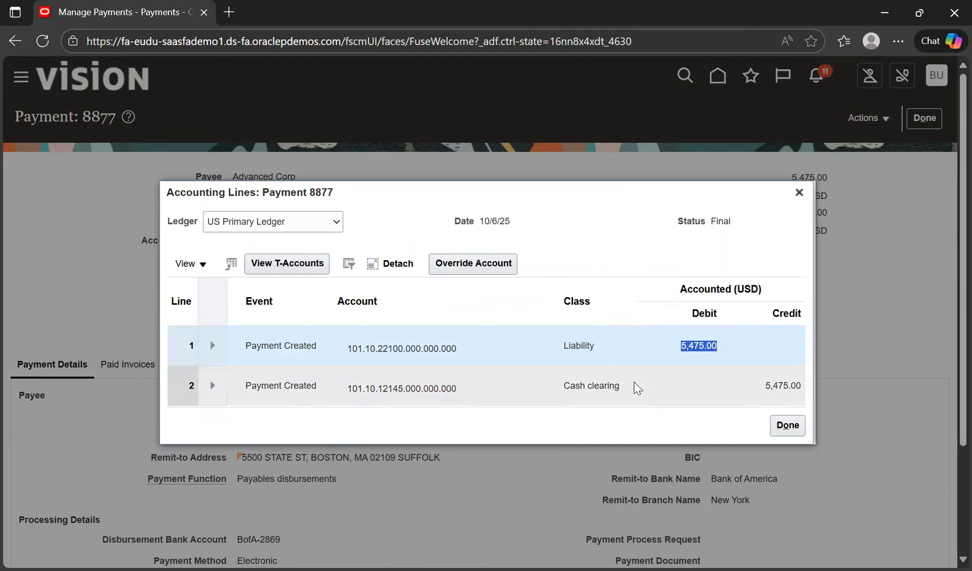
drag(569, 388, 618, 401)
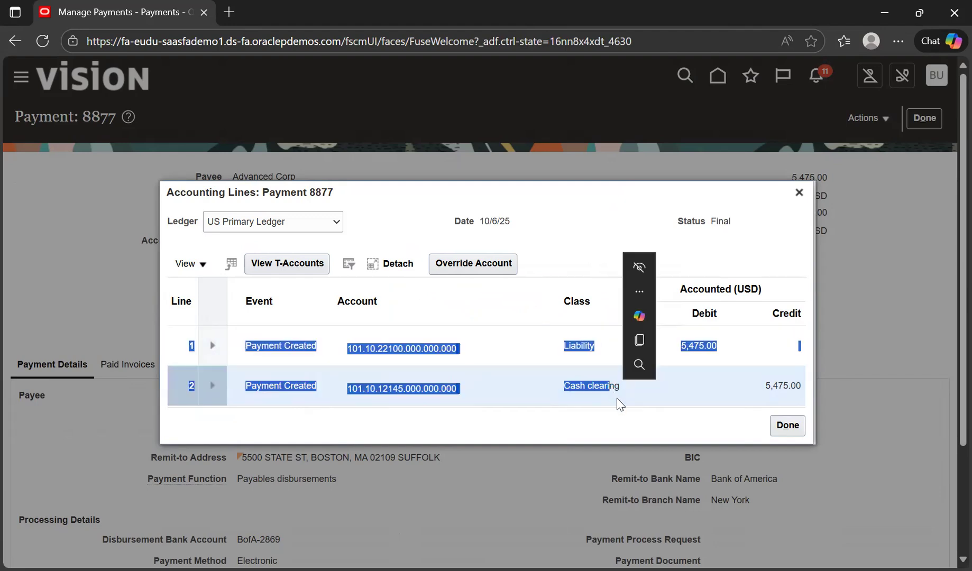
click(766, 382)
drag(766, 383, 793, 392)
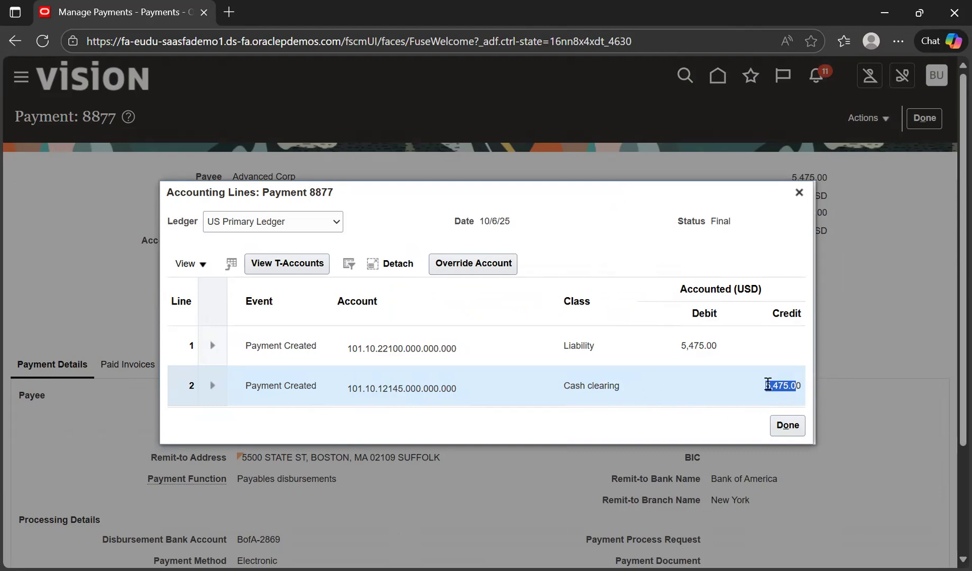
Close the accounting lines, the payment and the payment search to return to the Payments overview.
click(789, 423)
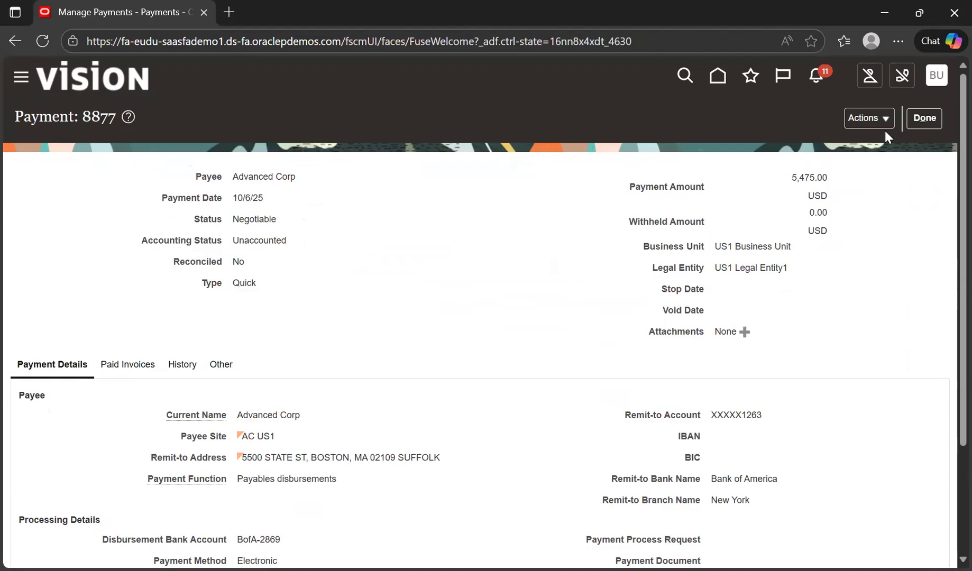
click(912, 115)
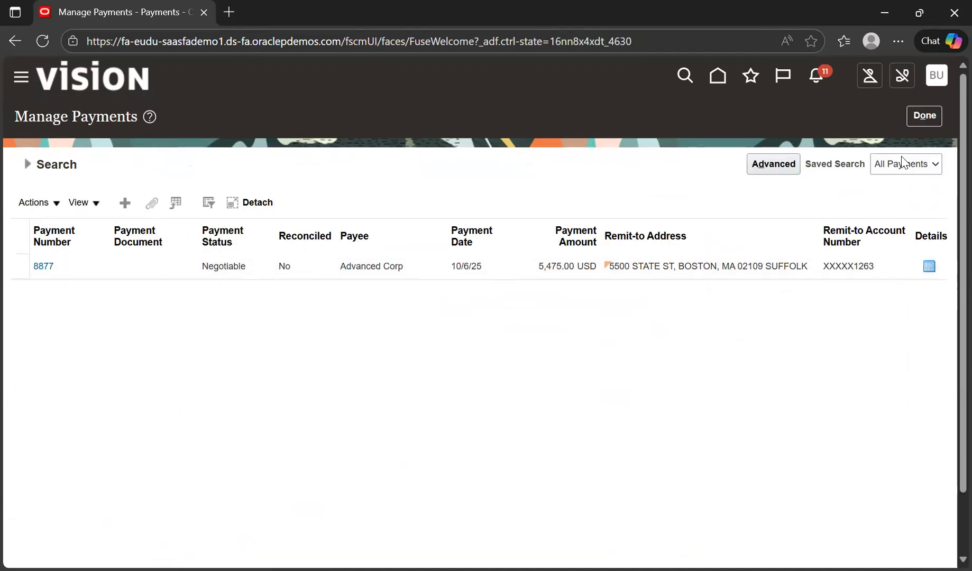
click(920, 117)
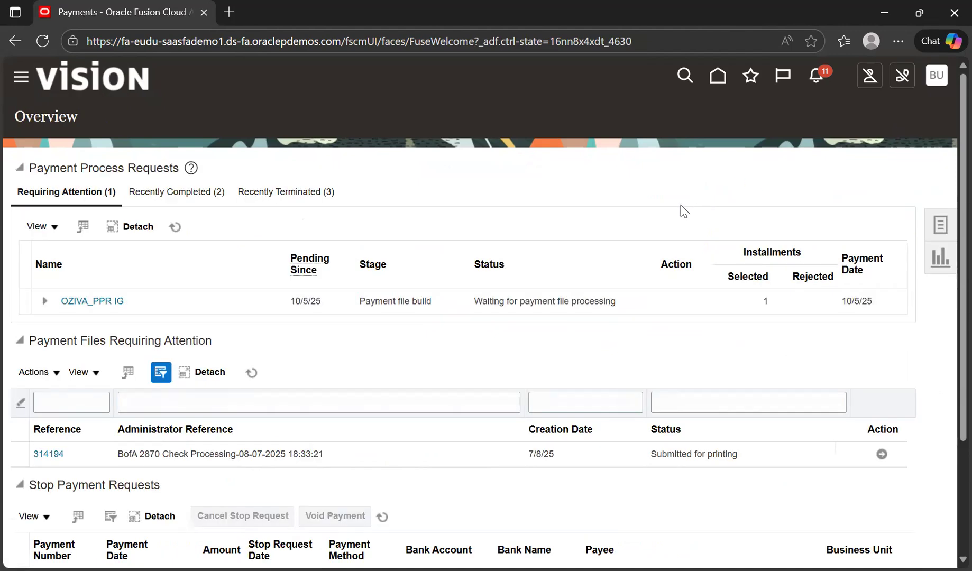
Open the Manage Journals search from the General Accounting journals work area.
click(717, 76)
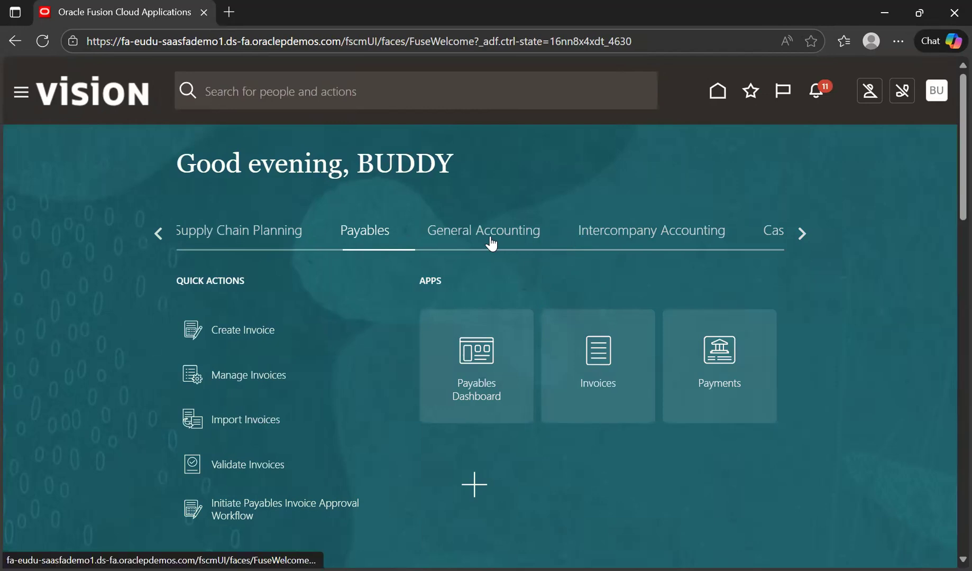
click(490, 243)
click(594, 364)
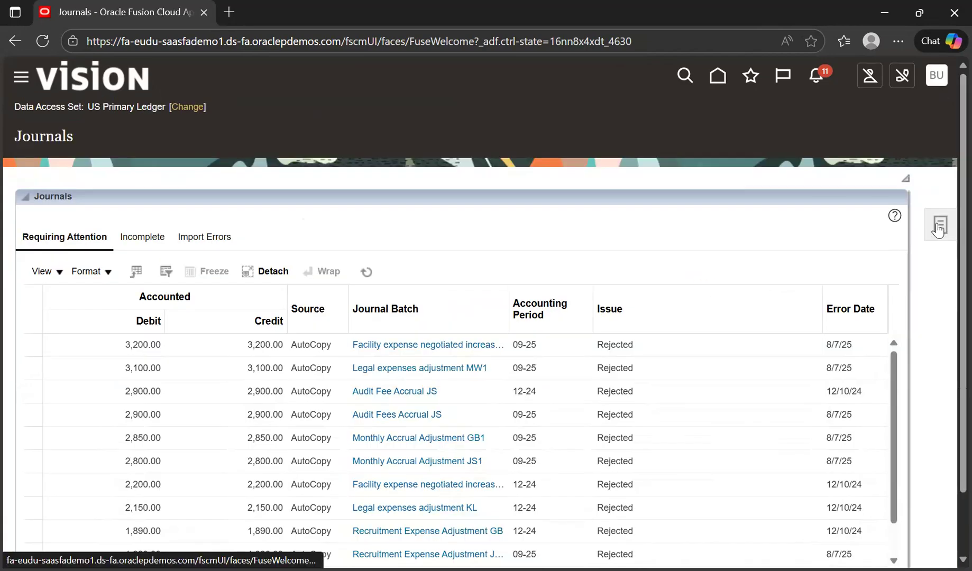
click(938, 228)
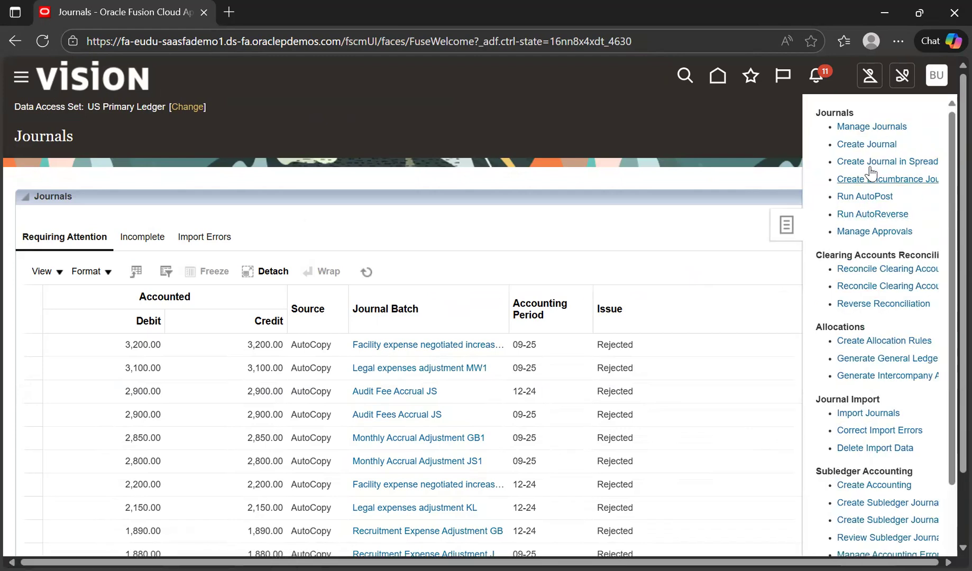
click(870, 127)
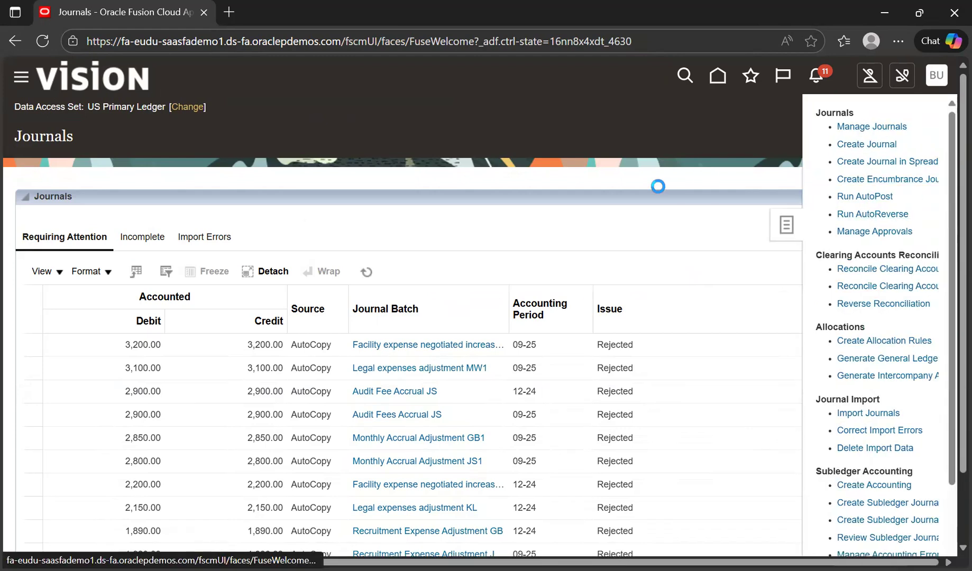
Search for journals from the Payables source in accounting period 10-25.
click(465, 311)
click(556, 315)
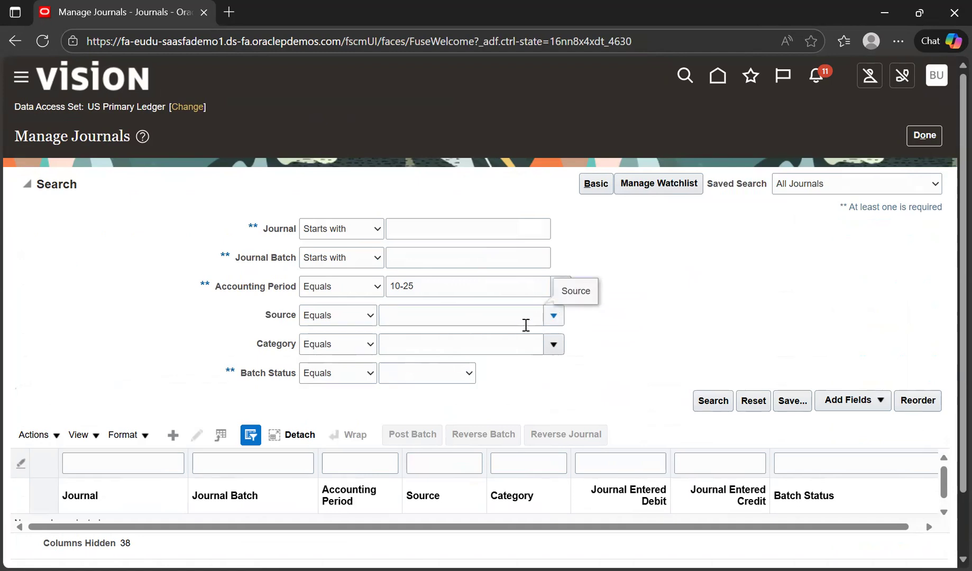
click(437, 74)
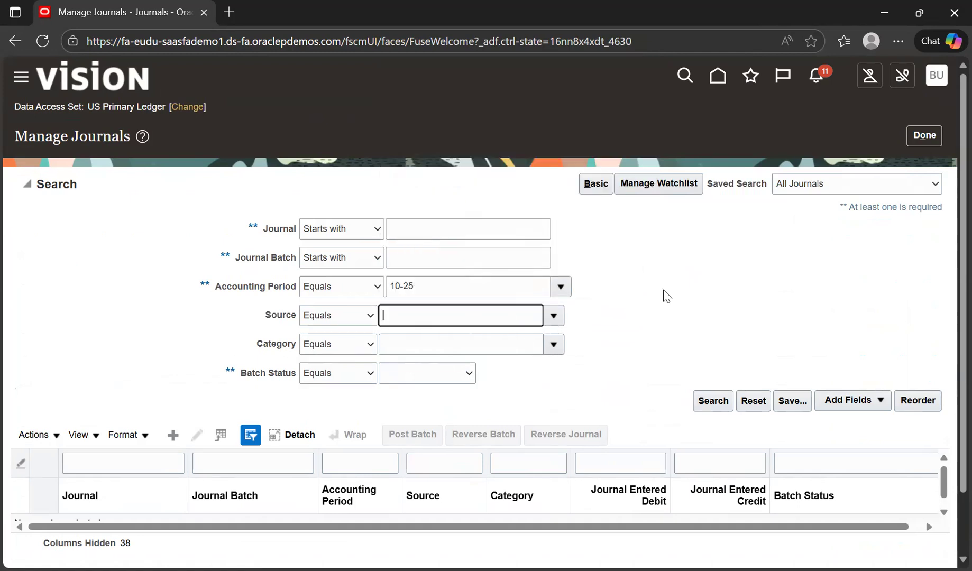
click(712, 399)
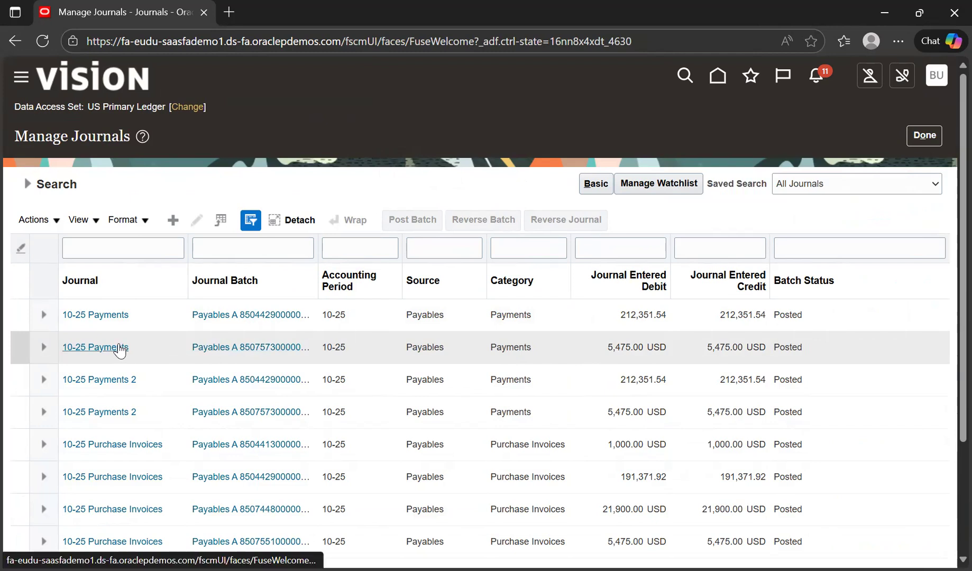
Examine the debit line and category of the 5,475.00 USD 10-25 Payments journal, and close the journal and its search.
click(120, 350)
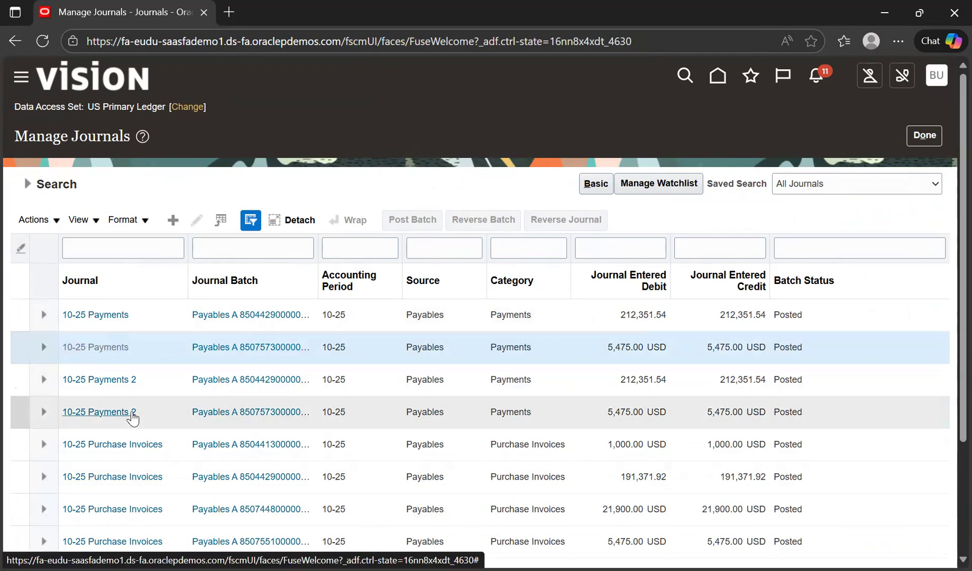
scroll(398, 397, down, 3)
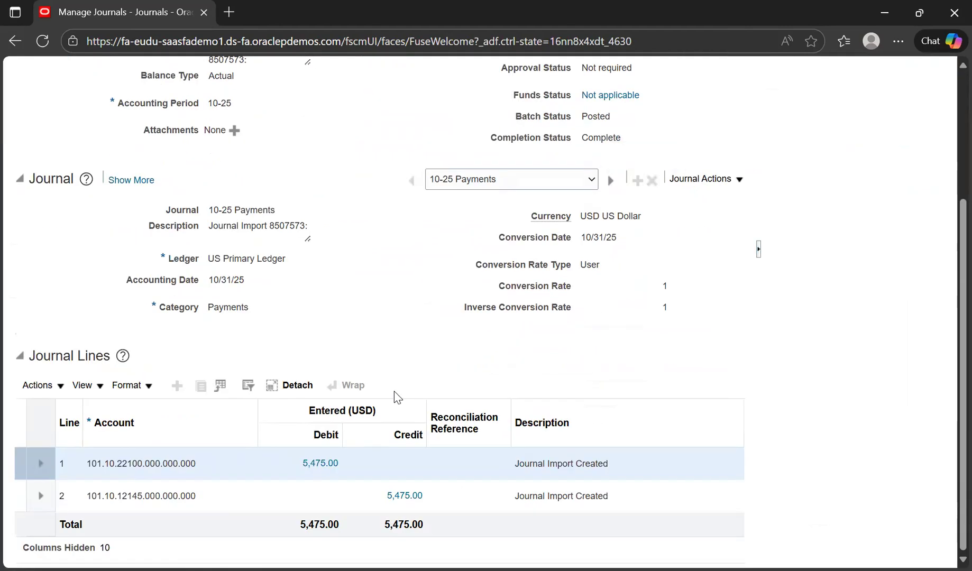
drag(303, 463, 327, 463)
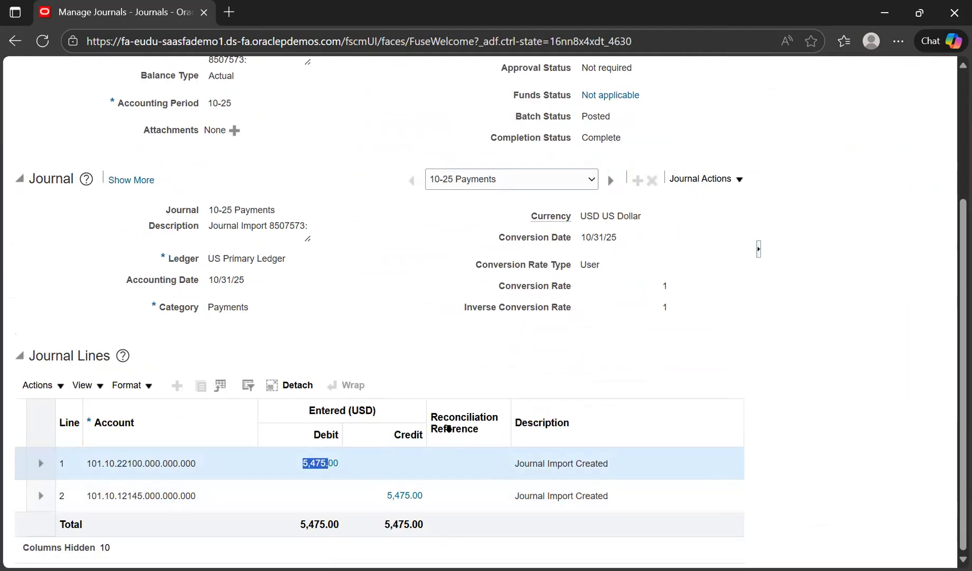
scroll(325, 358, up, 3)
drag(207, 459, 275, 469)
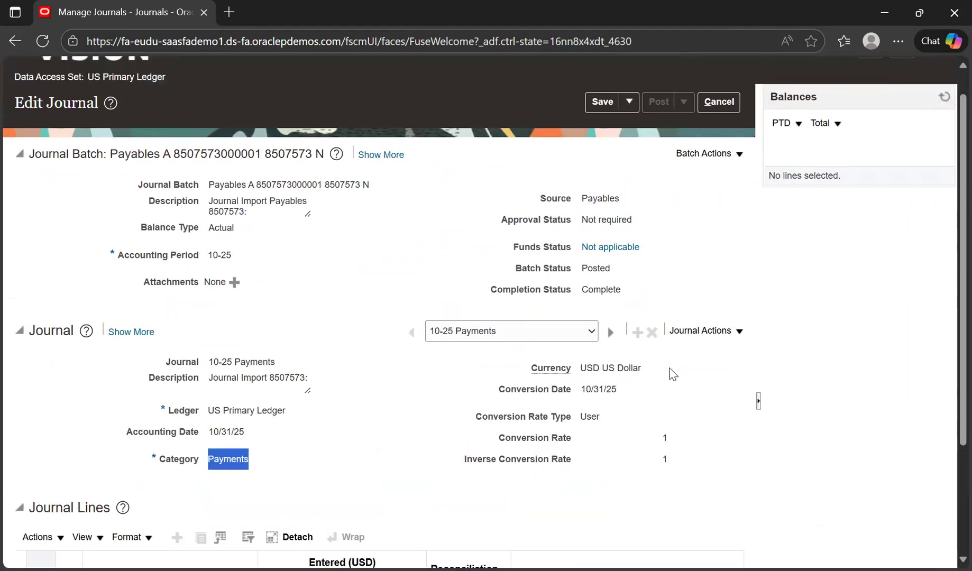
click(708, 102)
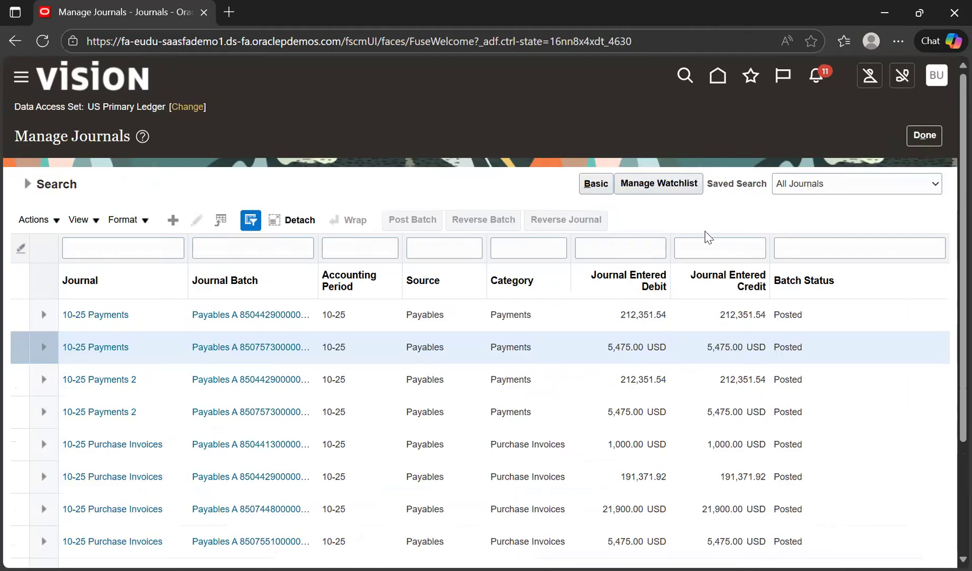
click(915, 136)
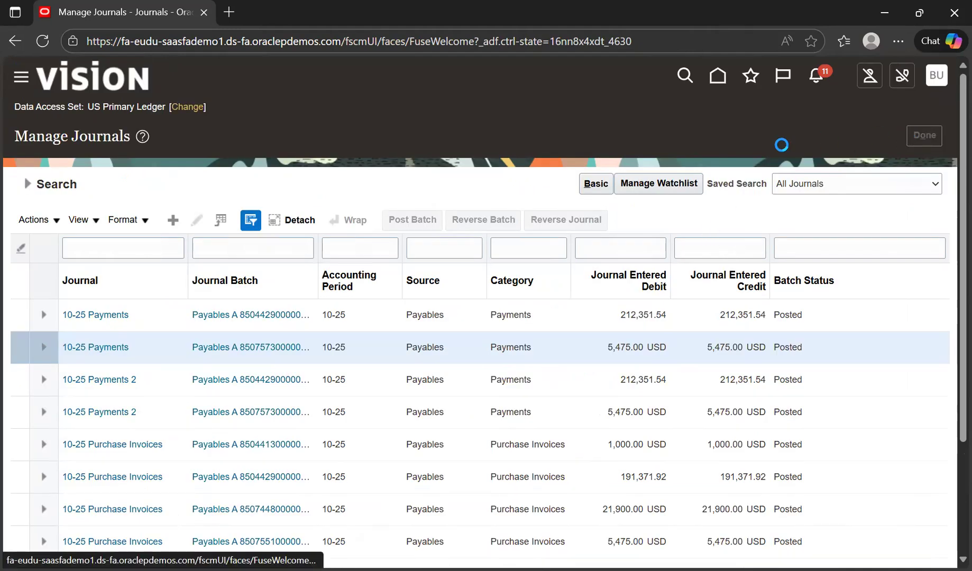
Open the Payables invoices work area and start a new invoice from the recent invoices list.
click(715, 79)
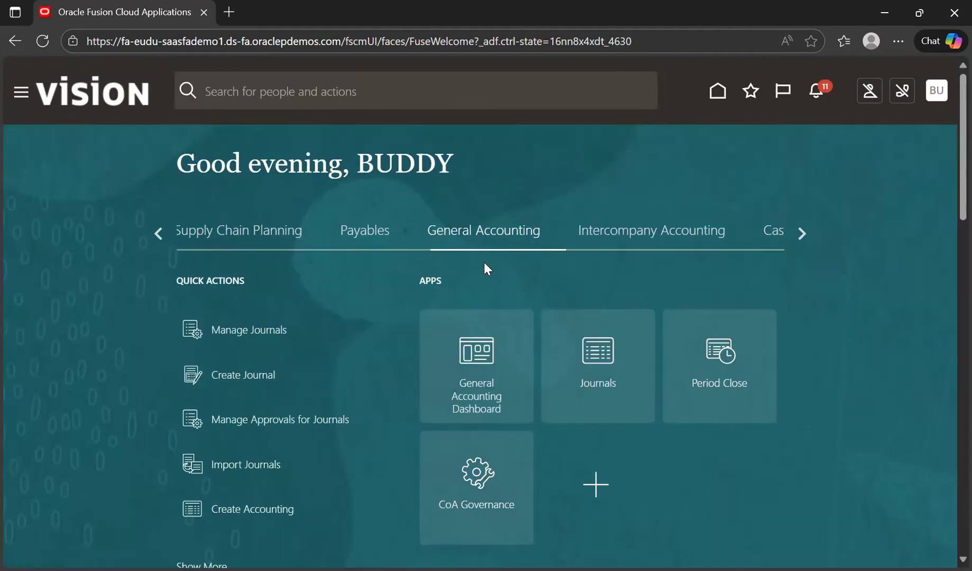
click(373, 229)
click(592, 362)
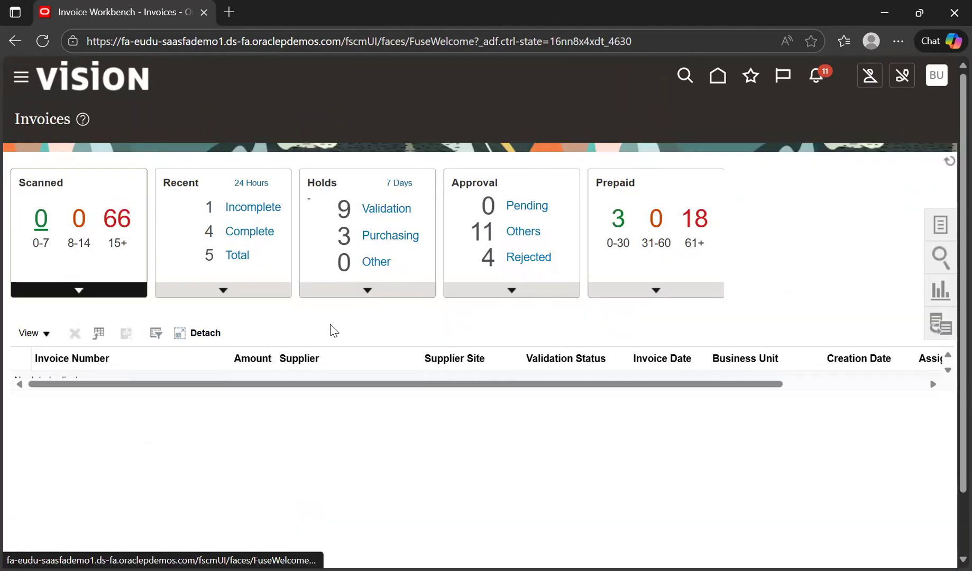
click(263, 294)
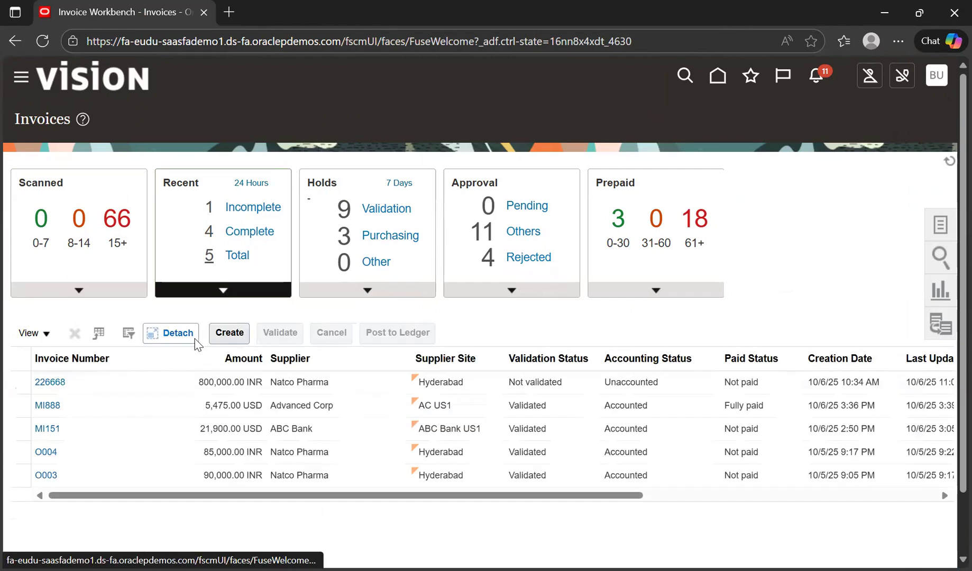
click(233, 331)
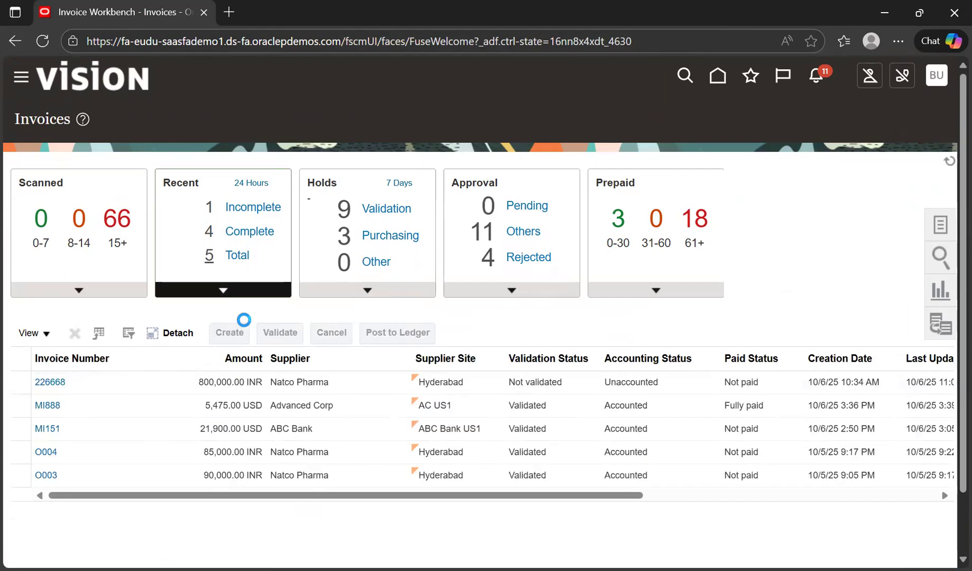
Assign the new invoice to US1 Business Unit and choose ABC Consulting as its supplier.
click(207, 240)
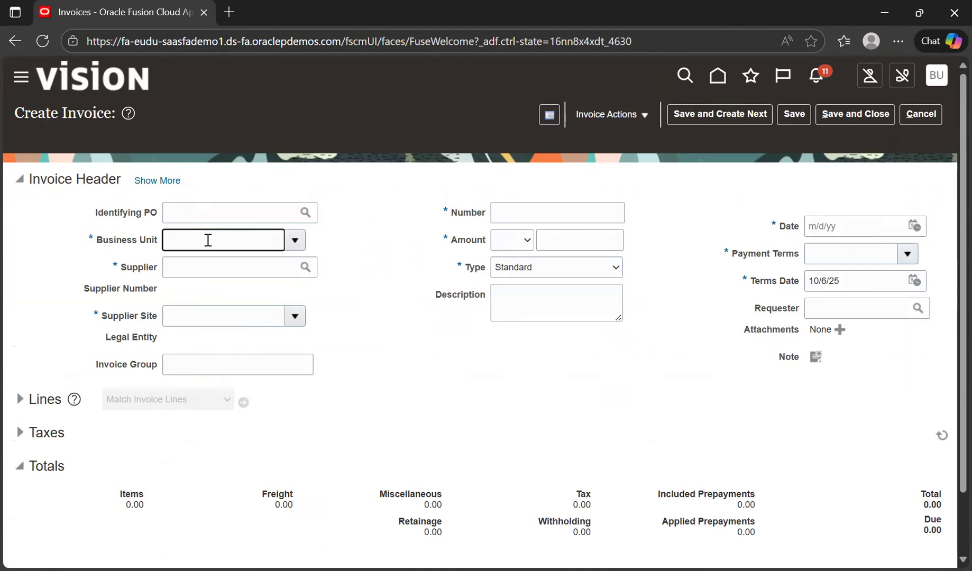
text(US1)
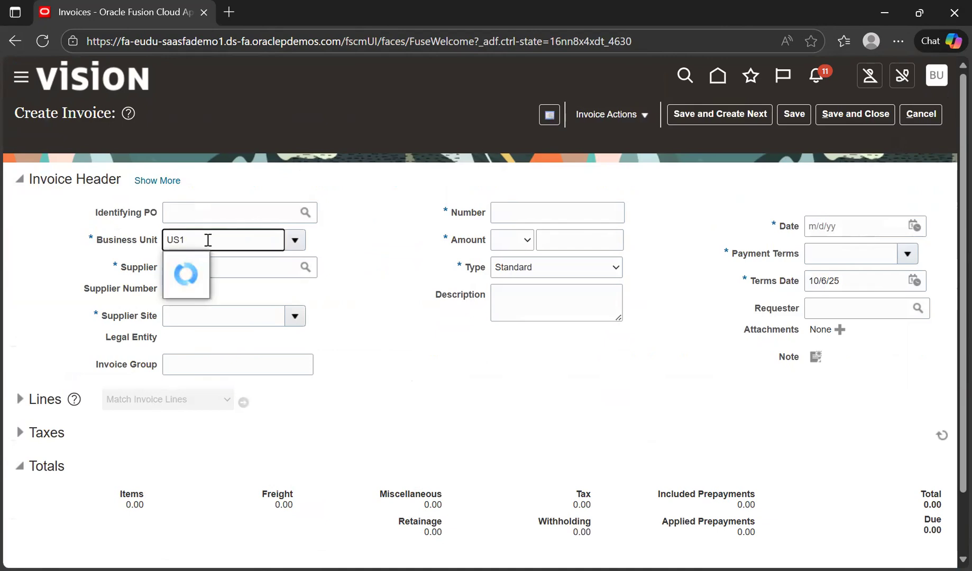
click(199, 261)
click(210, 265)
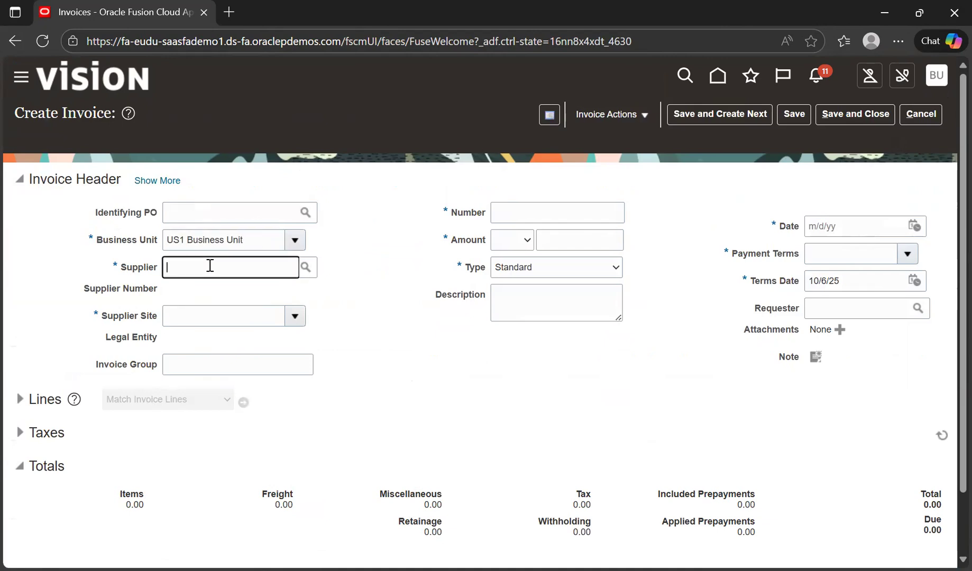
text(ABC)
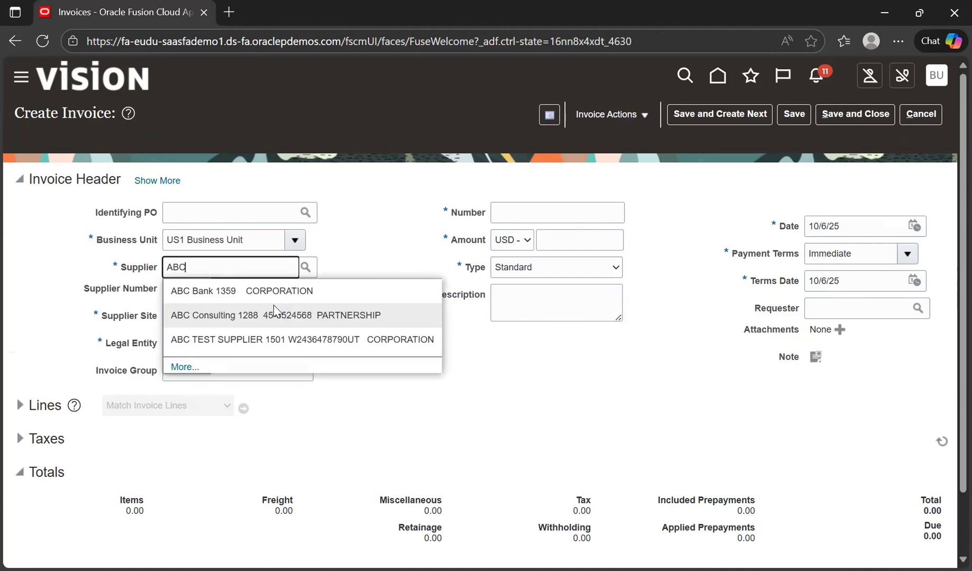
click(246, 320)
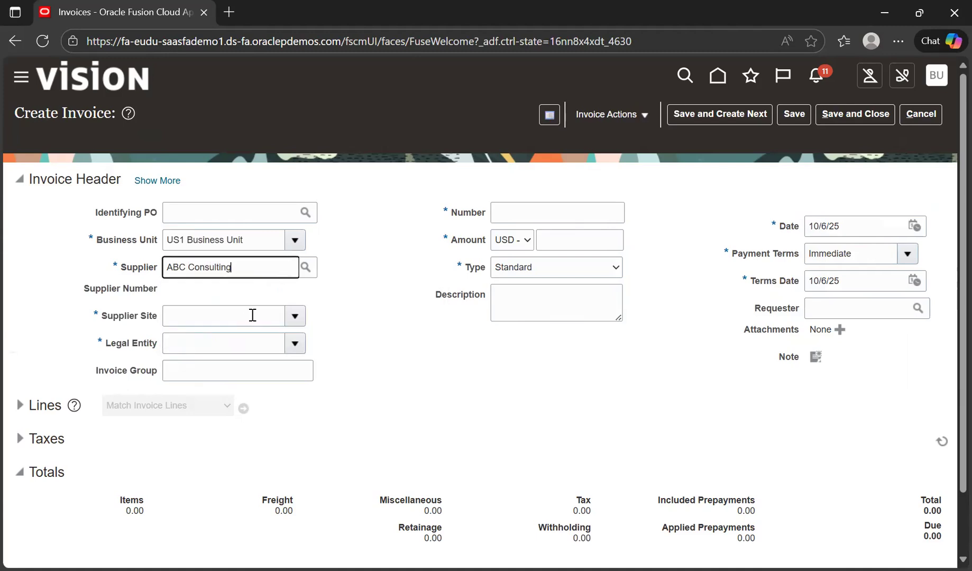
Enter MI777 as the invoice number and 7,000.00 USD as the invoice amount.
click(538, 209)
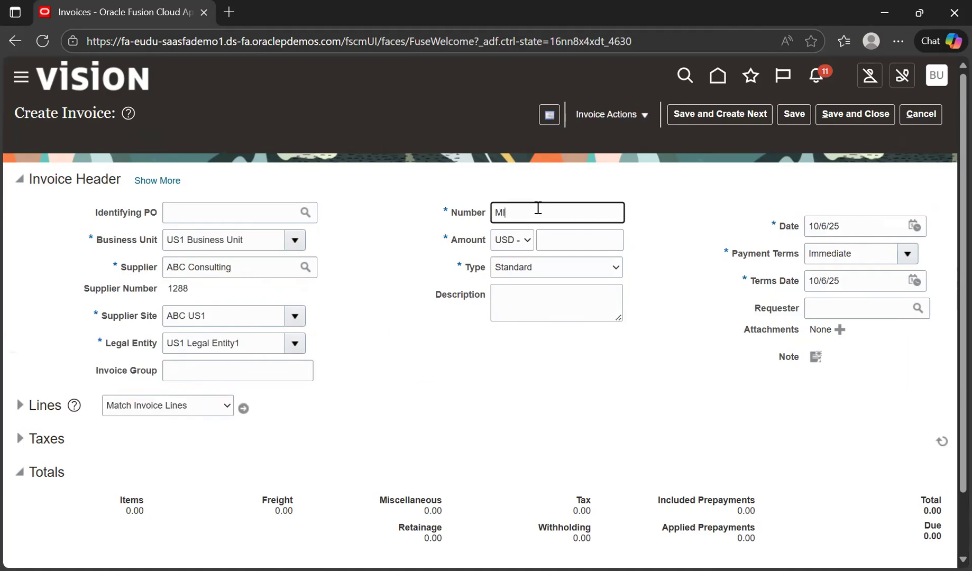
click(542, 246)
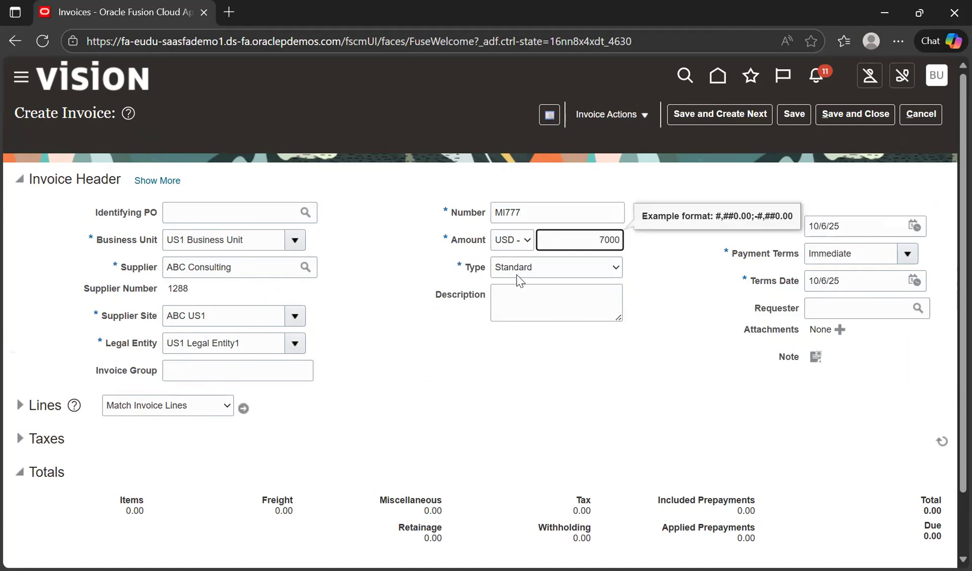
click(433, 361)
Fill in invoice line 1 with an amount of 7,000.00 and the BUD_DS distribution set.
scroll(434, 362, down, 2)
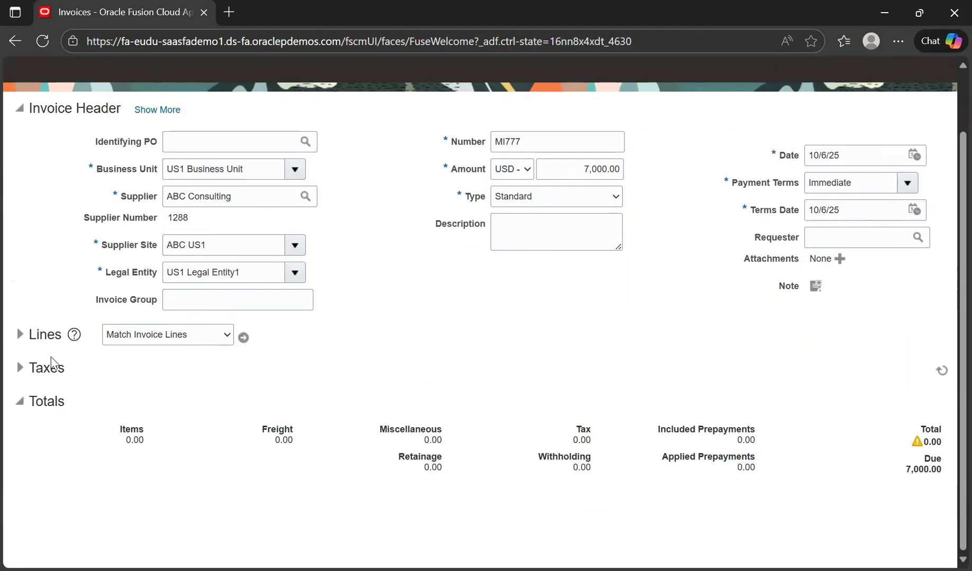
click(19, 336)
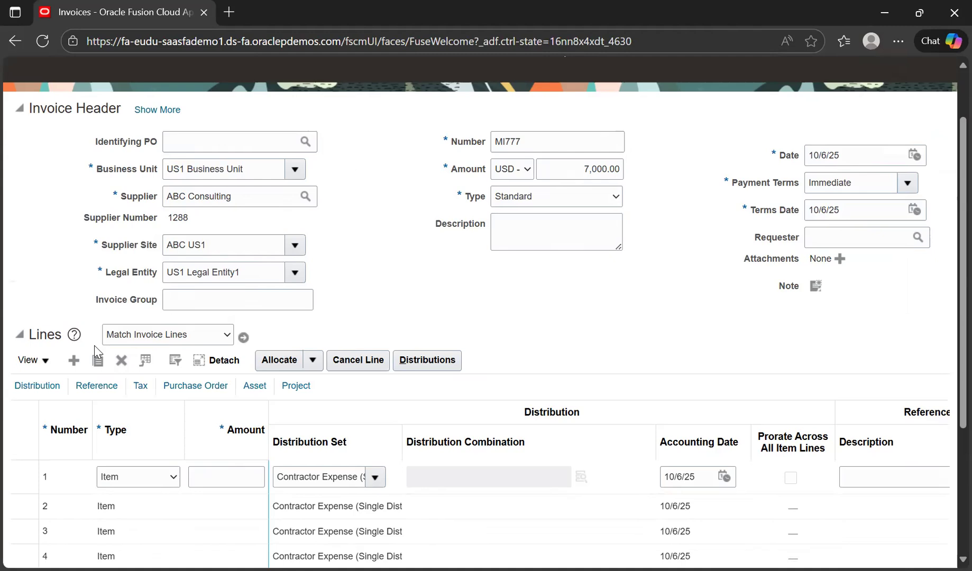
click(196, 483)
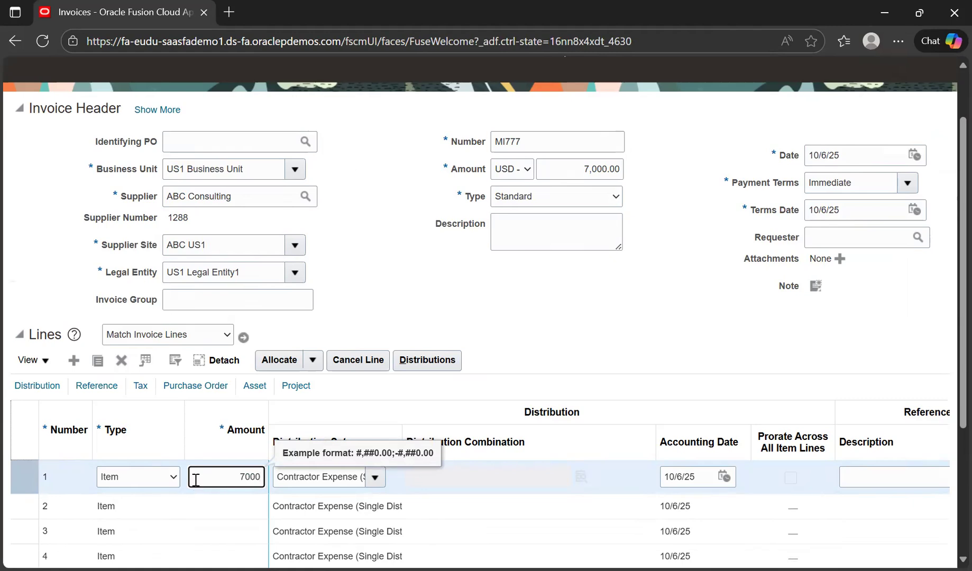
click(678, 329)
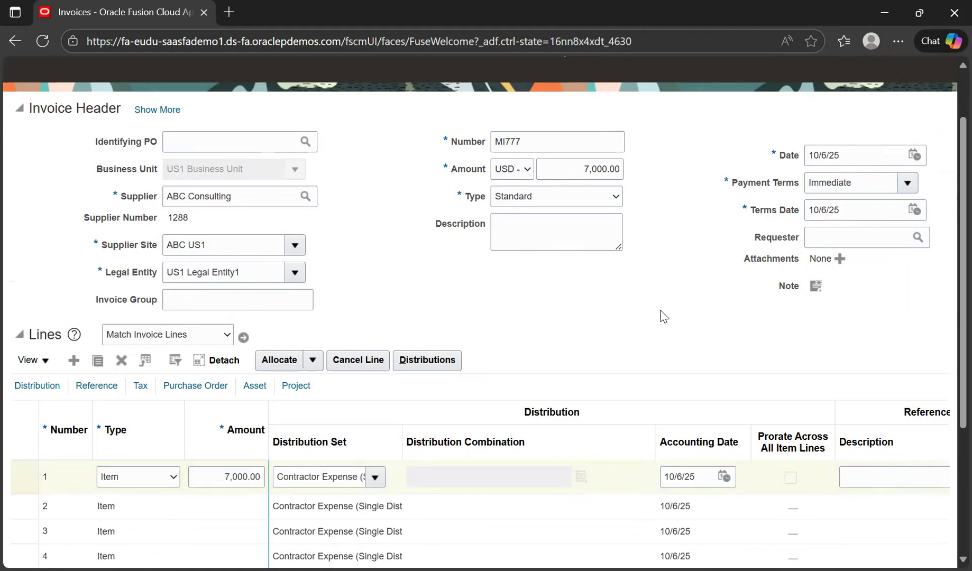
scroll(663, 316, down, 4)
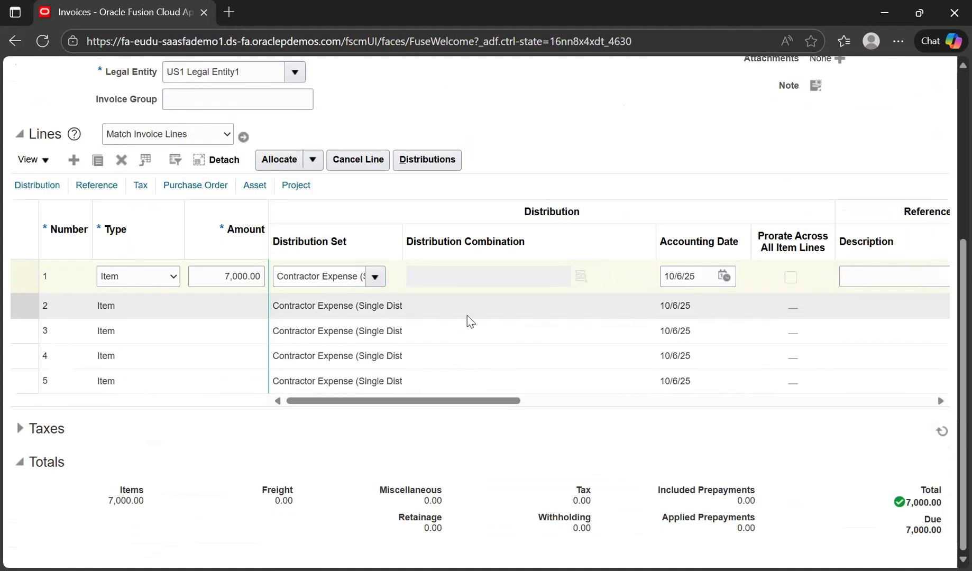
click(375, 276)
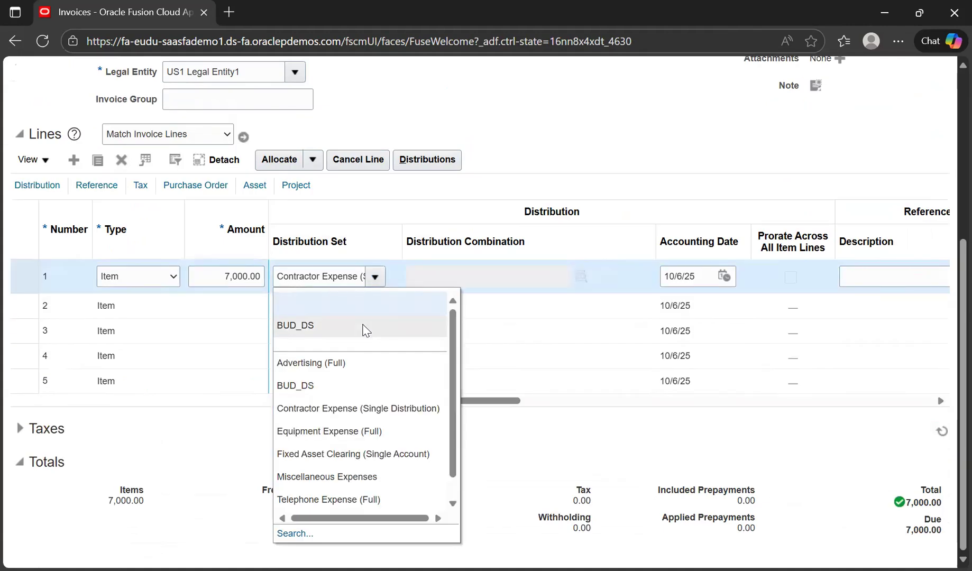
click(362, 325)
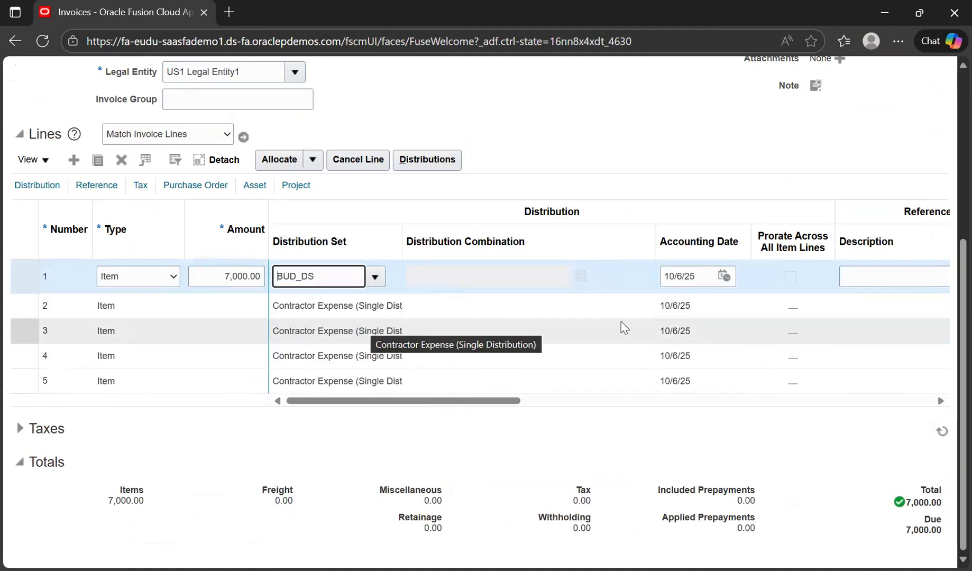
Validate invoice MI777.
scroll(661, 264, up, 5)
click(616, 115)
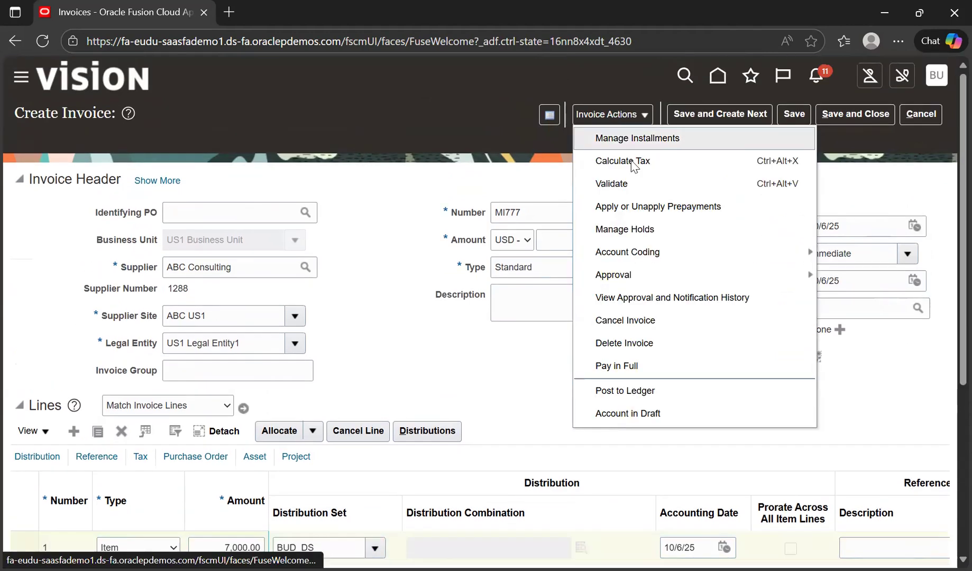
click(641, 181)
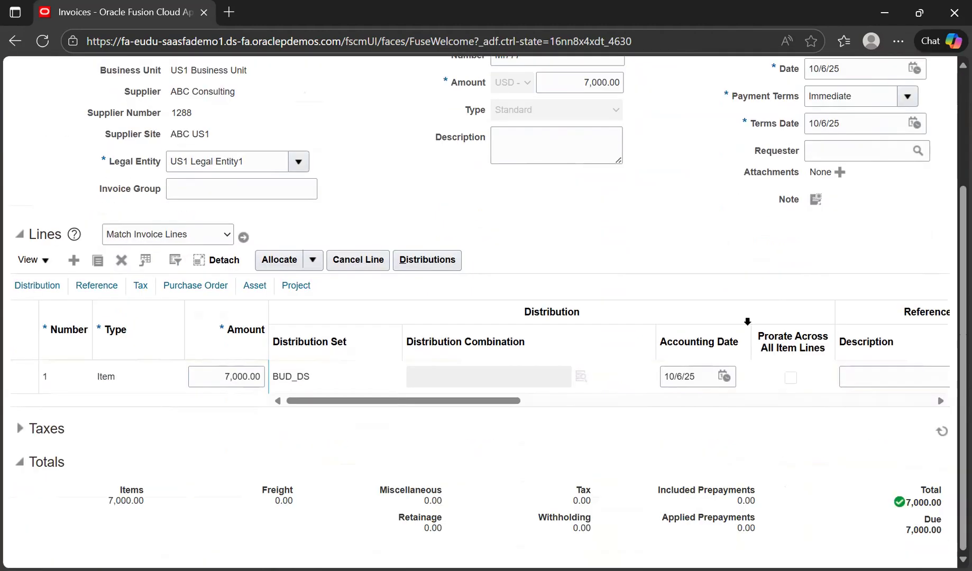
Review the validated invoice's header and line, and expand its transaction taxes.
scroll(747, 321, up, 3)
scroll(732, 329, down, 3)
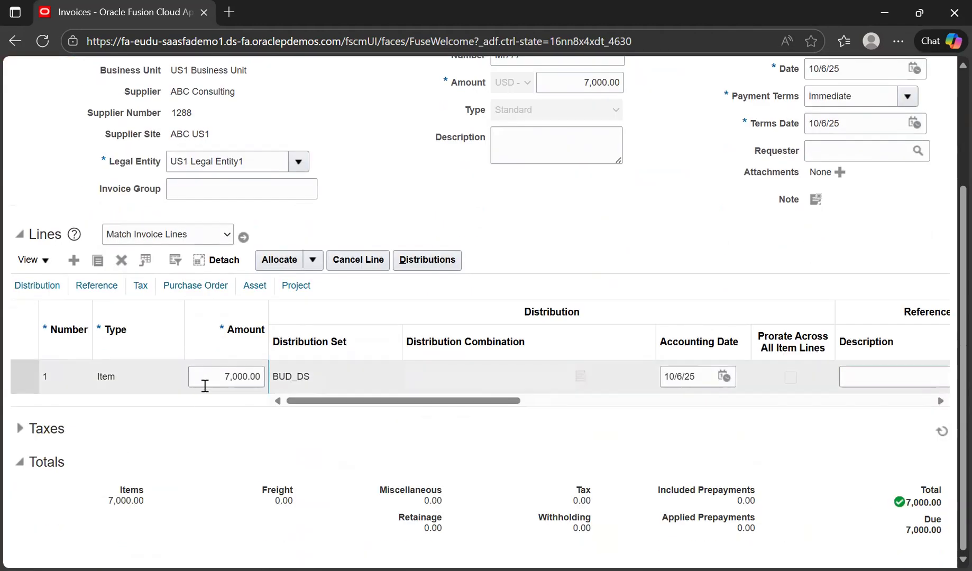
click(30, 428)
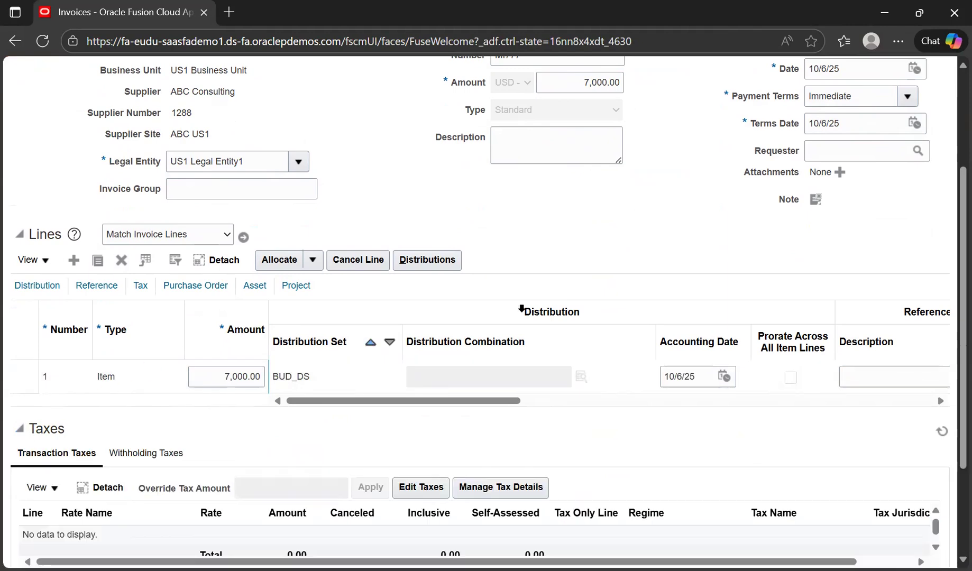
Post invoice MI777 to the ledger and dismiss the accounting confirmation.
scroll(563, 296, down, 2)
scroll(666, 341, up, 3)
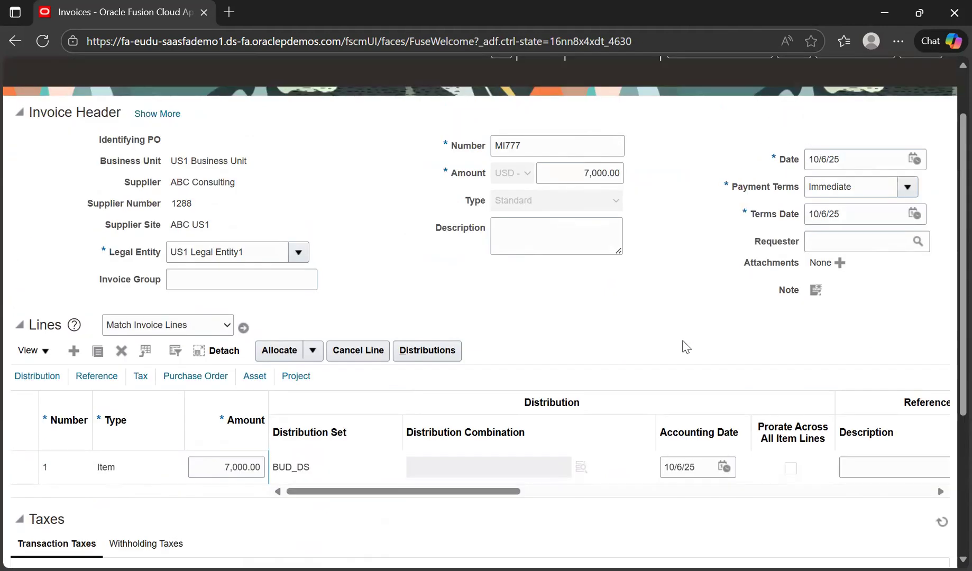
scroll(685, 346, up, 1)
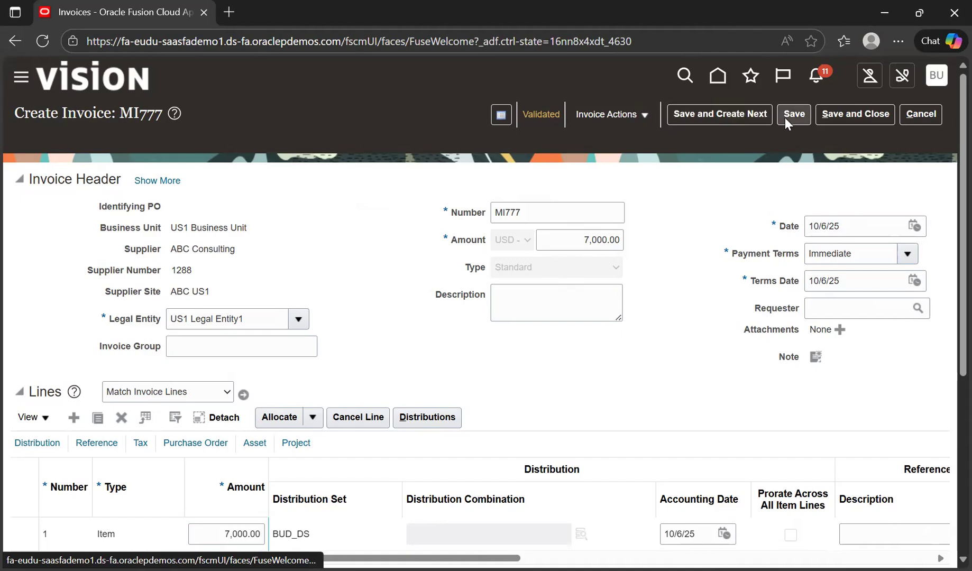
click(647, 113)
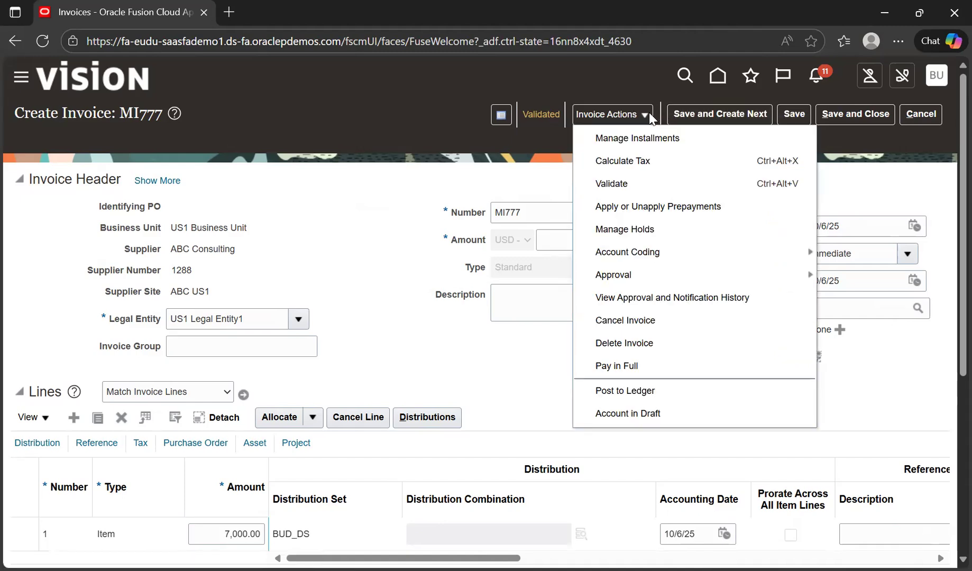
click(672, 389)
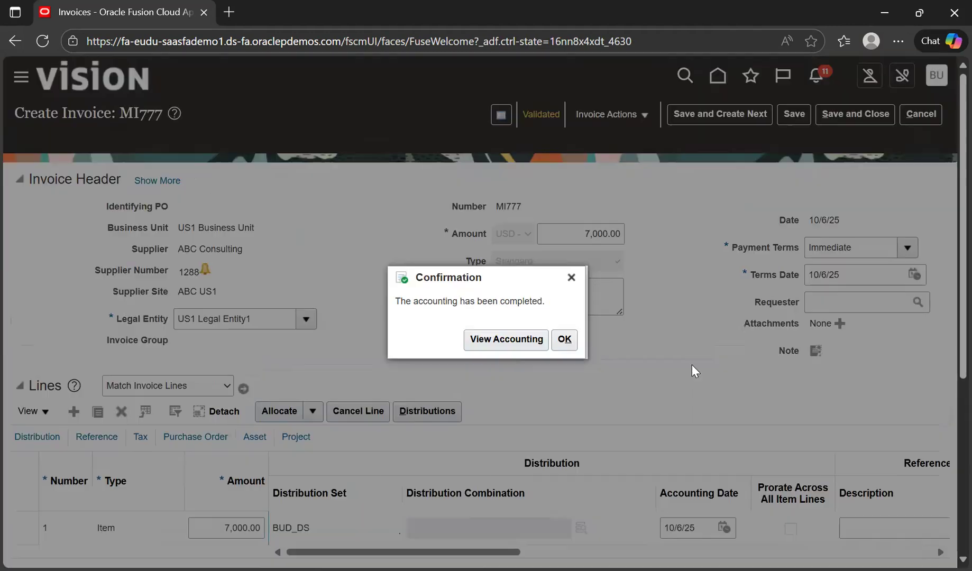
click(563, 338)
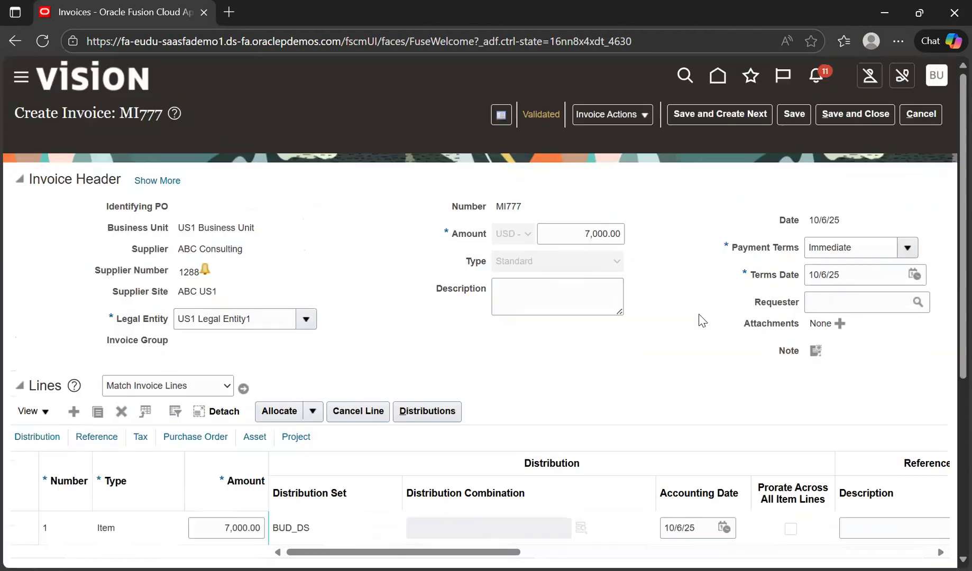
Try to account invoice MI777 in draft.
click(635, 115)
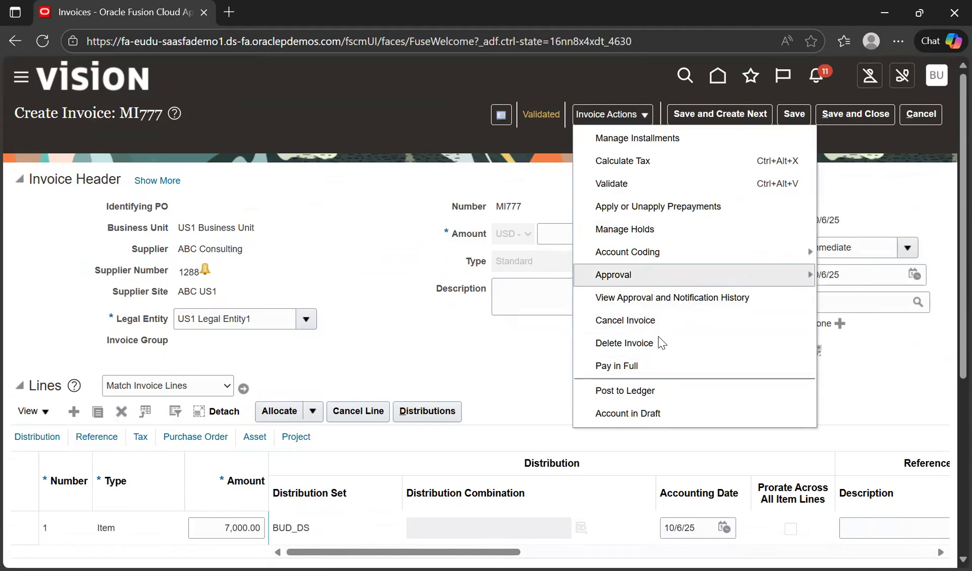
click(654, 411)
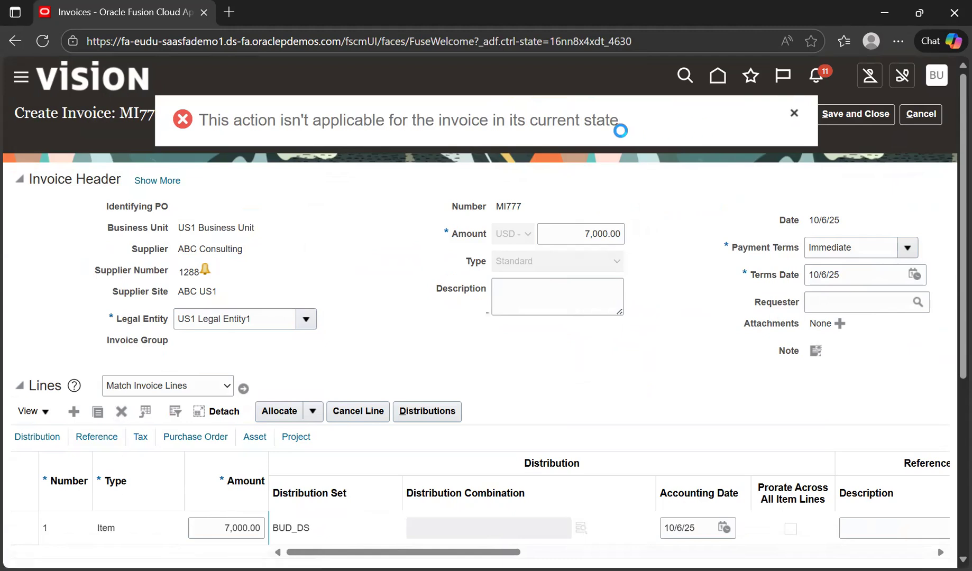
Open the installments of invoice MI777 and select Check as the payment method for installment 1.
click(646, 115)
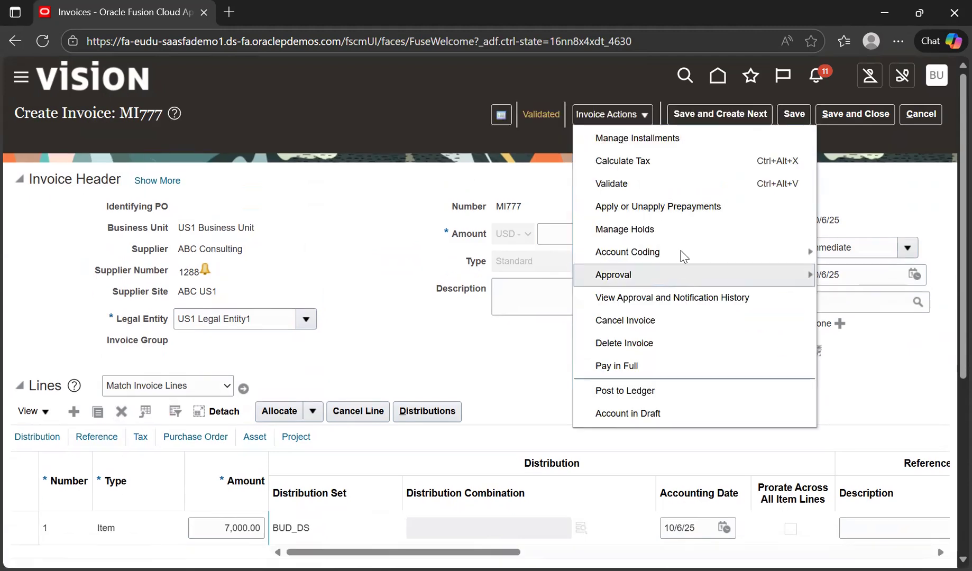
click(637, 140)
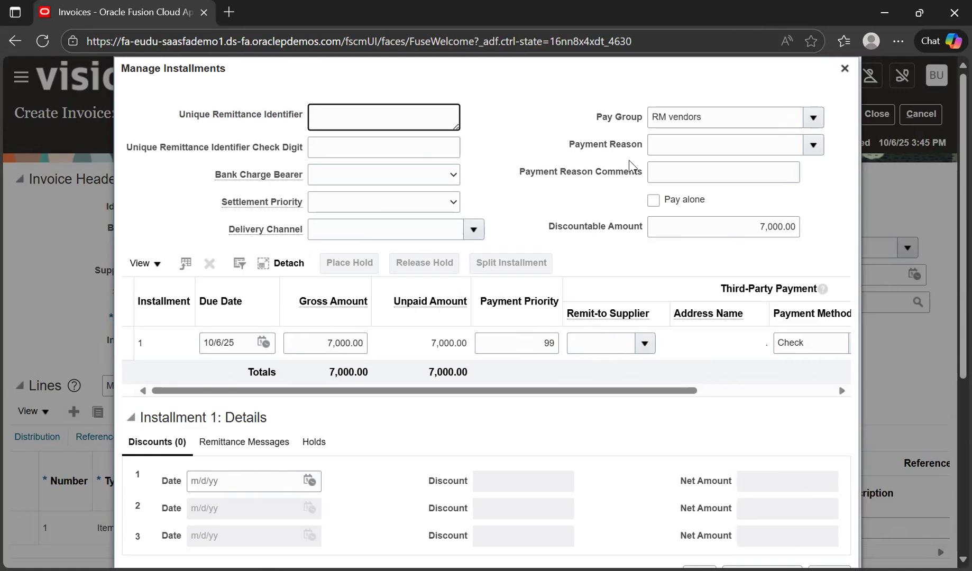
scroll(719, 191, down, 1)
scroll(727, 212, down, 3)
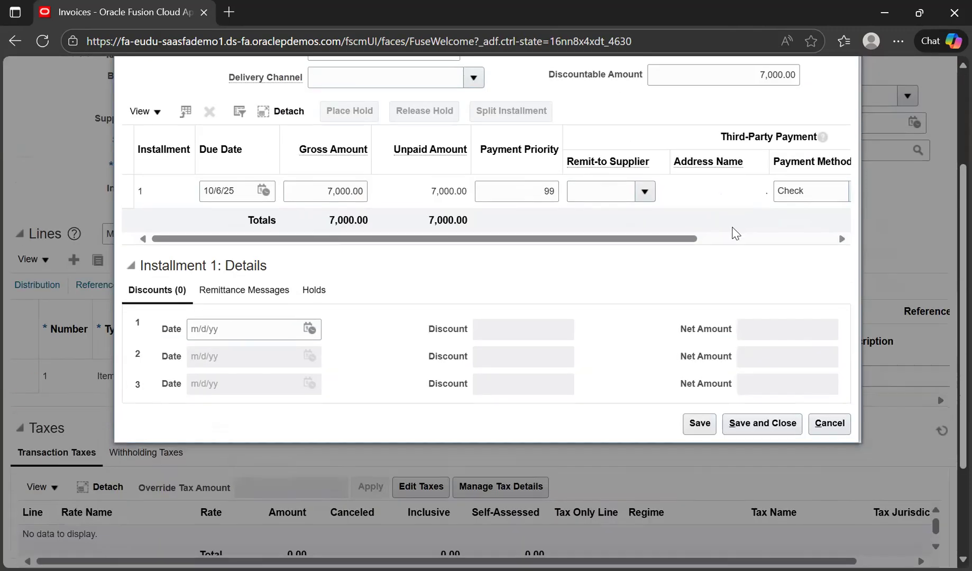
scroll(735, 227, up, 3)
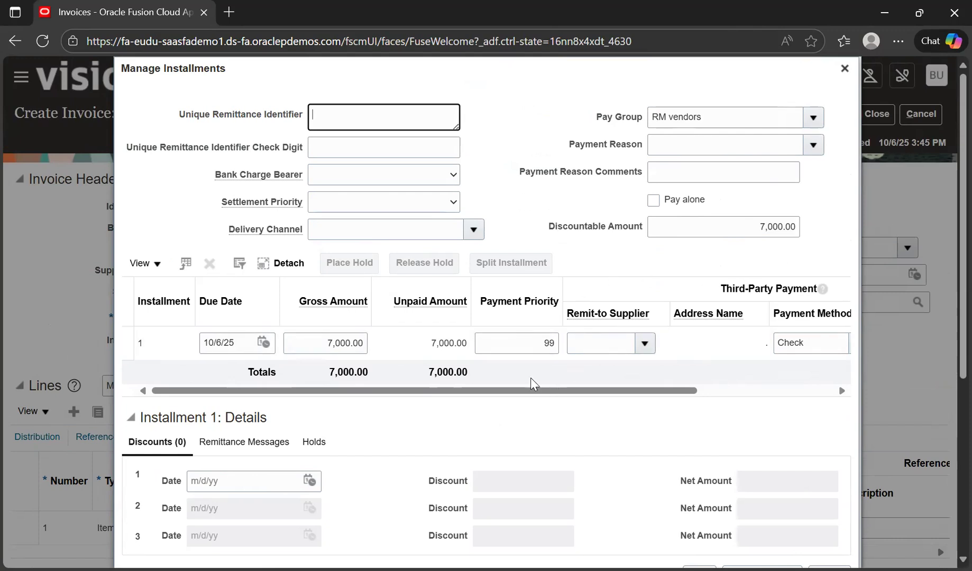
drag(454, 397, 603, 405)
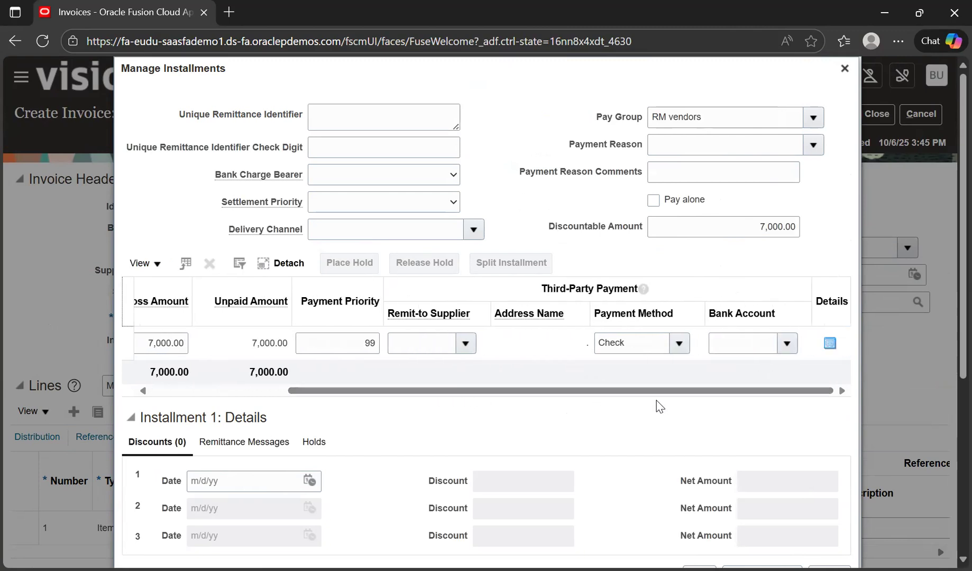
click(674, 344)
click(679, 344)
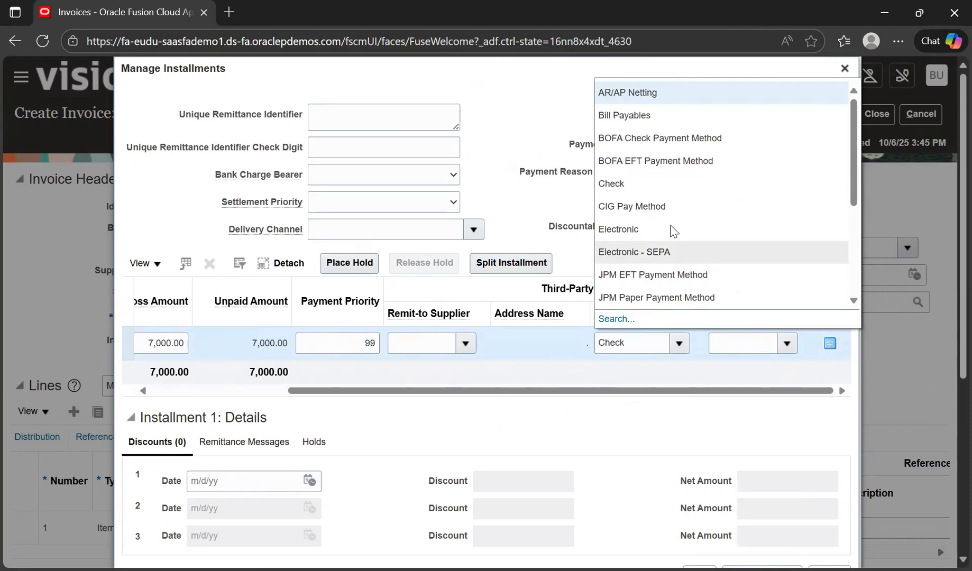
click(658, 193)
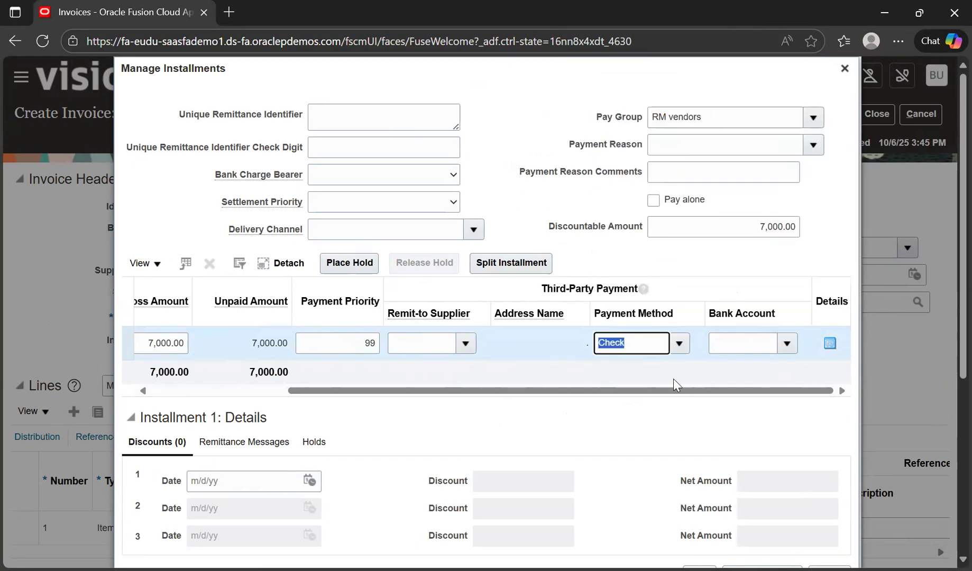
Review installment 1's discounts, remittance messages and holds, and save and close the installments.
drag(644, 394, 429, 408)
scroll(541, 377, down, 3)
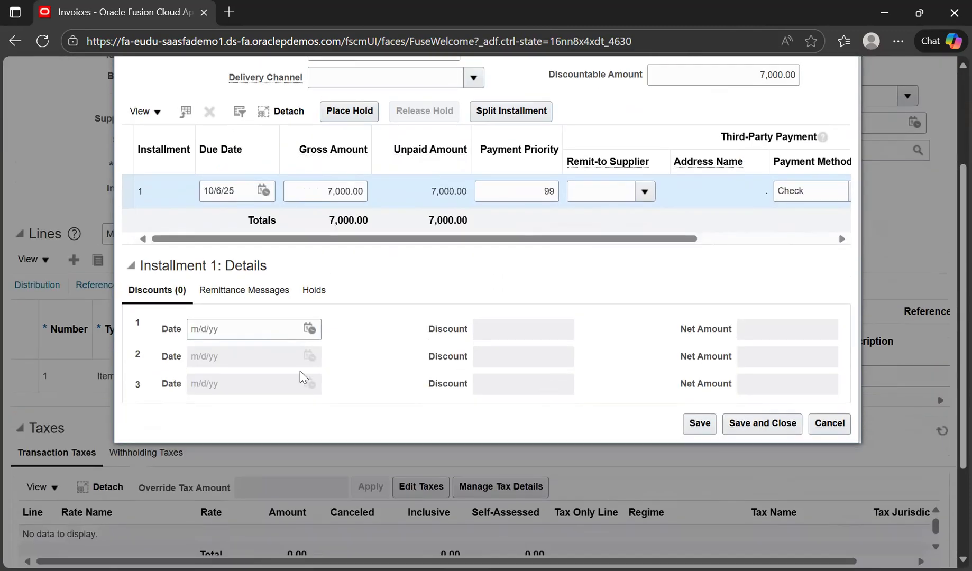
scroll(453, 352, up, 2)
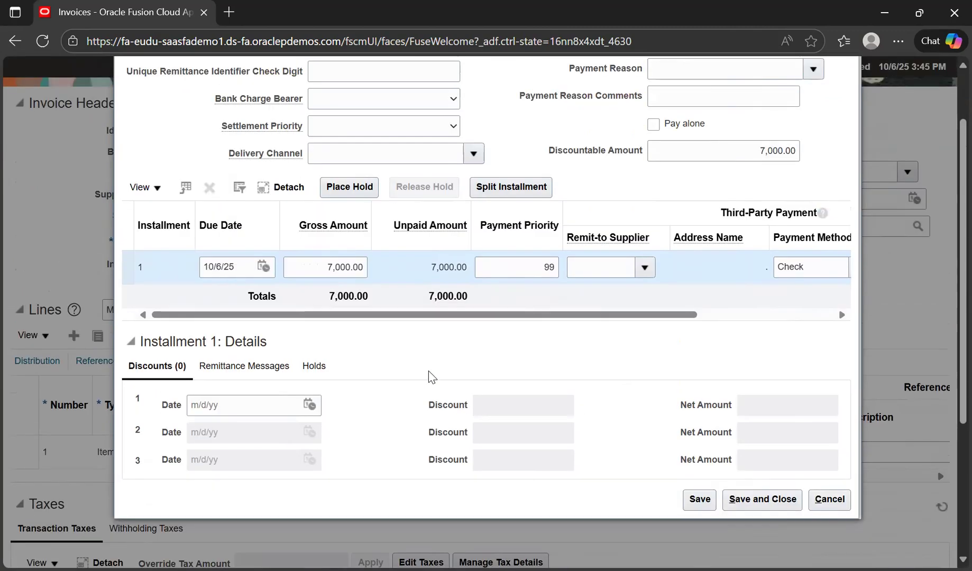
click(284, 366)
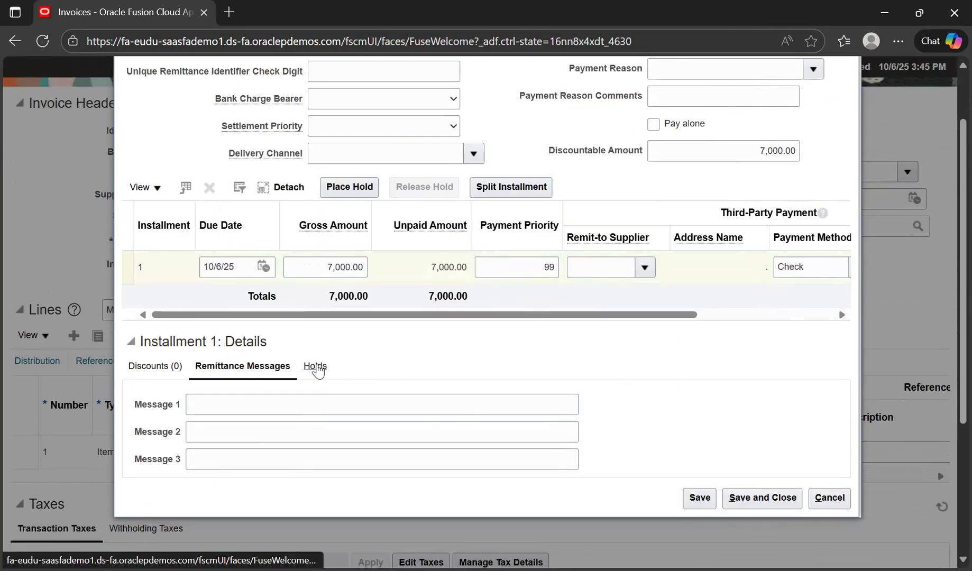
click(168, 372)
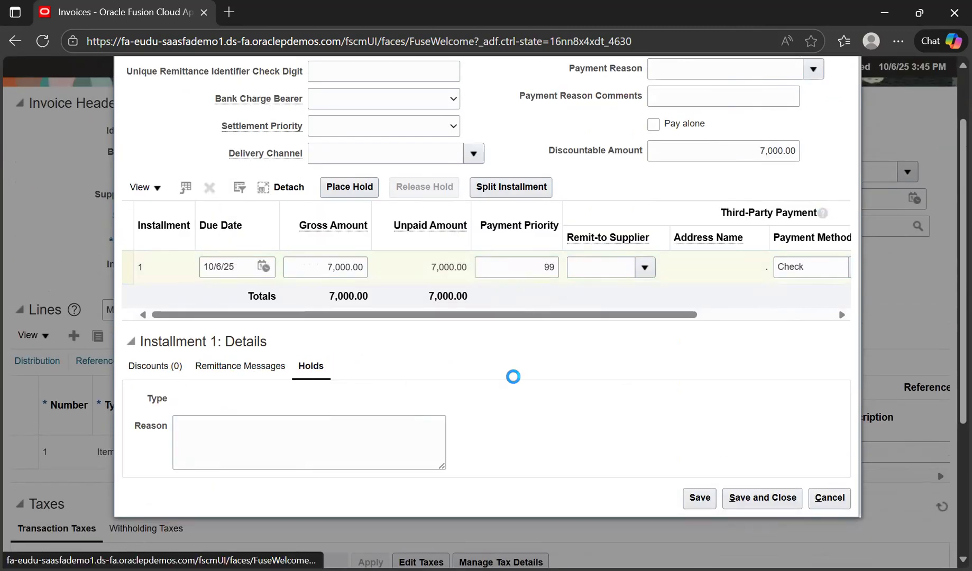
scroll(476, 383, up, 2)
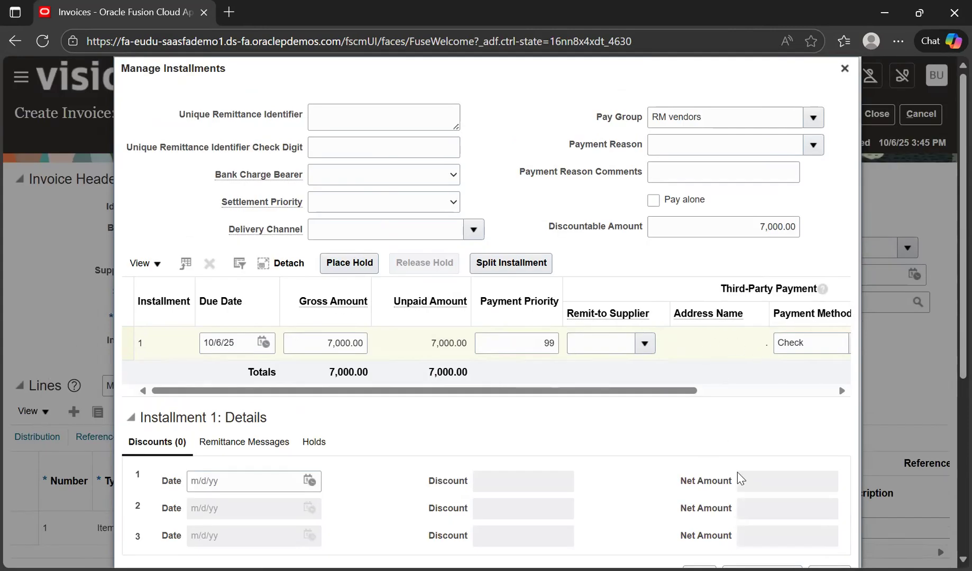
scroll(820, 431, down, 5)
click(774, 349)
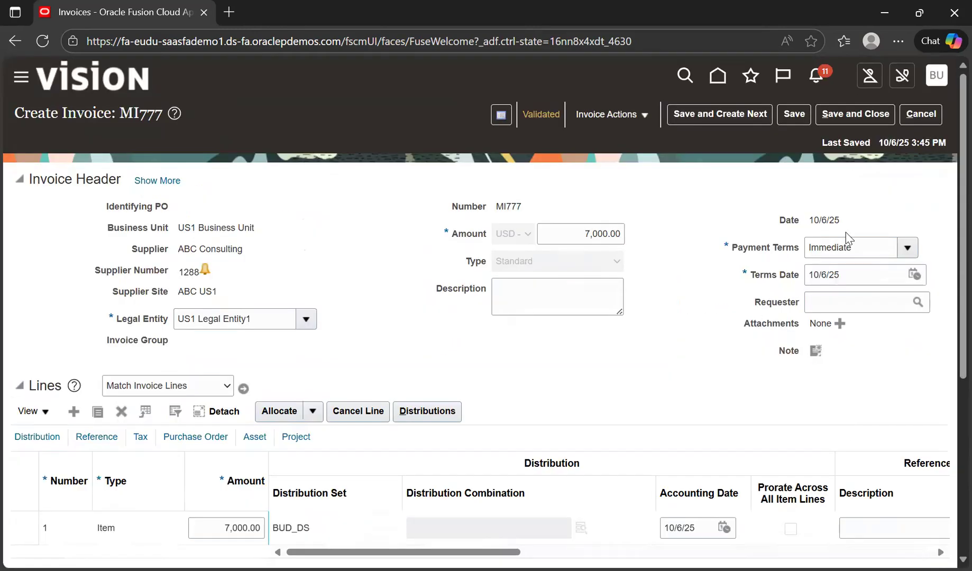
click(862, 239)
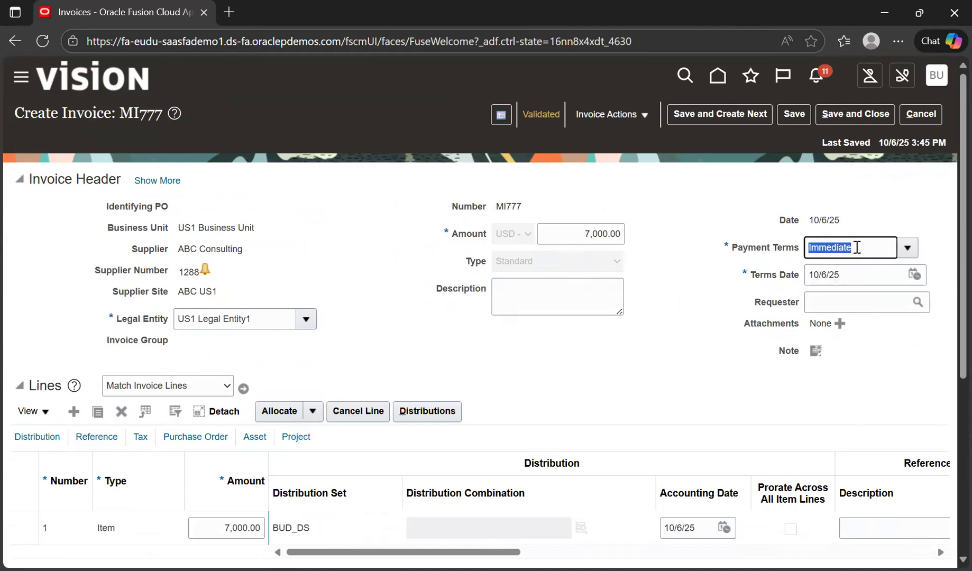
click(639, 121)
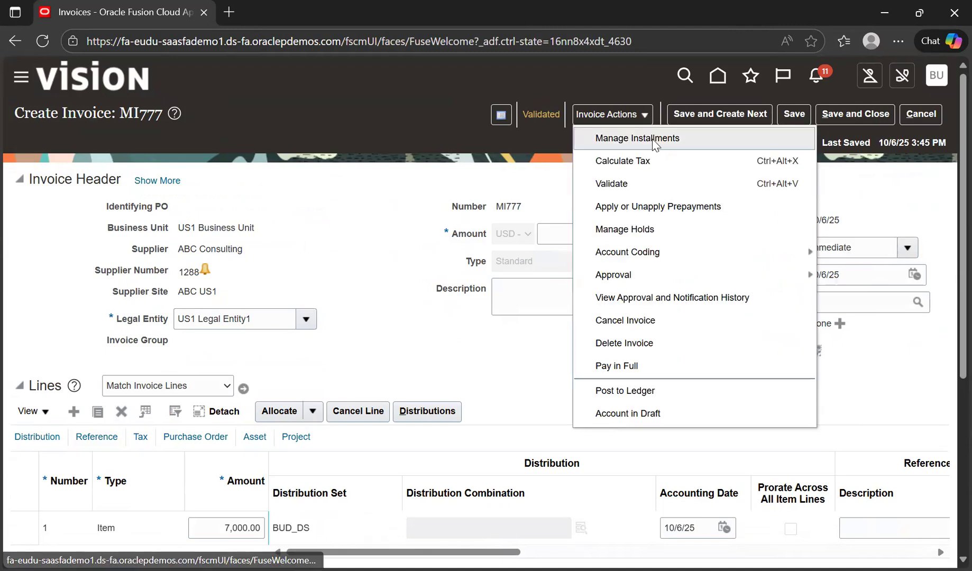
click(564, 174)
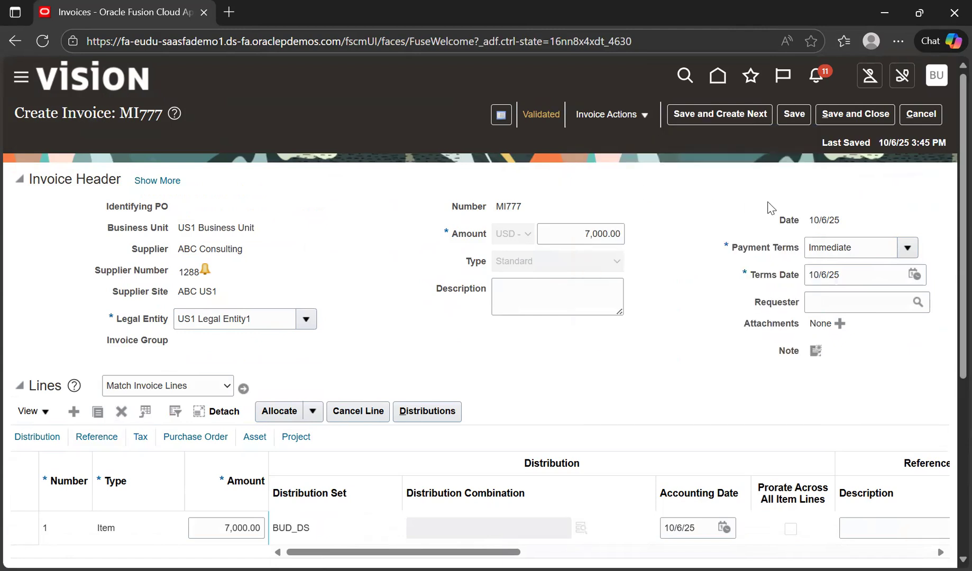
Save and close invoice MI777, and start creating a new payment in the Payments work area.
click(859, 116)
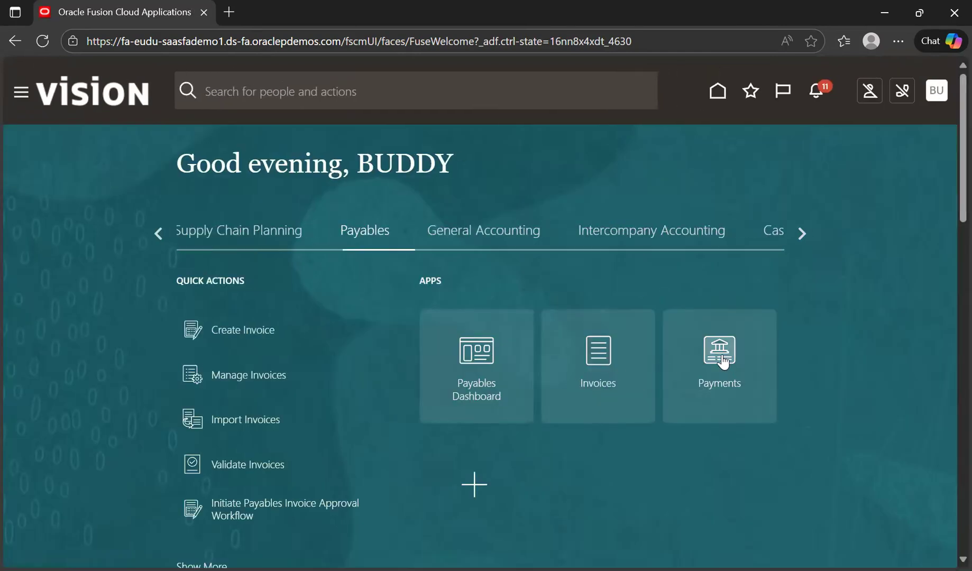
click(723, 363)
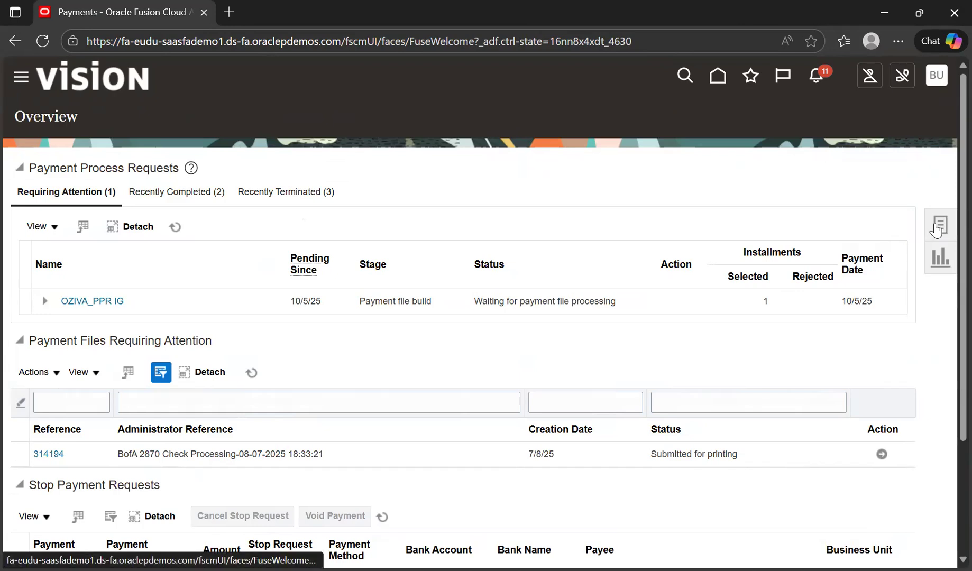
click(938, 226)
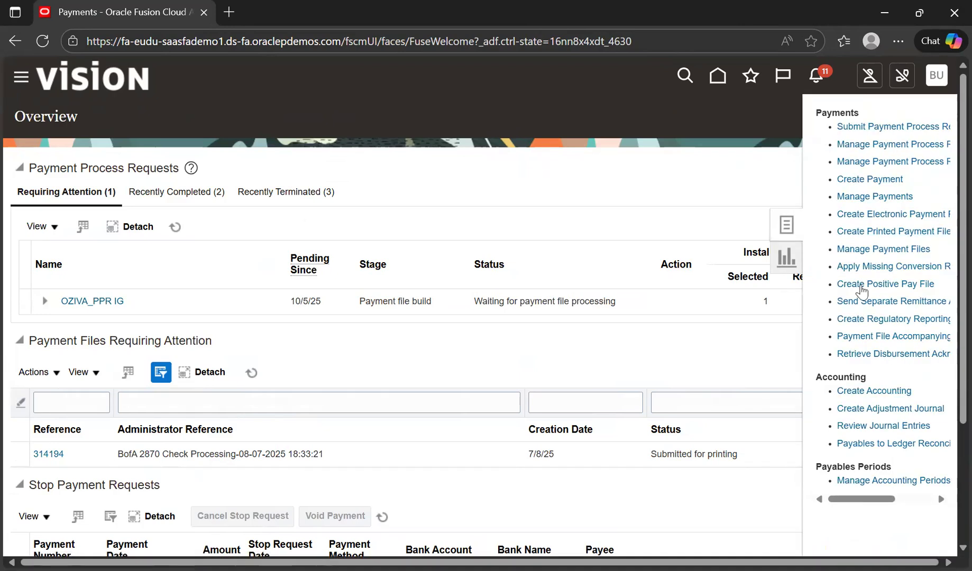
click(880, 179)
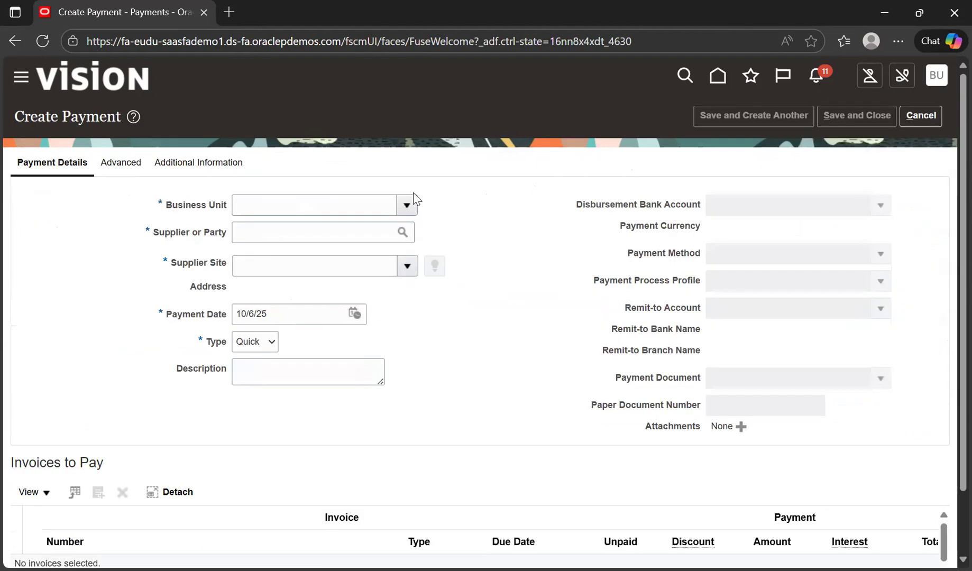
Set the payment's business unit to US1 Business Unit, the supplier to ABC Consulting and the supplier site to ABC US1.
click(367, 204)
text(US1)
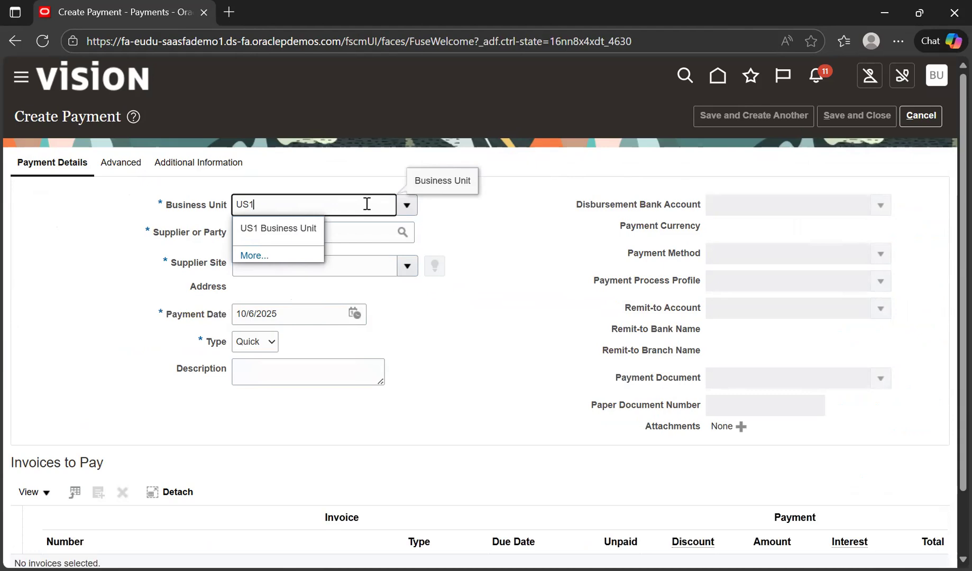
click(289, 228)
click(301, 229)
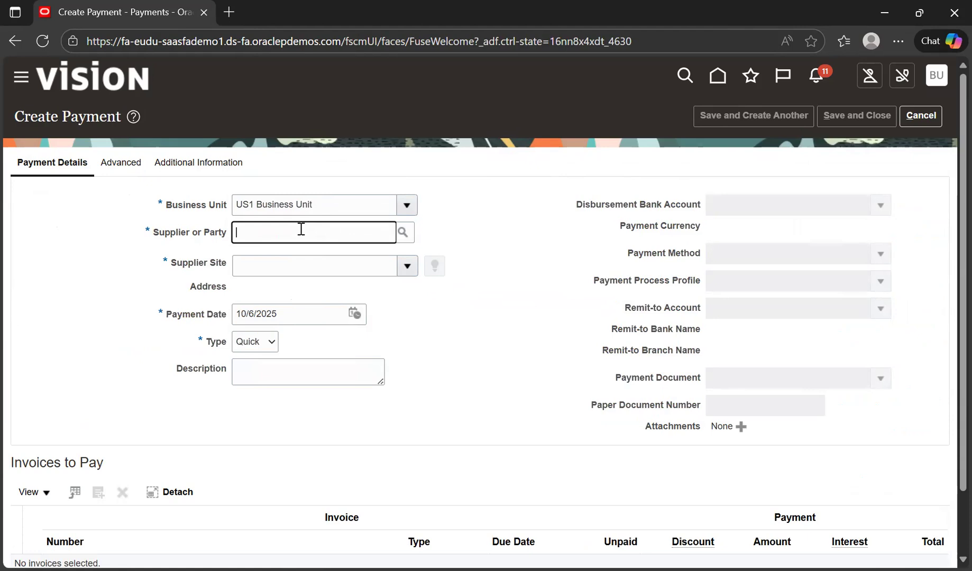
text(ABC)
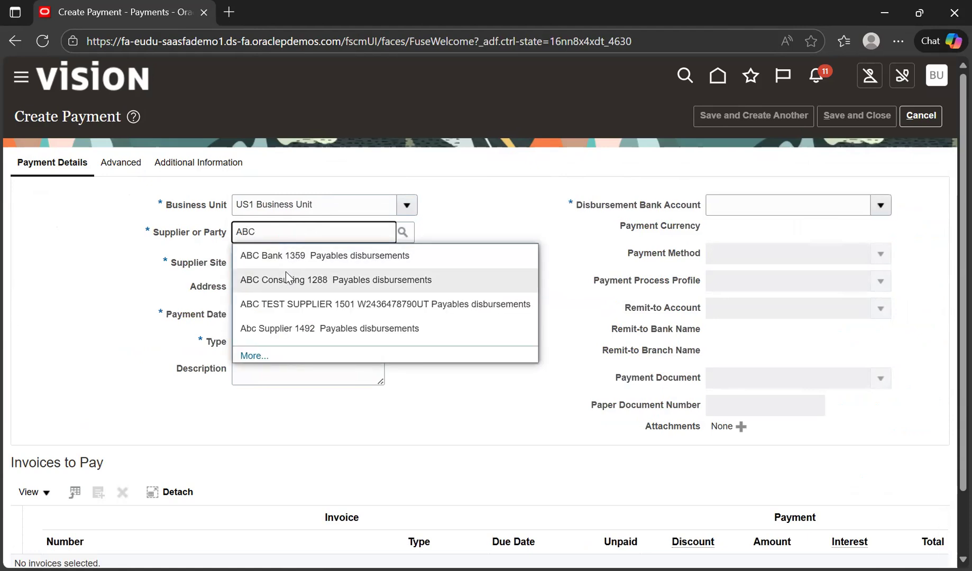
click(286, 277)
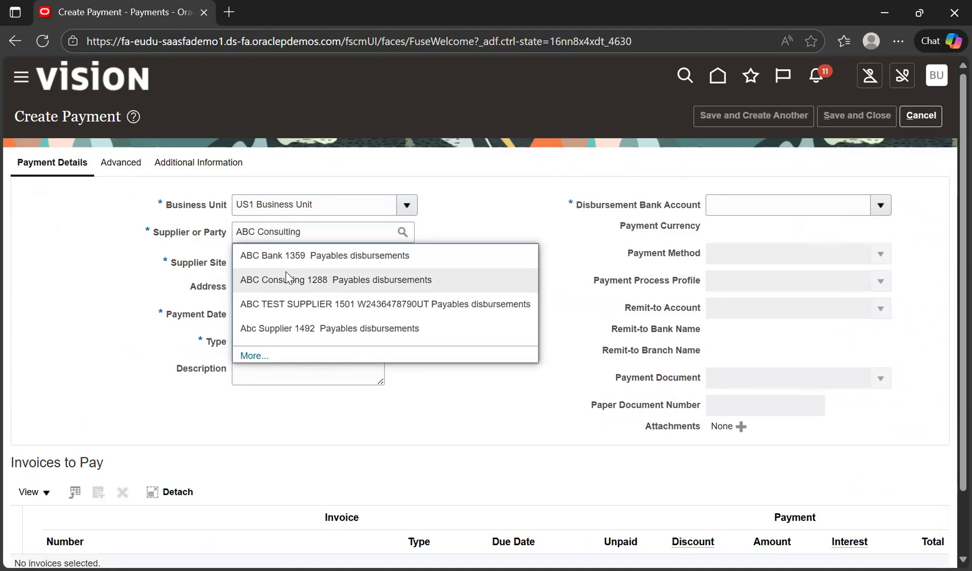
click(288, 271)
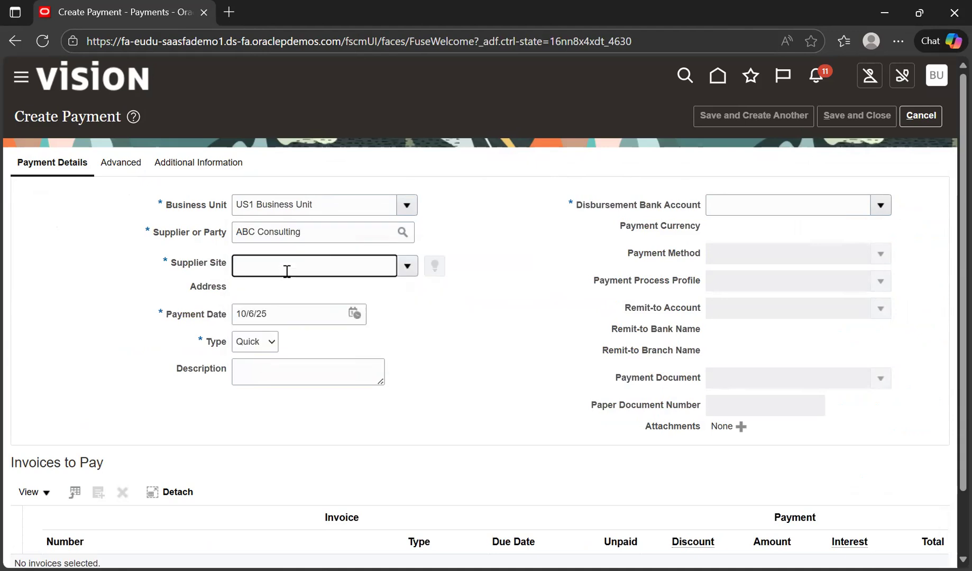
click(407, 267)
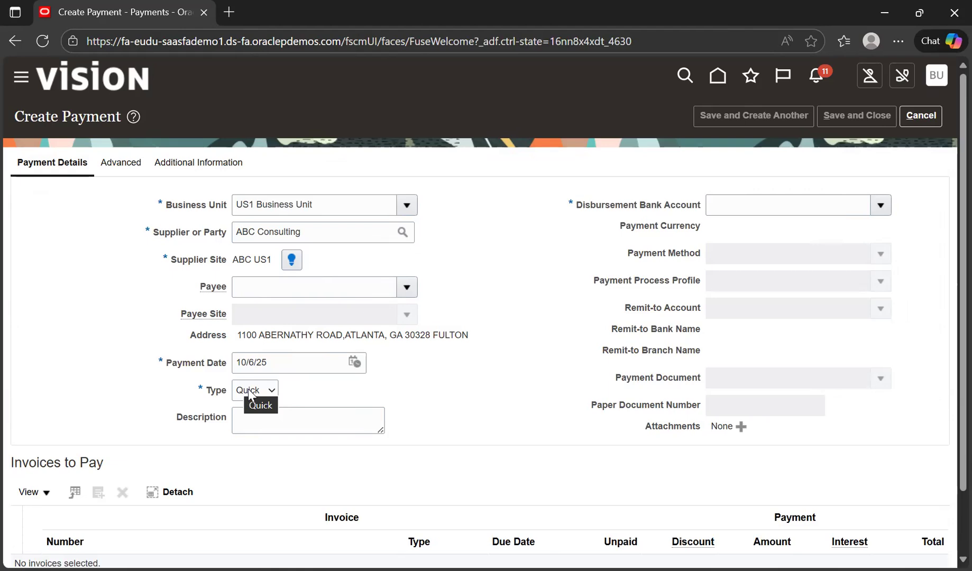
Keep Quick as the payment type, select BofA-2869 as the disbursement bank account, and browse the available payment process profiles.
click(261, 398)
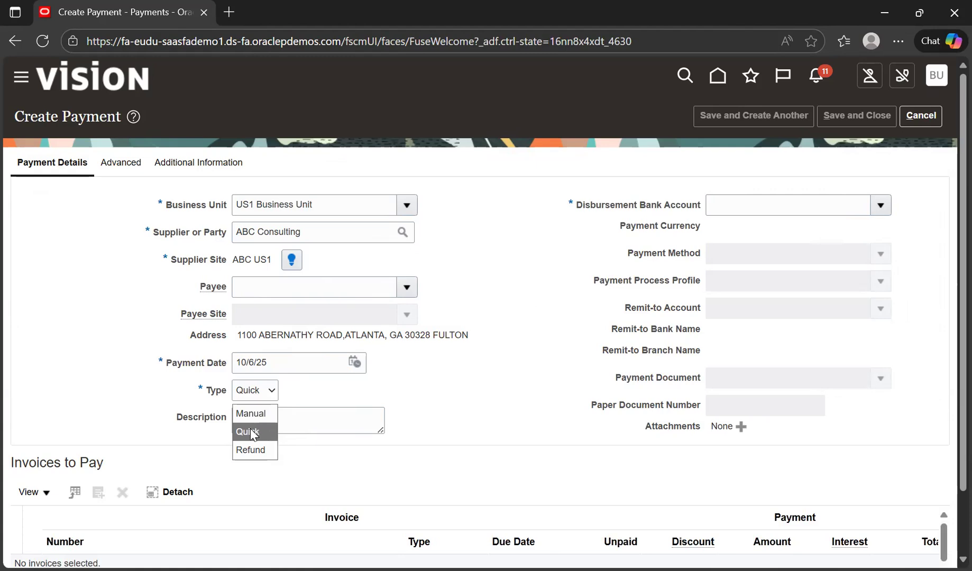
click(483, 440)
click(812, 207)
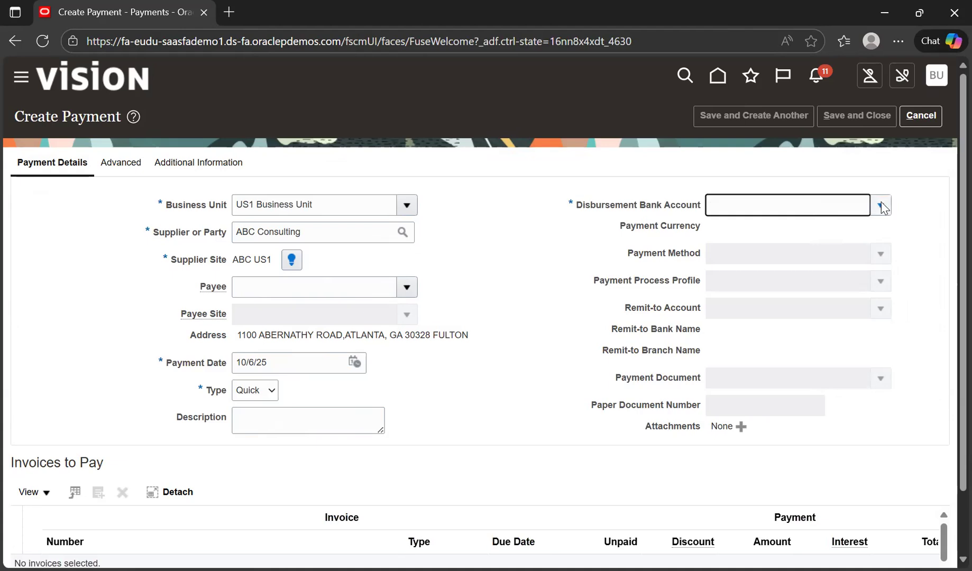
click(880, 206)
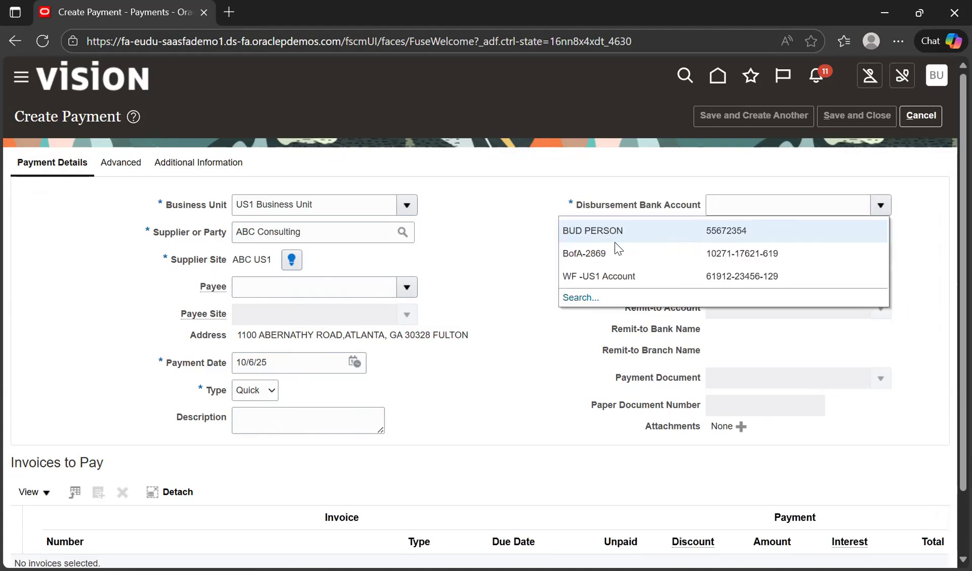
click(612, 251)
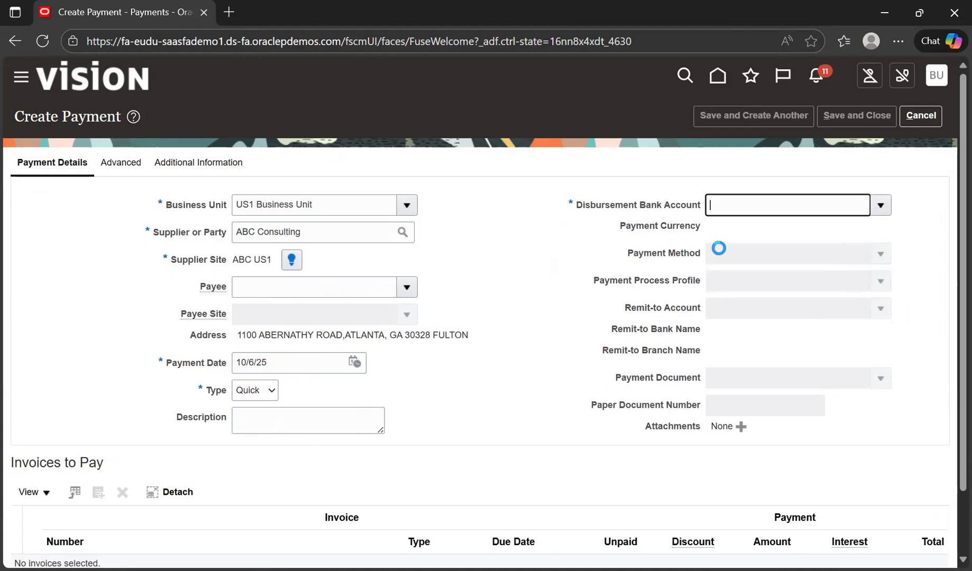
drag(738, 259, 682, 268)
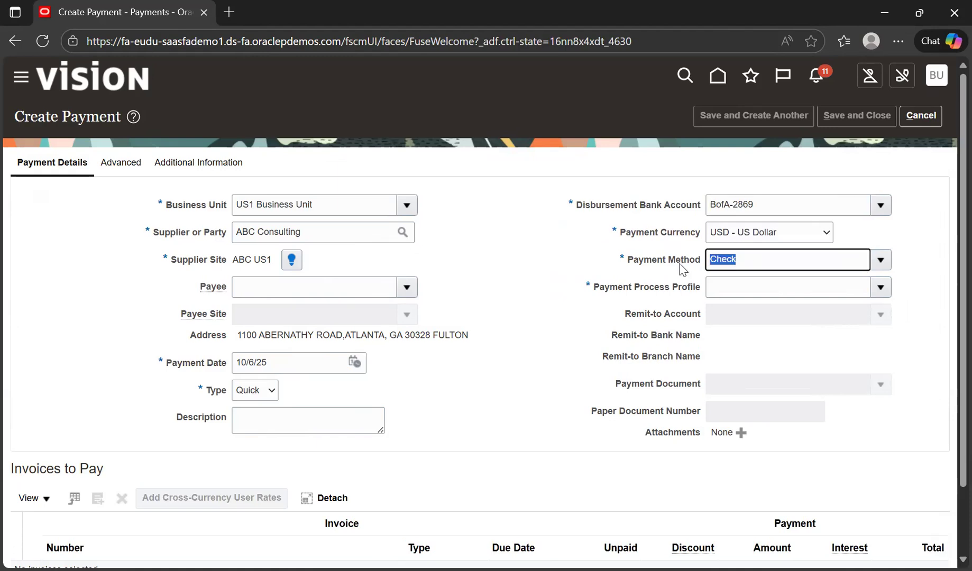
click(742, 279)
click(879, 287)
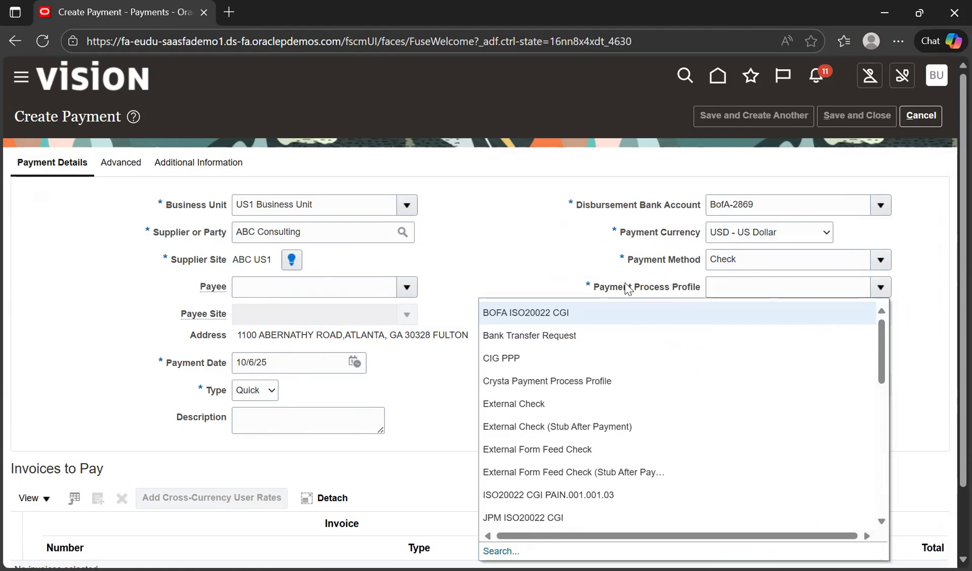
click(603, 253)
Change the disbursement bank account to BUD PERSON and select BUD_PPP as the payment process profile.
click(813, 235)
click(880, 204)
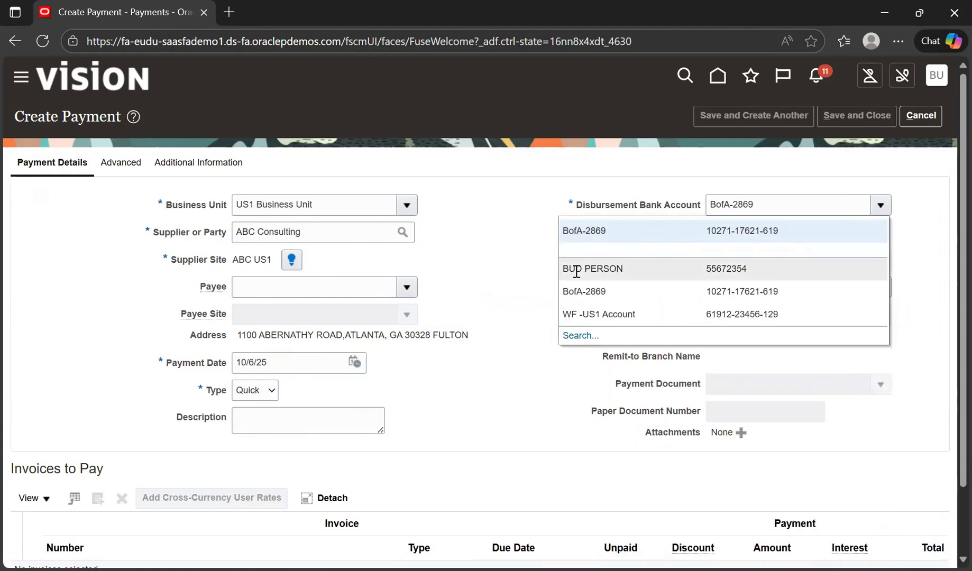
click(576, 268)
click(764, 281)
click(882, 279)
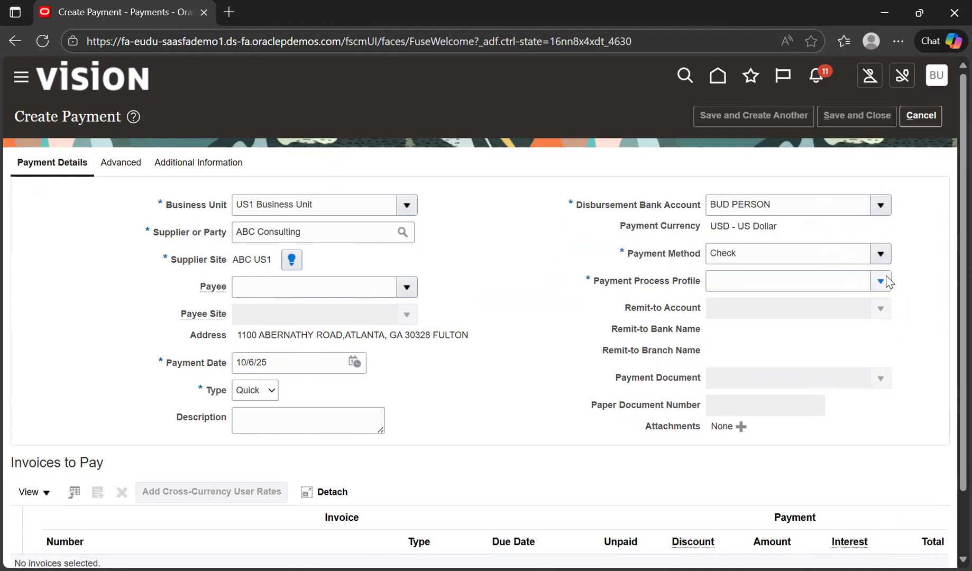
click(537, 329)
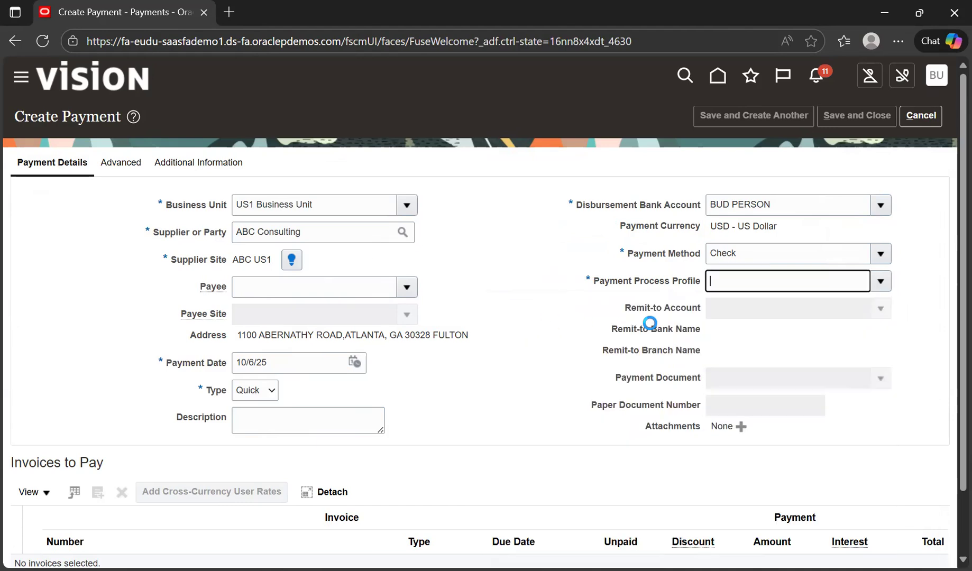
Try to choose a payment document for the BUD PERSON account with the BUD_PPP profile.
click(800, 377)
click(880, 378)
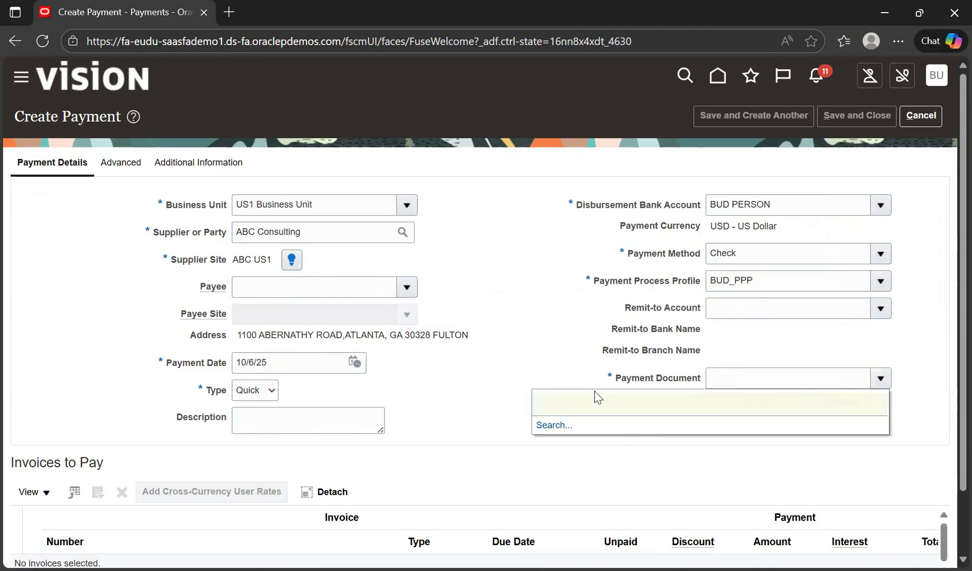
click(560, 407)
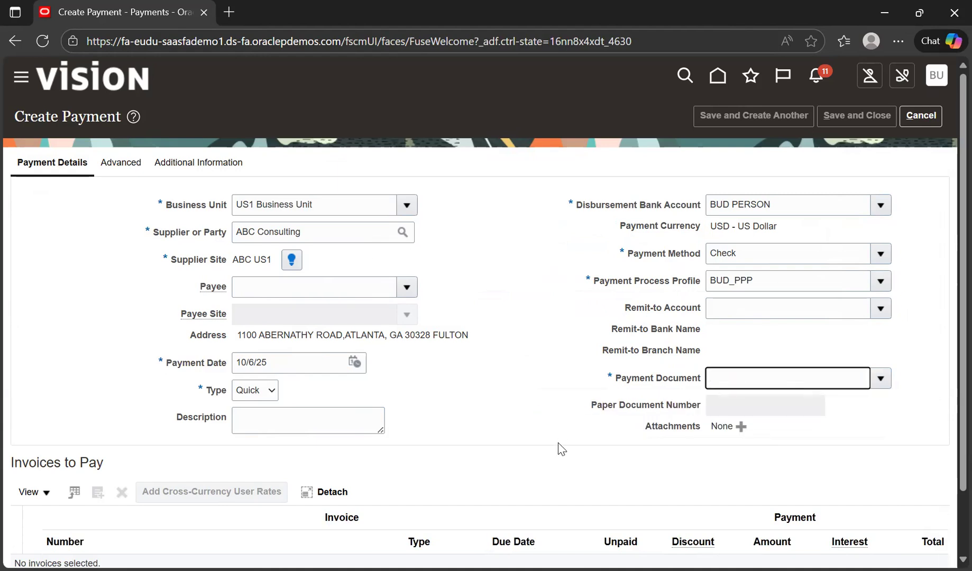
scroll(557, 442, down, 2)
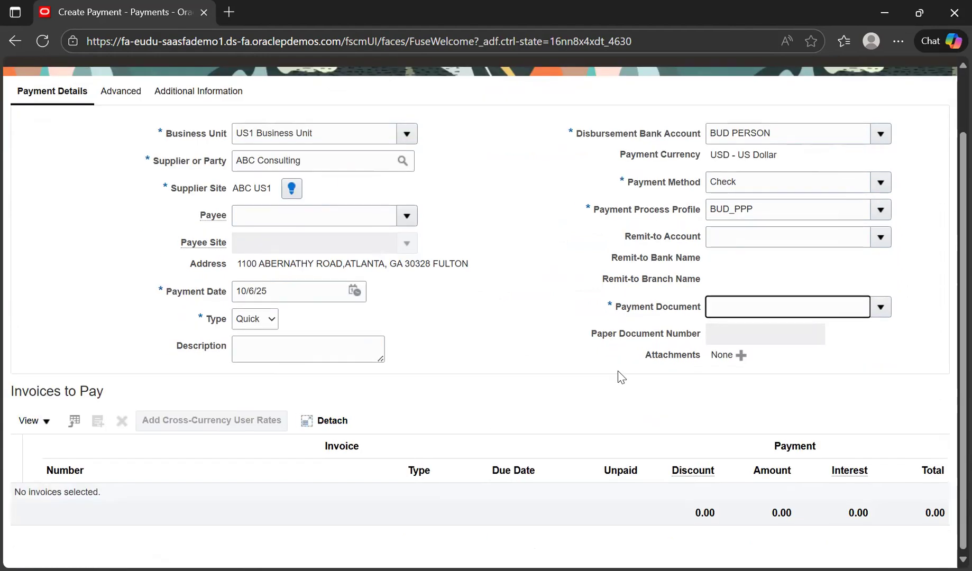
scroll(618, 375, up, 2)
scroll(635, 318, down, 2)
click(881, 305)
click(707, 214)
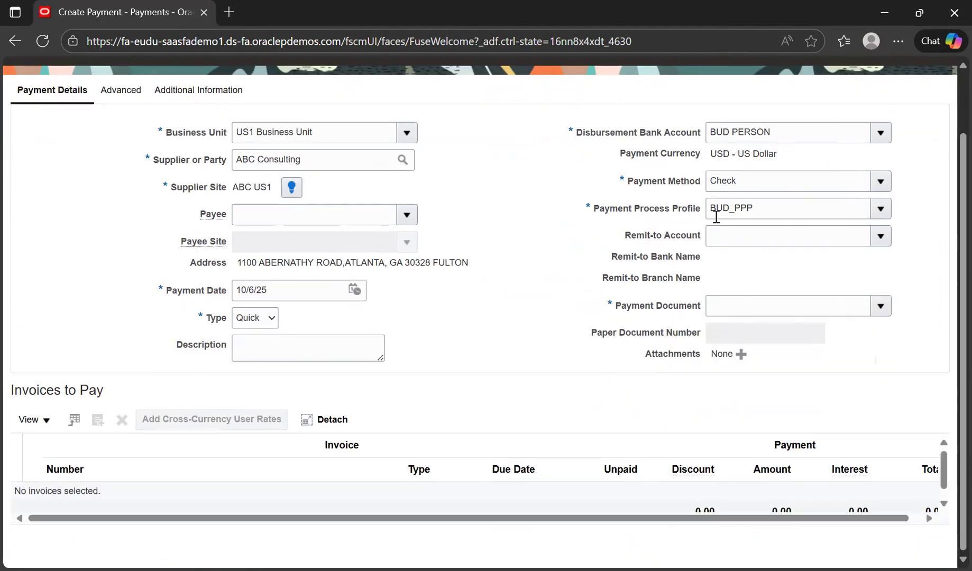
Switch the disbursement bank account to BofA-2869 and set the payment process profile to Bank Transfer Request.
click(880, 132)
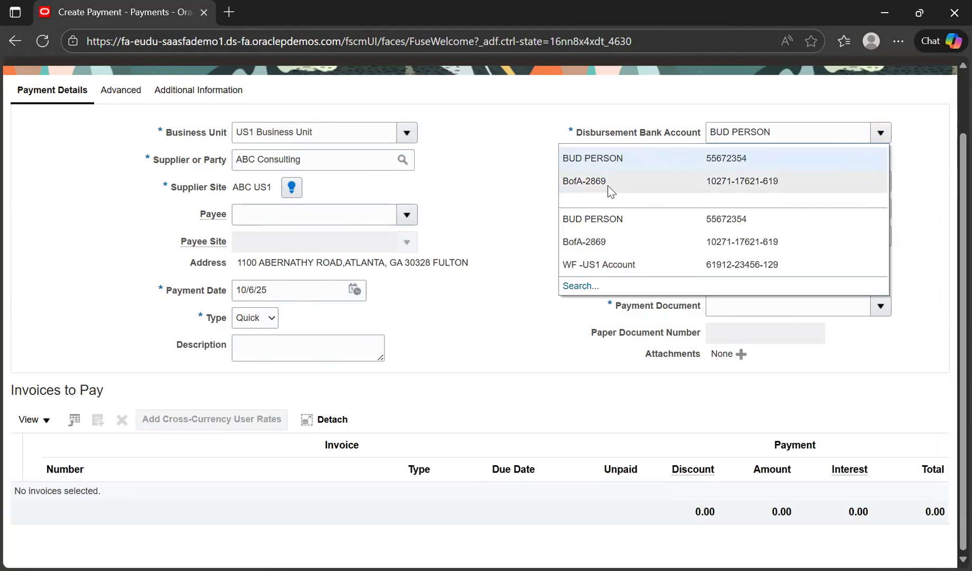
click(607, 182)
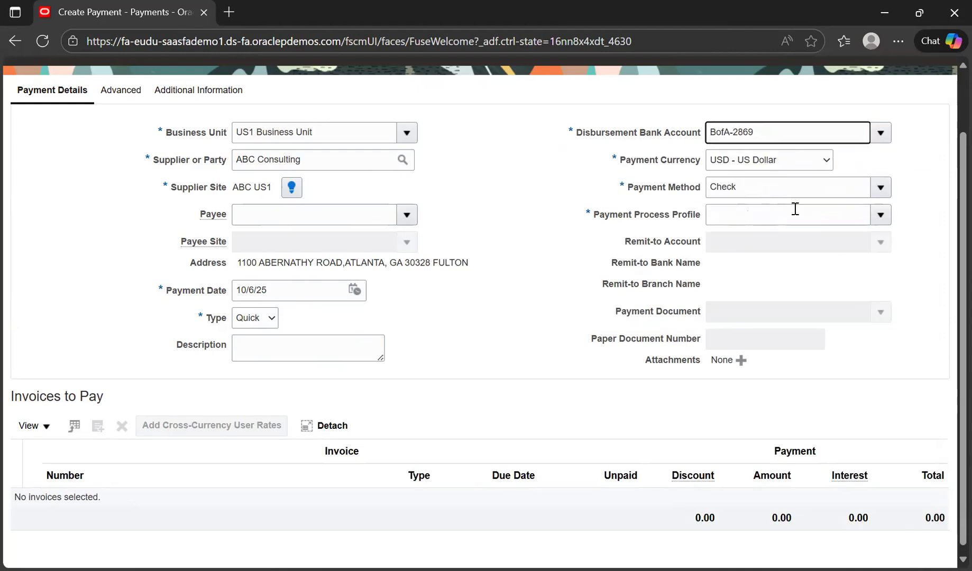
click(812, 214)
click(887, 215)
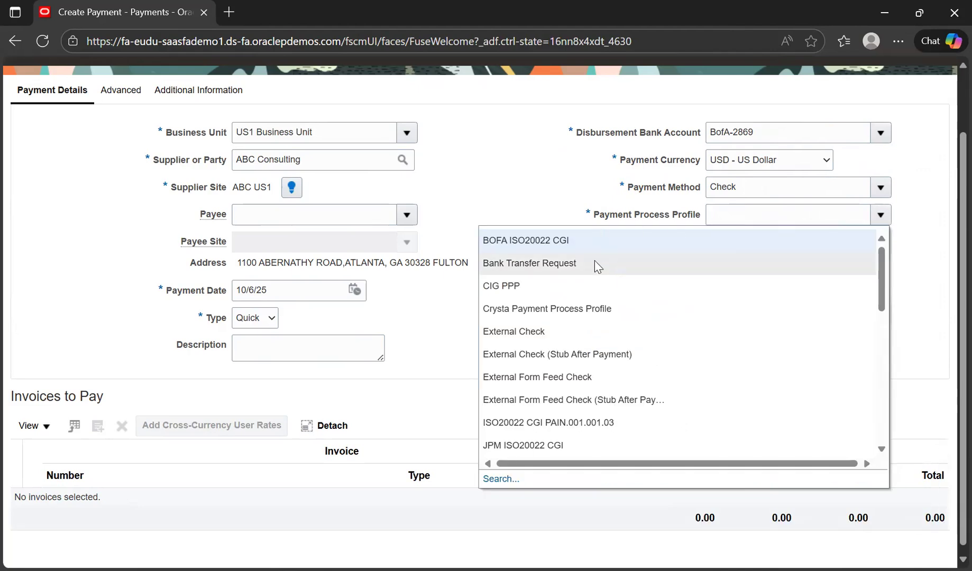
click(596, 264)
Try to choose a payment document for the BofA-2869 account with the Bank Transfer Request profile.
click(880, 316)
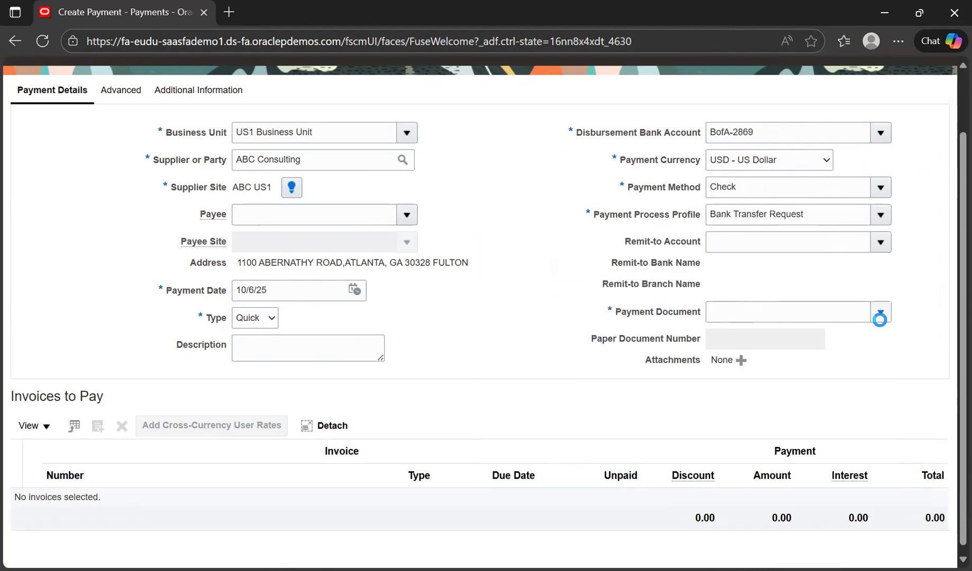
click(714, 338)
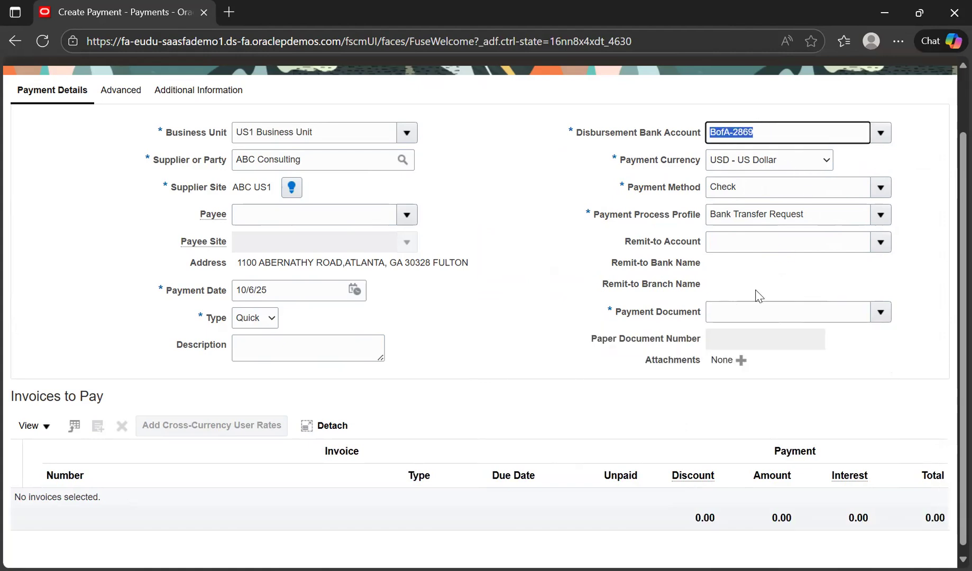
click(762, 138)
drag(762, 138, 698, 148)
click(848, 132)
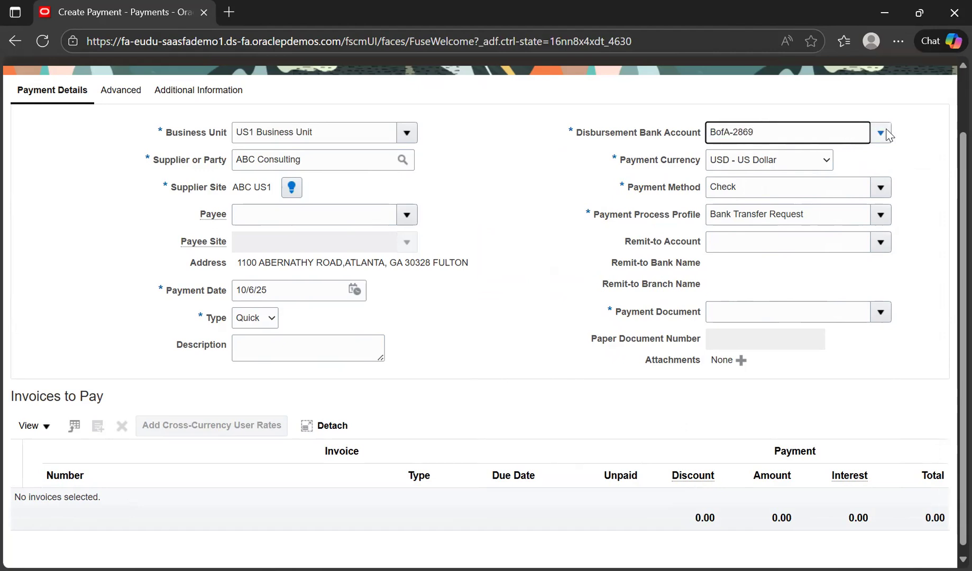
click(797, 315)
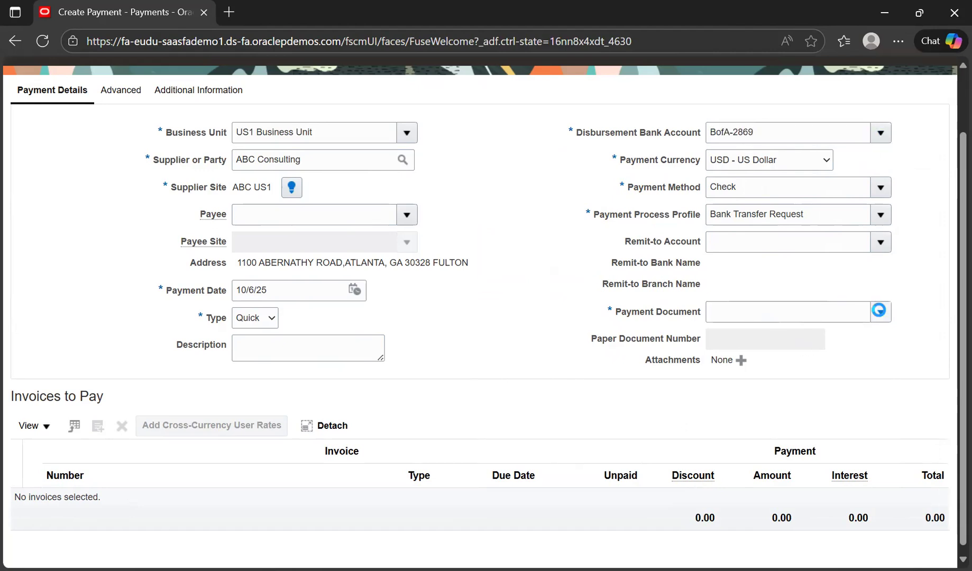
click(879, 314)
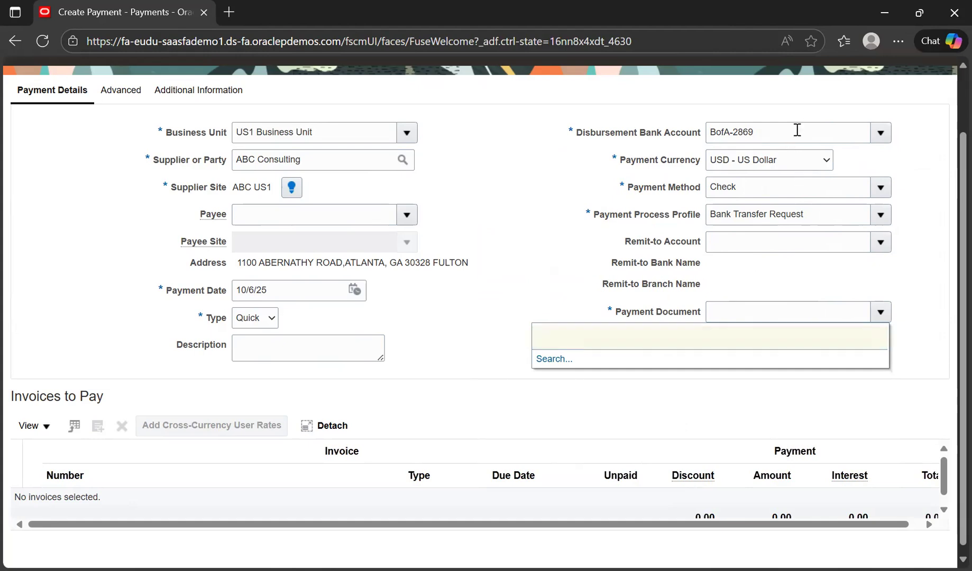
Set the payment's disbursement bank account to BUD PERSON.
click(797, 132)
click(880, 133)
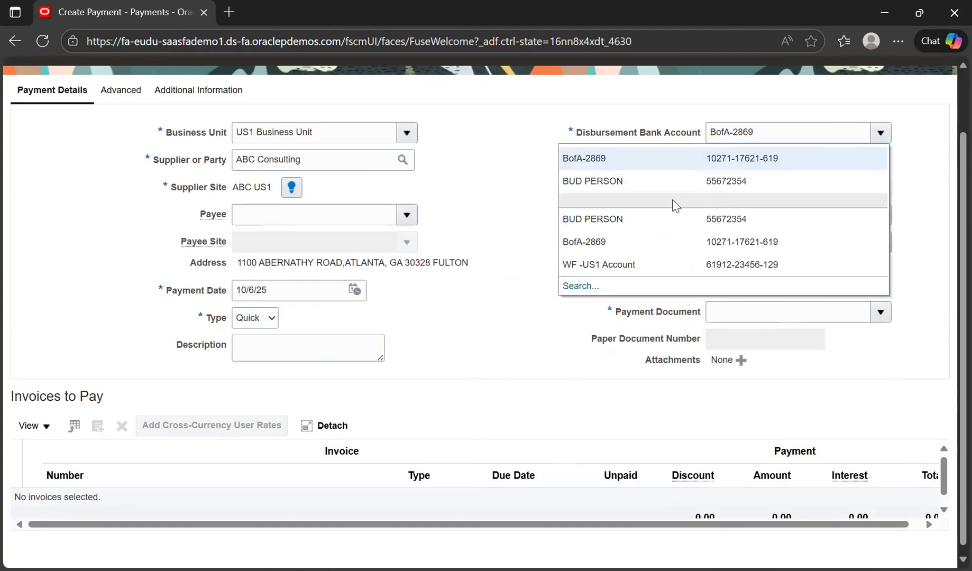
click(651, 184)
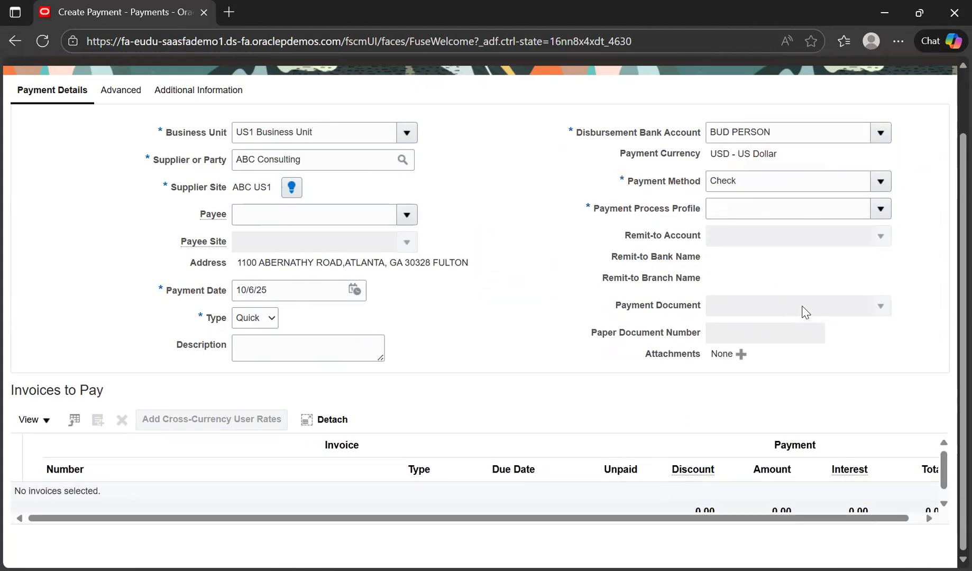
Set the payment process profile to CIG PPP and the payment document to BUD CHECK DOC.
click(881, 210)
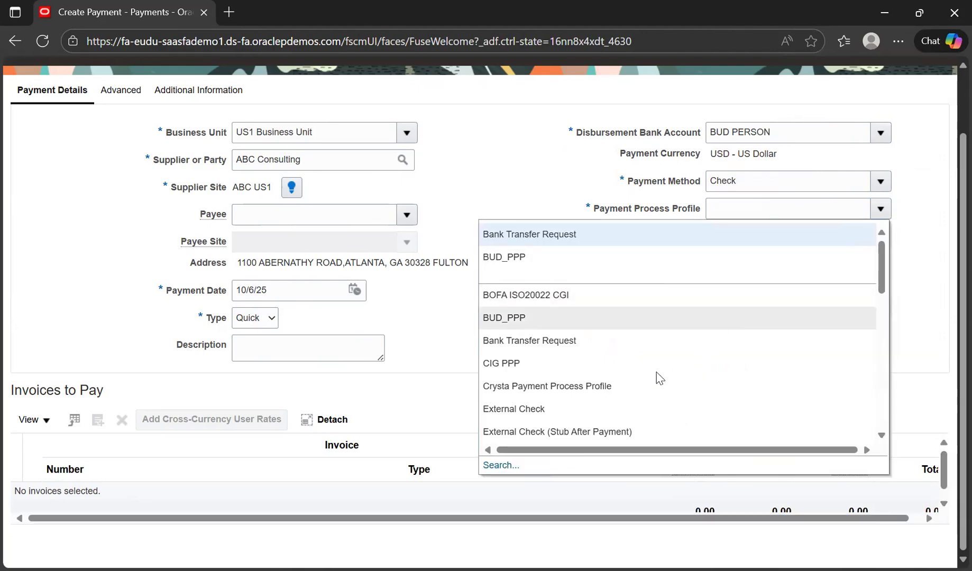
click(630, 361)
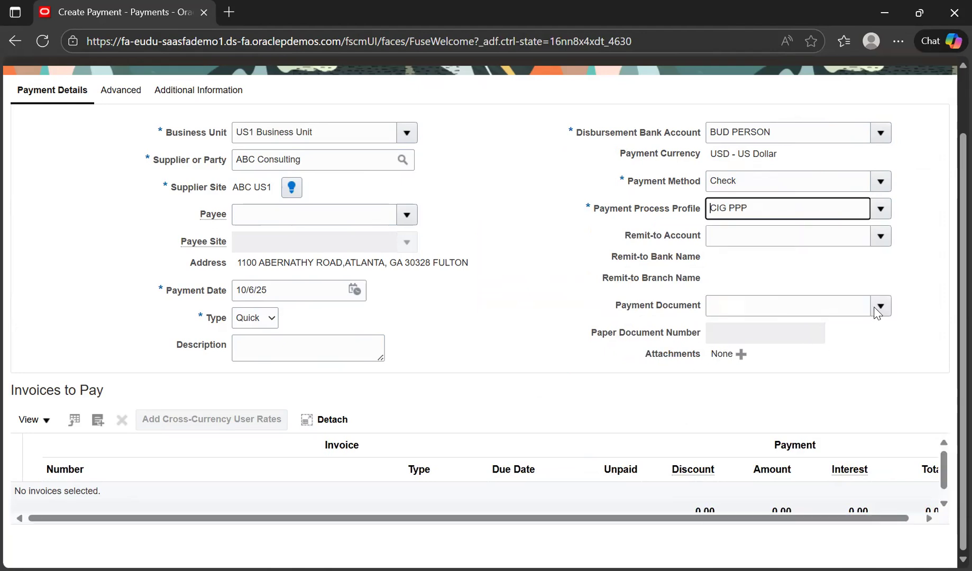
click(877, 305)
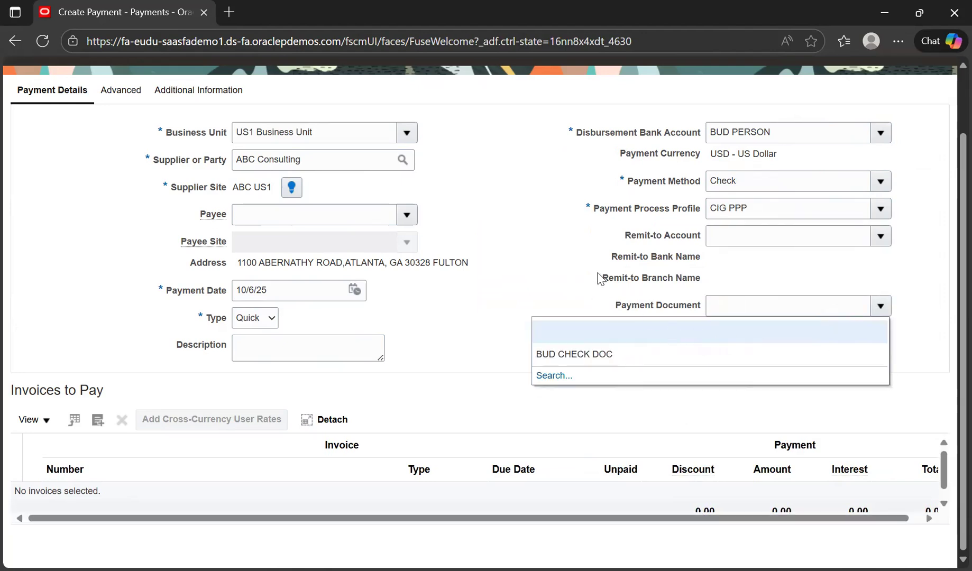
click(605, 355)
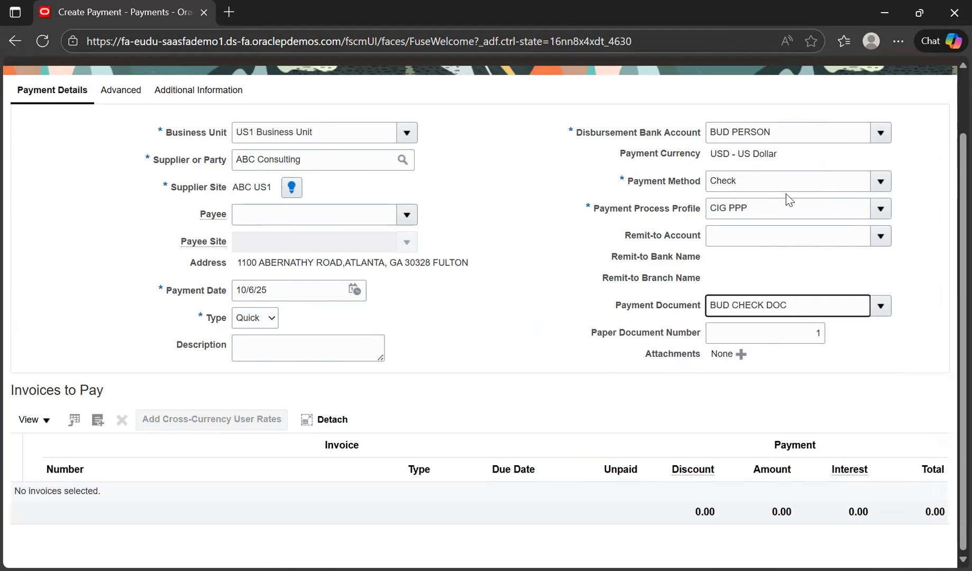
Review the payment process profile, the payment document and the paper document number of the new payment.
drag(617, 209, 703, 215)
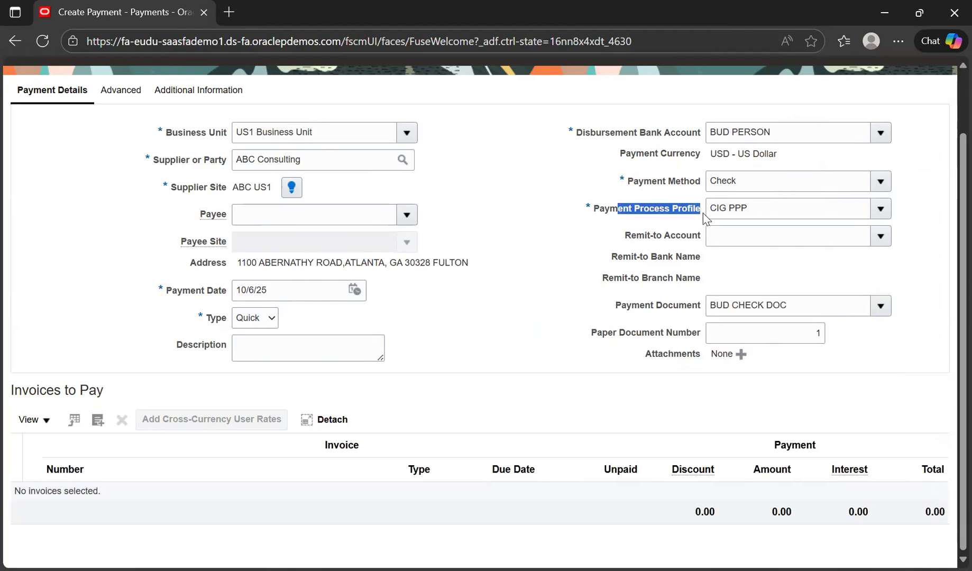
click(797, 259)
drag(807, 304, 685, 320)
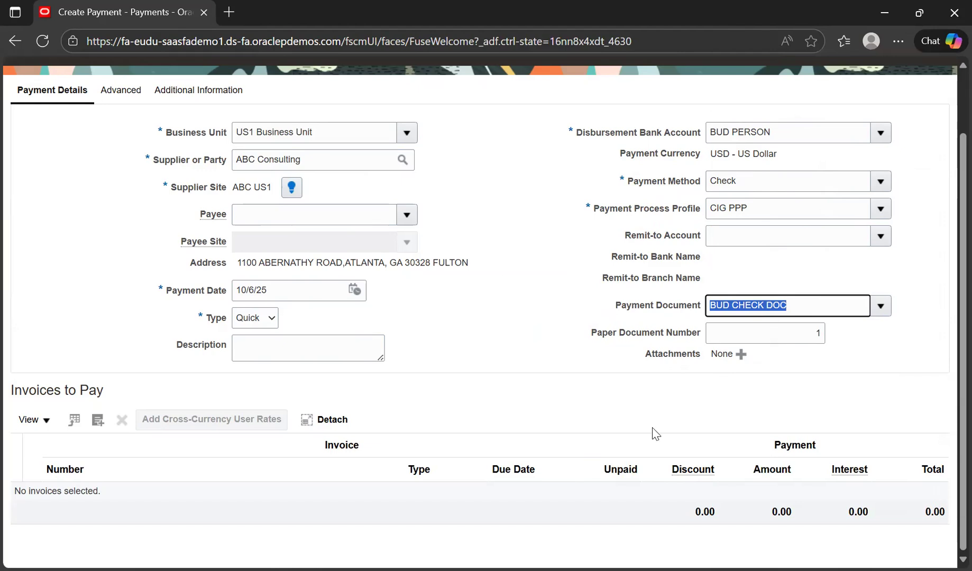
click(529, 296)
scroll(766, 381, up, 2)
scroll(756, 375, down, 2)
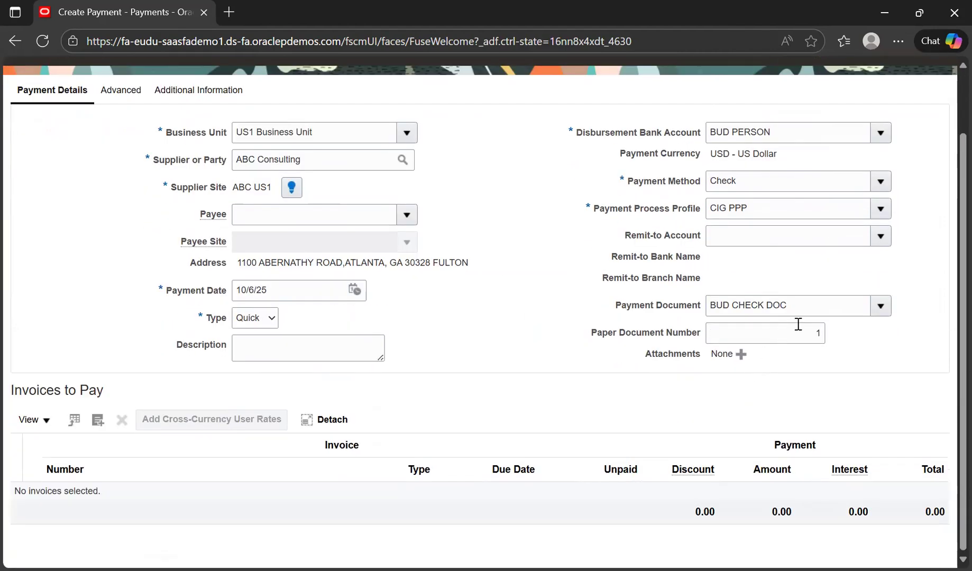
drag(797, 306, 710, 324)
drag(632, 308, 694, 309)
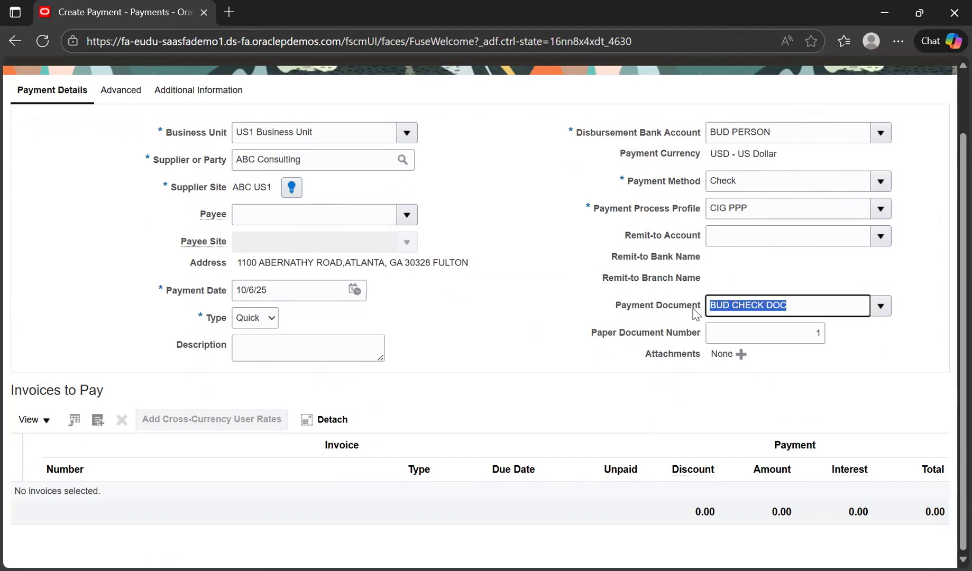
click(547, 317)
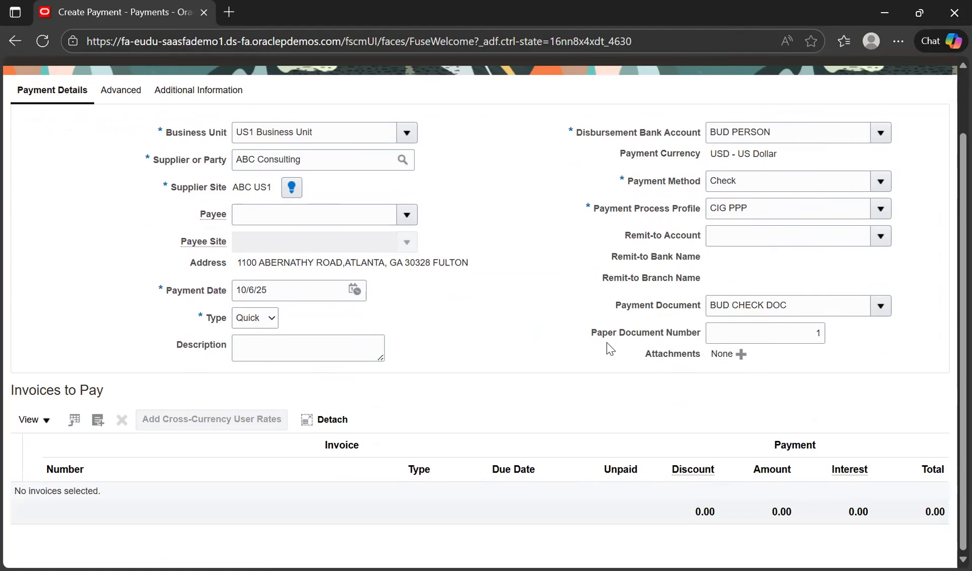
double_click(814, 333)
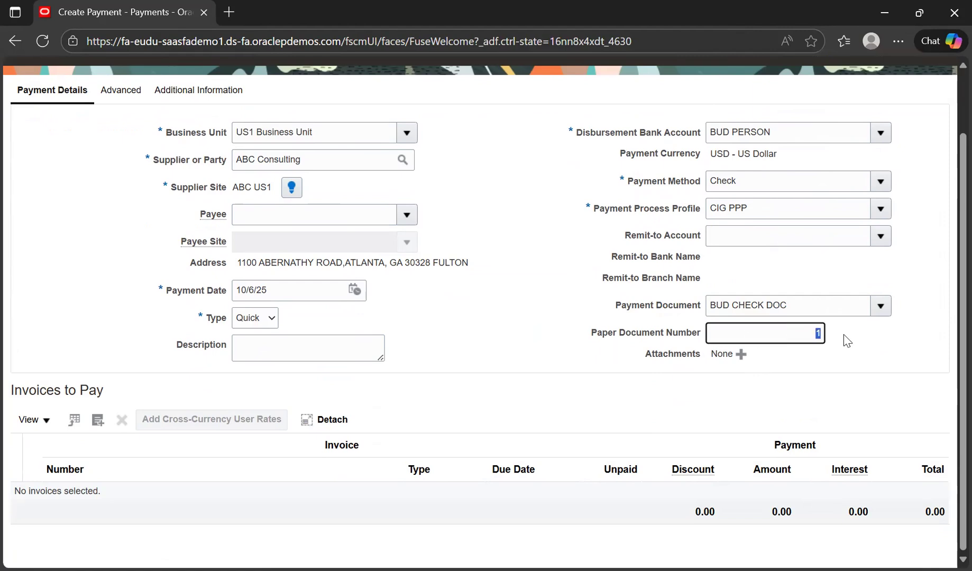
click(816, 335)
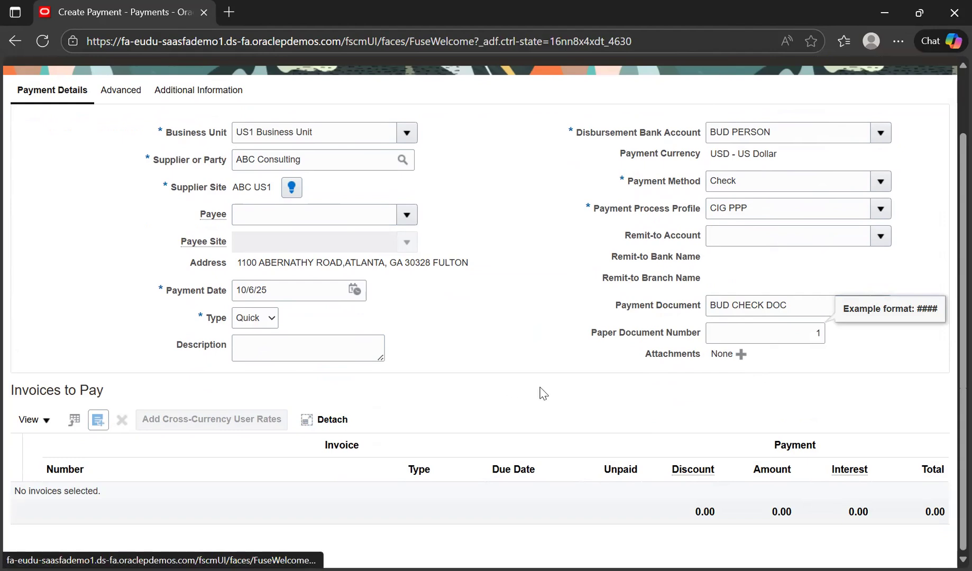
Add the ABC Consulting invoice MI777 to the payment's invoices to pay.
drag(15, 391, 104, 394)
click(98, 421)
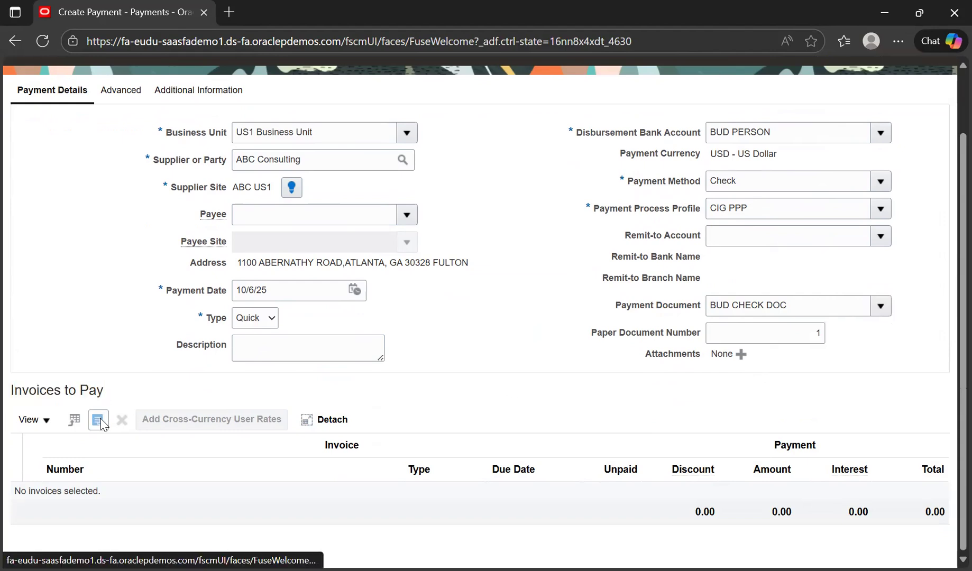
click(98, 421)
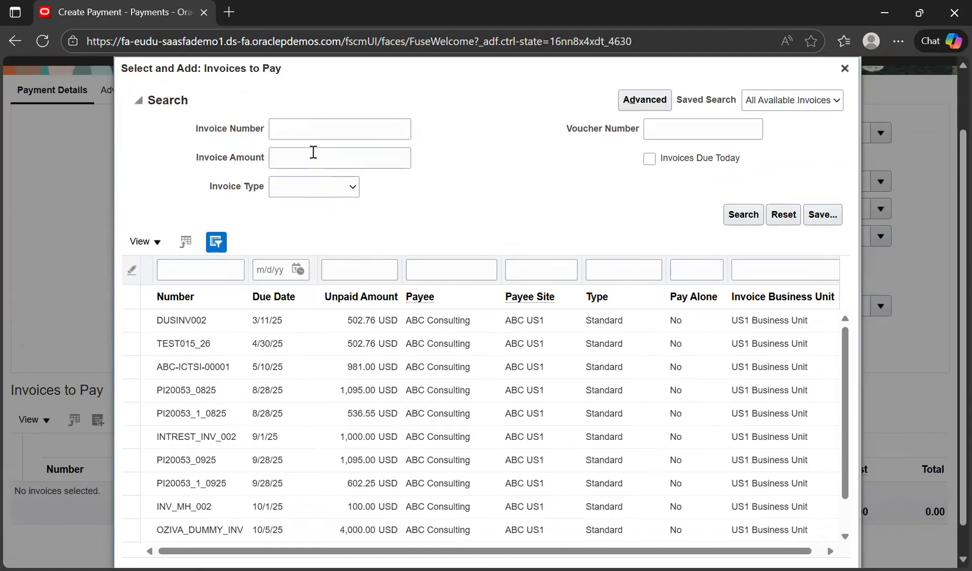
click(297, 128)
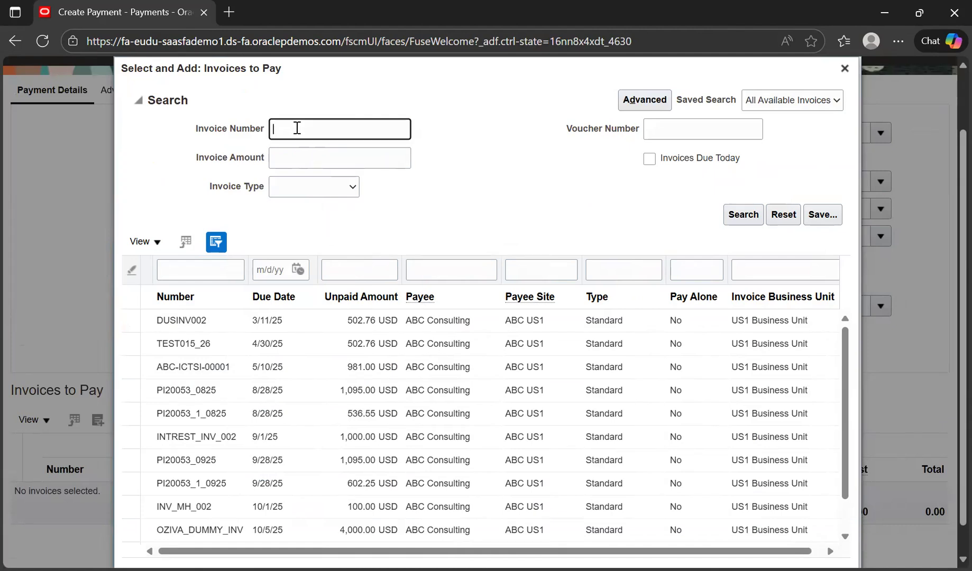
scroll(276, 470, down, 1)
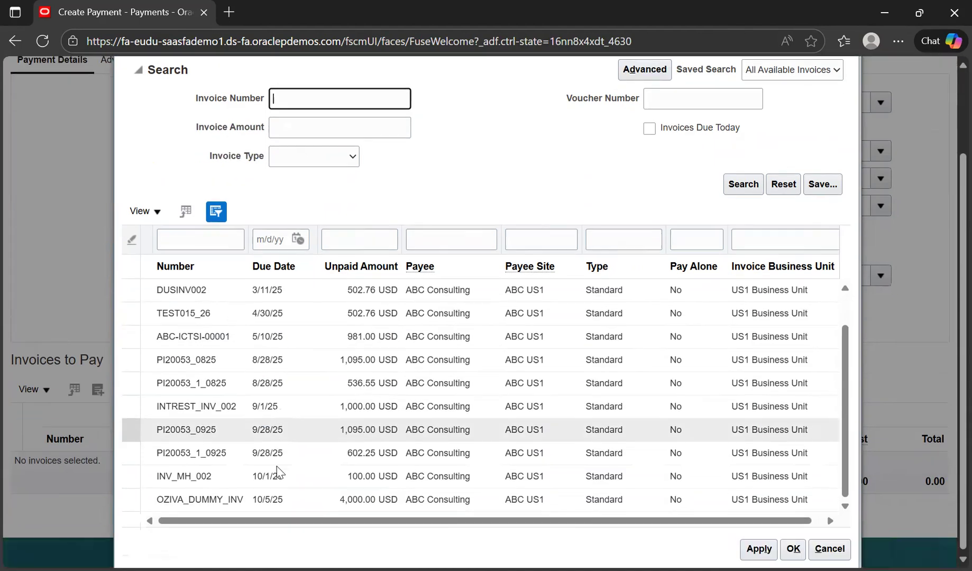
click(277, 470)
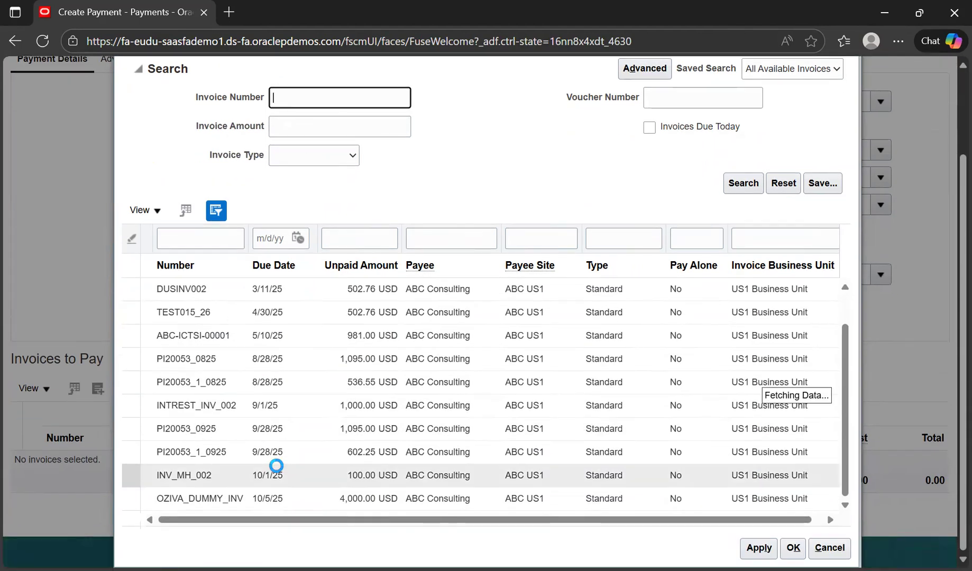
scroll(276, 471, down, 5)
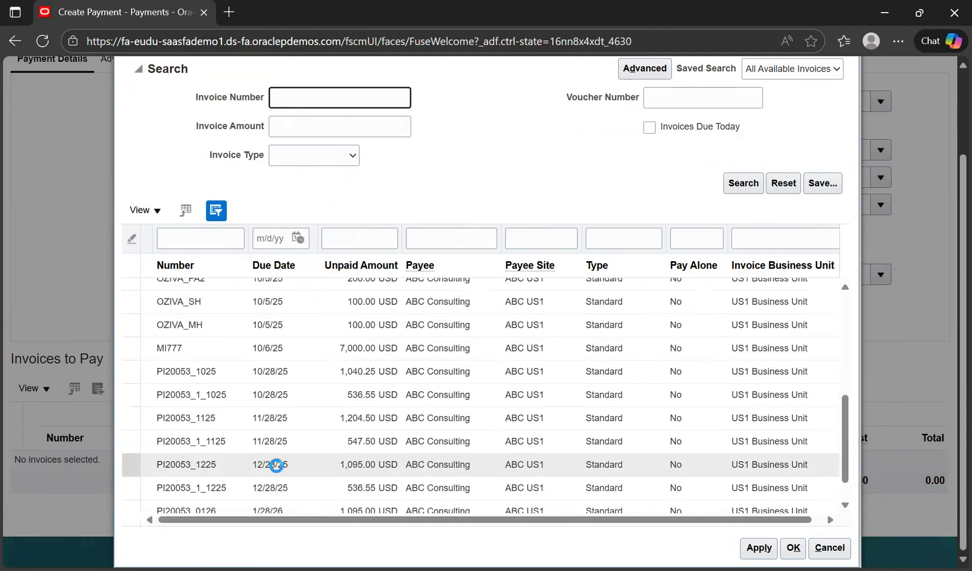
scroll(277, 471, down, 3)
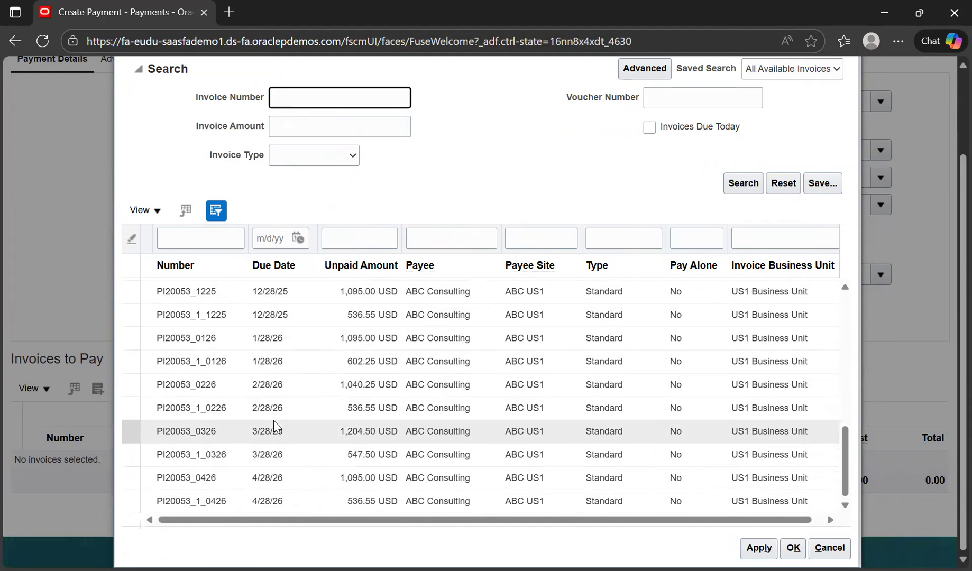
scroll(273, 423, up, 8)
scroll(273, 421, down, 2)
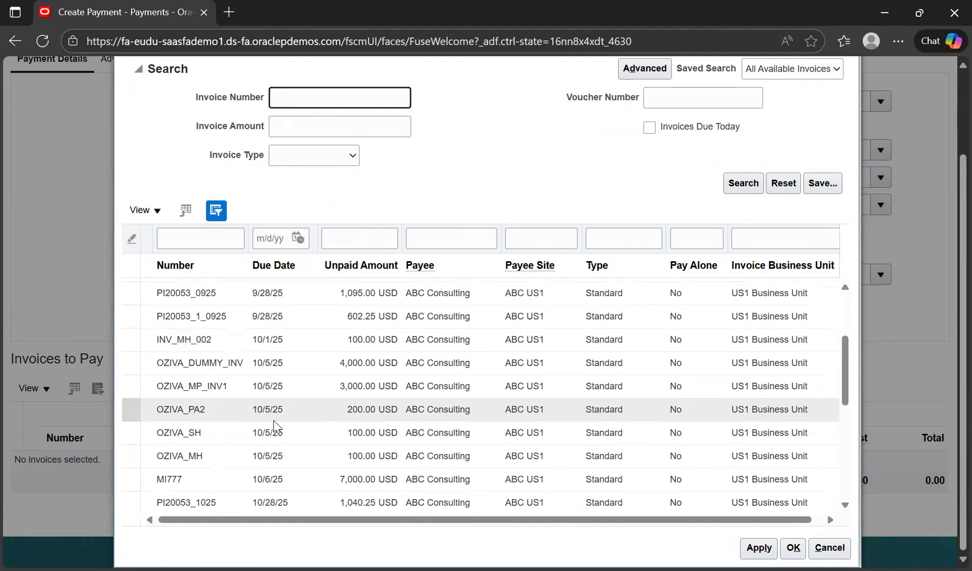
click(237, 483)
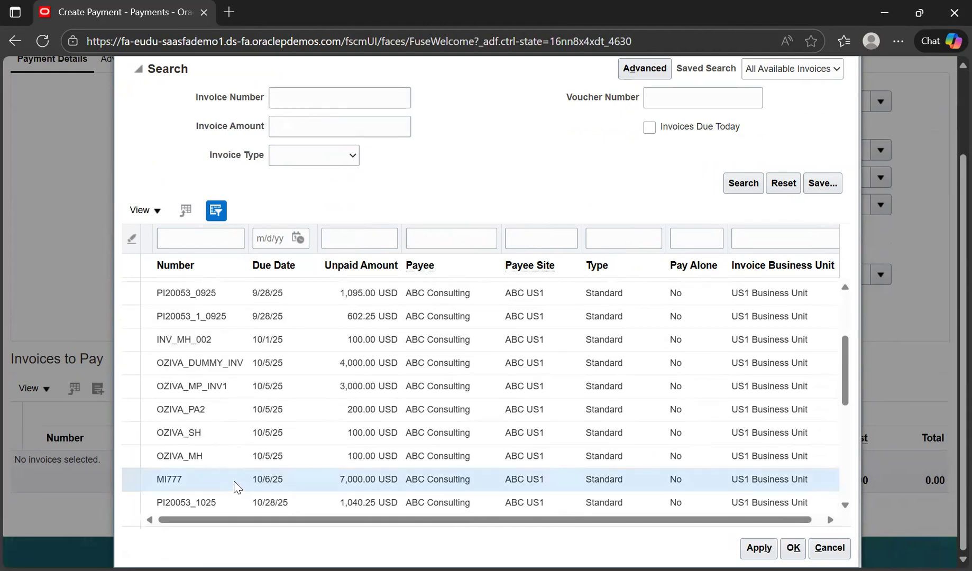
click(758, 548)
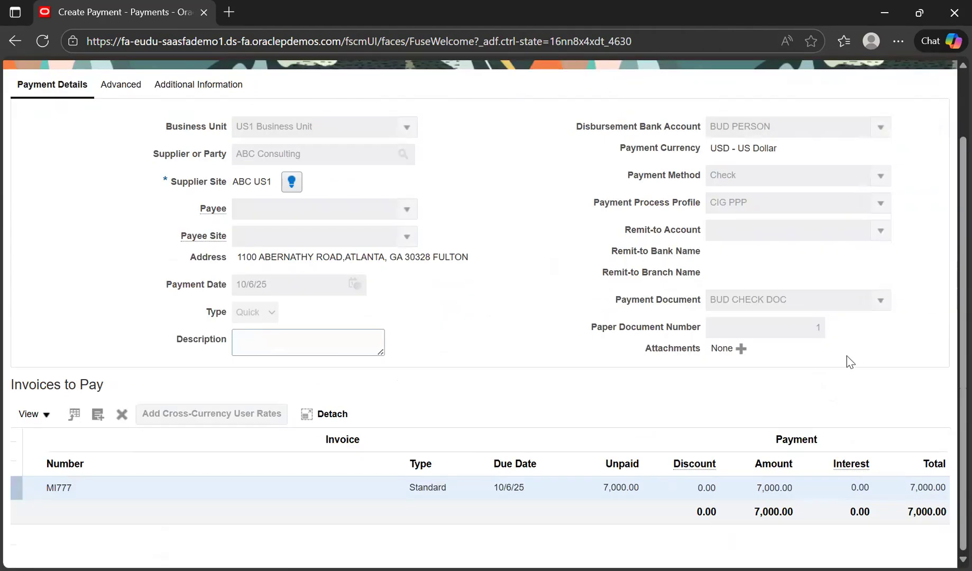
Set the discount on invoice MI777 in the invoices to pay to 10.00.
scroll(317, 504, up, 2)
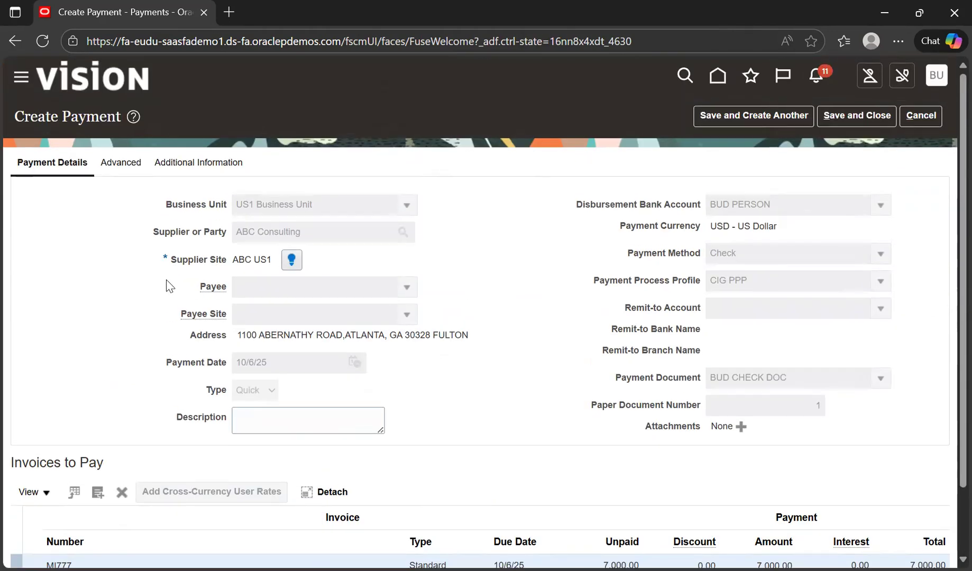
scroll(418, 233, down, 2)
click(613, 486)
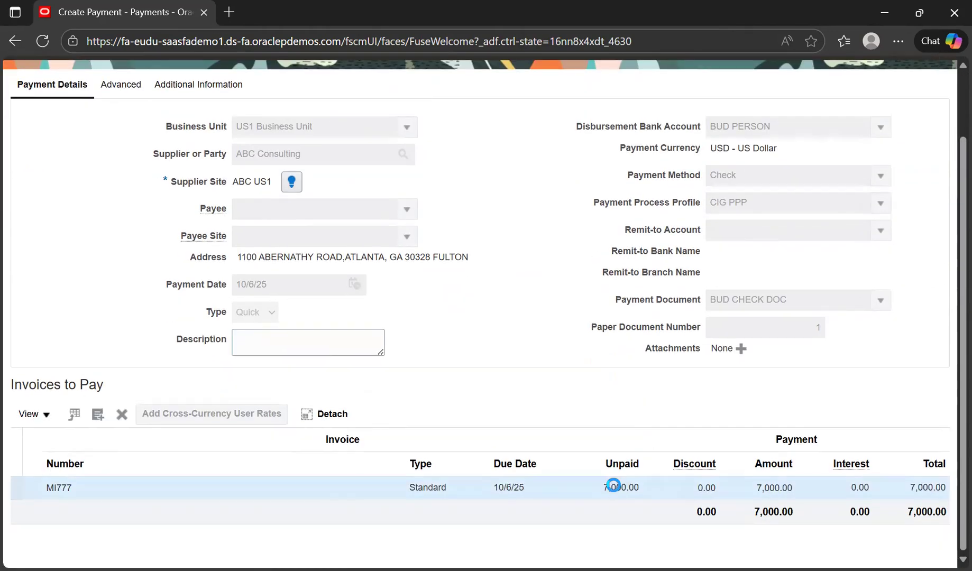
click(750, 497)
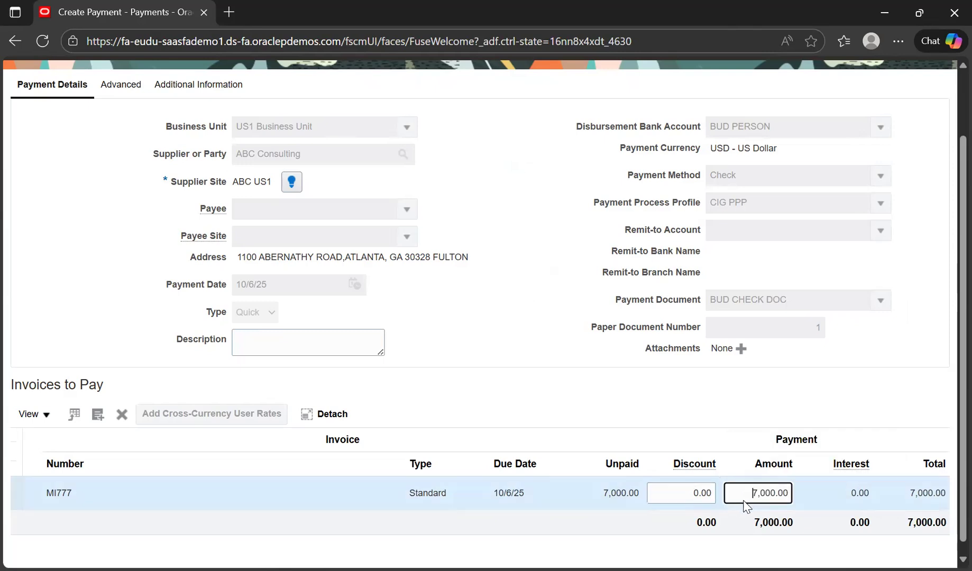
click(681, 497)
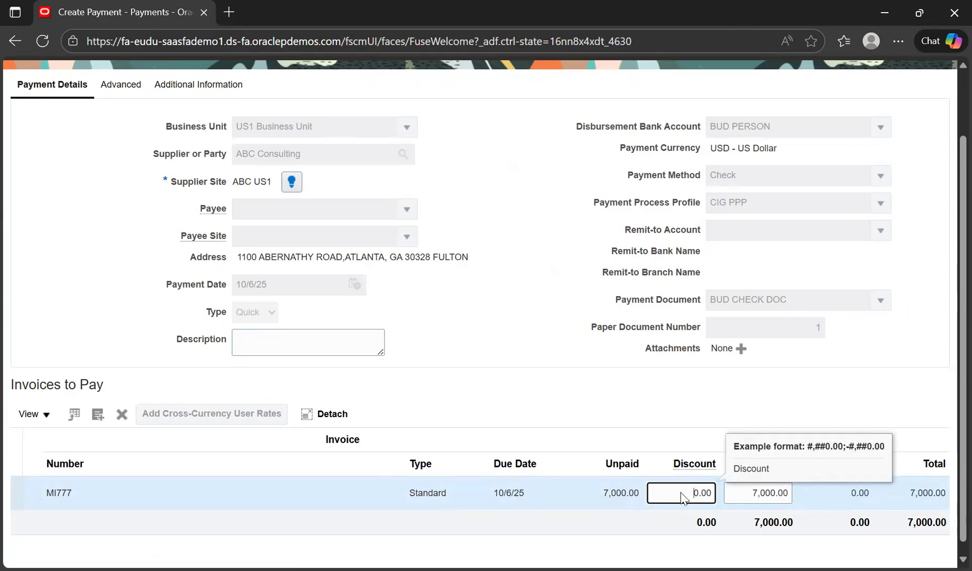
text(1)
click(629, 423)
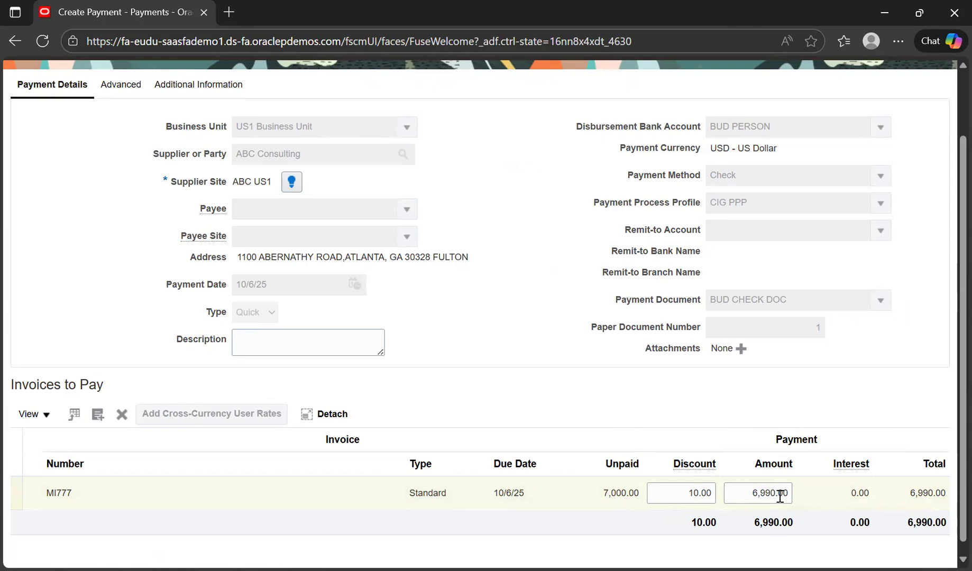
Reset the discount on invoice MI777 to 0.00.
double_click(698, 492)
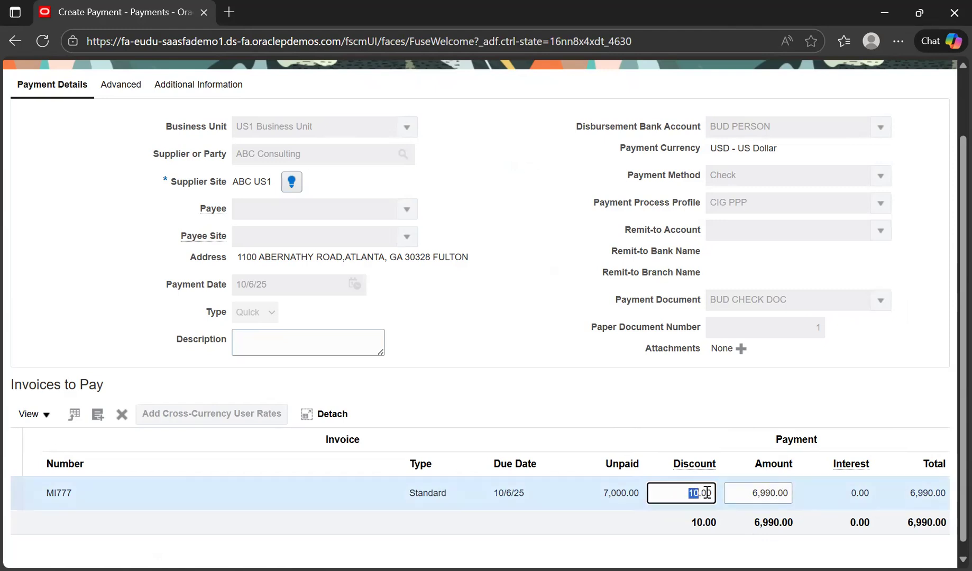
key(BackSpace)
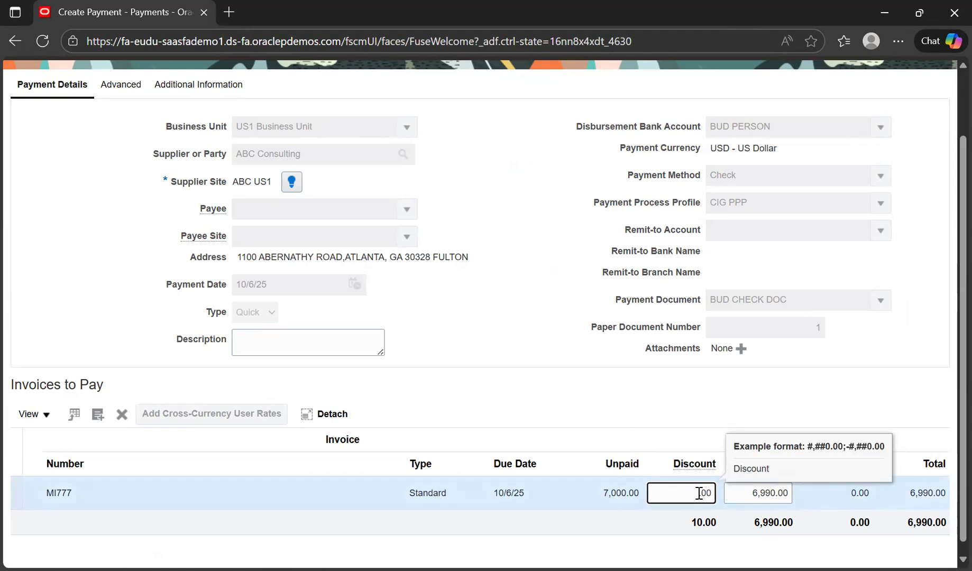
click(617, 403)
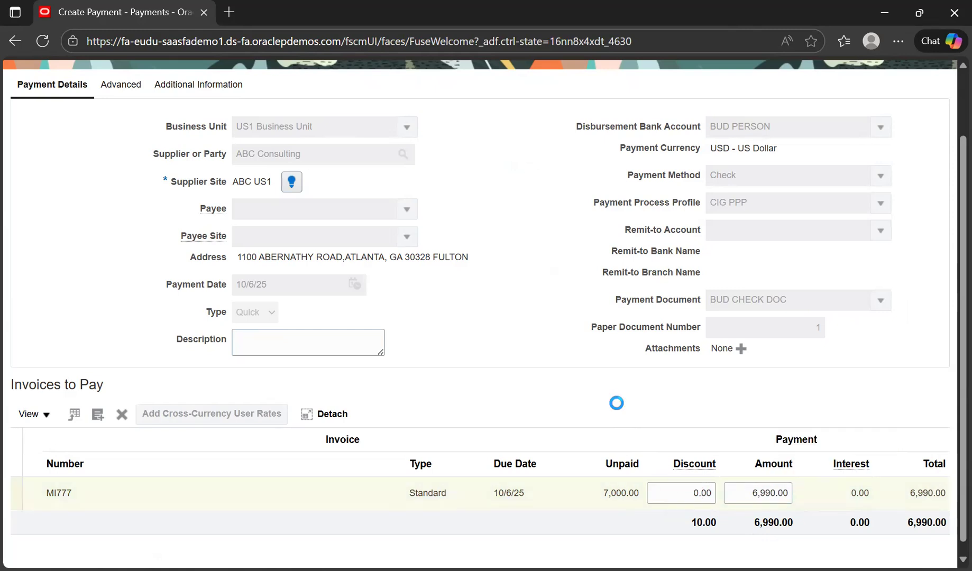
Set the payment amount for invoice MI777 to 2,000.00 as a partial payment.
double_click(744, 492)
click(757, 493)
drag(751, 493, 795, 492)
key(BackSpace)
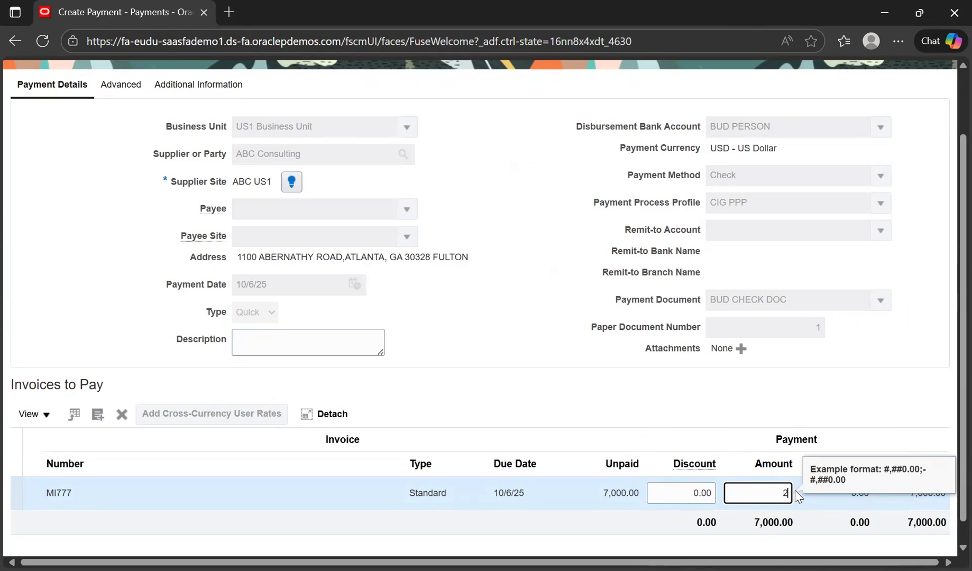
key(Tab)
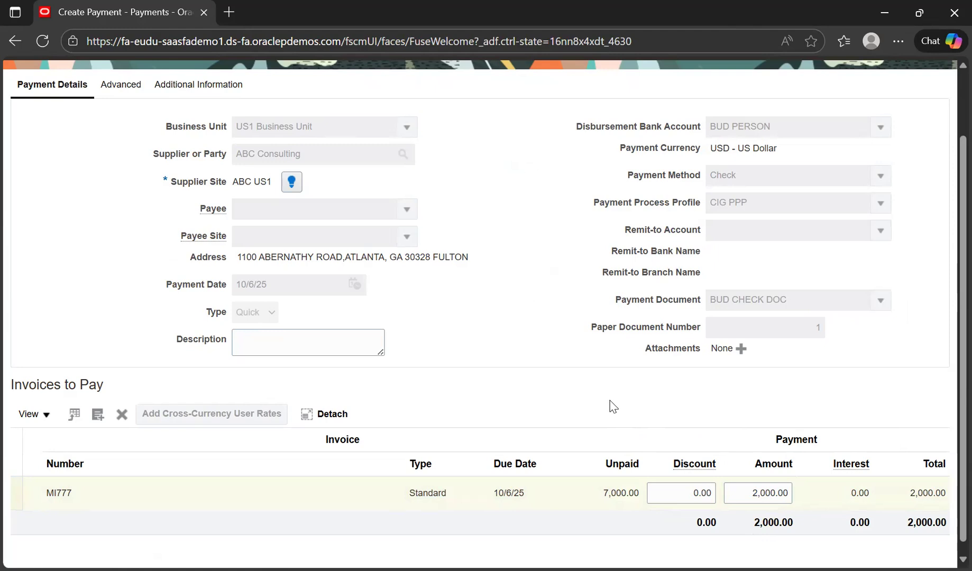
Save and close the new payment and acknowledge the creation confirmation.
scroll(838, 537, up, 2)
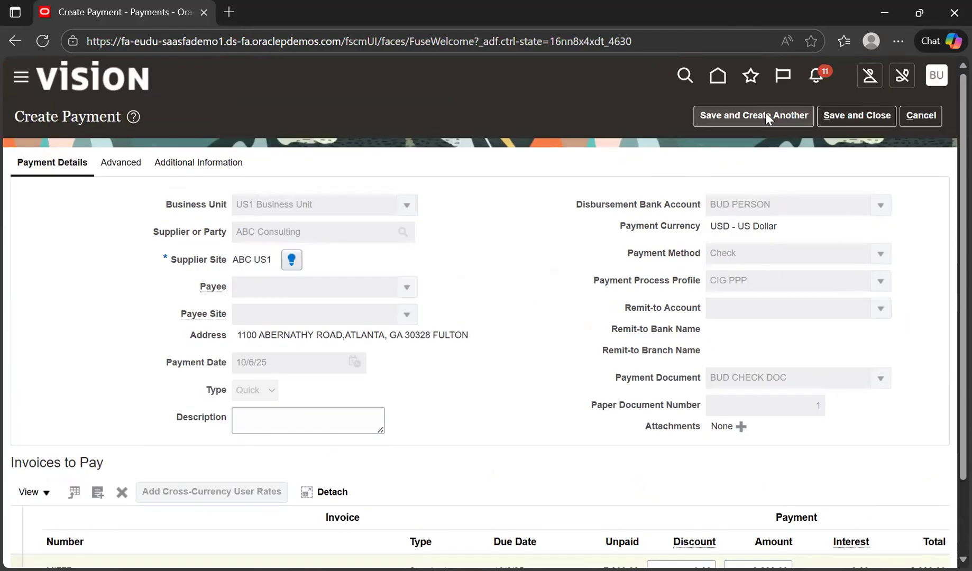
click(862, 115)
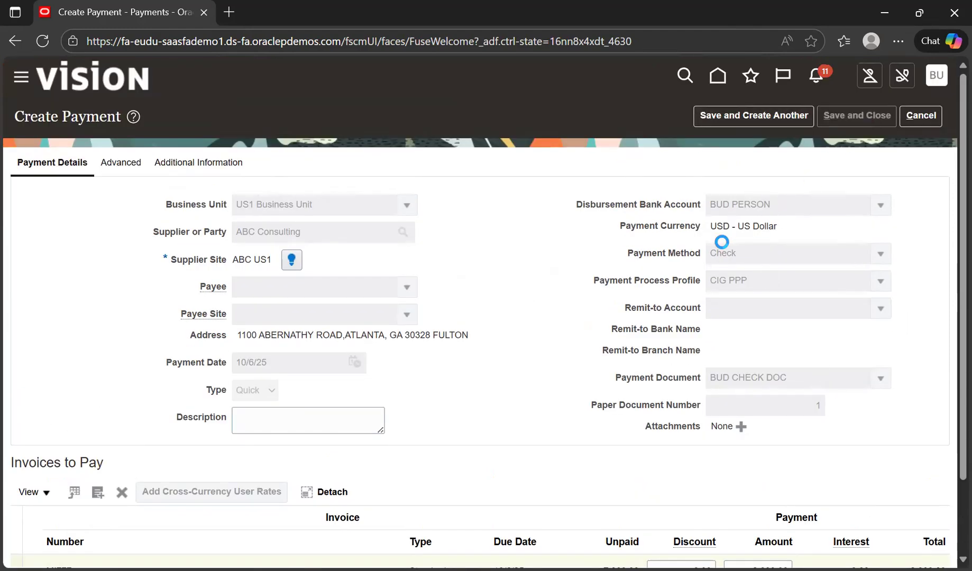
scroll(722, 285, down, 2)
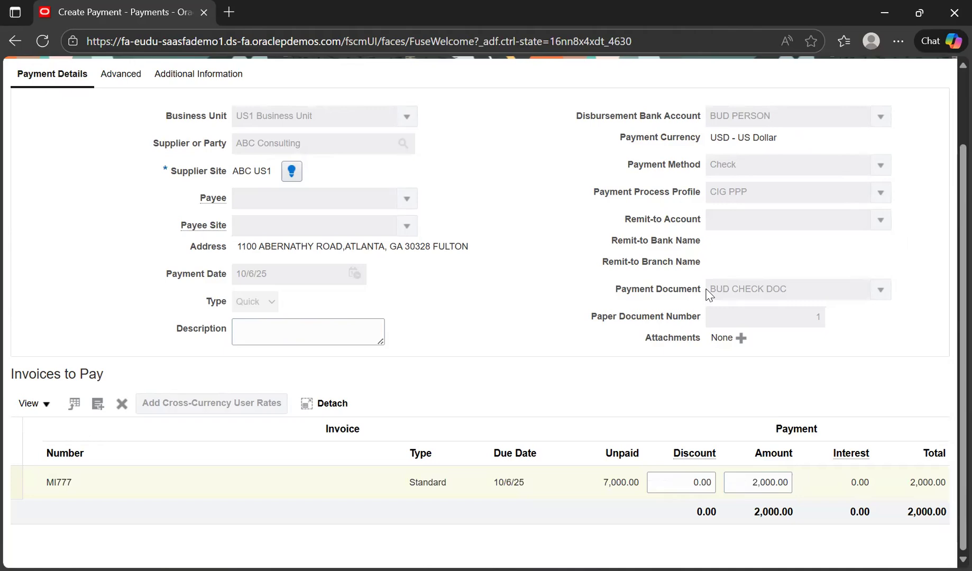
scroll(602, 302, up, 2)
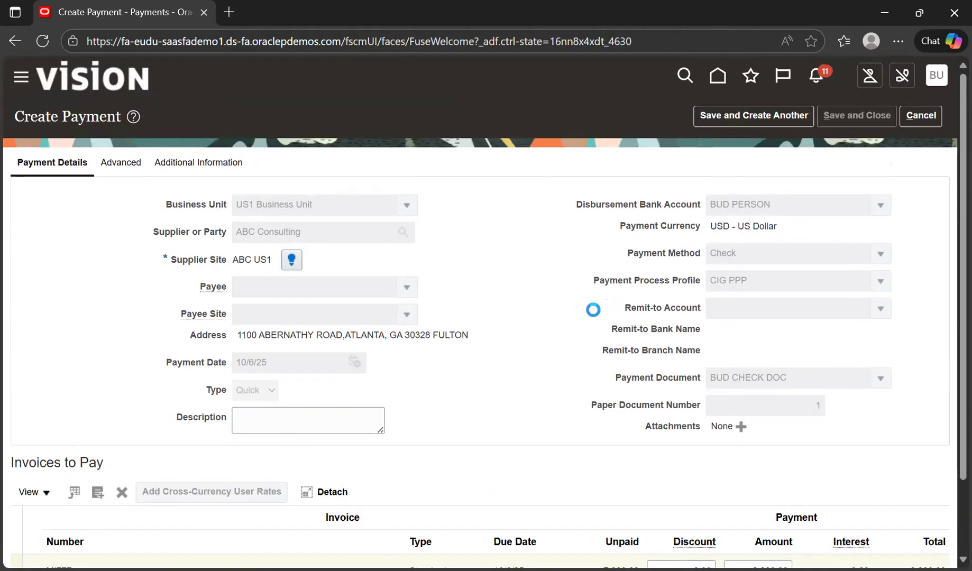
scroll(598, 318, down, 2)
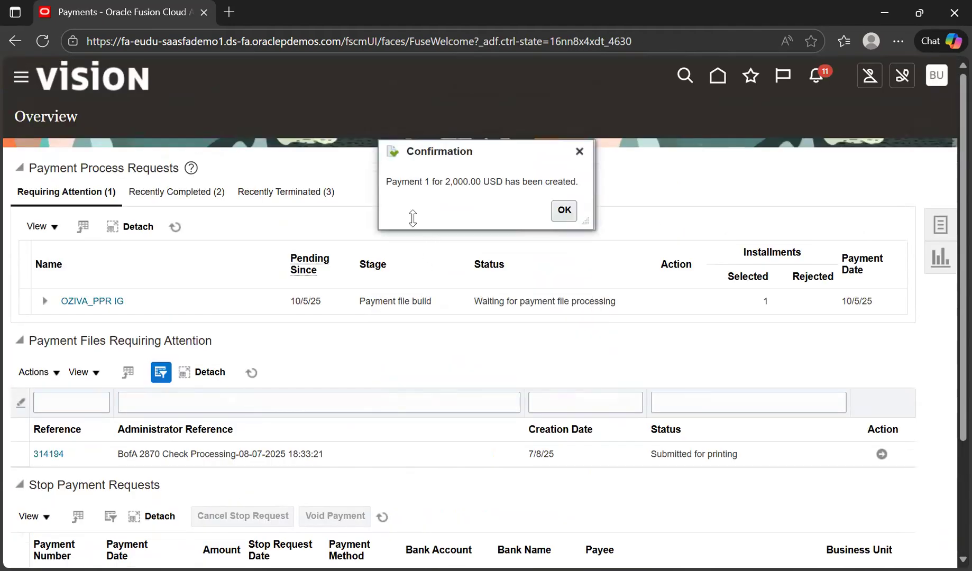
drag(392, 182, 430, 185)
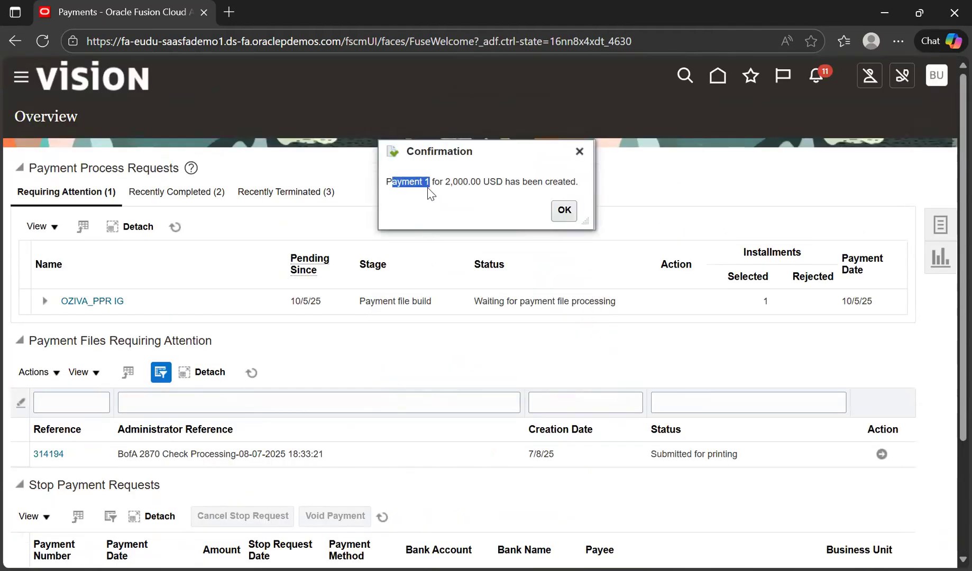
click(571, 215)
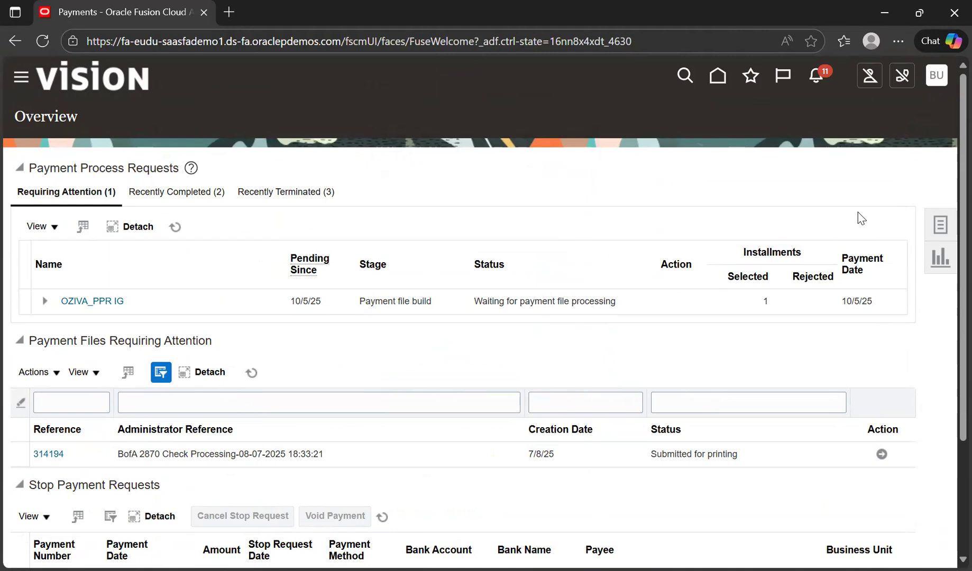
Go to Manage Payments and search for payment number 1.
click(939, 223)
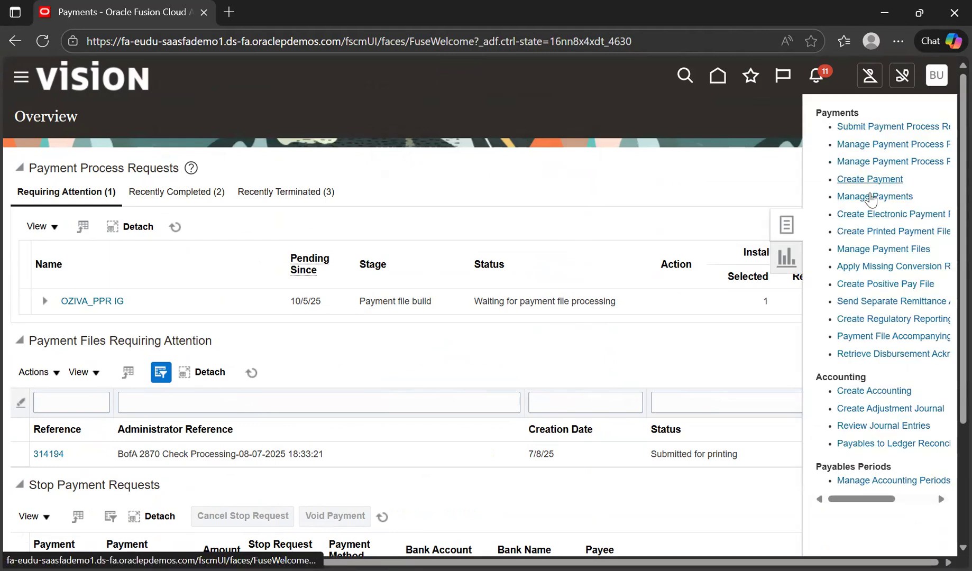
click(870, 197)
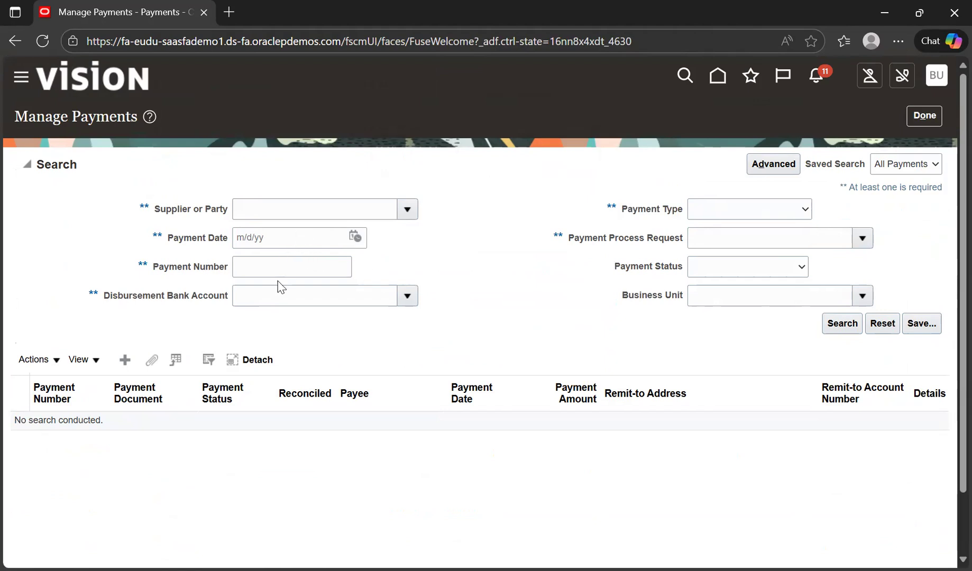
click(272, 265)
text(1)
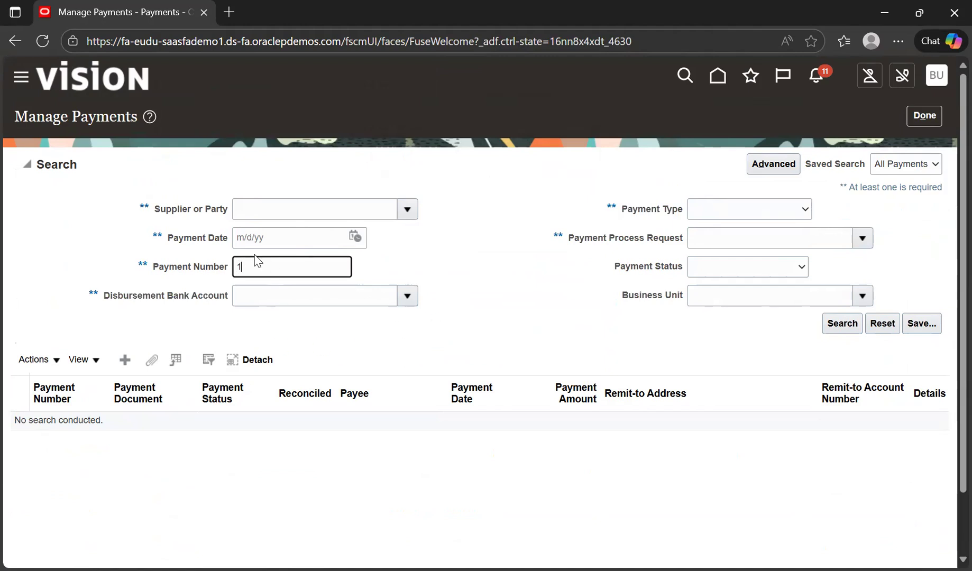
key(Return)
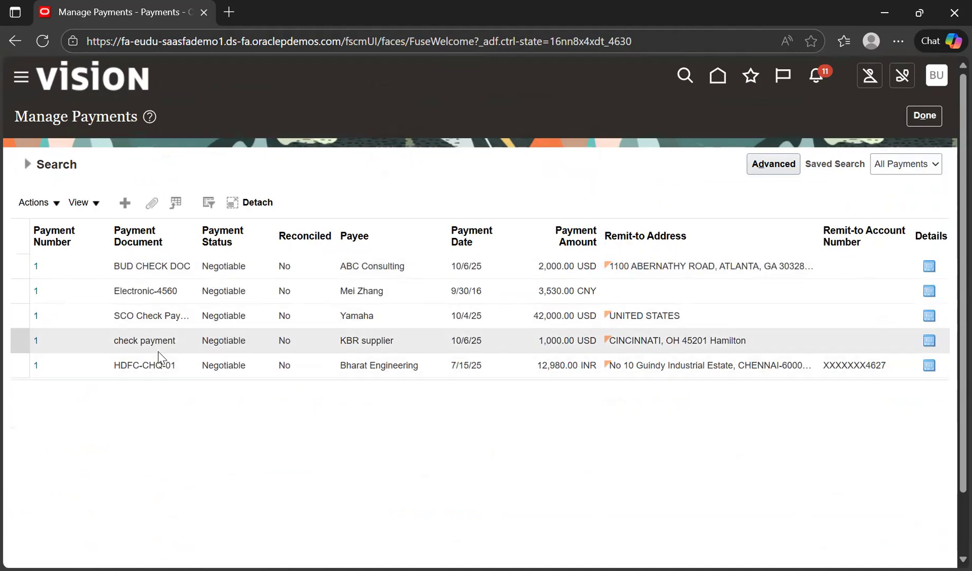
Open the ABC Consulting payment issued with BUD CHECK DOC and create its accounting.
click(309, 264)
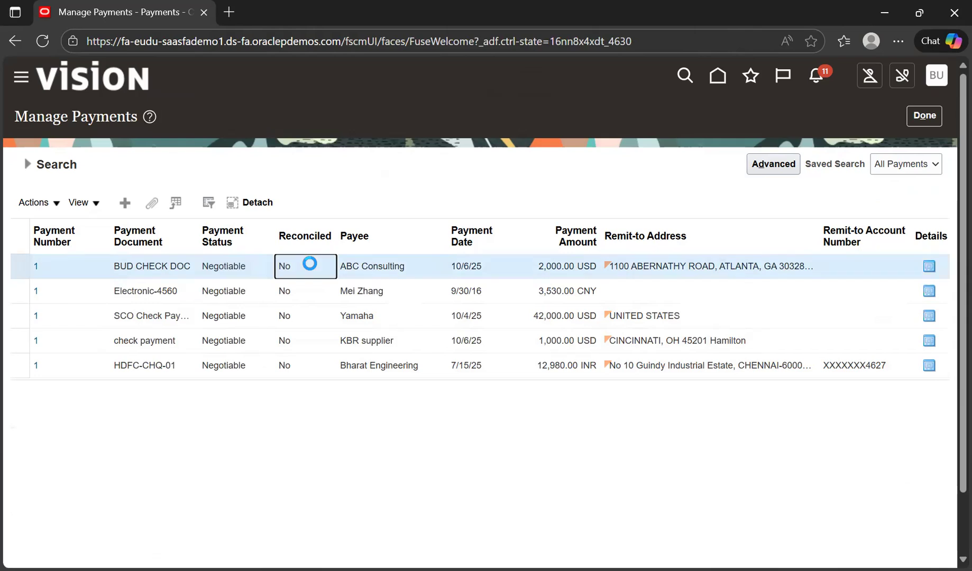
click(35, 264)
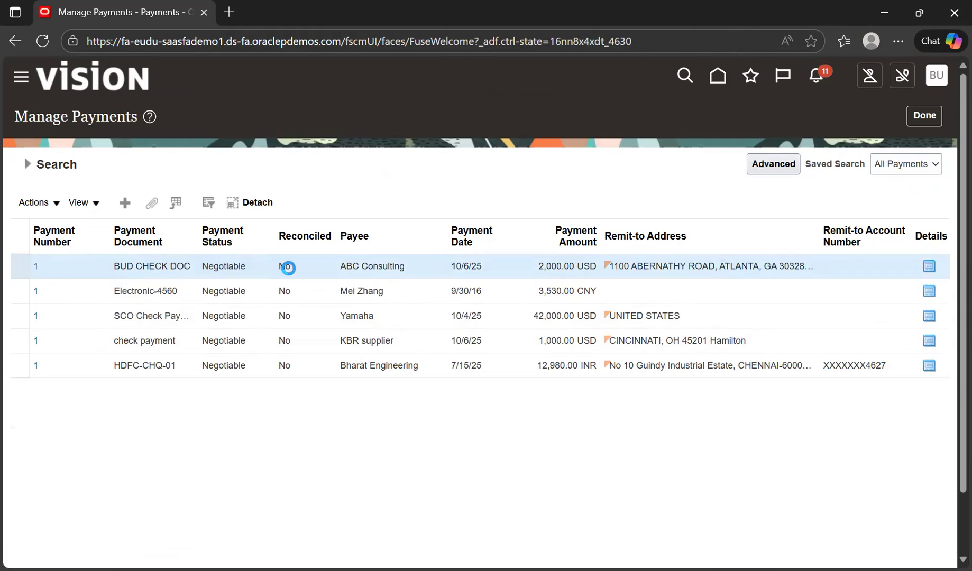
scroll(459, 350, down, 3)
scroll(482, 382, up, 3)
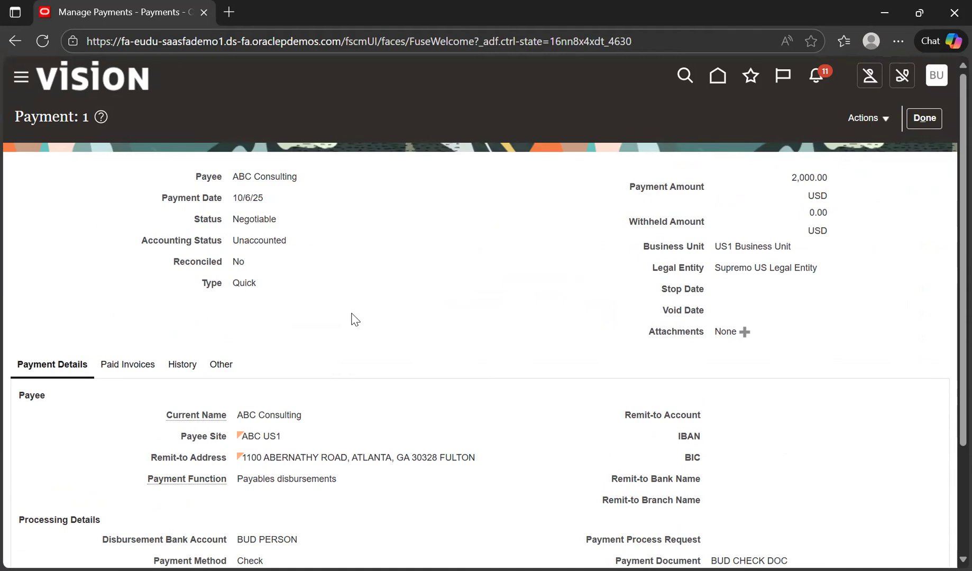
click(874, 121)
click(886, 209)
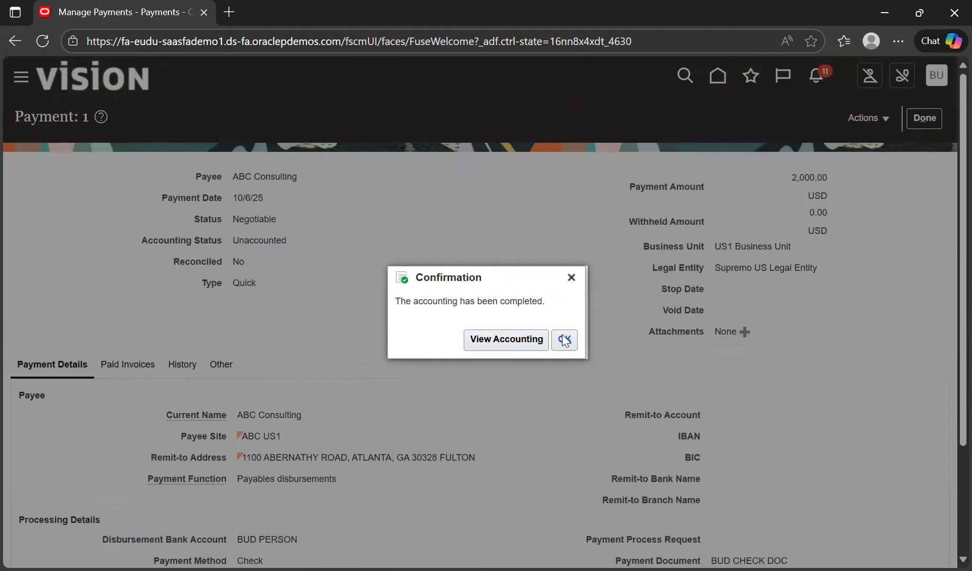
Acknowledge the completed payment accounting and list the invoices from the last 24 hours in the Invoices work area.
click(563, 338)
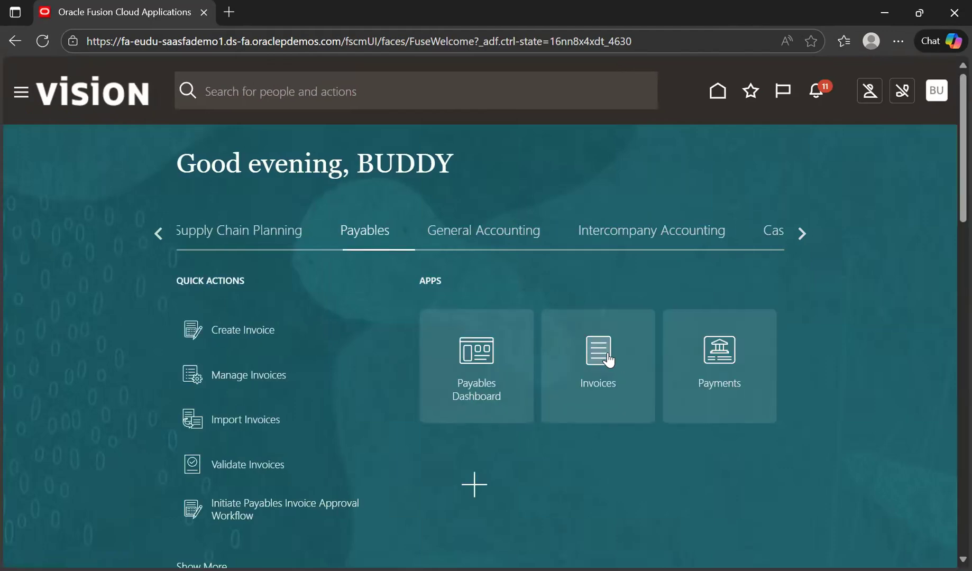
click(587, 421)
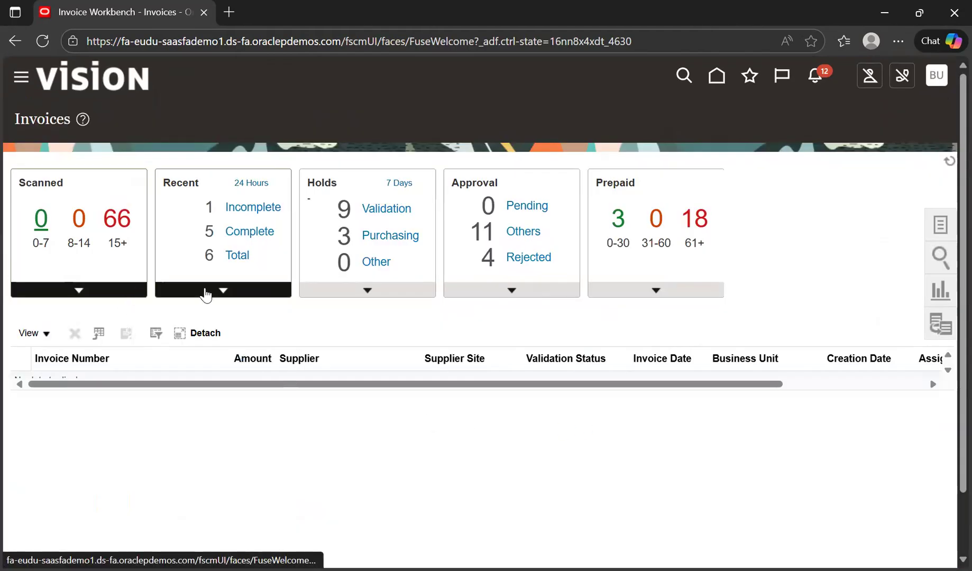
click(206, 294)
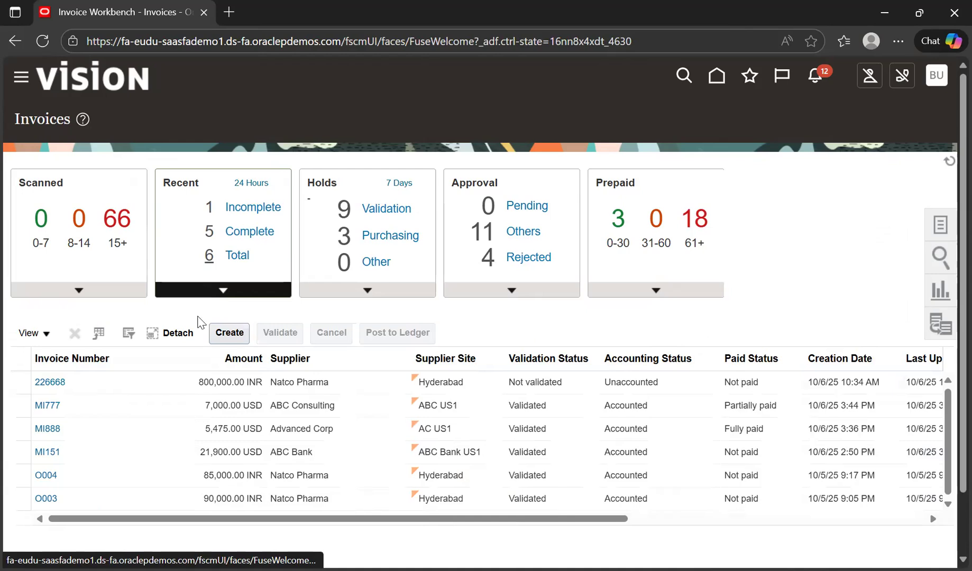
Check the paid status of ABC Consulting invoice MI777 in the recent invoices list.
click(160, 405)
mouse_move(717, 411)
mouse_down()
mouse_move(788, 413)
mouse_move(725, 411)
mouse_up()
click(773, 406)
click(747, 405)
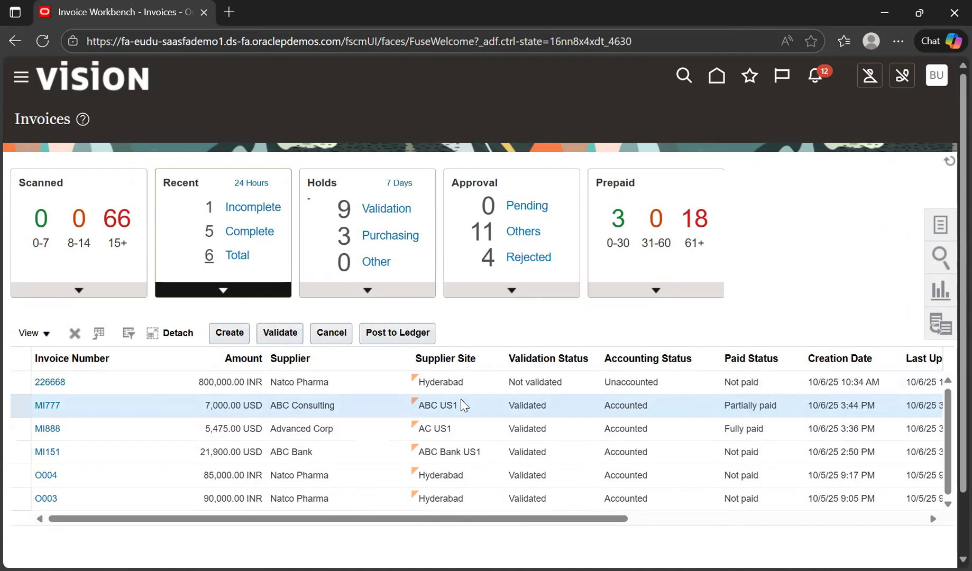
drag(727, 406, 788, 409)
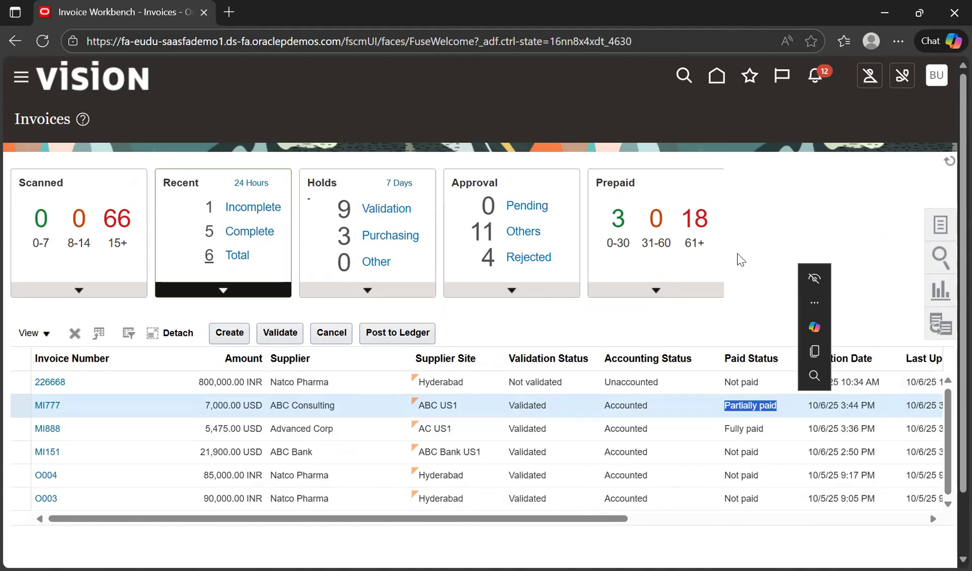
Start a new payment from the Payments work area and examine its available payment types.
click(717, 76)
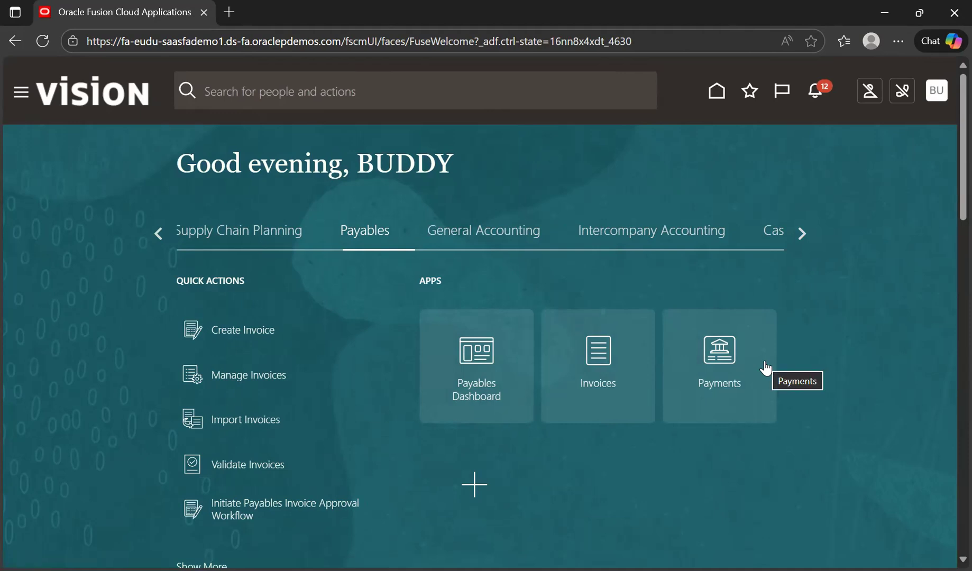
click(725, 349)
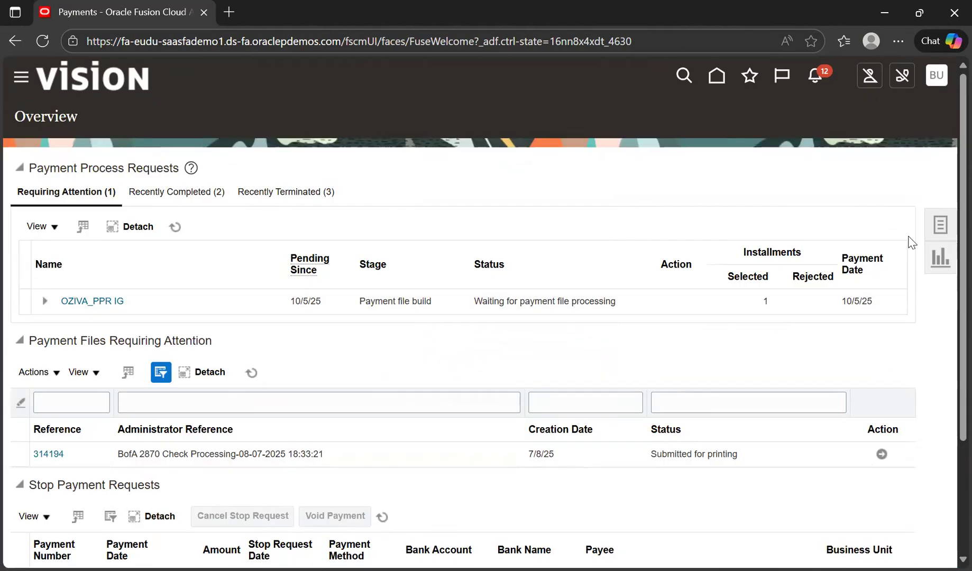
click(949, 227)
click(876, 178)
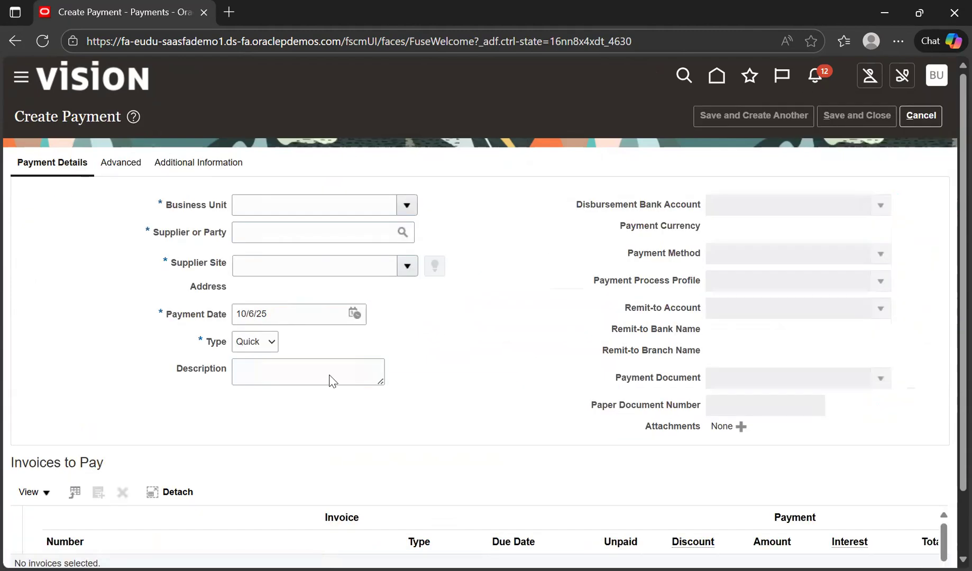
click(268, 347)
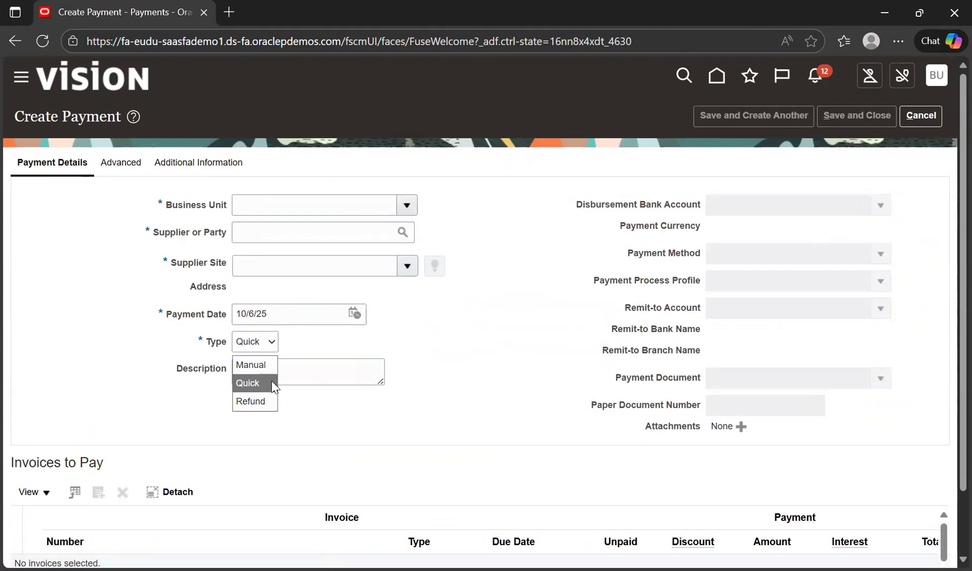
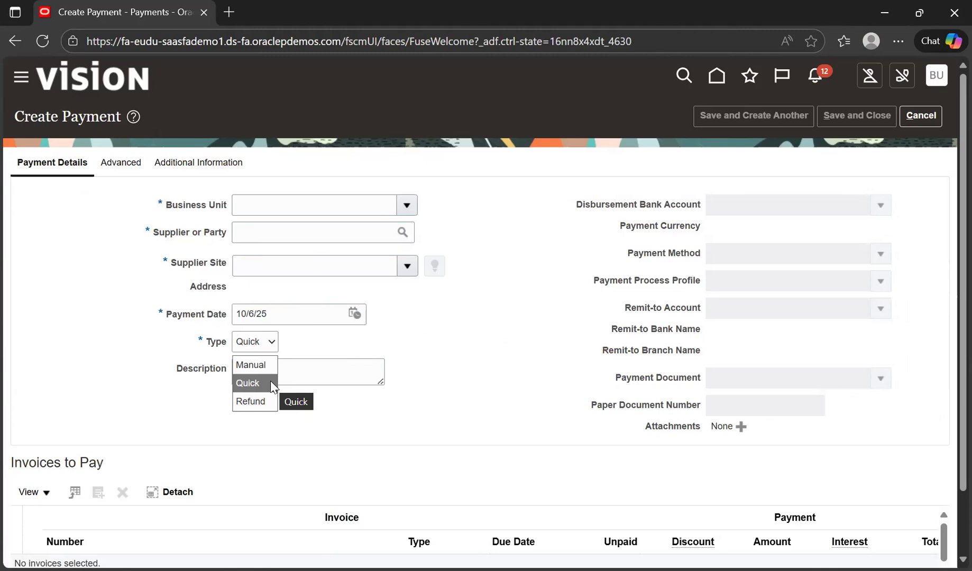
click(594, 408)
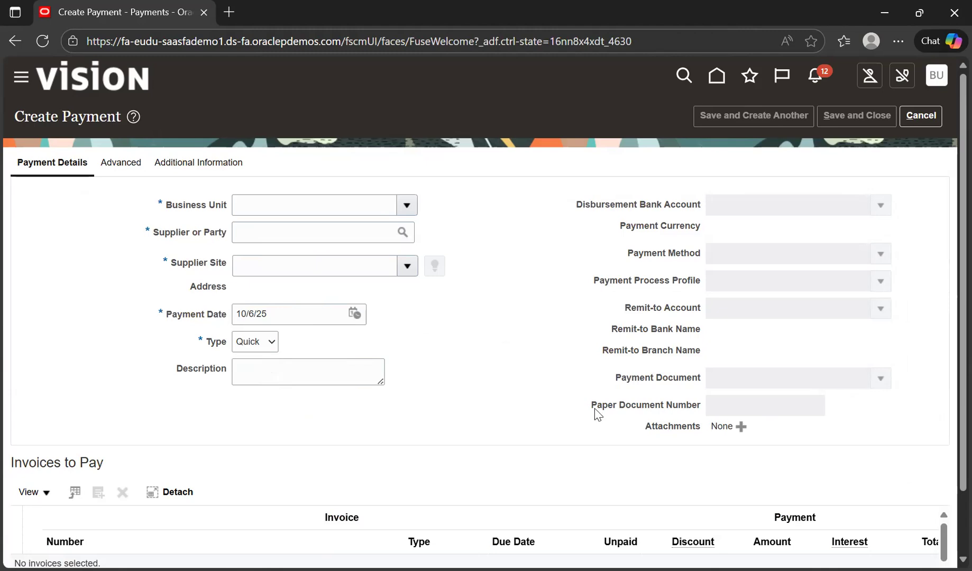
click(248, 344)
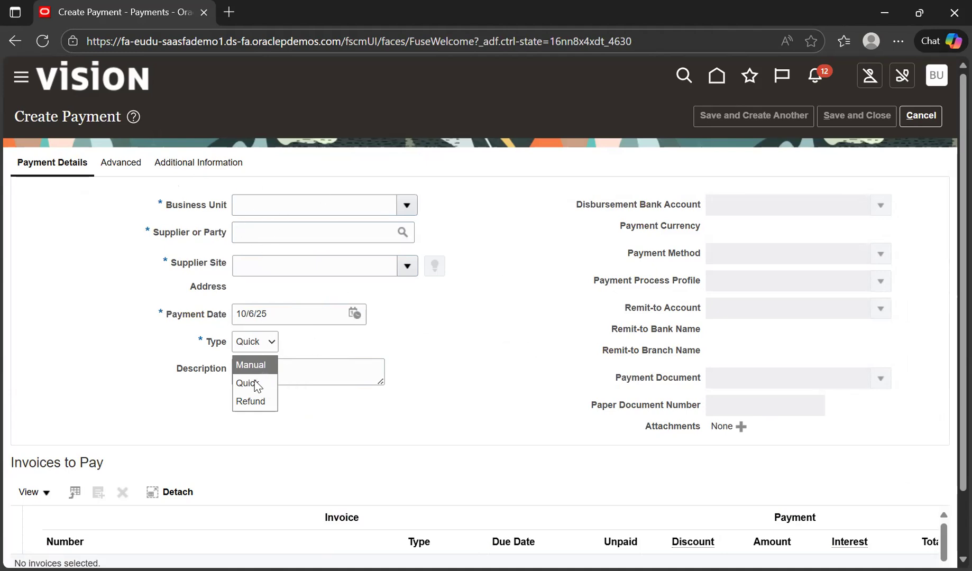
click(260, 201)
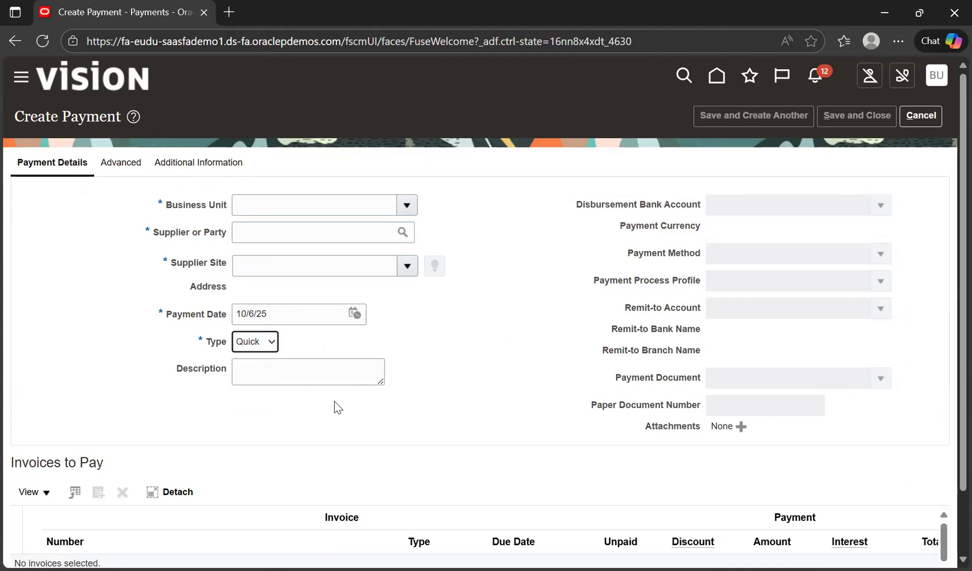
Cancel the new payment and discard its unsaved changes.
scroll(777, 455, down, 2)
scroll(776, 456, up, 2)
click(921, 118)
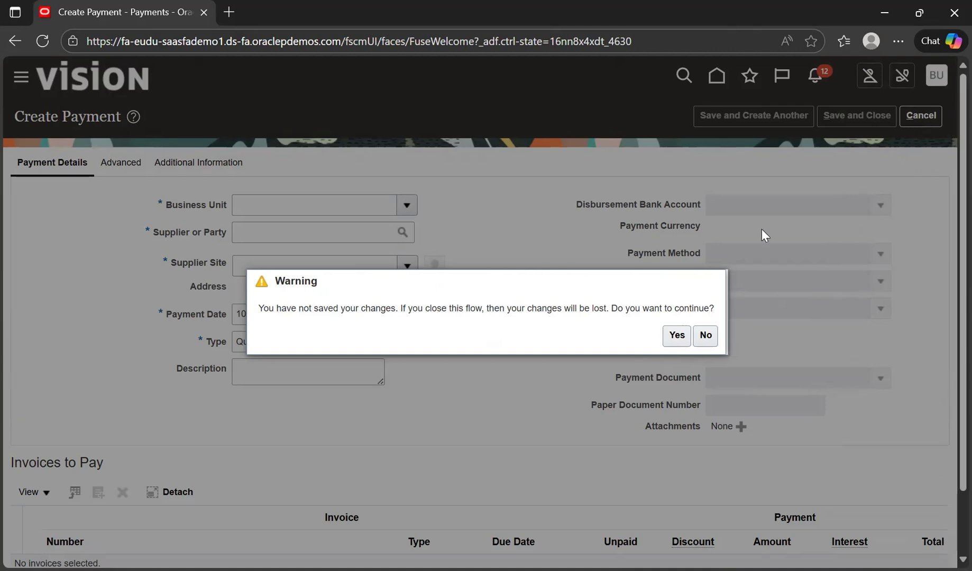
click(675, 343)
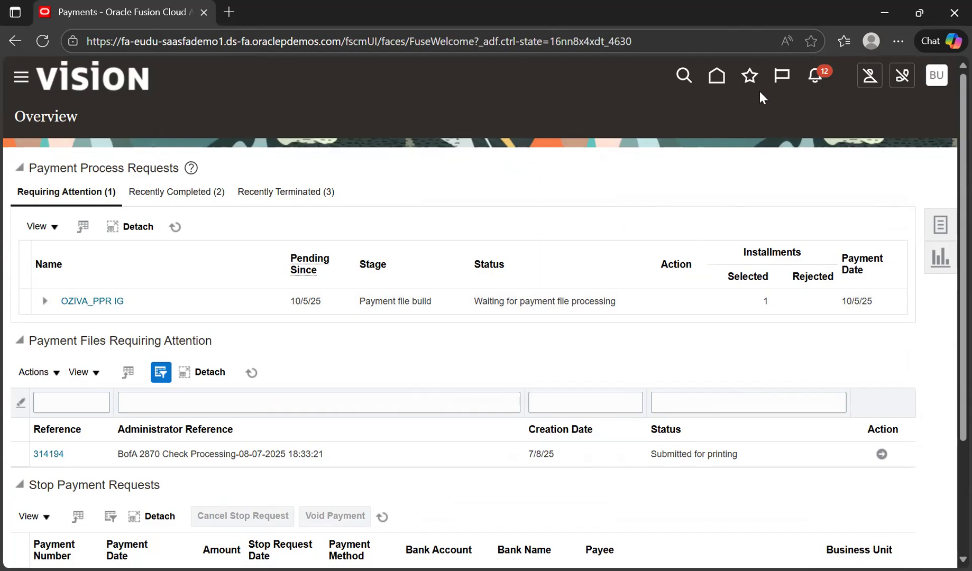
Return to the Payments work area, open another new payment and review its type options again.
click(714, 79)
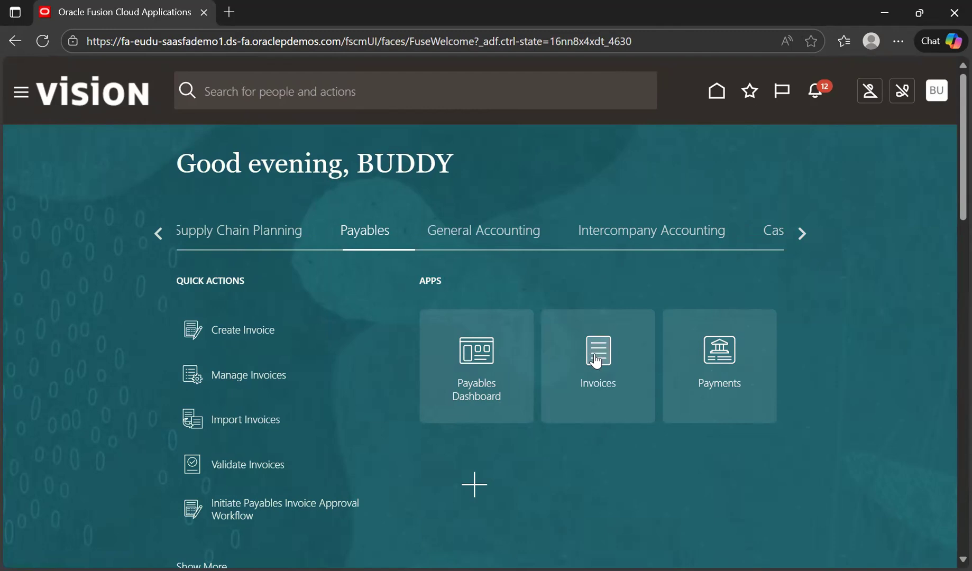
click(707, 360)
click(939, 225)
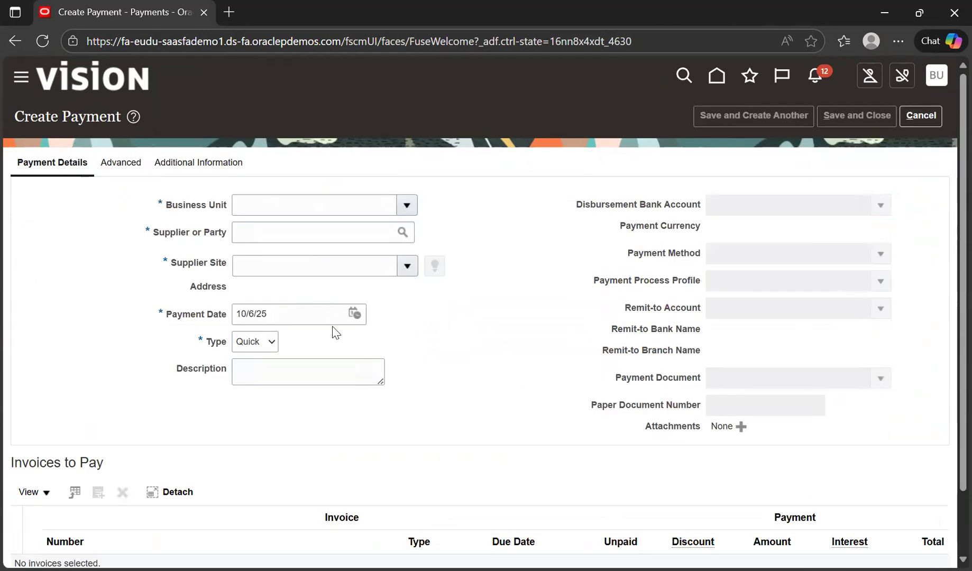
click(271, 343)
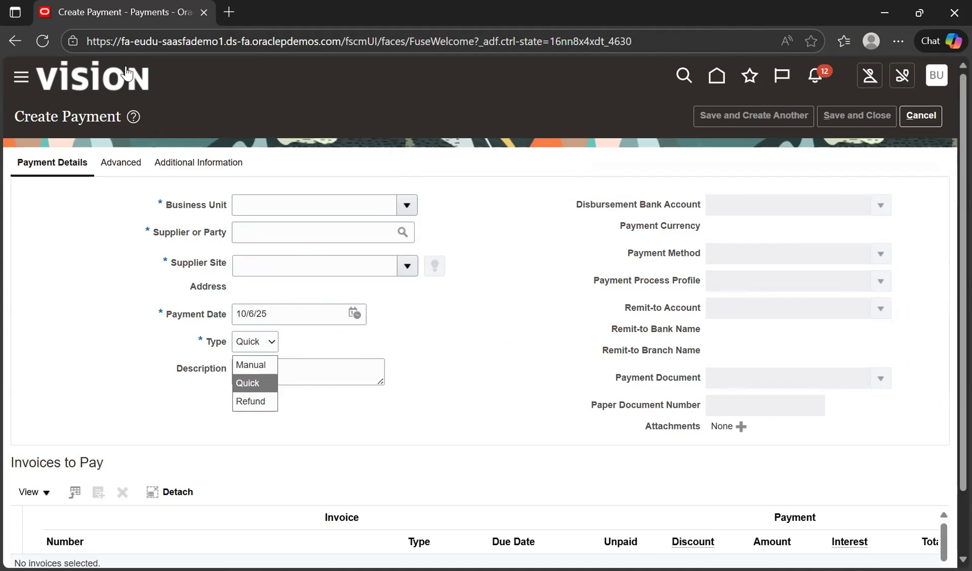
key(alt+Tab)
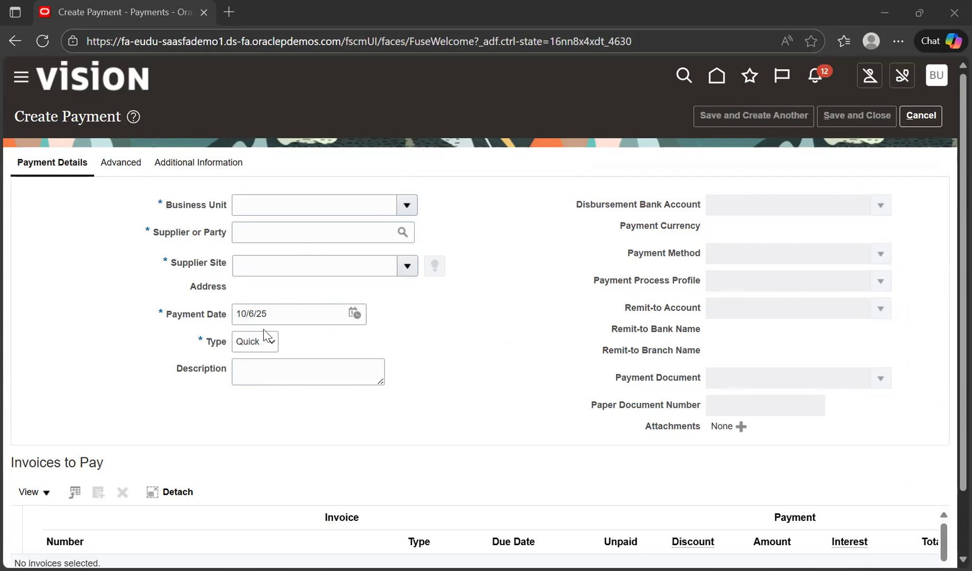
Try the Refund type on the new payment, and cancel the payment without saving.
click(267, 342)
click(268, 401)
click(273, 206)
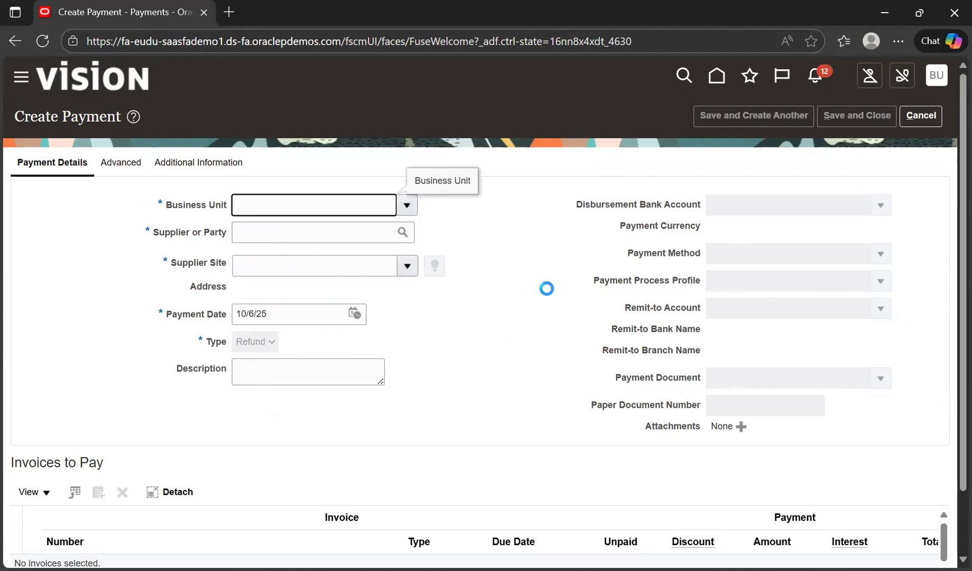
scroll(698, 160, down, 2)
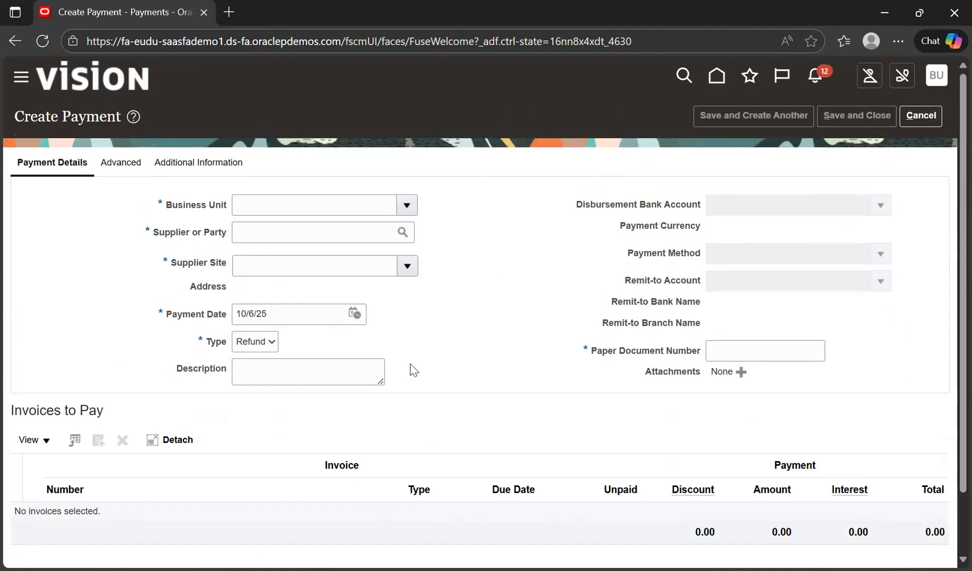
scroll(452, 341, up, 2)
click(930, 115)
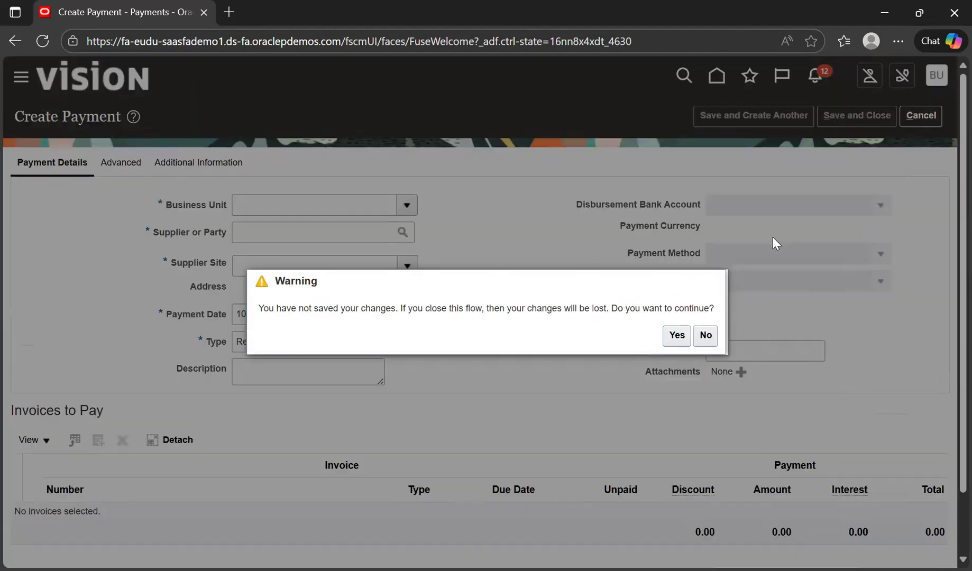
click(677, 335)
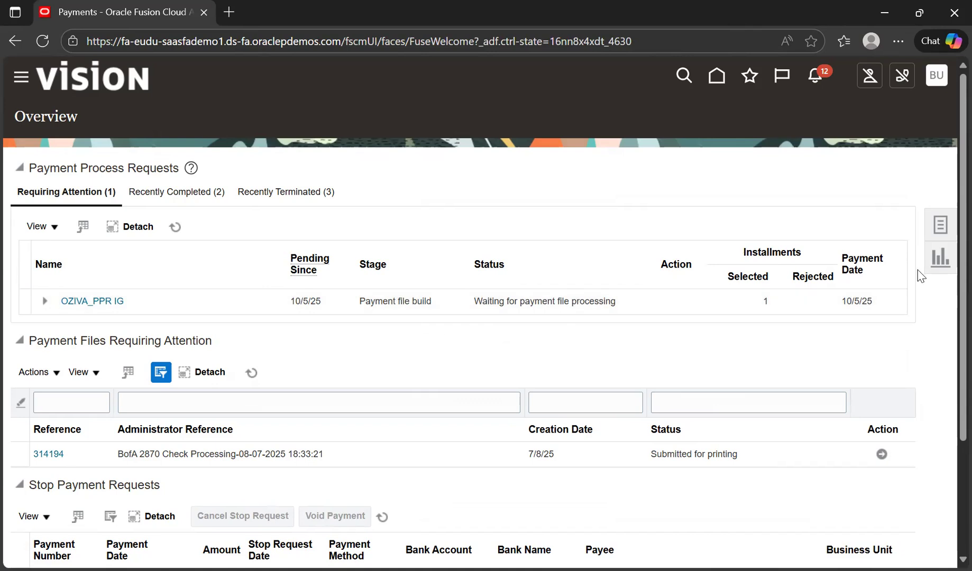
Go to the Invoices work area and start creating a new invoice.
click(716, 79)
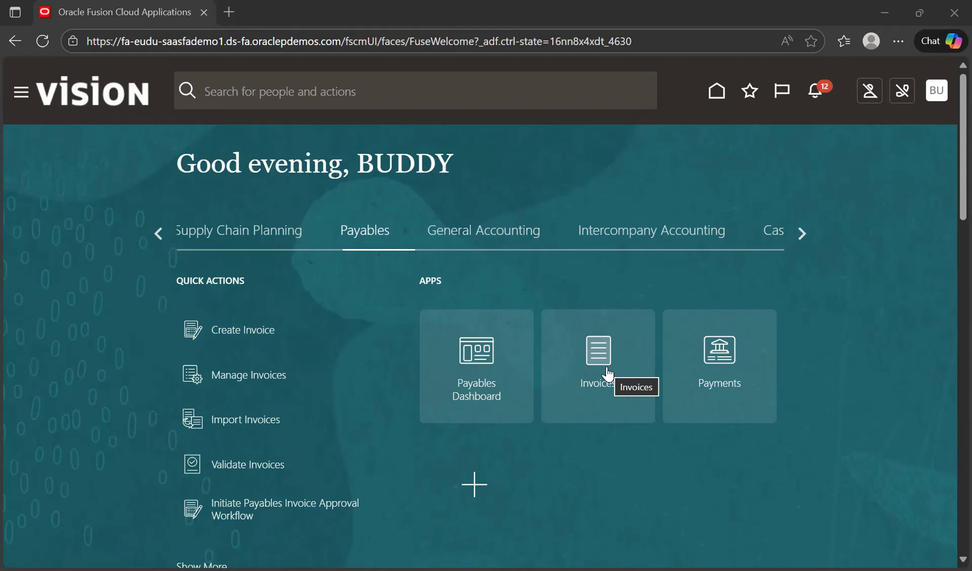
click(637, 335)
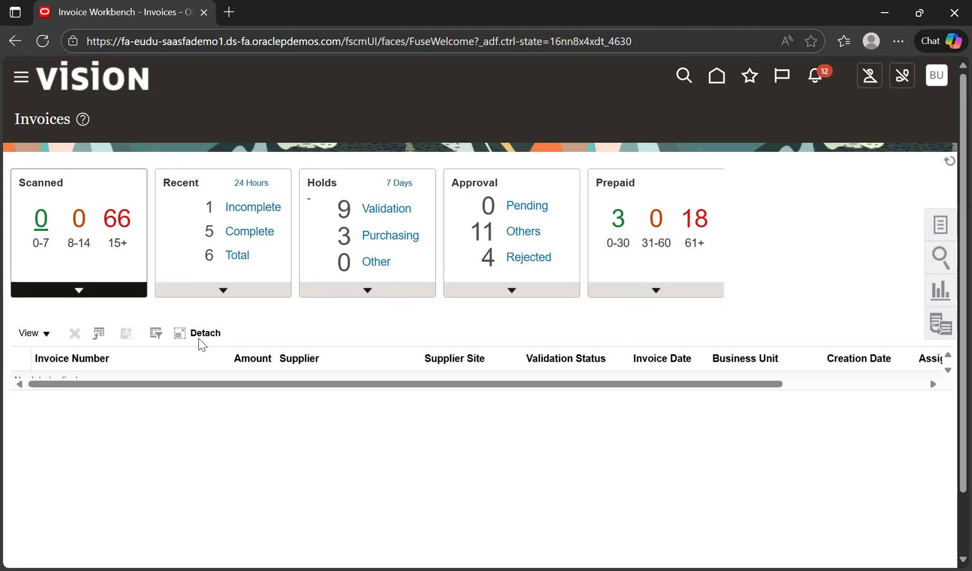
click(937, 231)
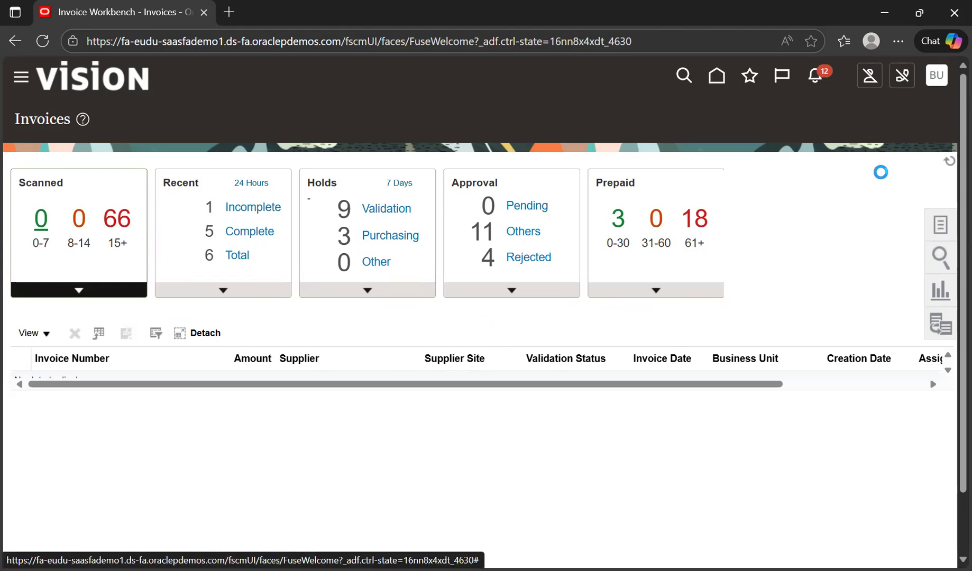
click(873, 126)
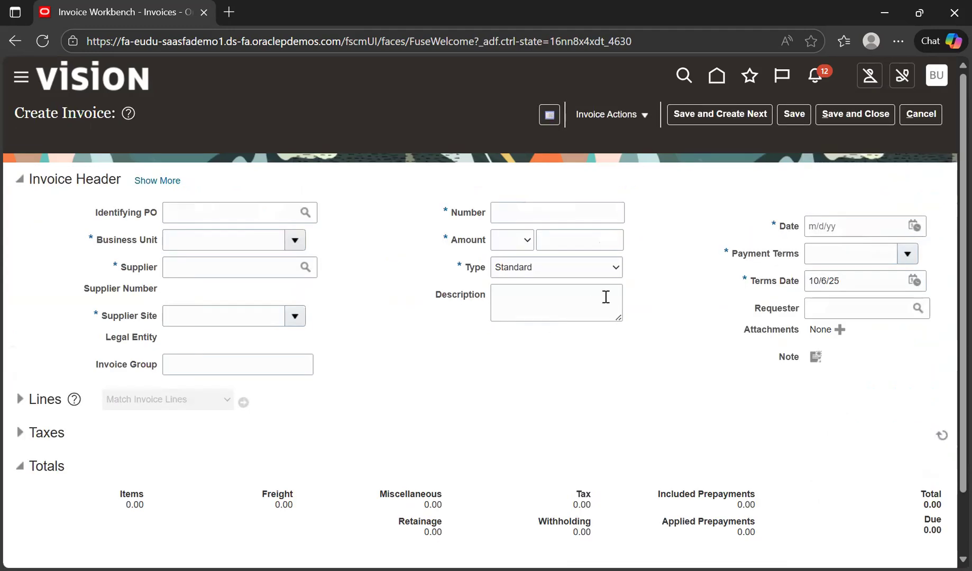
Set the invoice's business unit to US1 Business Unit and its supplier to ABC Consulting.
click(241, 238)
text(US1)
click(209, 265)
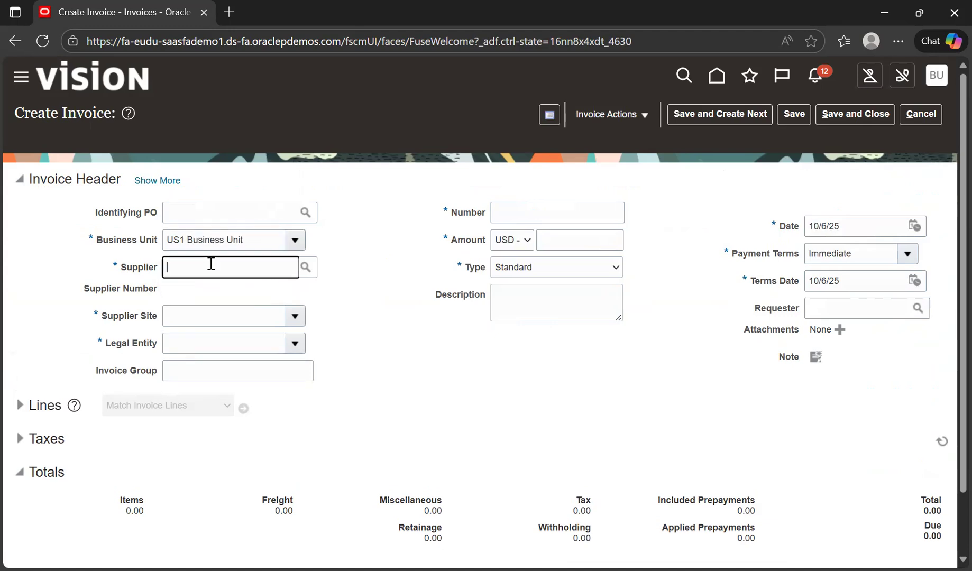
text(ABC)
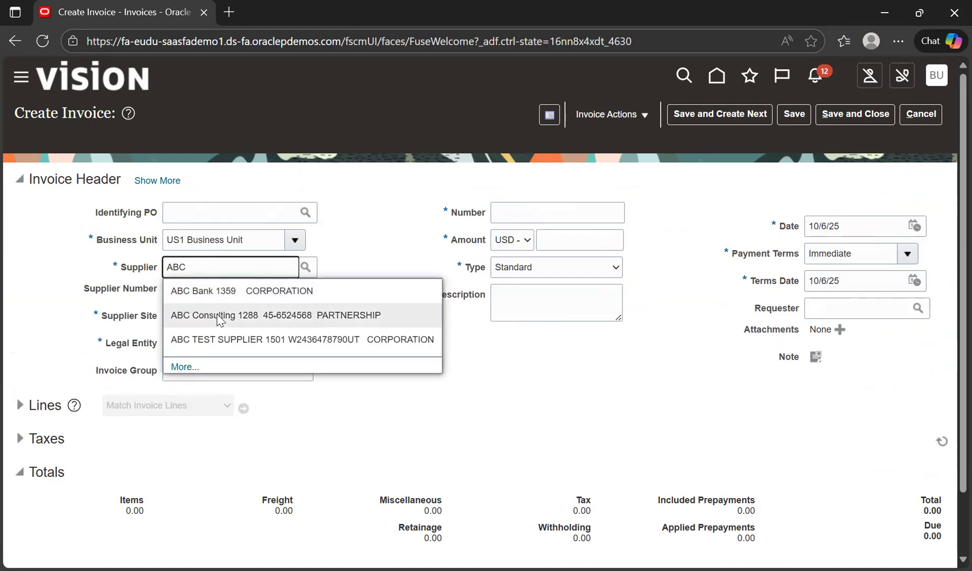
click(219, 314)
Number the invoice MI100, set its amount to 10,000.00 USD, and review the invoice type options.
click(532, 210)
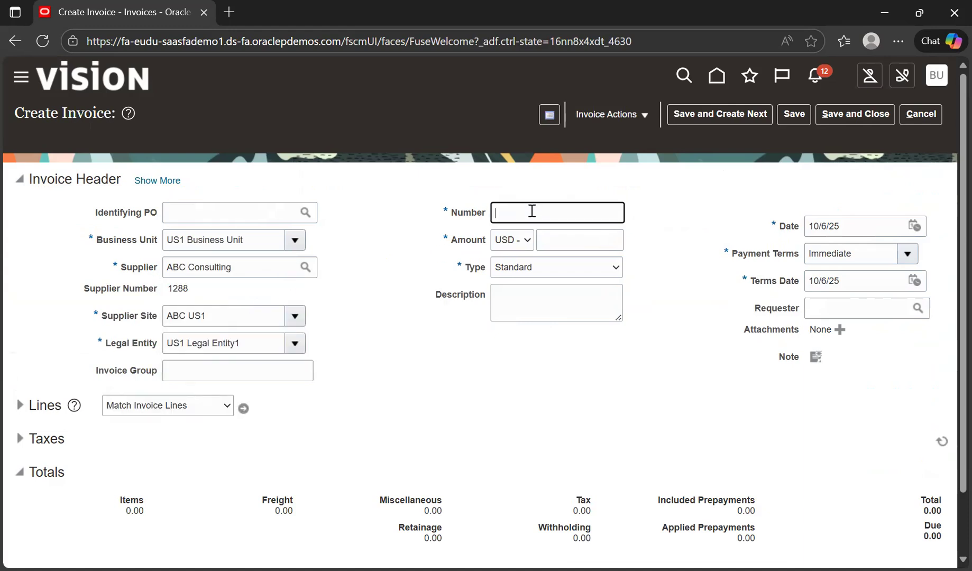
text(MI100)
click(592, 245)
text(100)
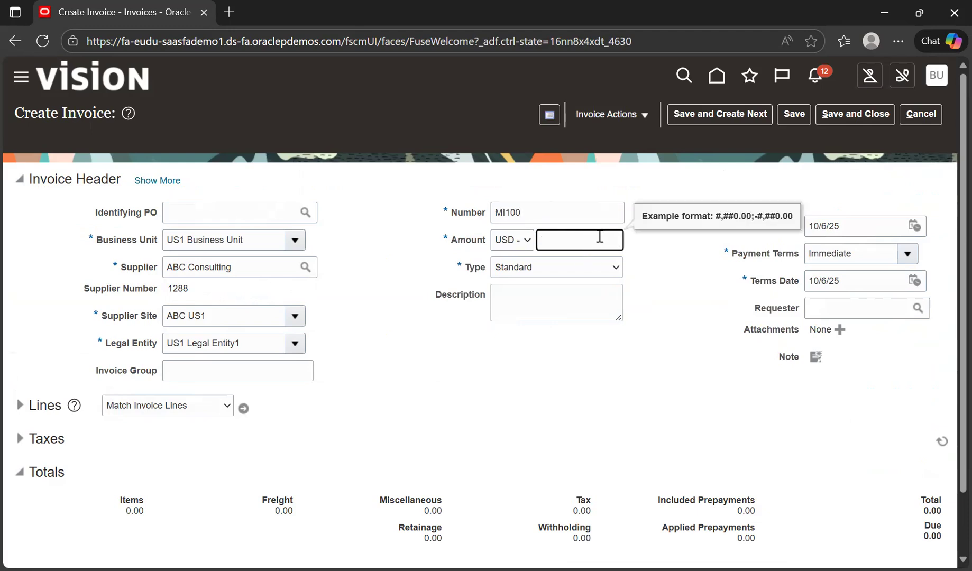
text(00)
click(444, 375)
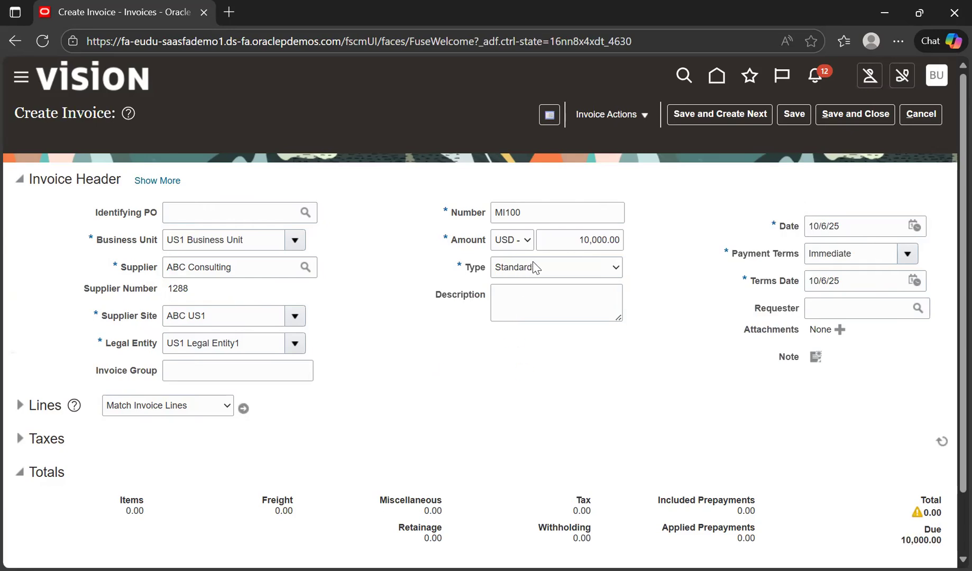
click(511, 274)
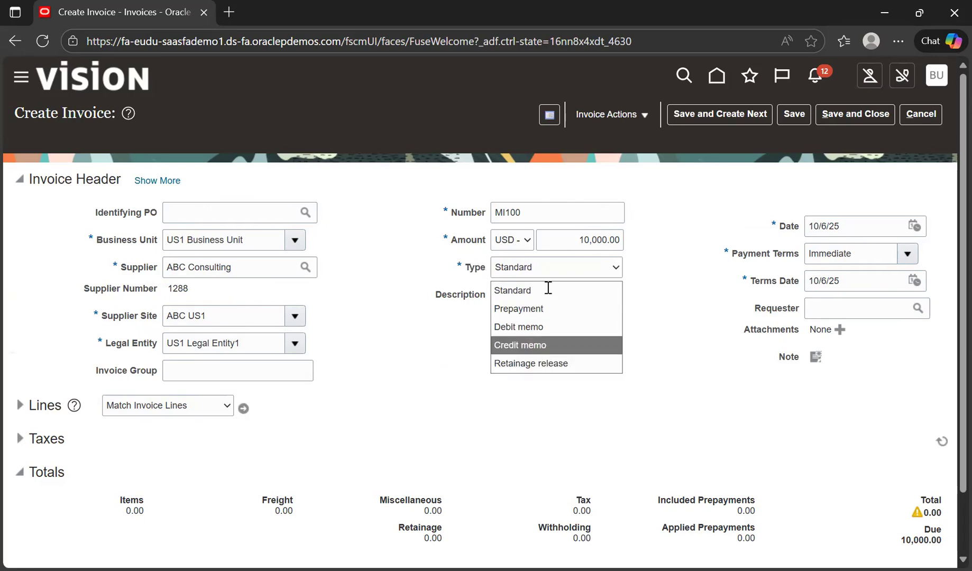
Give invoice line 1 the distribution set Advertising (Full) and an amount of 10,000.00.
scroll(32, 338, down, 2)
click(19, 335)
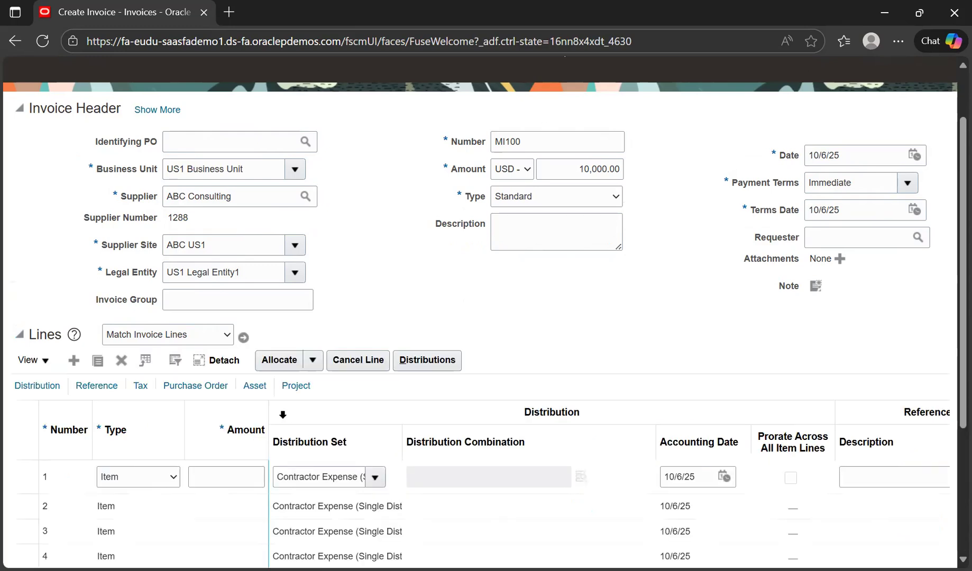
click(374, 477)
click(374, 473)
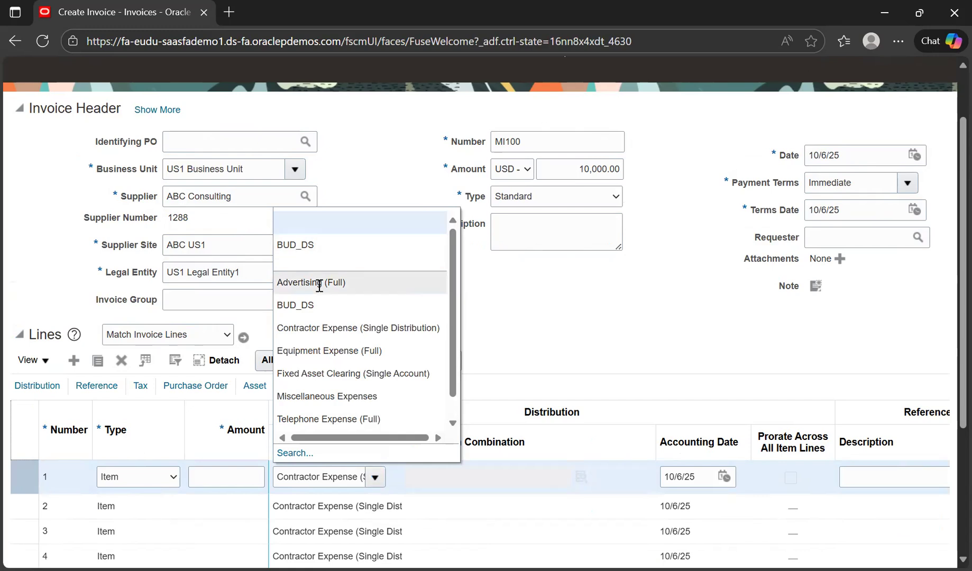
click(339, 328)
click(229, 476)
text(10000)
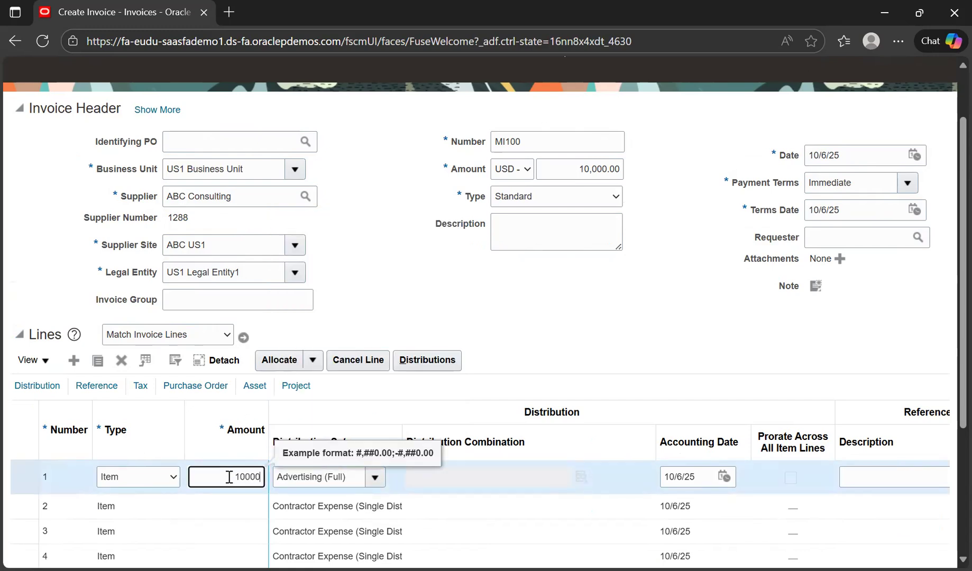
click(607, 363)
Validate invoice MI100 with its single 10,000.00 line.
scroll(631, 332, up, 2)
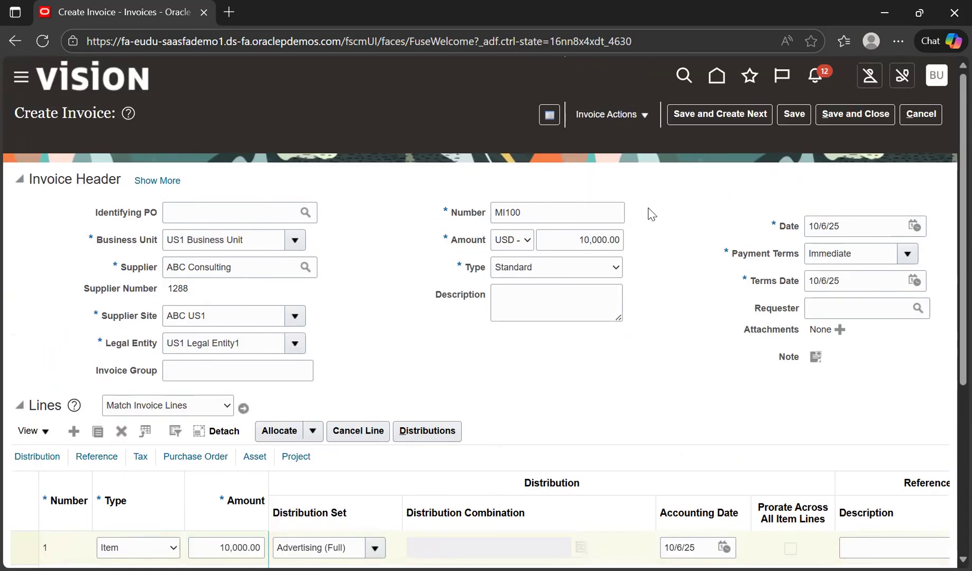
click(640, 115)
click(651, 180)
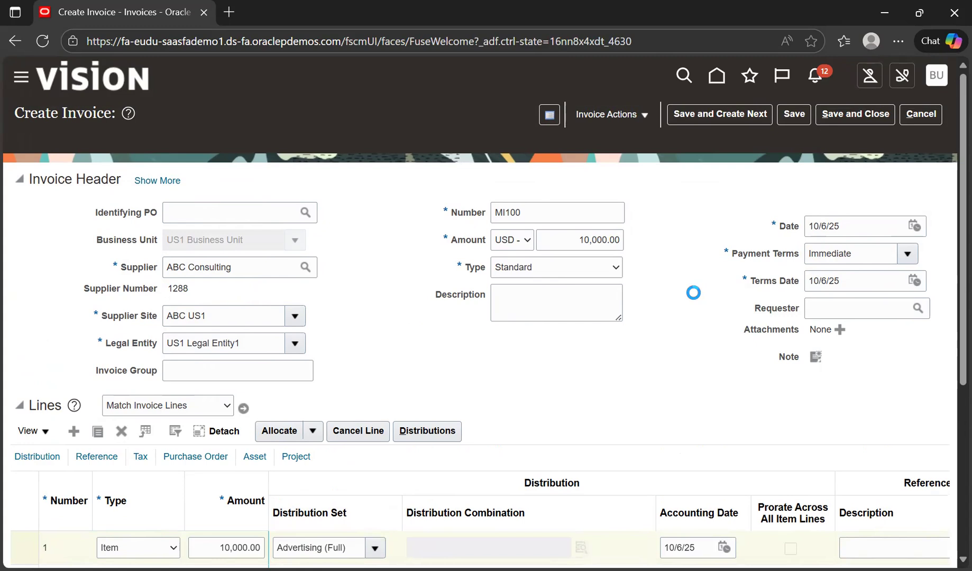
scroll(696, 300, down, 3)
scroll(725, 244, up, 3)
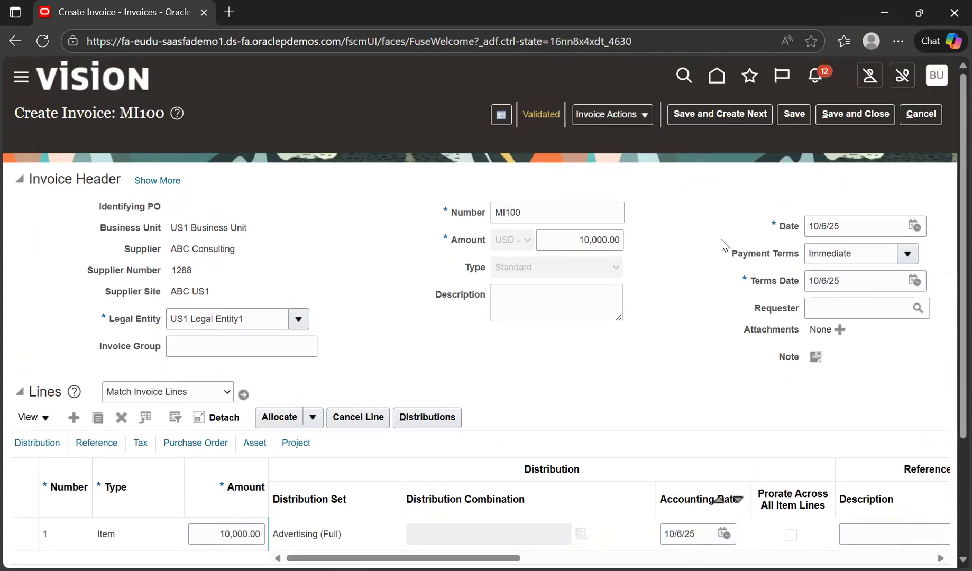
Account for the validated invoice MI100, and save and close it.
click(648, 113)
click(625, 391)
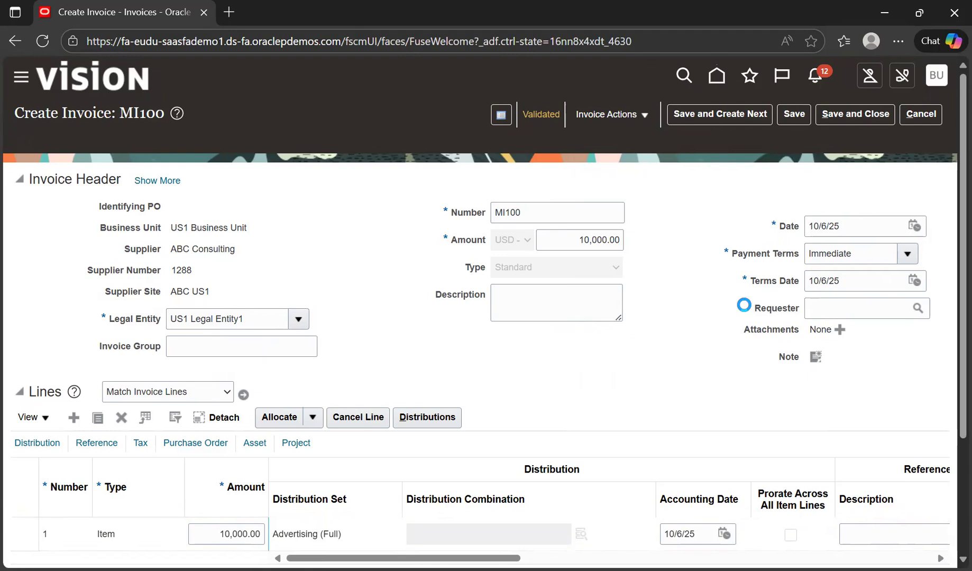
click(838, 119)
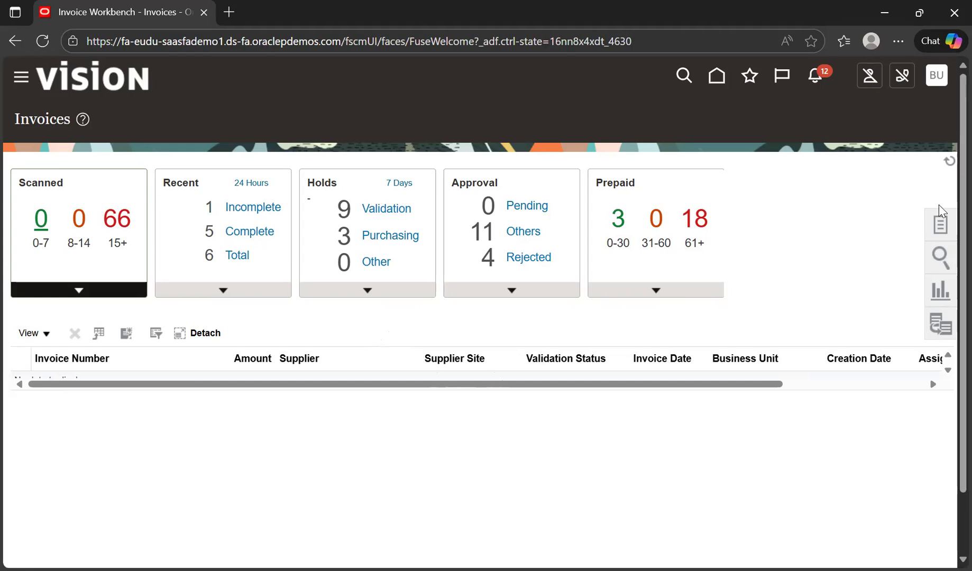
Start another invoice with business unit US1 Business Unit and supplier ABC Consulting.
click(944, 219)
click(866, 126)
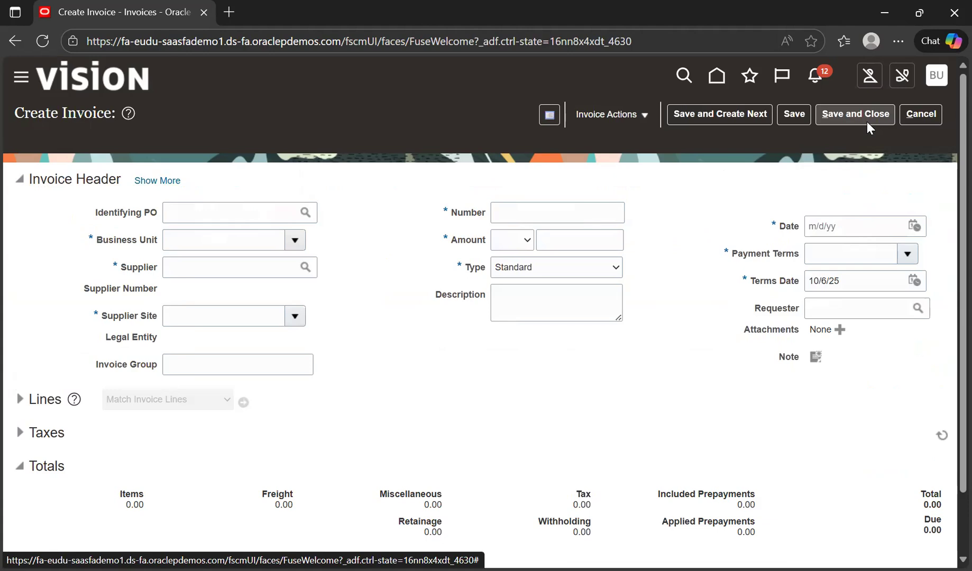
click(248, 245)
text(US1)
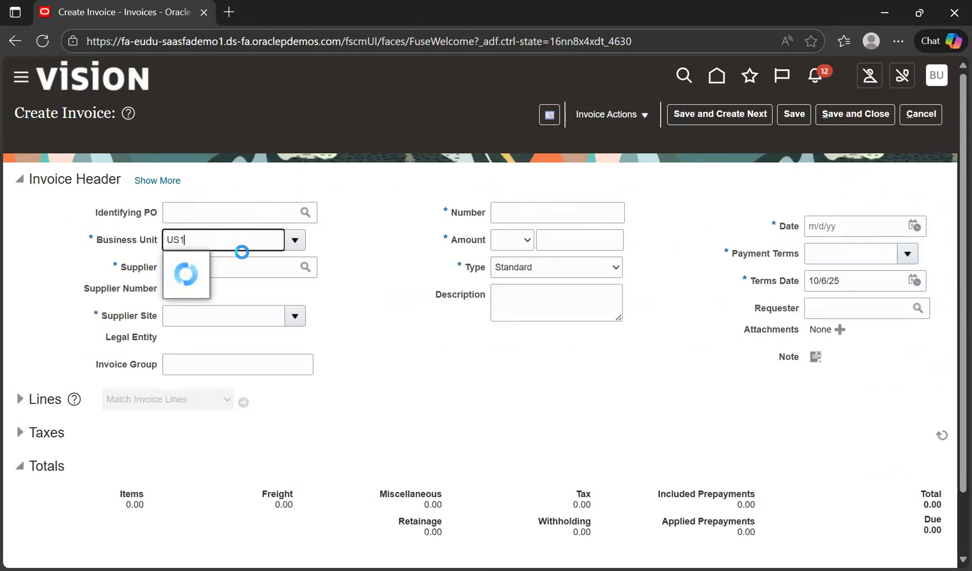
click(222, 267)
click(227, 274)
text(ABC)
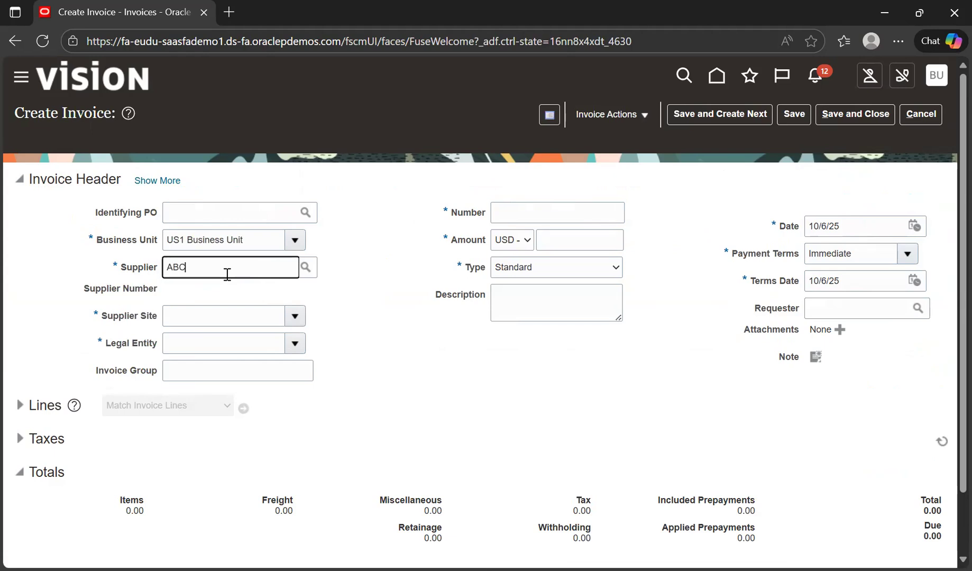
click(212, 311)
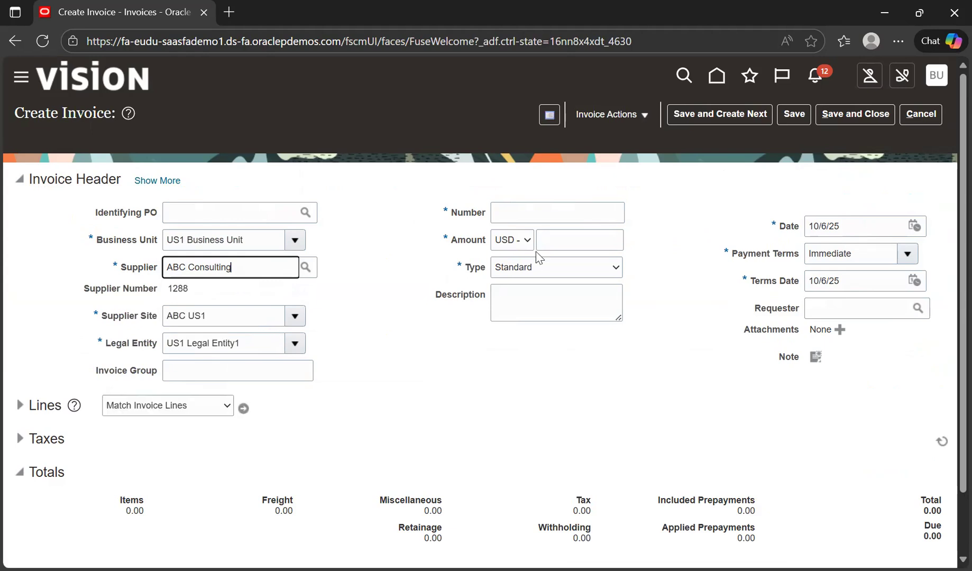
Number the invoice CI100, set its amount to 1,000.00 USD, and choose the Credit memo type.
click(544, 213)
text(CI100)
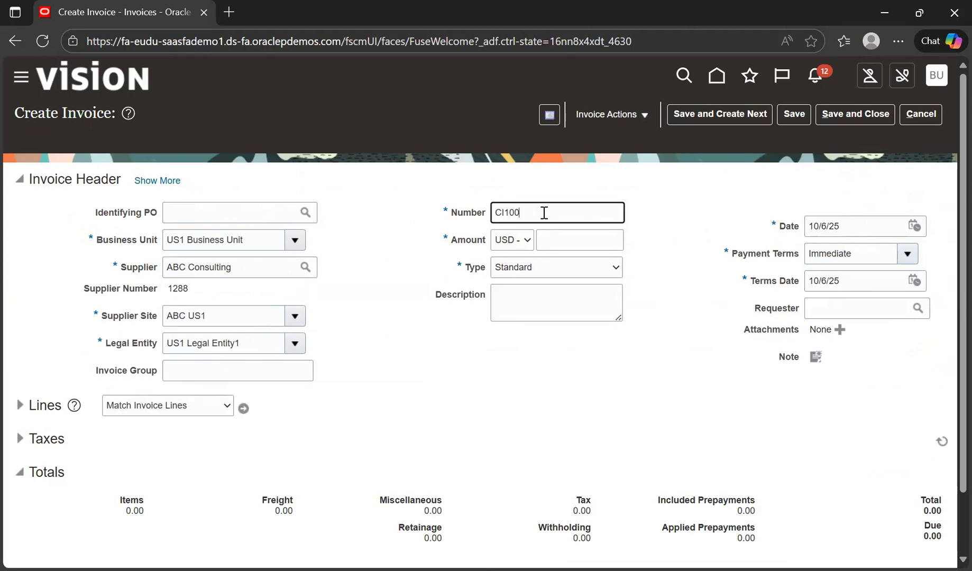
click(586, 239)
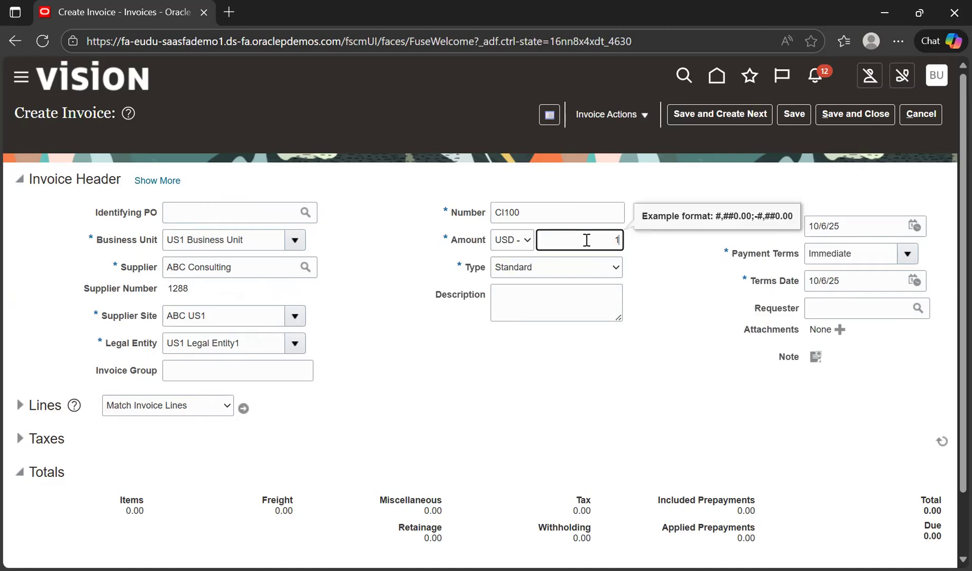
click(584, 346)
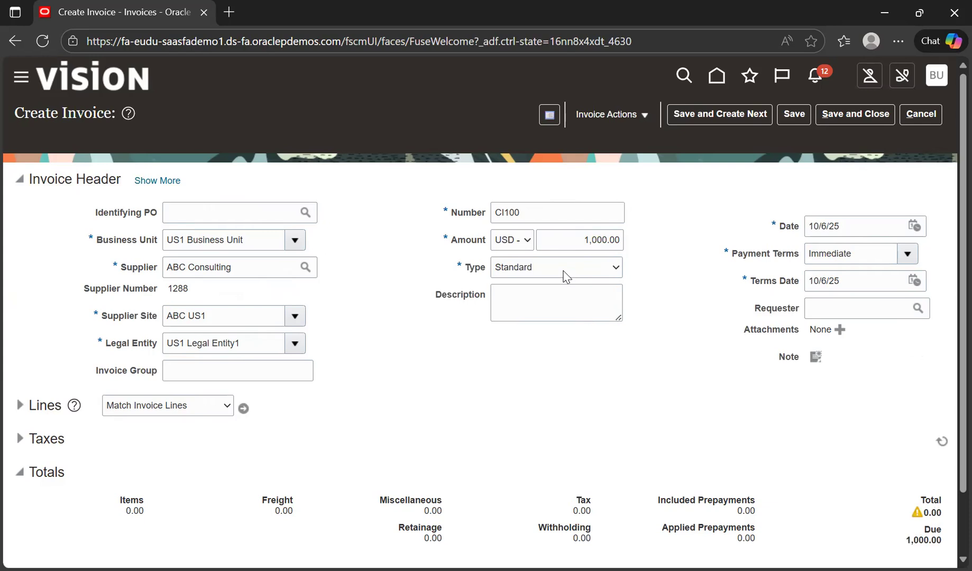
click(564, 273)
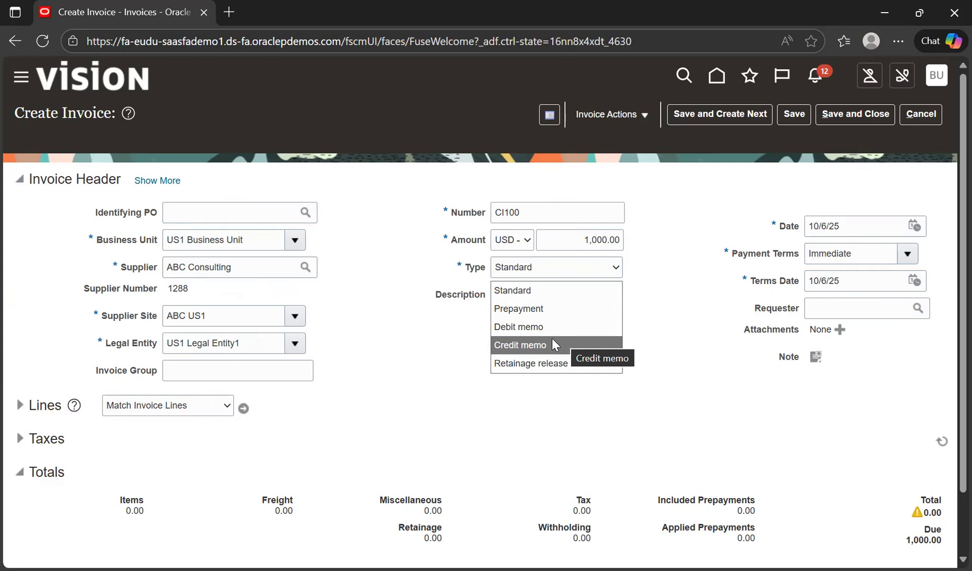
click(623, 245)
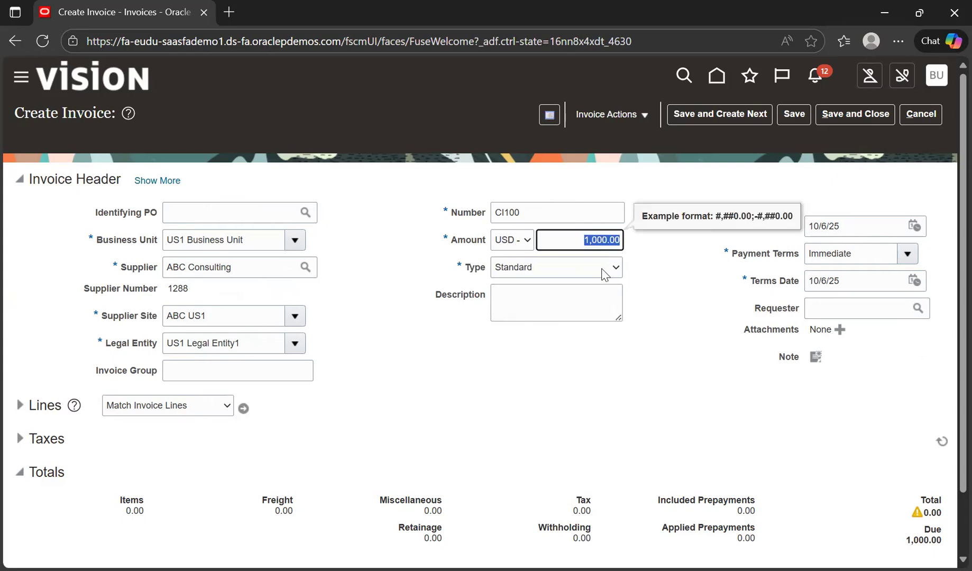
click(581, 273)
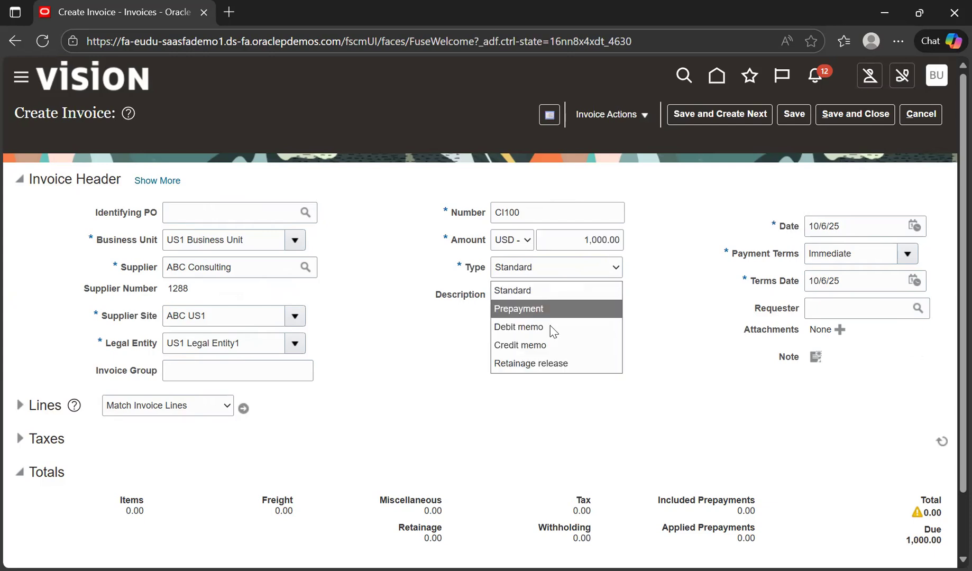
click(546, 344)
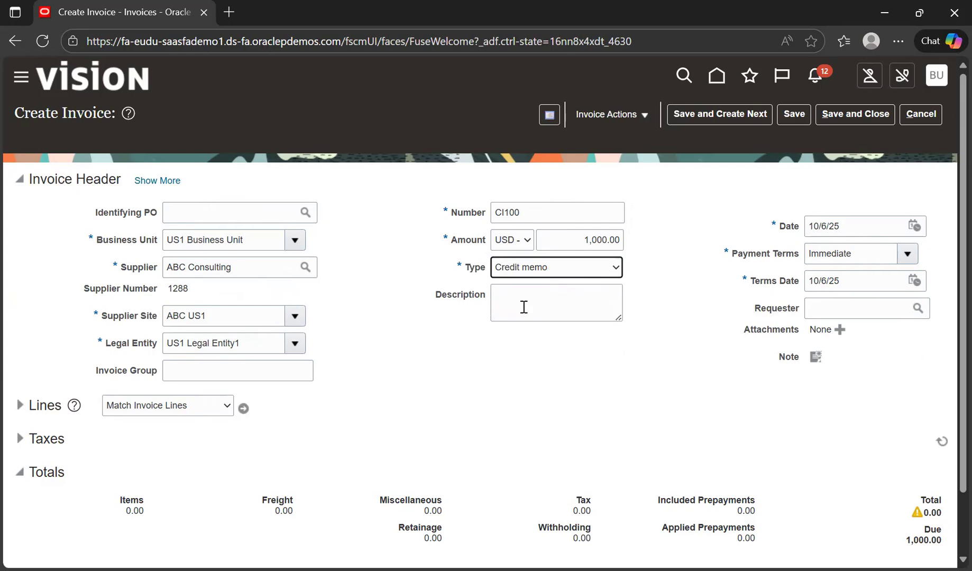
Give line 1 of the credit memo an amount of 1,000.00 and the distribution set Advertising (Full).
click(626, 113)
click(640, 183)
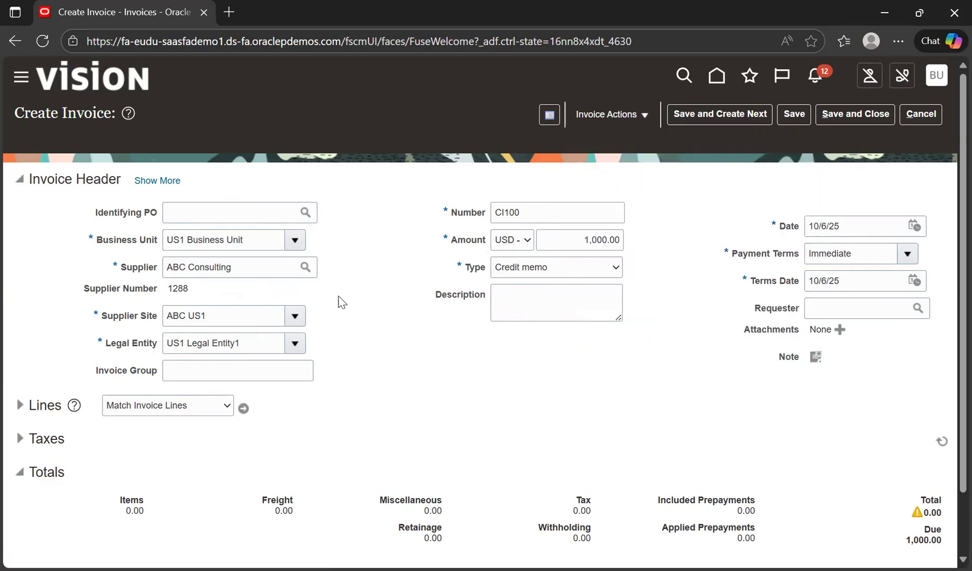
click(20, 405)
scroll(393, 475, down, 1)
scroll(393, 480, down, 5)
click(249, 313)
text(1000)
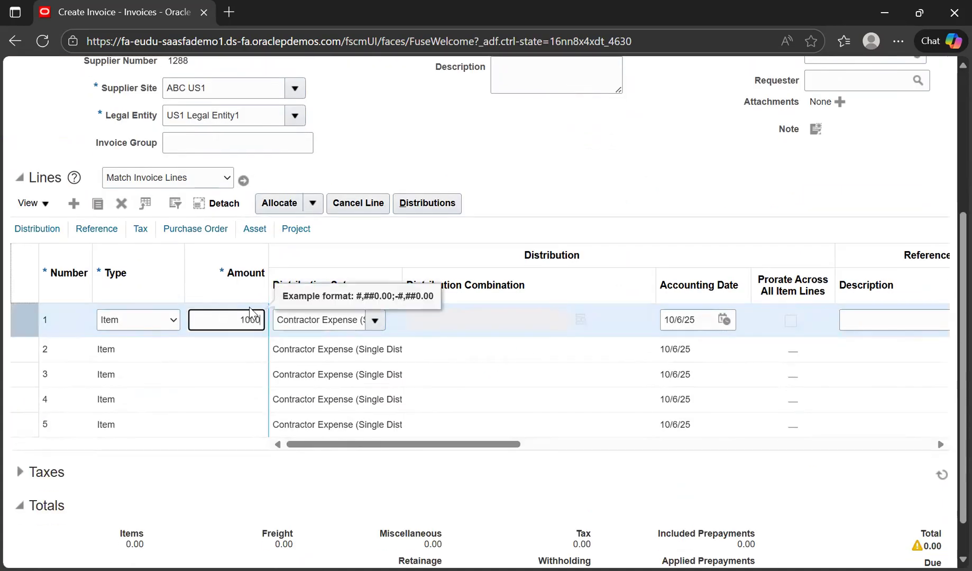
click(376, 320)
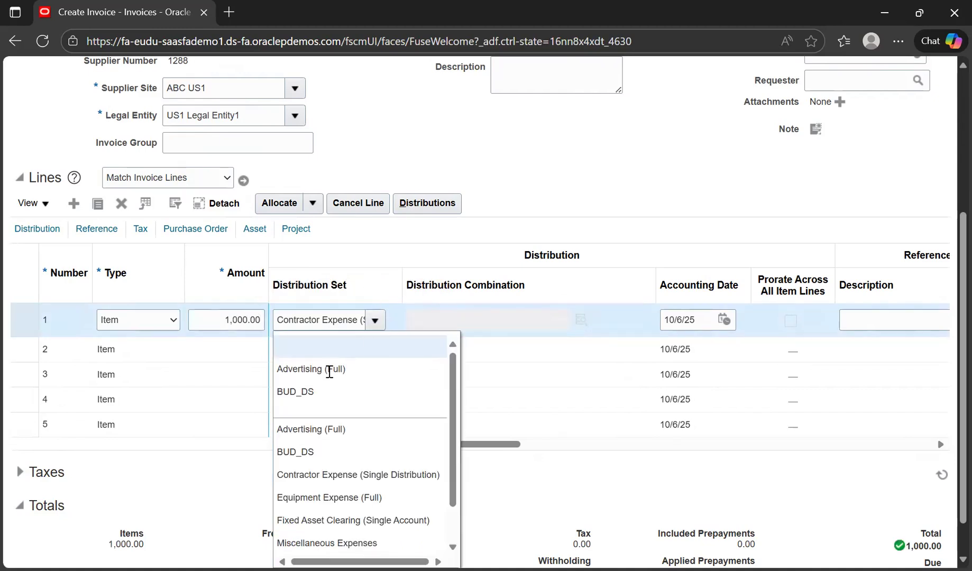
click(474, 298)
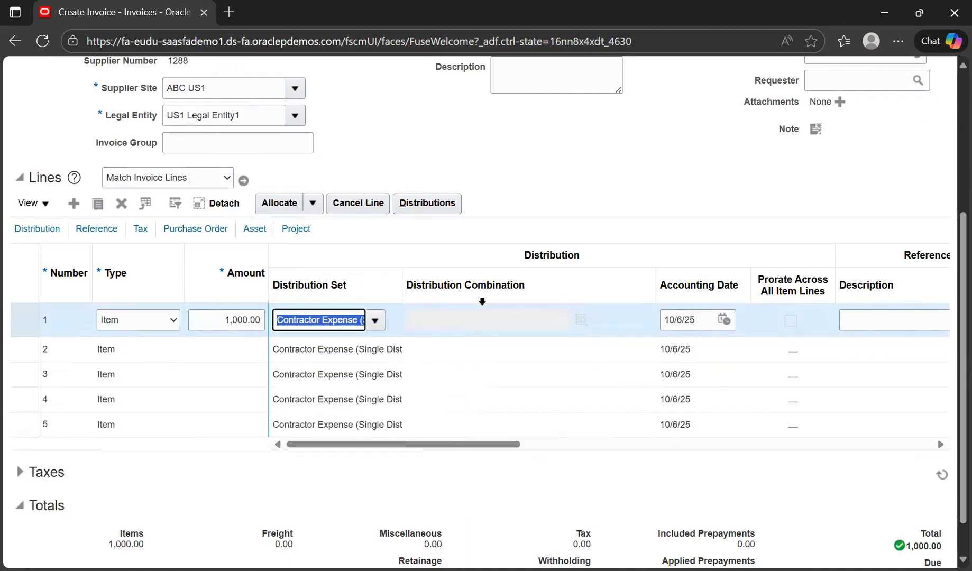
scroll(620, 307, up, 5)
Try to save the credit memo, and set its header amount to -1,000.00.
click(561, 242)
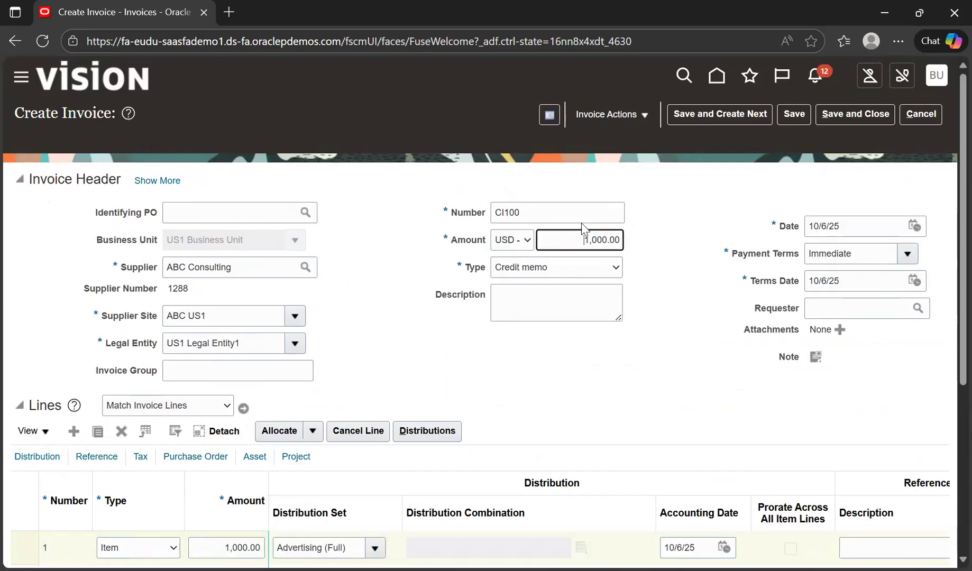
click(794, 114)
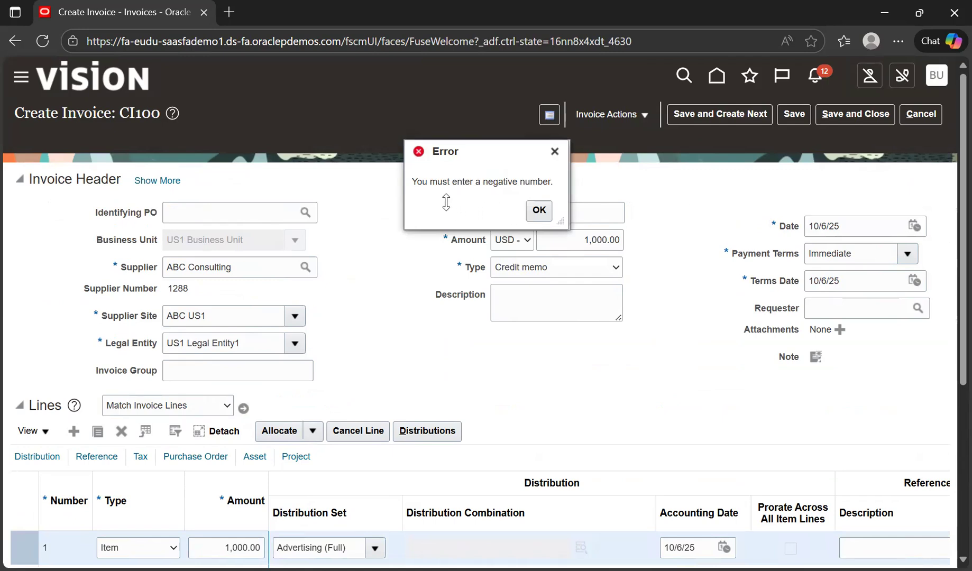
click(539, 211)
click(568, 244)
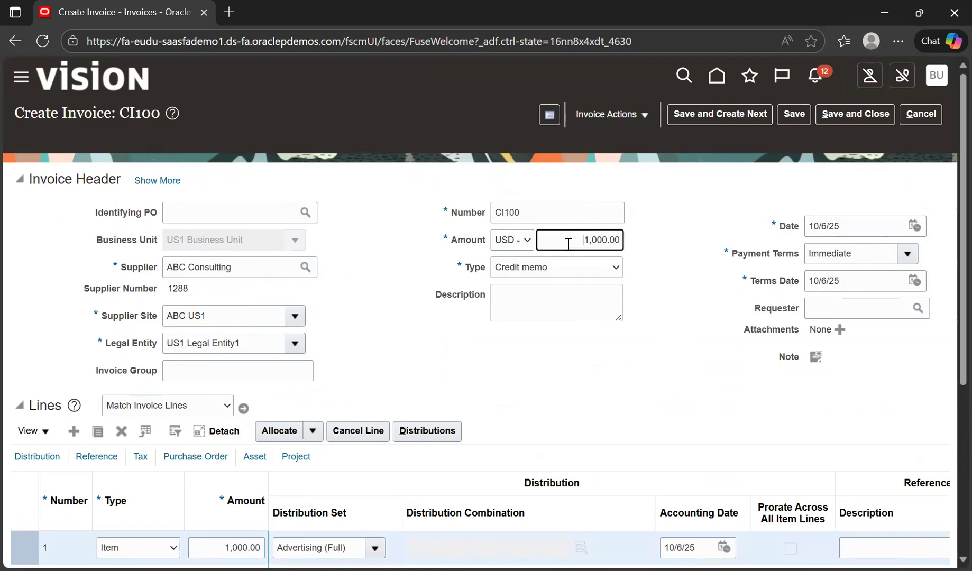
text(-)
click(591, 374)
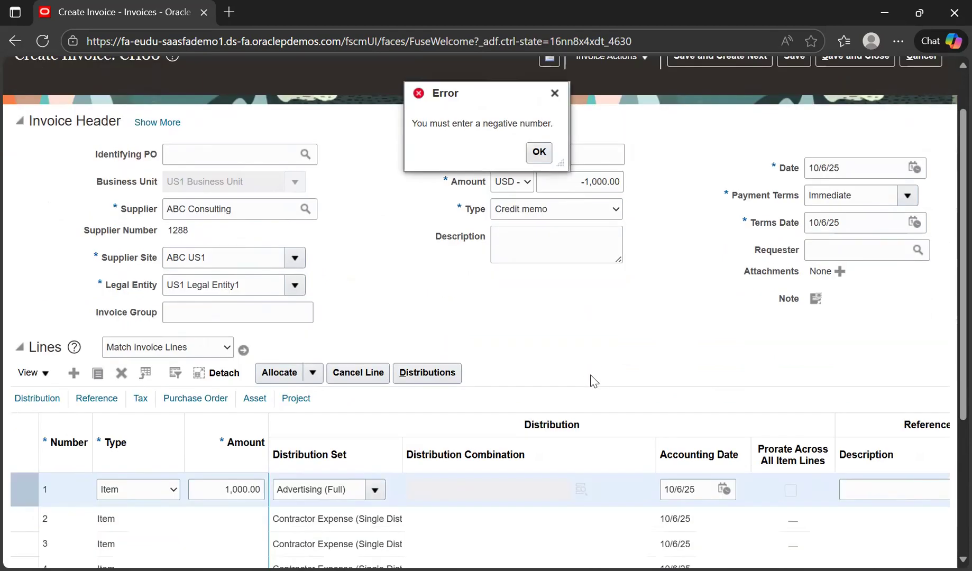
click(537, 214)
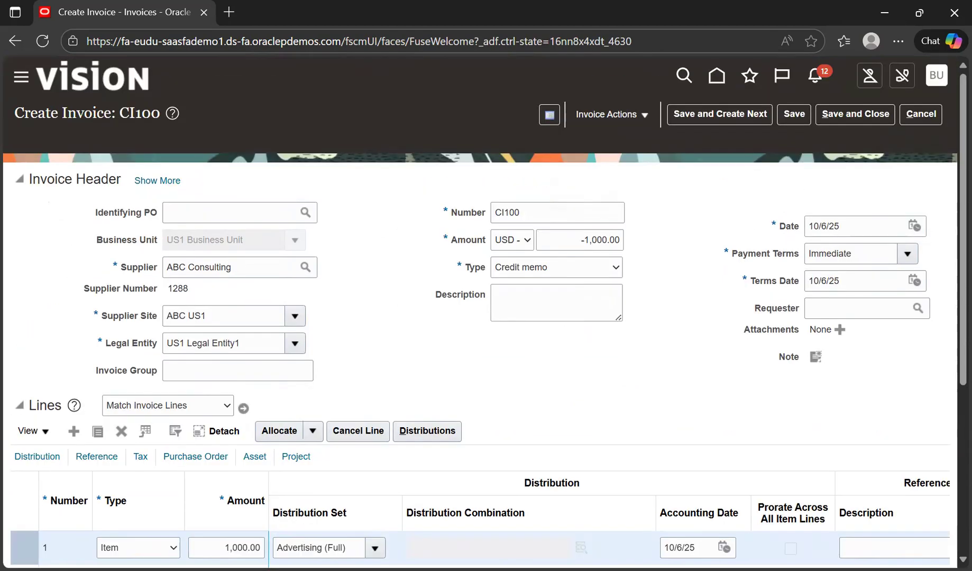
Set the amount of the credit memo's line 1 to -1,000.00 and check the totals.
click(216, 541)
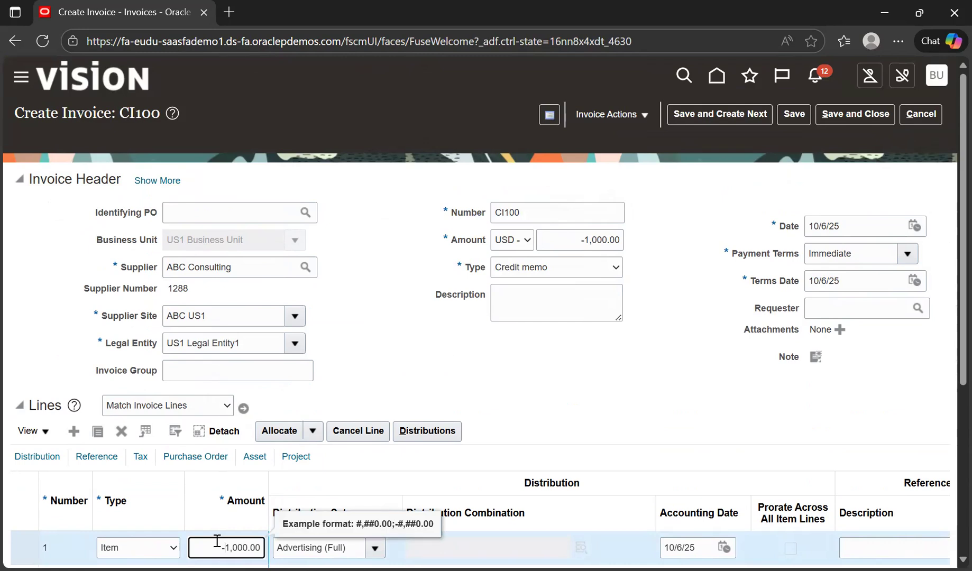
text(-)
click(718, 369)
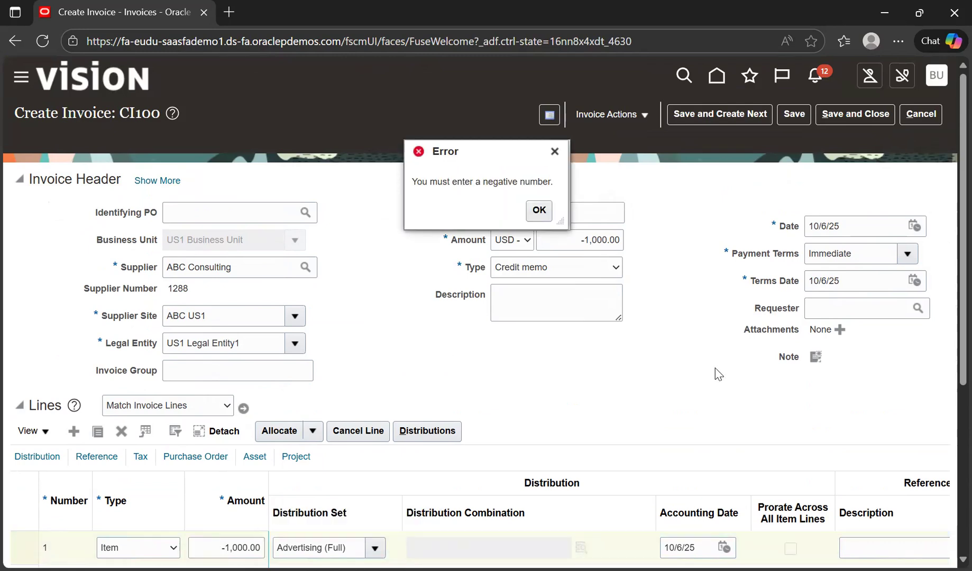
click(544, 210)
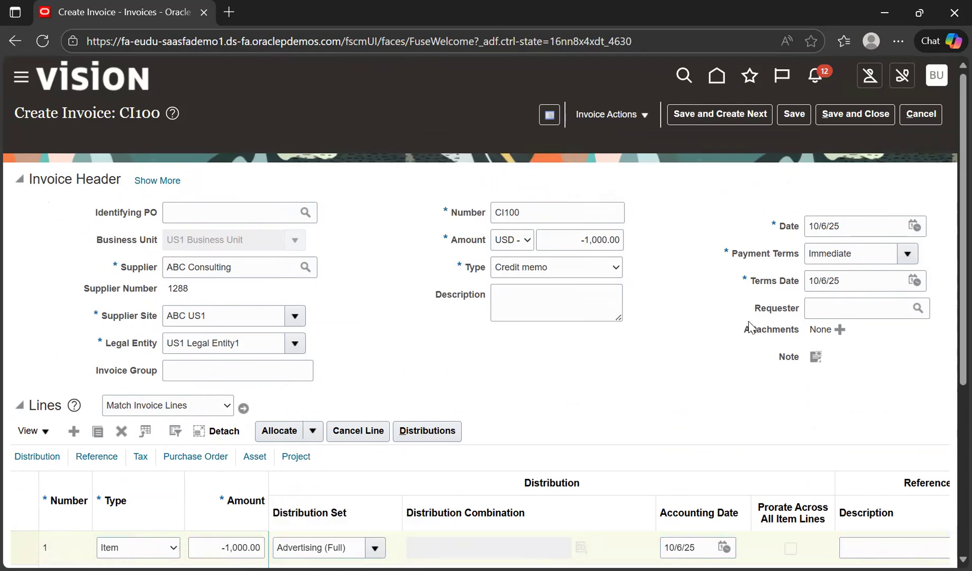
scroll(740, 333, down, 5)
scroll(743, 352, up, 5)
Try to validate credit memo CI100, and recheck its line amount and totals.
click(637, 115)
click(666, 189)
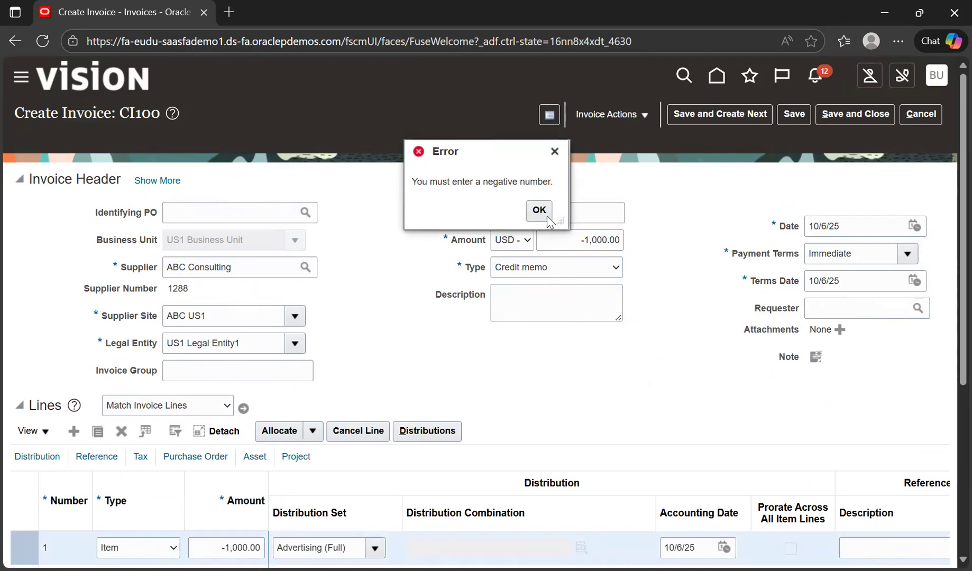
click(545, 213)
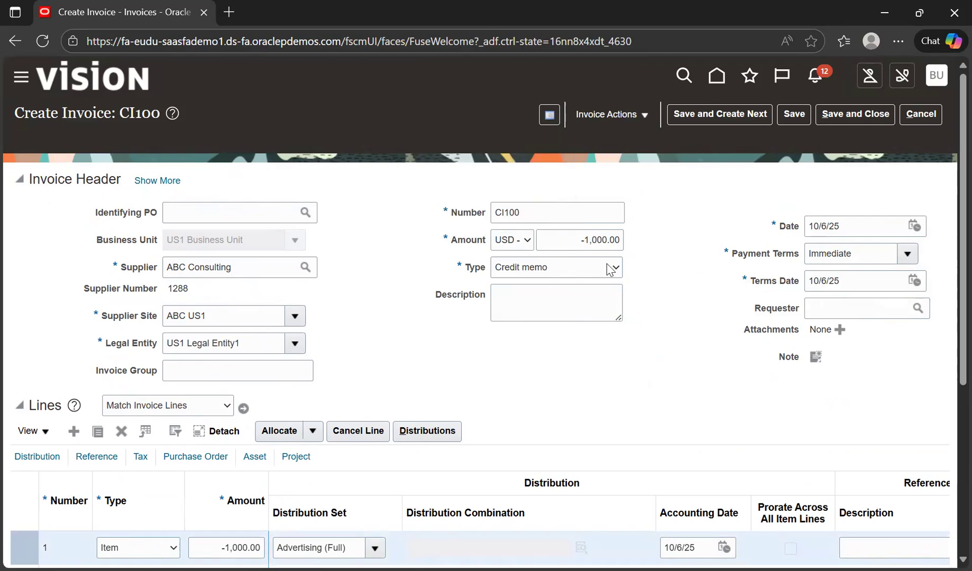
click(647, 112)
click(651, 183)
click(538, 212)
scroll(588, 382, down, 5)
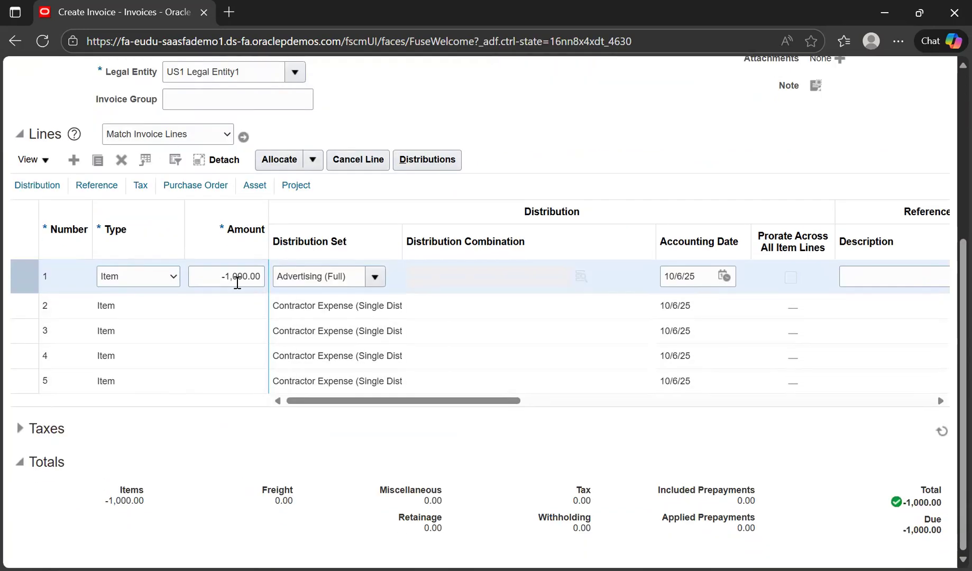
scroll(562, 375, up, 5)
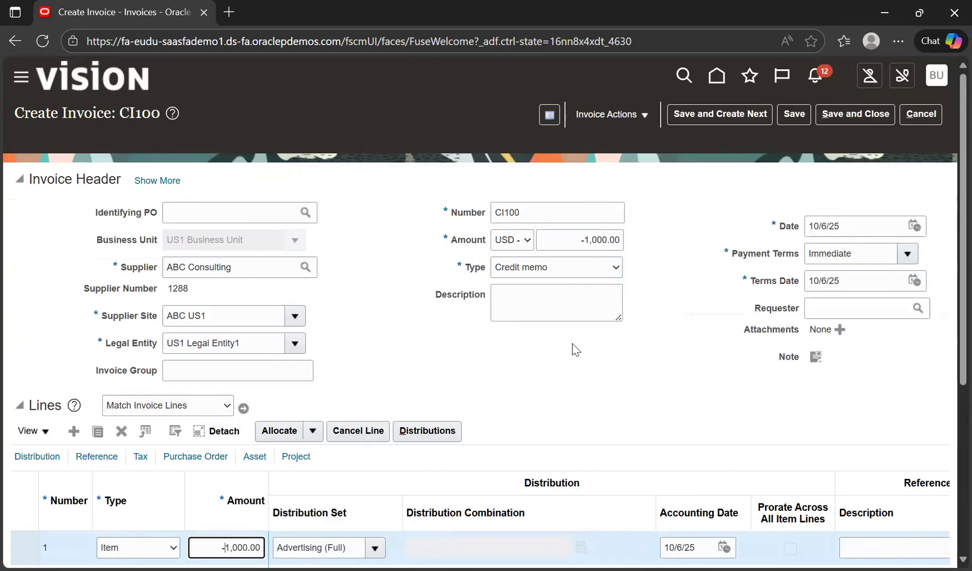
Recheck the header amount and totals of credit memo CI100, and re-enter line 1's amount as -1,000.00.
click(583, 240)
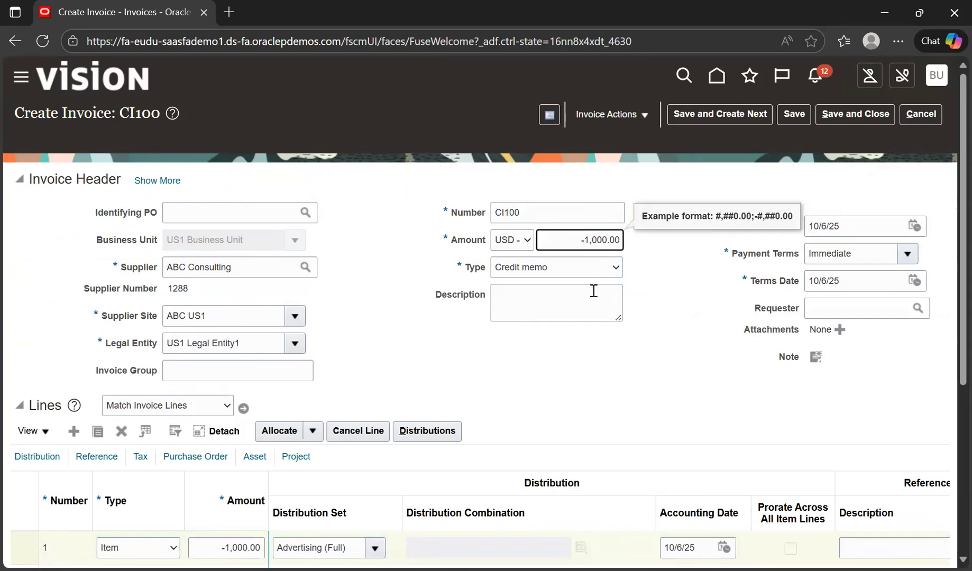
click(591, 337)
scroll(294, 365, down, 4)
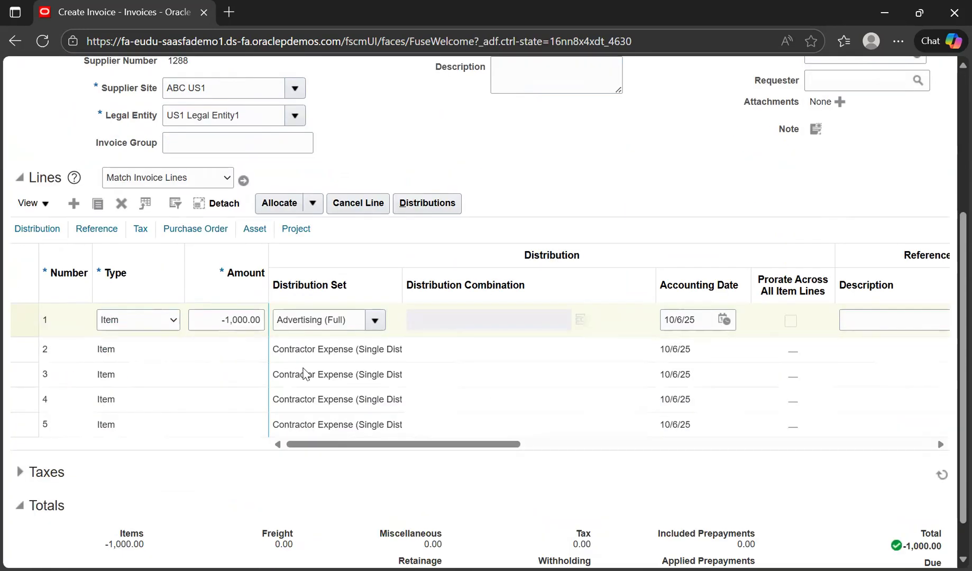
scroll(449, 367, up, 4)
click(448, 367)
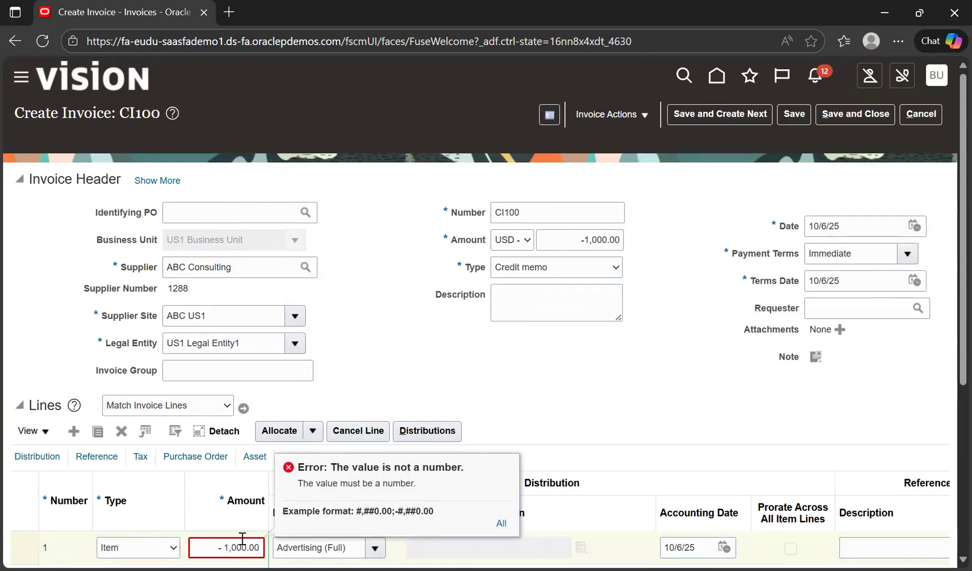
click(222, 548)
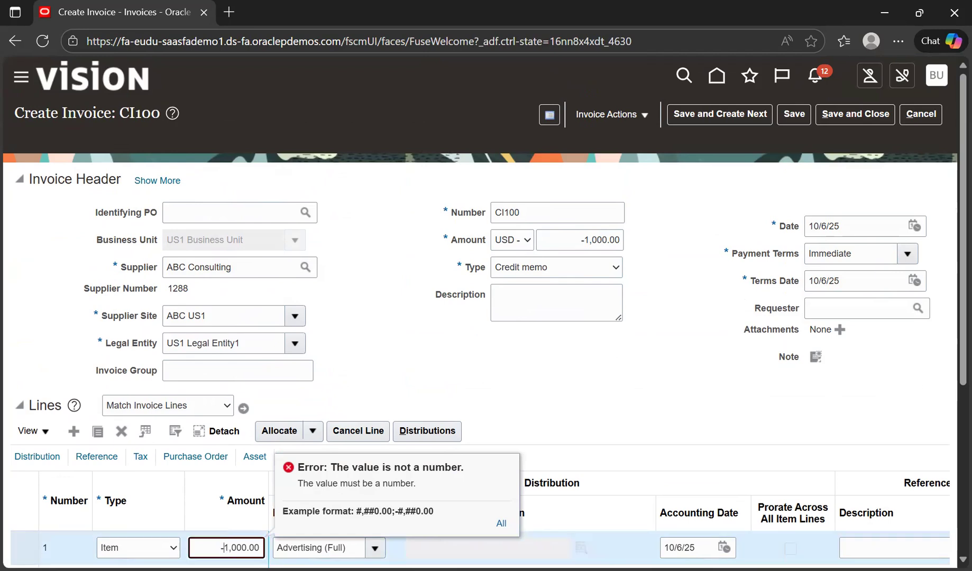
click(558, 410)
Try to save credit memo CI100 again, then cancel its creation and dismiss the error.
click(792, 115)
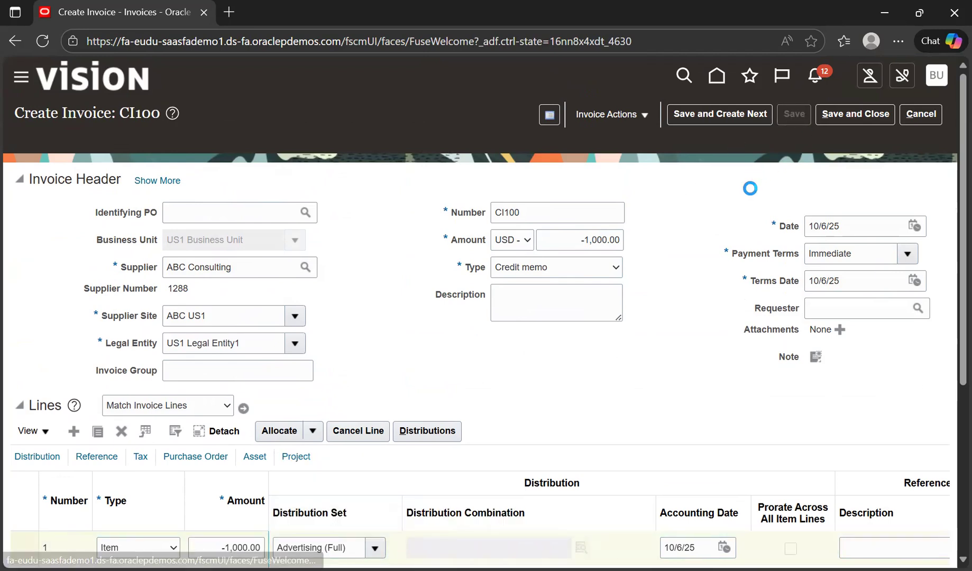
click(549, 213)
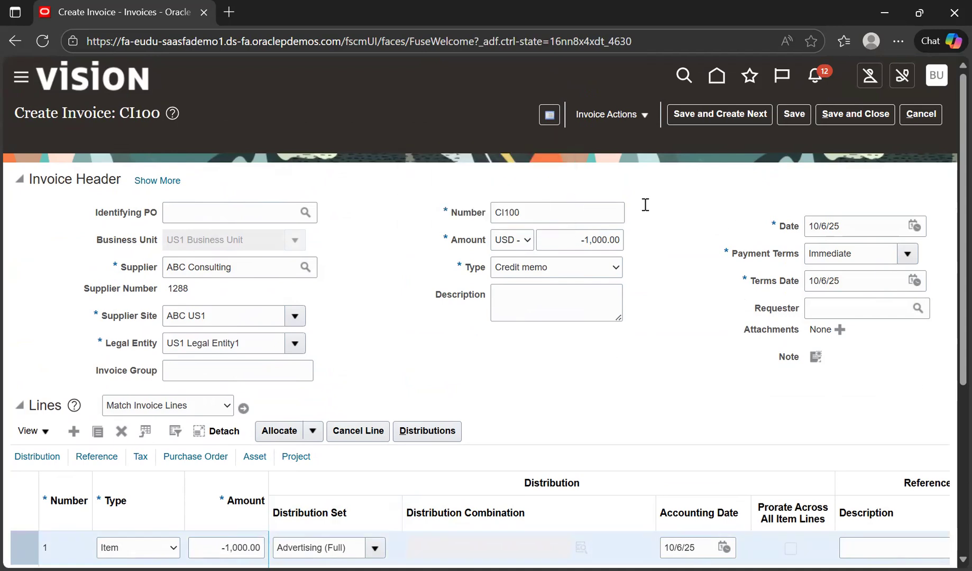
click(913, 115)
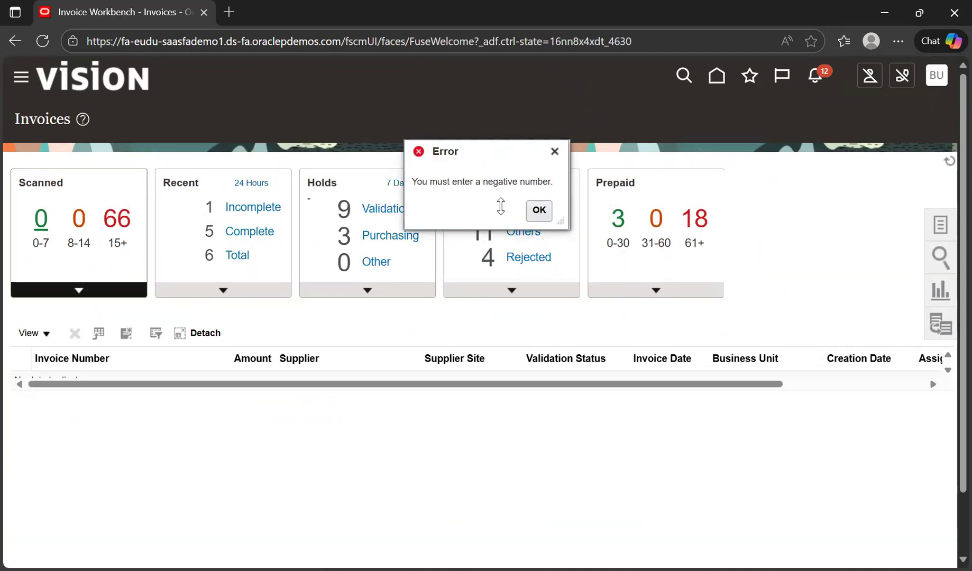
click(538, 210)
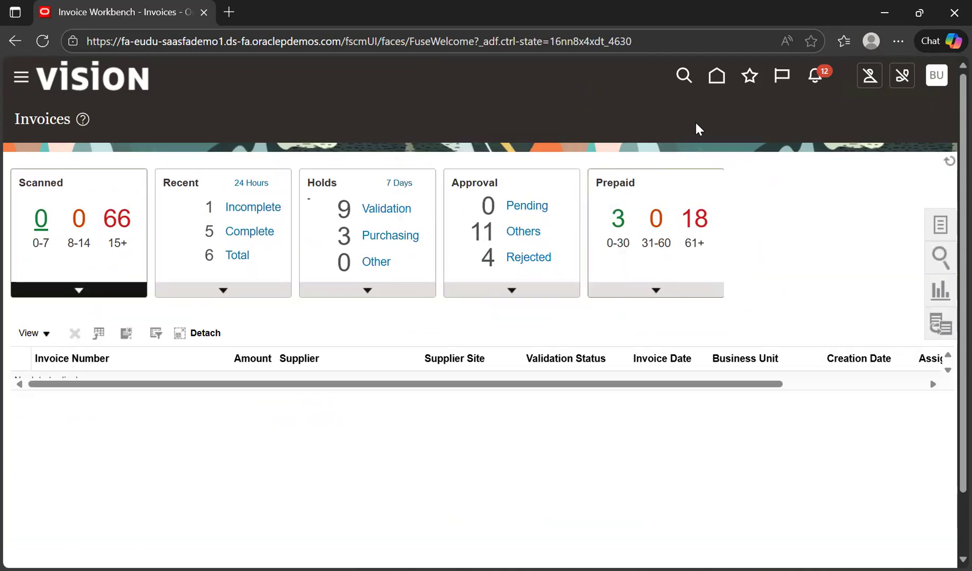
Start a new invoice for US1 Business Unit with ABC Consulting as the supplier.
click(941, 223)
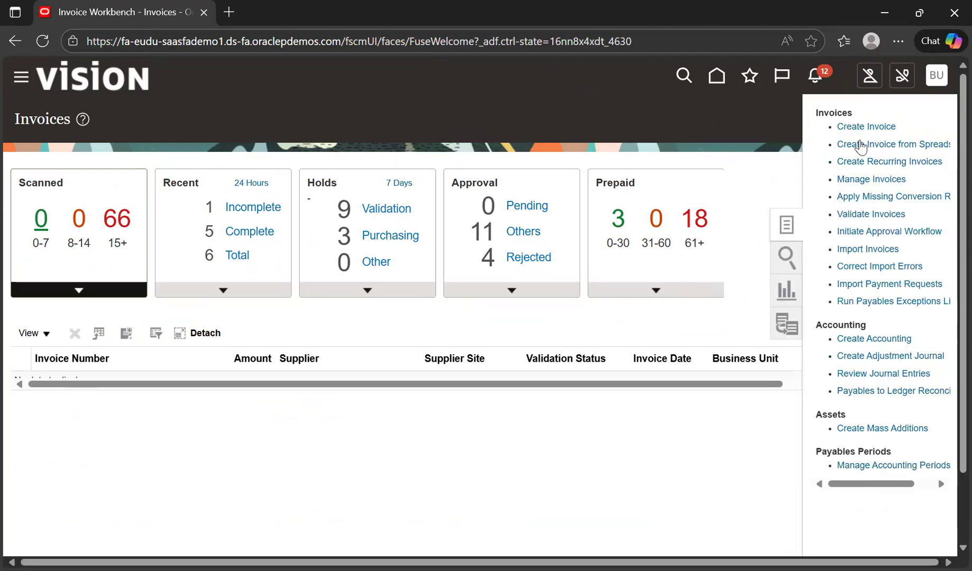
click(870, 127)
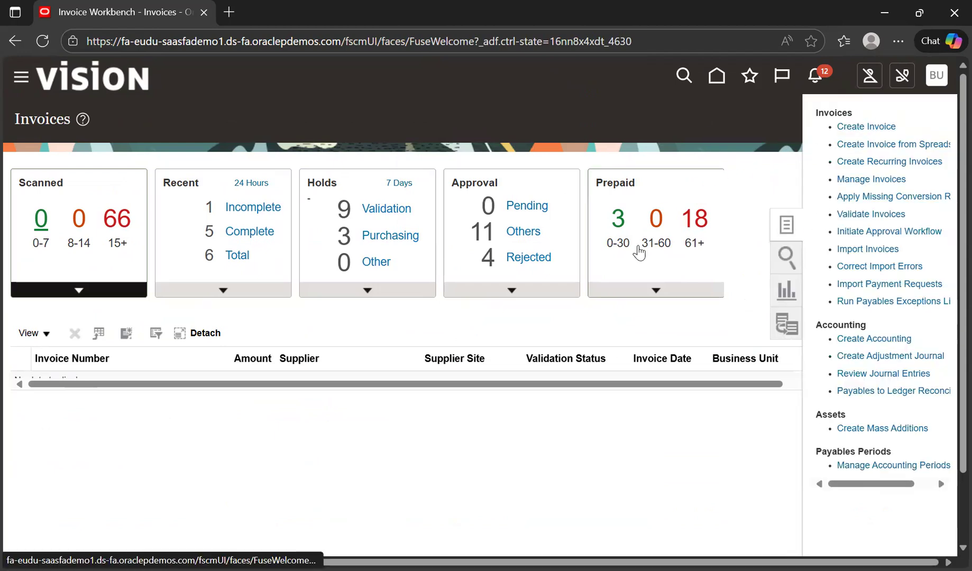
click(242, 243)
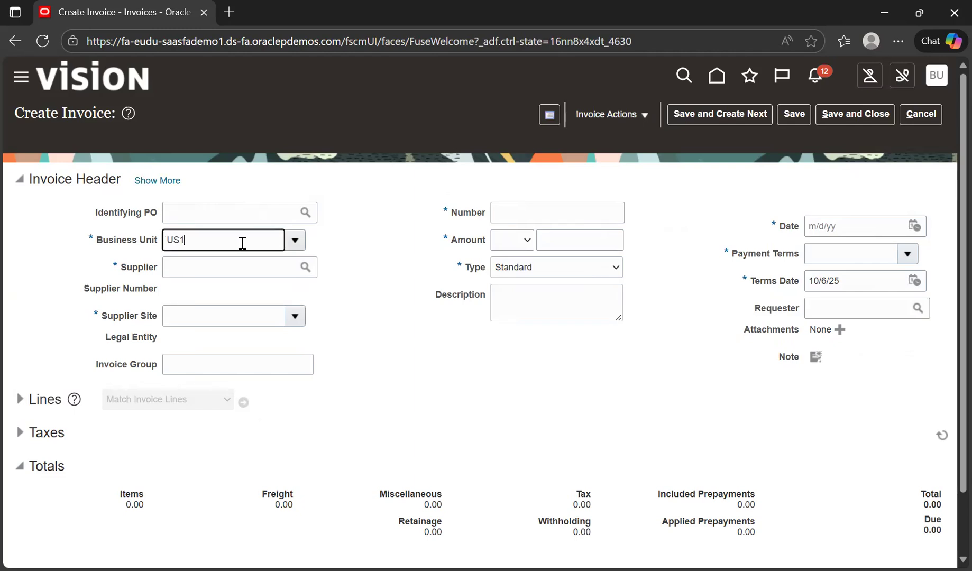
click(217, 270)
click(219, 273)
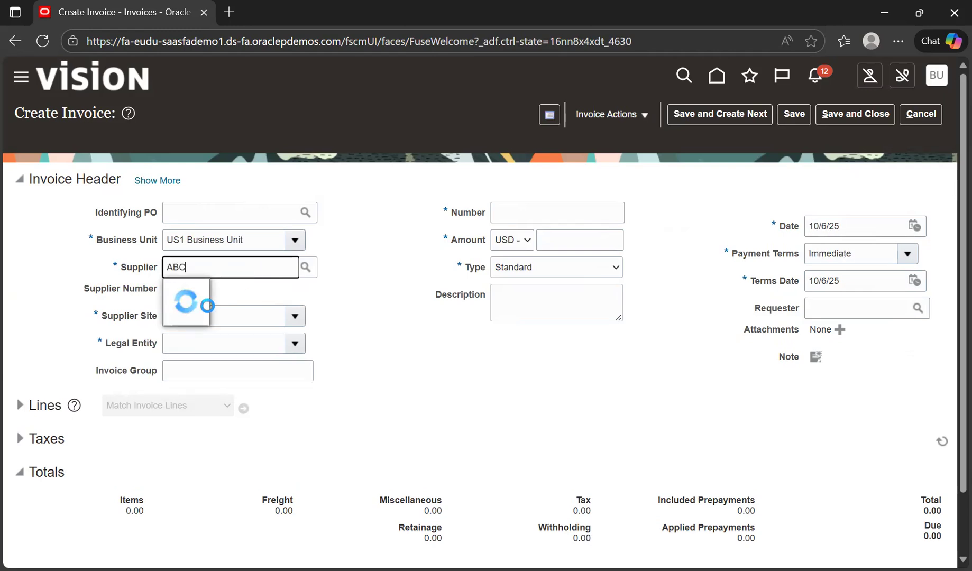
click(201, 315)
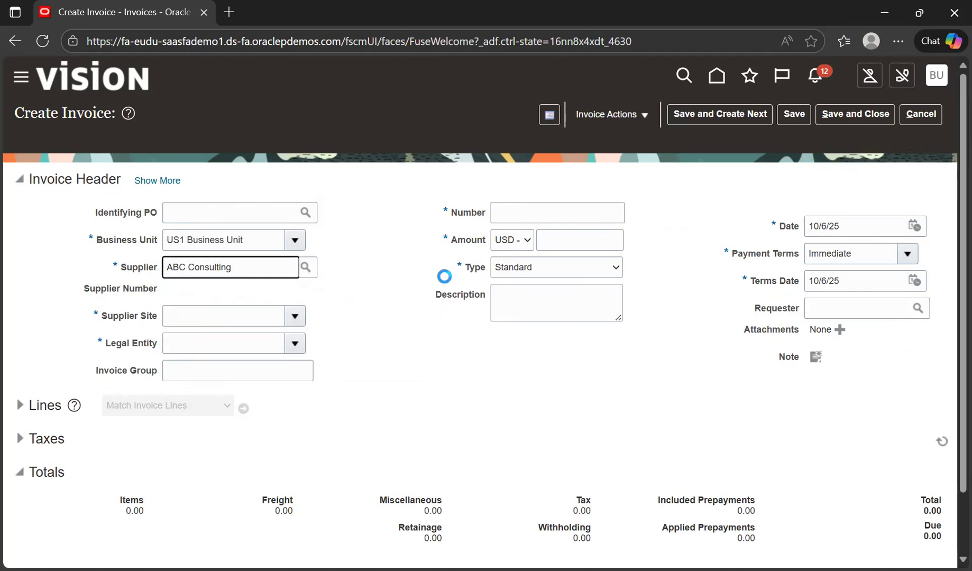
Set the invoice number to CR565, the amount to -1,000.00 USD and the type to Credit memo.
click(555, 213)
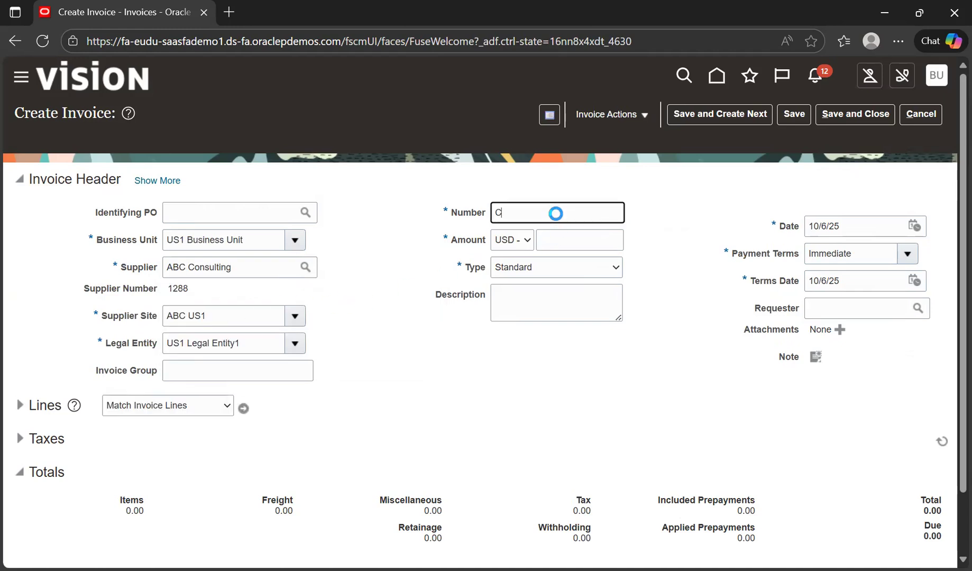
text(CR565)
click(592, 243)
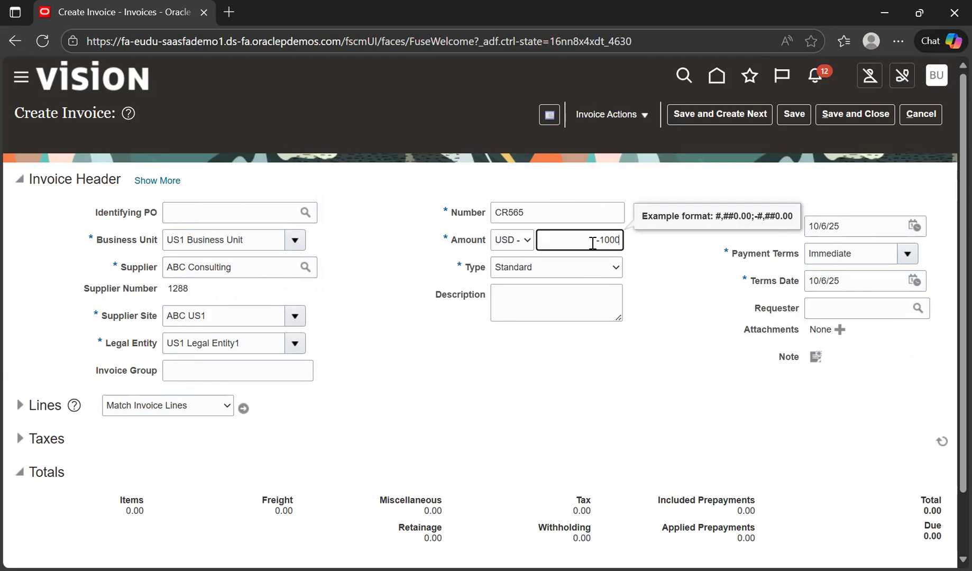
click(577, 356)
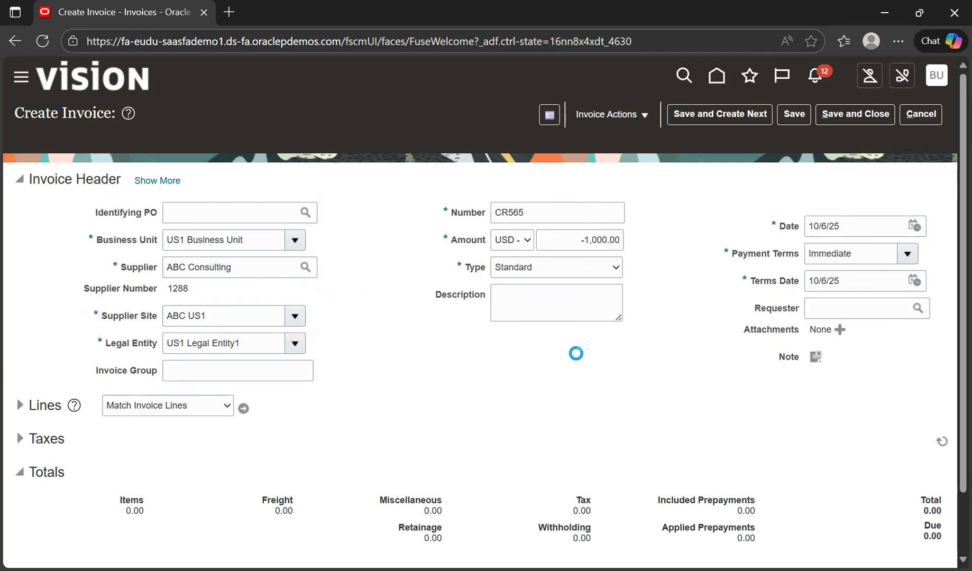
click(578, 272)
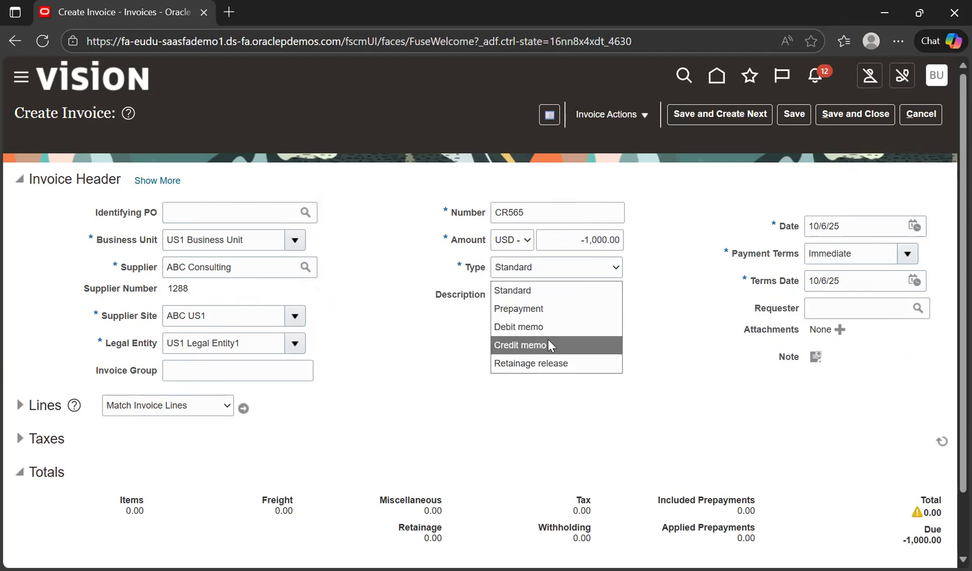
click(563, 344)
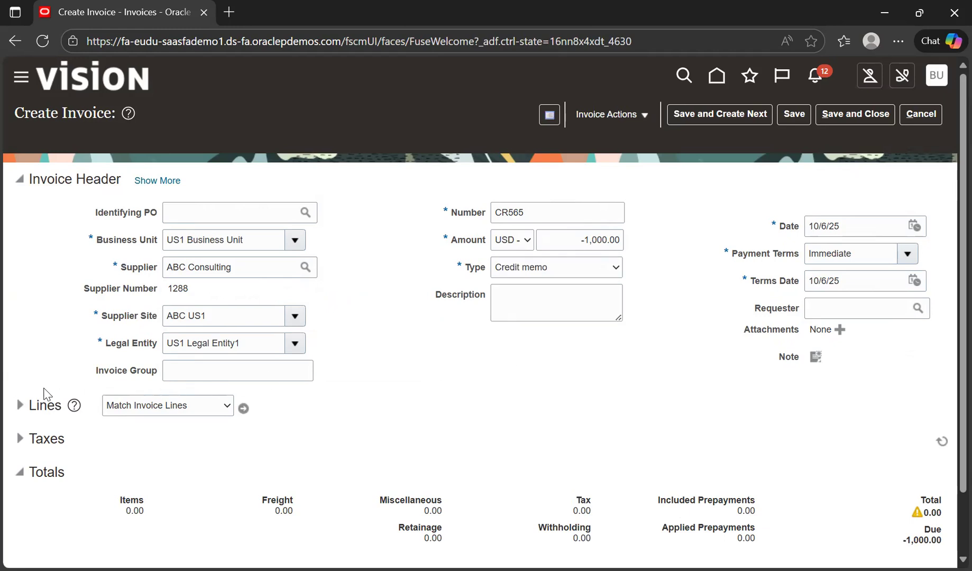
Expand the invoice lines and give line 1 an amount of -1,000.00.
click(15, 406)
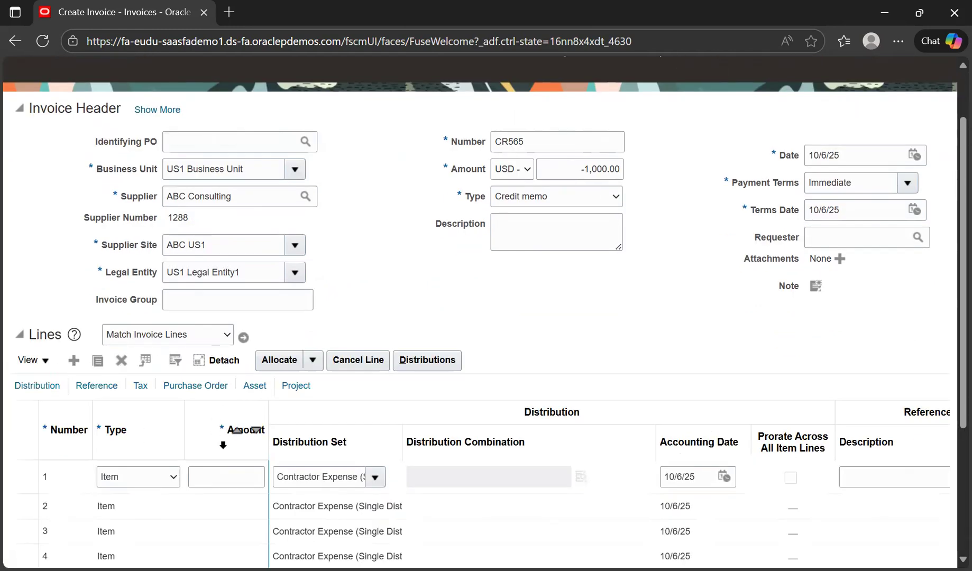
click(231, 474)
text(-)
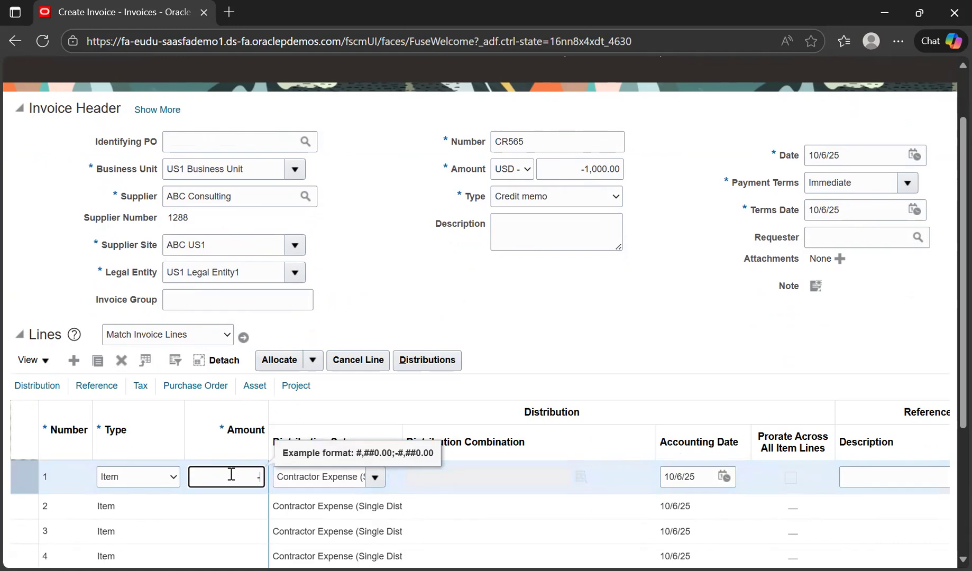
text(1,000)
click(769, 296)
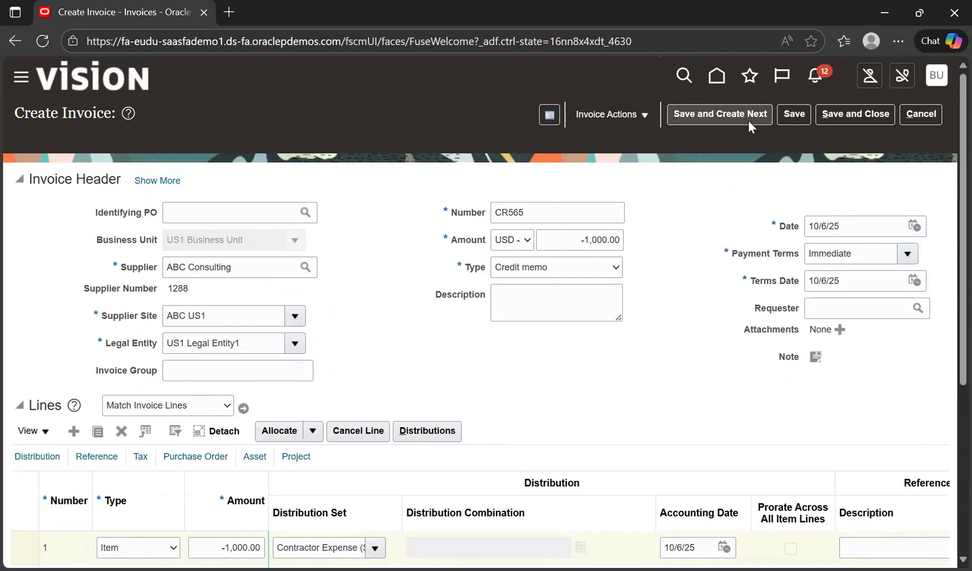
Save and validate credit memo CR565, then save and close it.
click(795, 109)
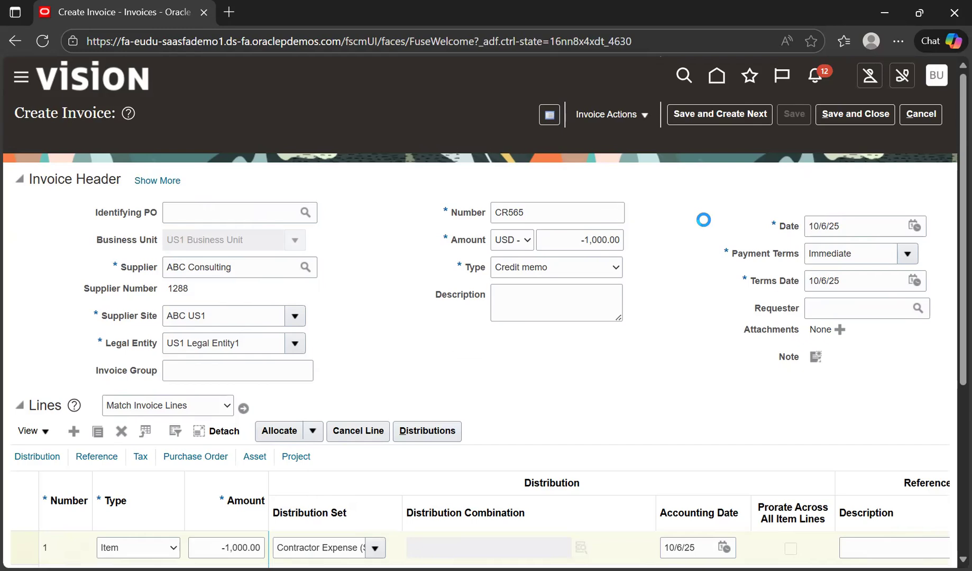
click(576, 115)
click(632, 181)
scroll(698, 340, down, 3)
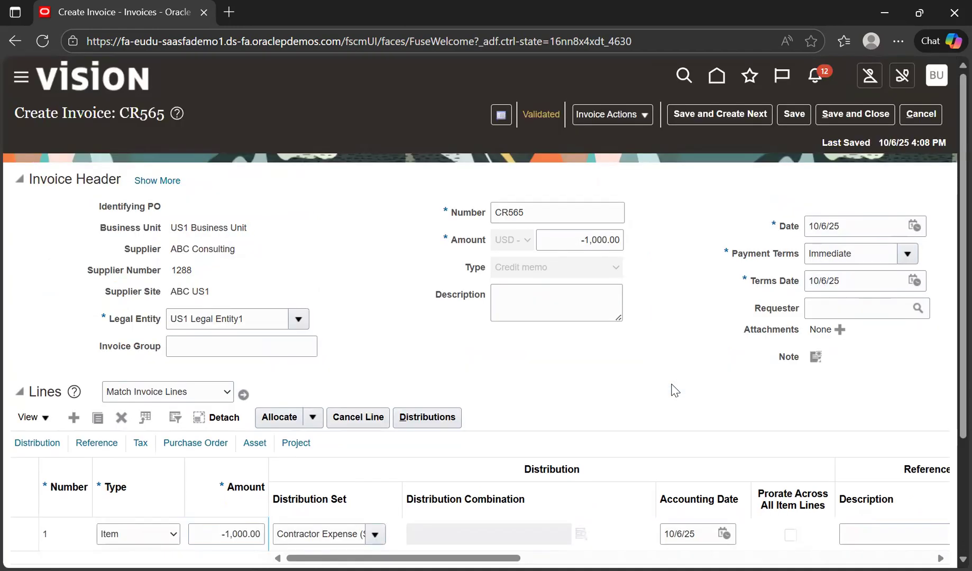
click(853, 116)
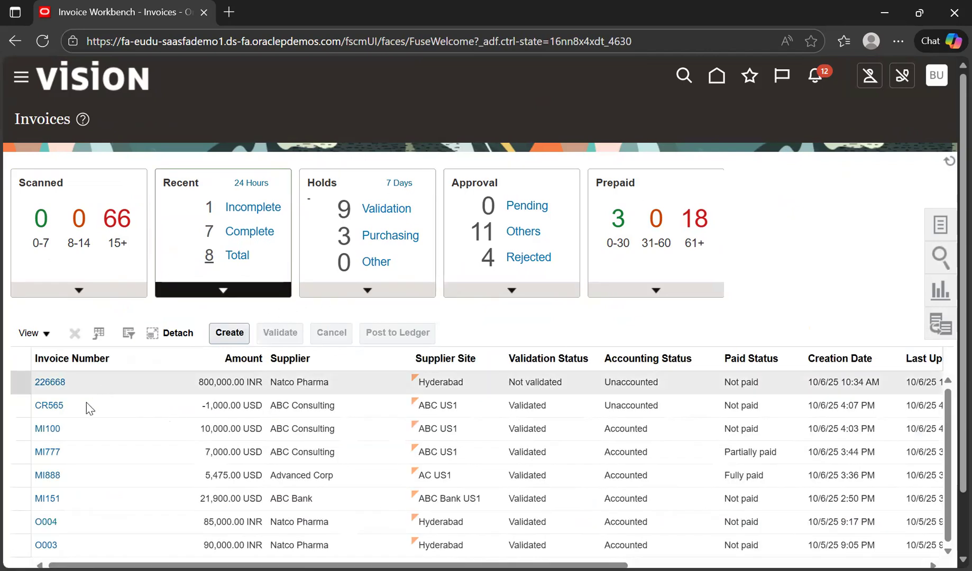
Open credit memo CR565, select Correct Unmatched Invoices as the lines action, and save and close the invoice.
click(58, 414)
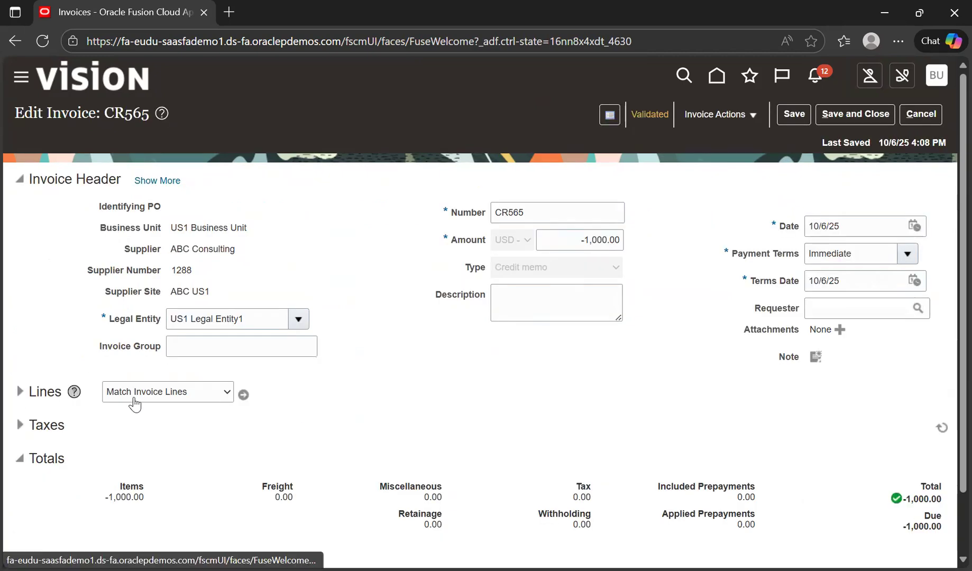
click(221, 396)
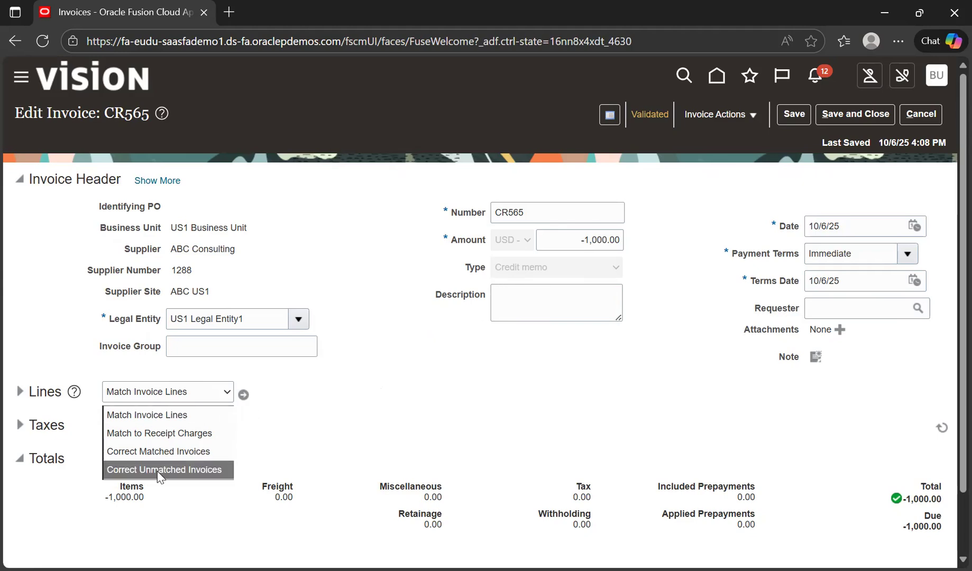
key(Return)
click(711, 120)
click(731, 180)
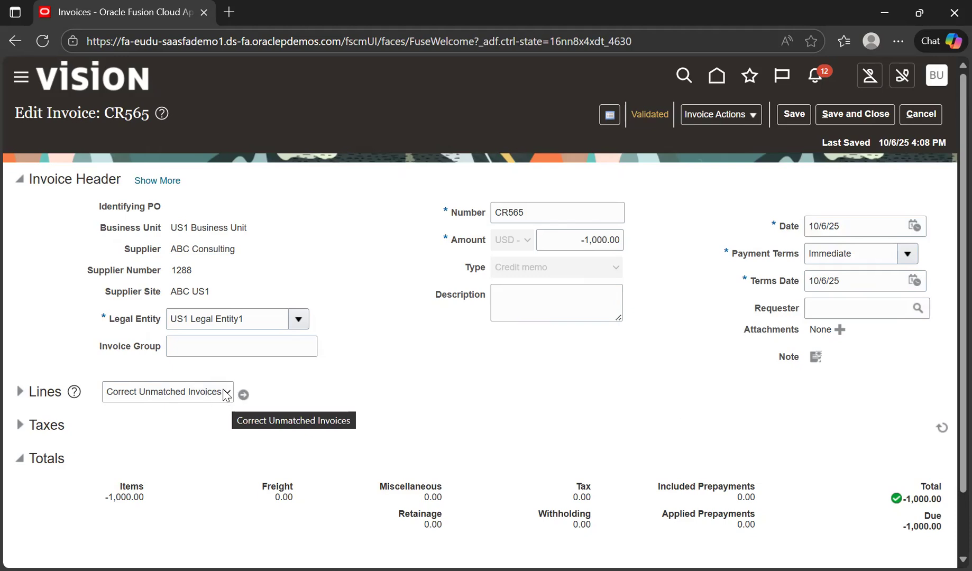
click(180, 392)
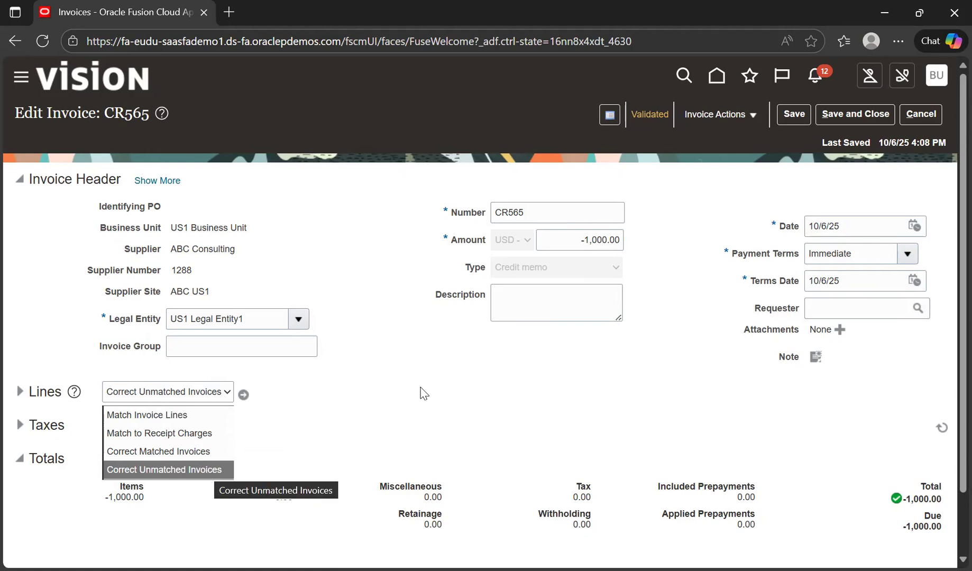
click(844, 115)
click(843, 116)
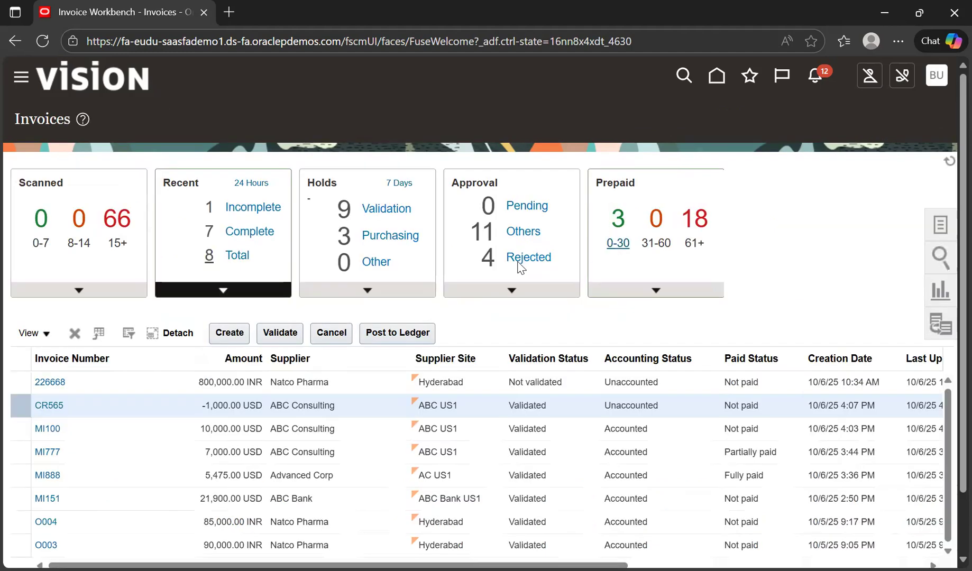
Reopen credit memo CR565, run Match Invoice Lines, and look over the purchase order search criteria.
click(55, 407)
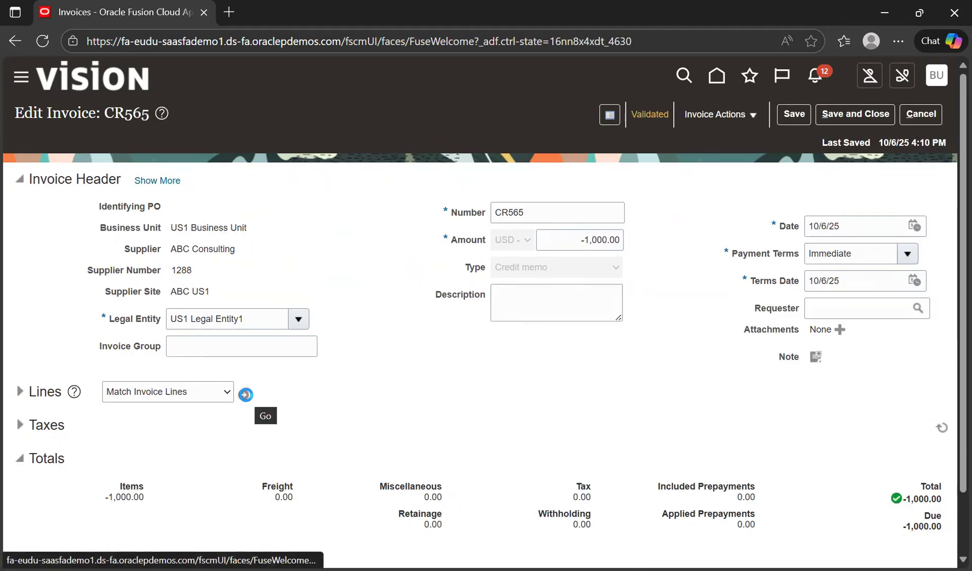
click(244, 394)
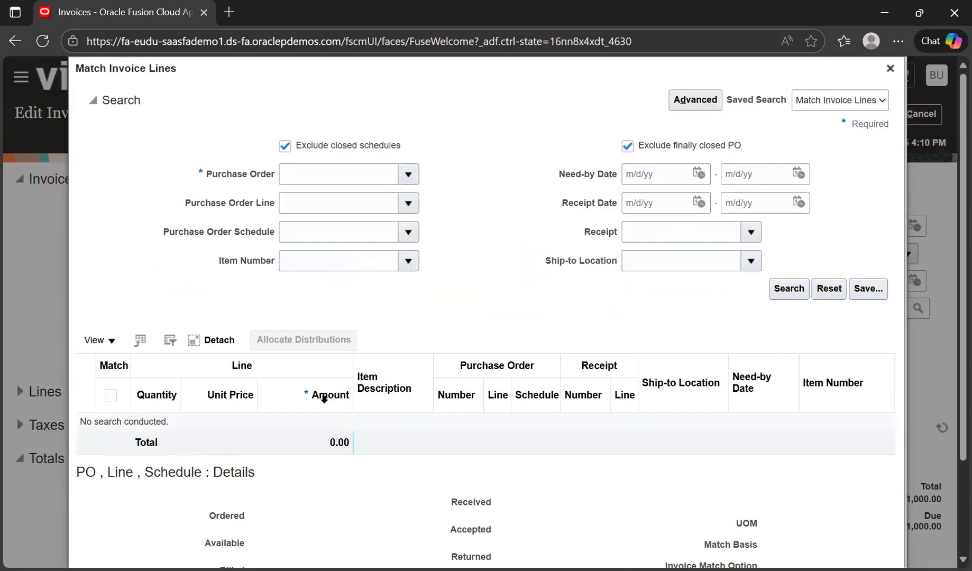
scroll(423, 397, down, 3)
scroll(425, 396, up, 3)
scroll(426, 393, down, 2)
scroll(419, 361, up, 2)
click(330, 181)
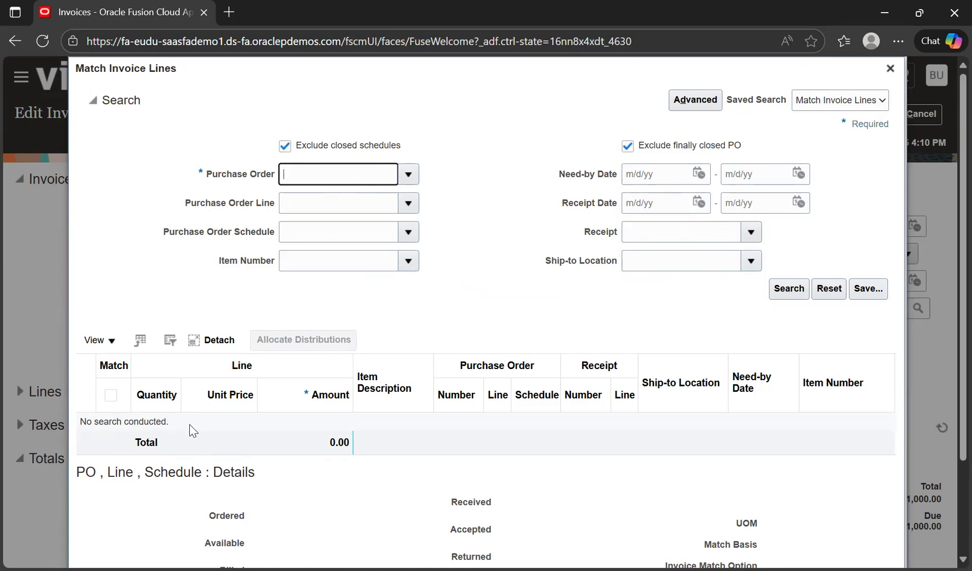
Examine the Match Invoice Lines results table, its view options, and the PO, line and schedule details.
scroll(246, 439, down, 2)
scroll(249, 439, up, 2)
scroll(350, 267, down, 1)
scroll(350, 267, down, 1)
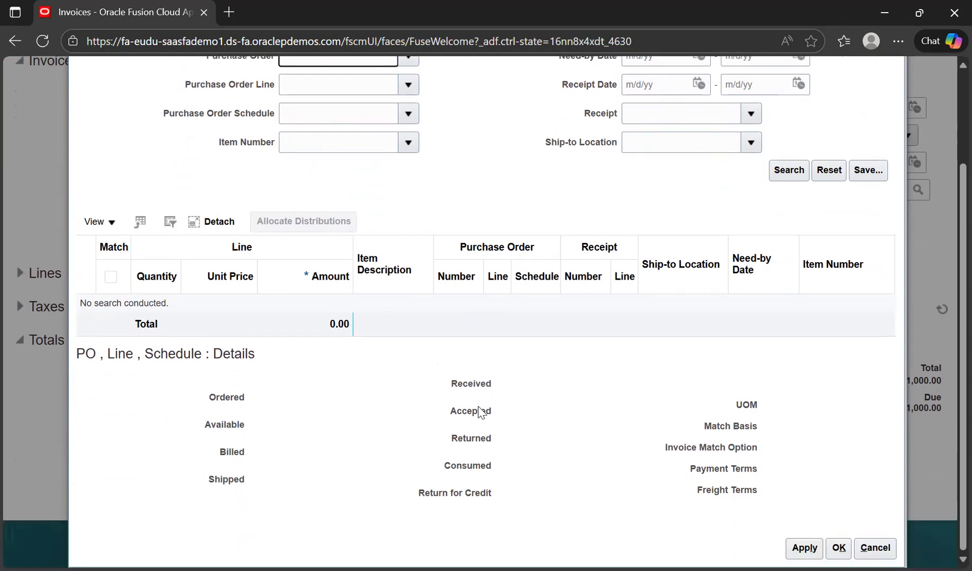
scroll(478, 409, up, 2)
click(109, 299)
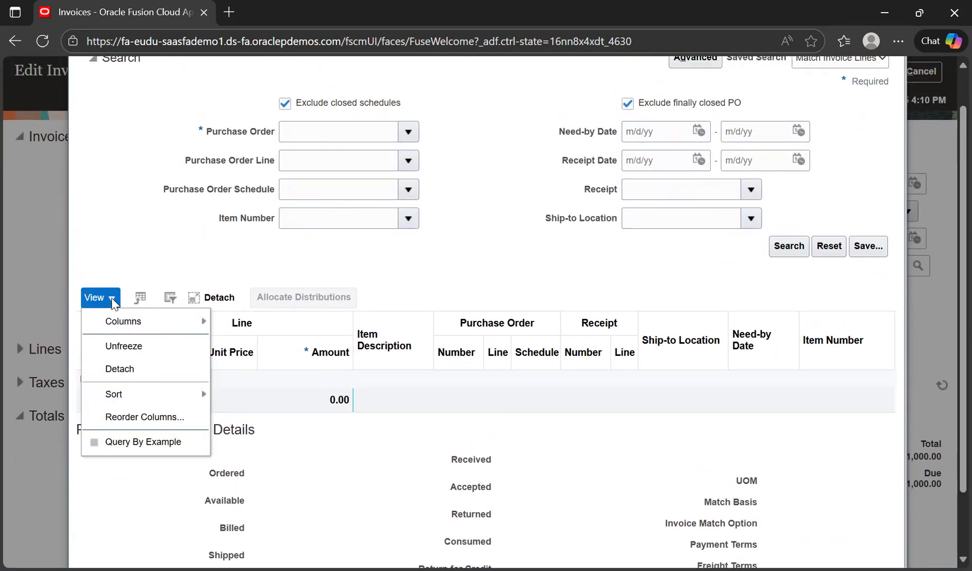
click(457, 277)
scroll(484, 295, up, 1)
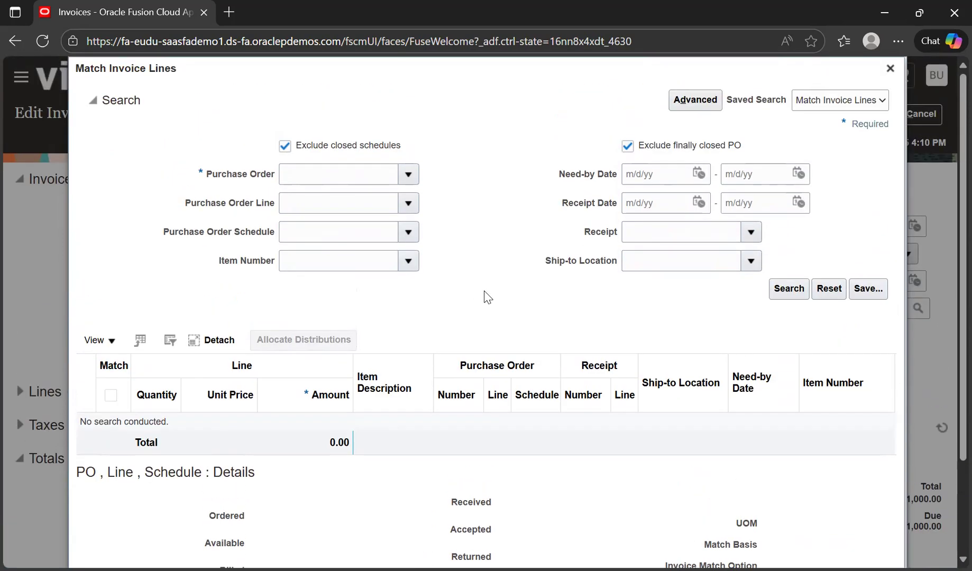
Close the Match Invoice Lines window and run Correct Unmatched Invoices for the lines of credit memo CR565.
scroll(487, 298, down, 1)
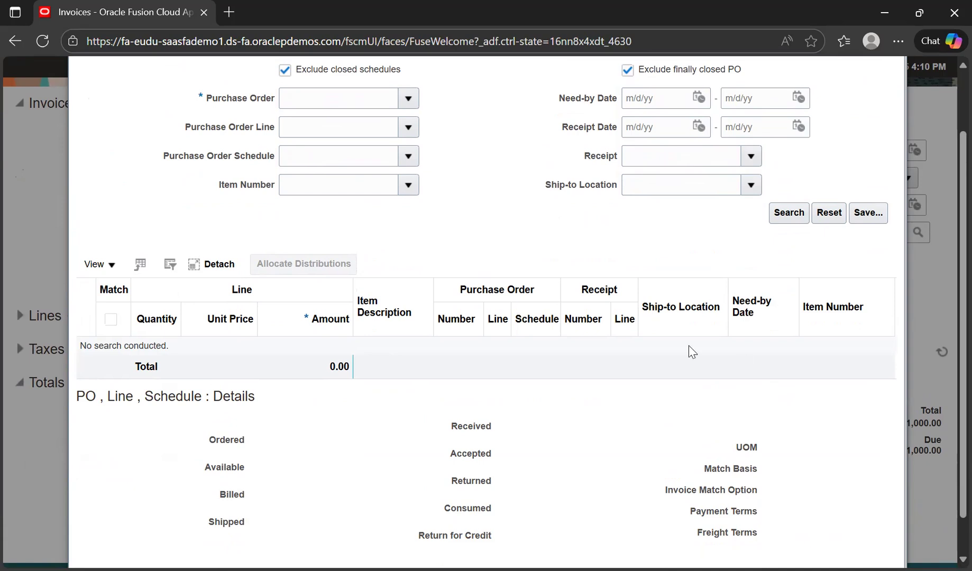
scroll(740, 353, up, 1)
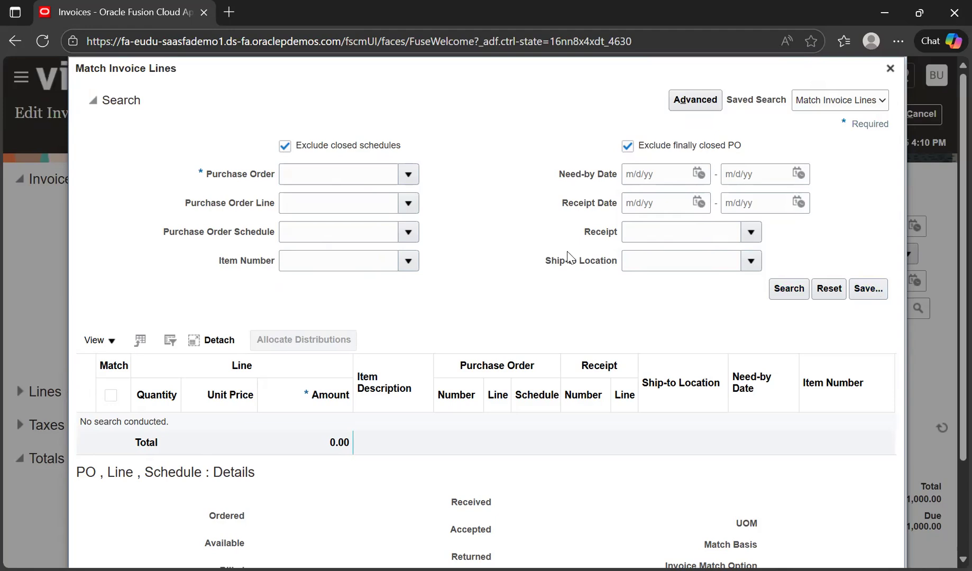
click(870, 103)
click(890, 68)
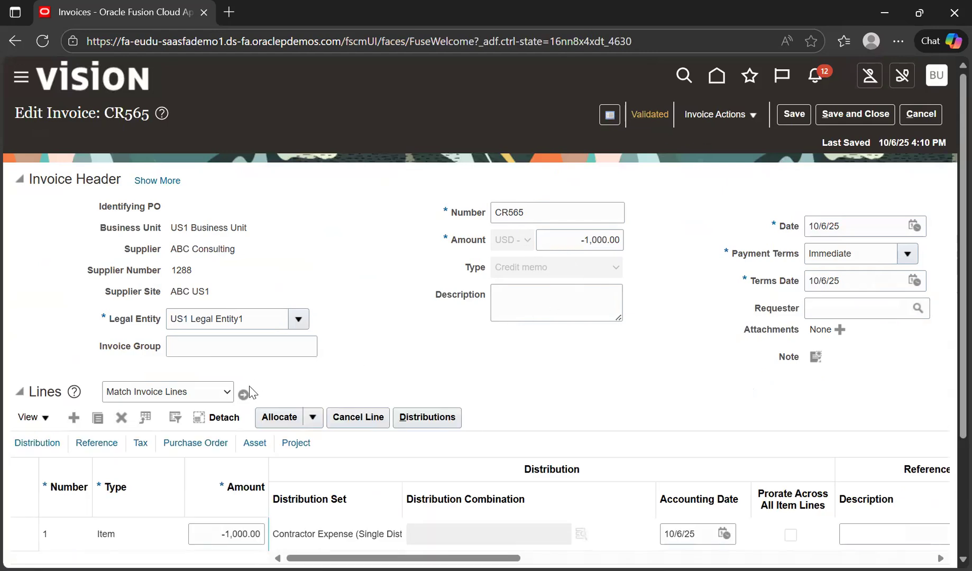
click(227, 392)
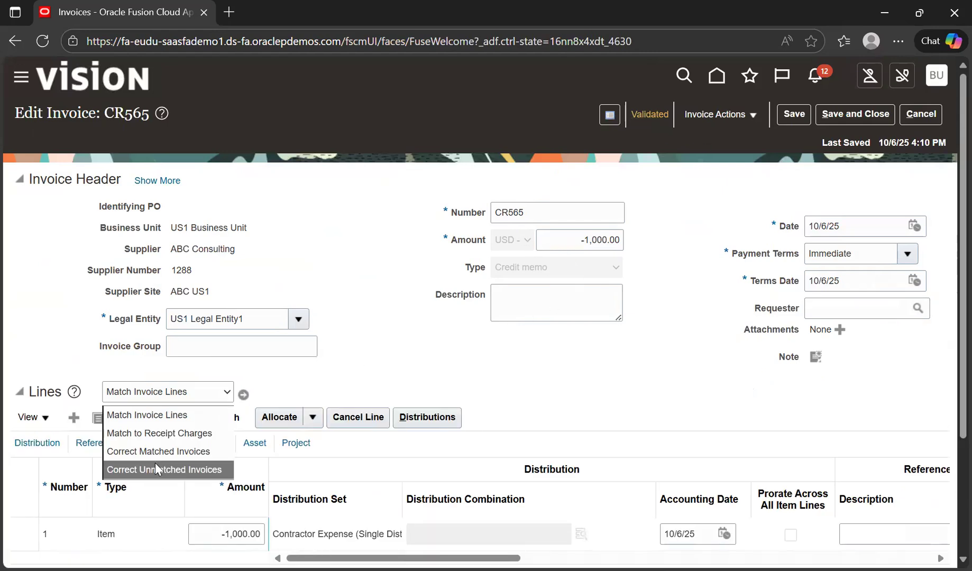
click(156, 466)
click(243, 394)
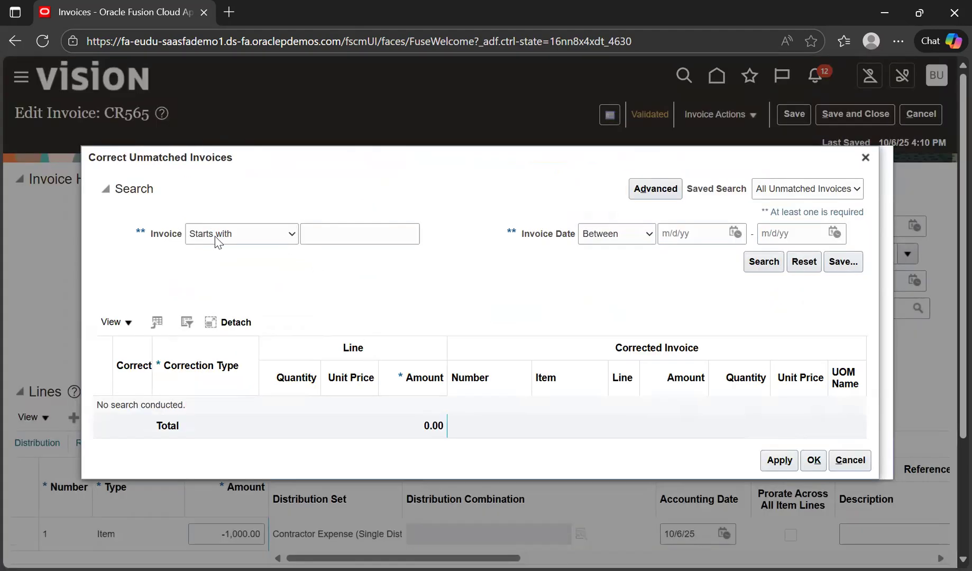
Search for unmatched invoices whose number starts with MI.
click(343, 239)
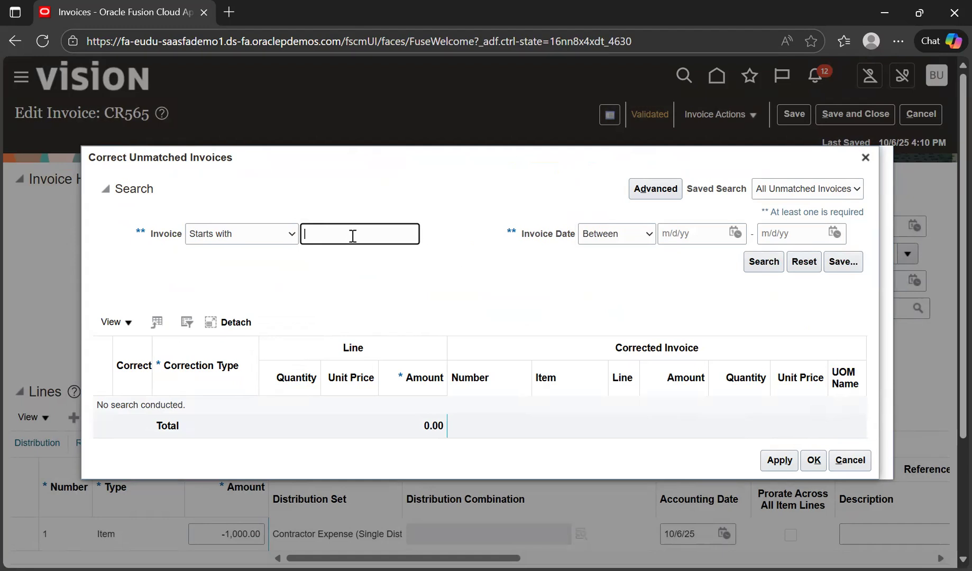
text(MR)
key(BackSpace)
text(I)
key(Return)
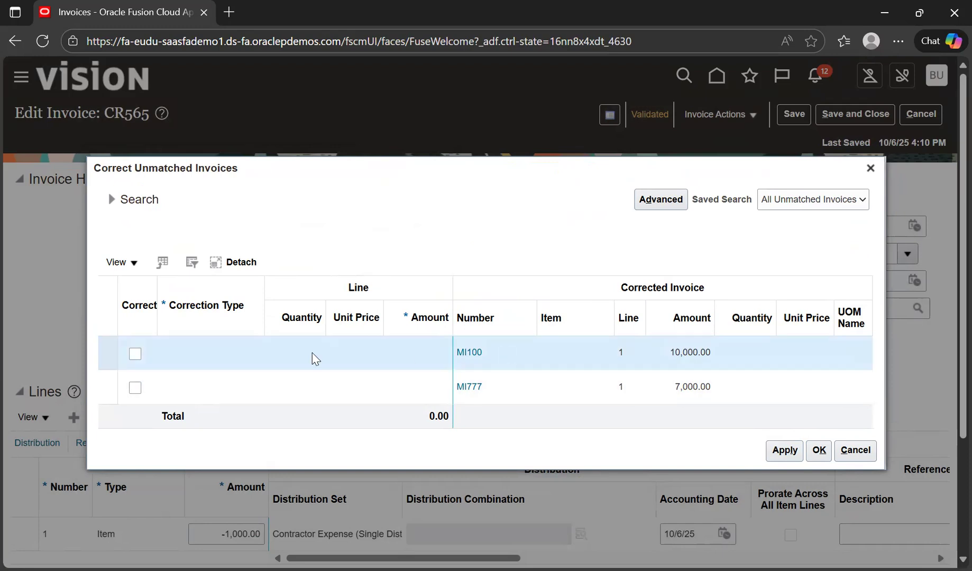
Mark invoice MI100 for correction and enter 1000 as its amount correction.
click(135, 355)
click(774, 451)
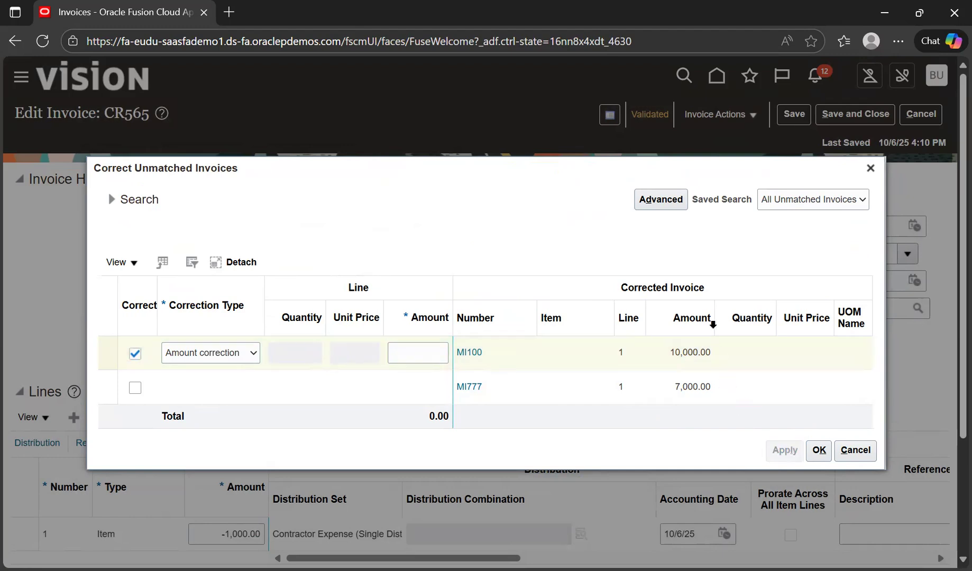
click(820, 452)
click(820, 451)
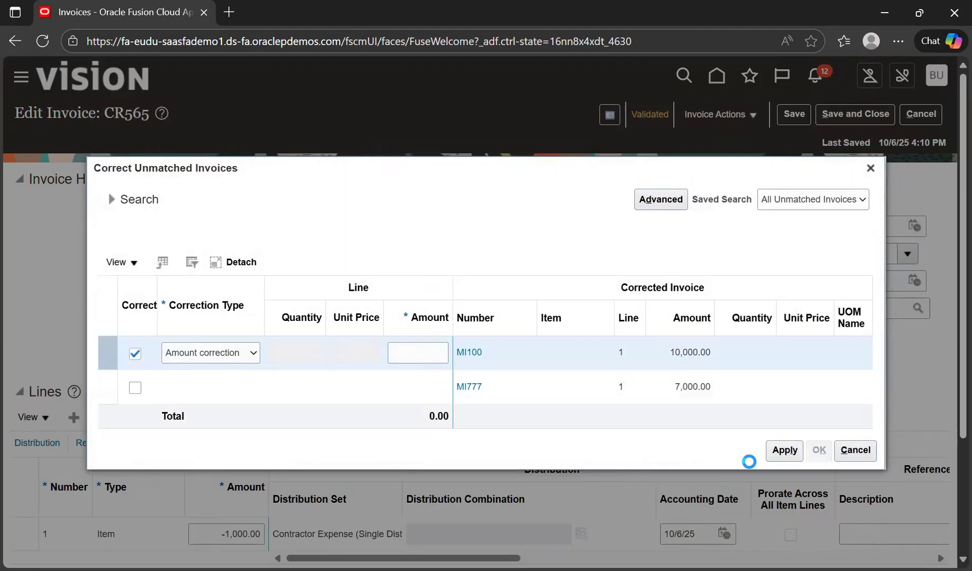
click(569, 210)
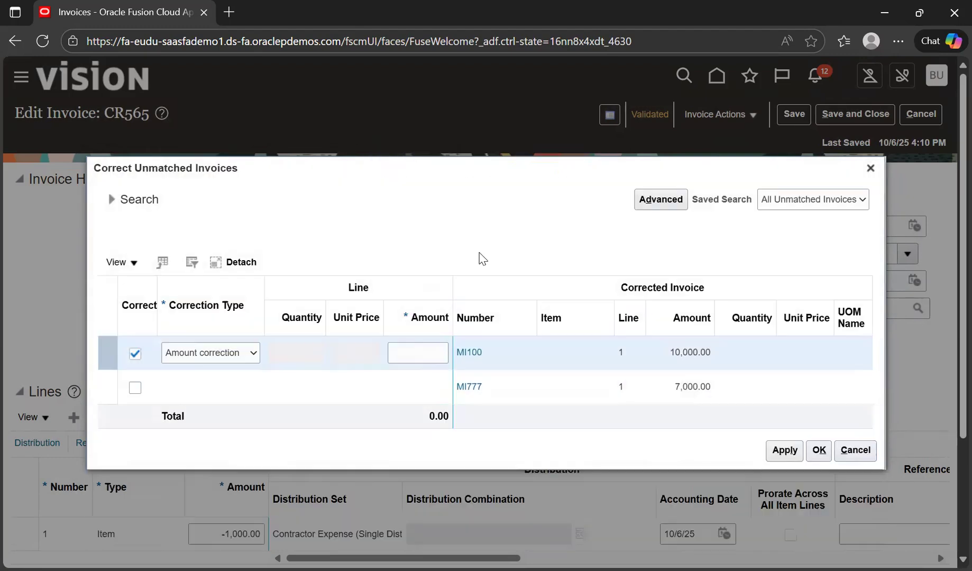
click(434, 354)
text(1000)
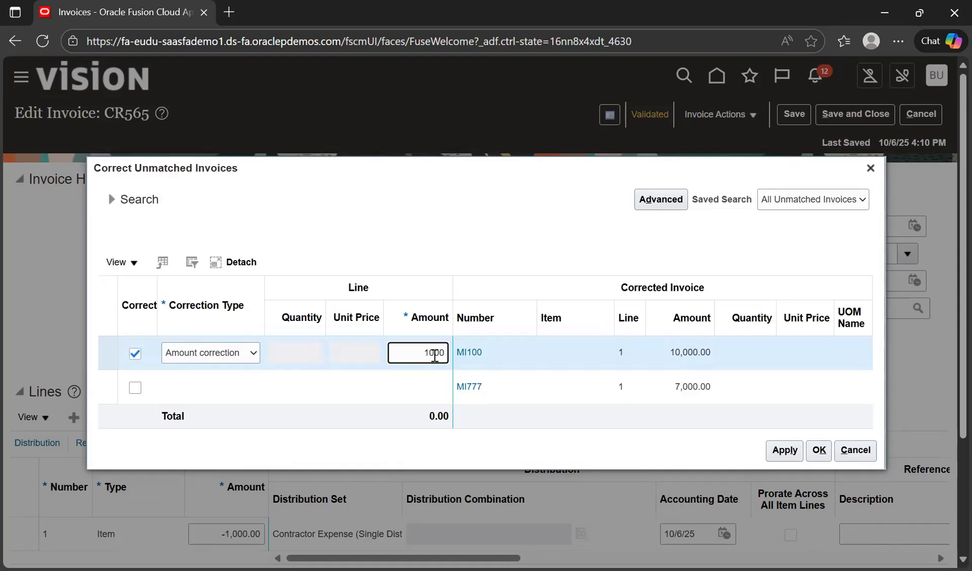